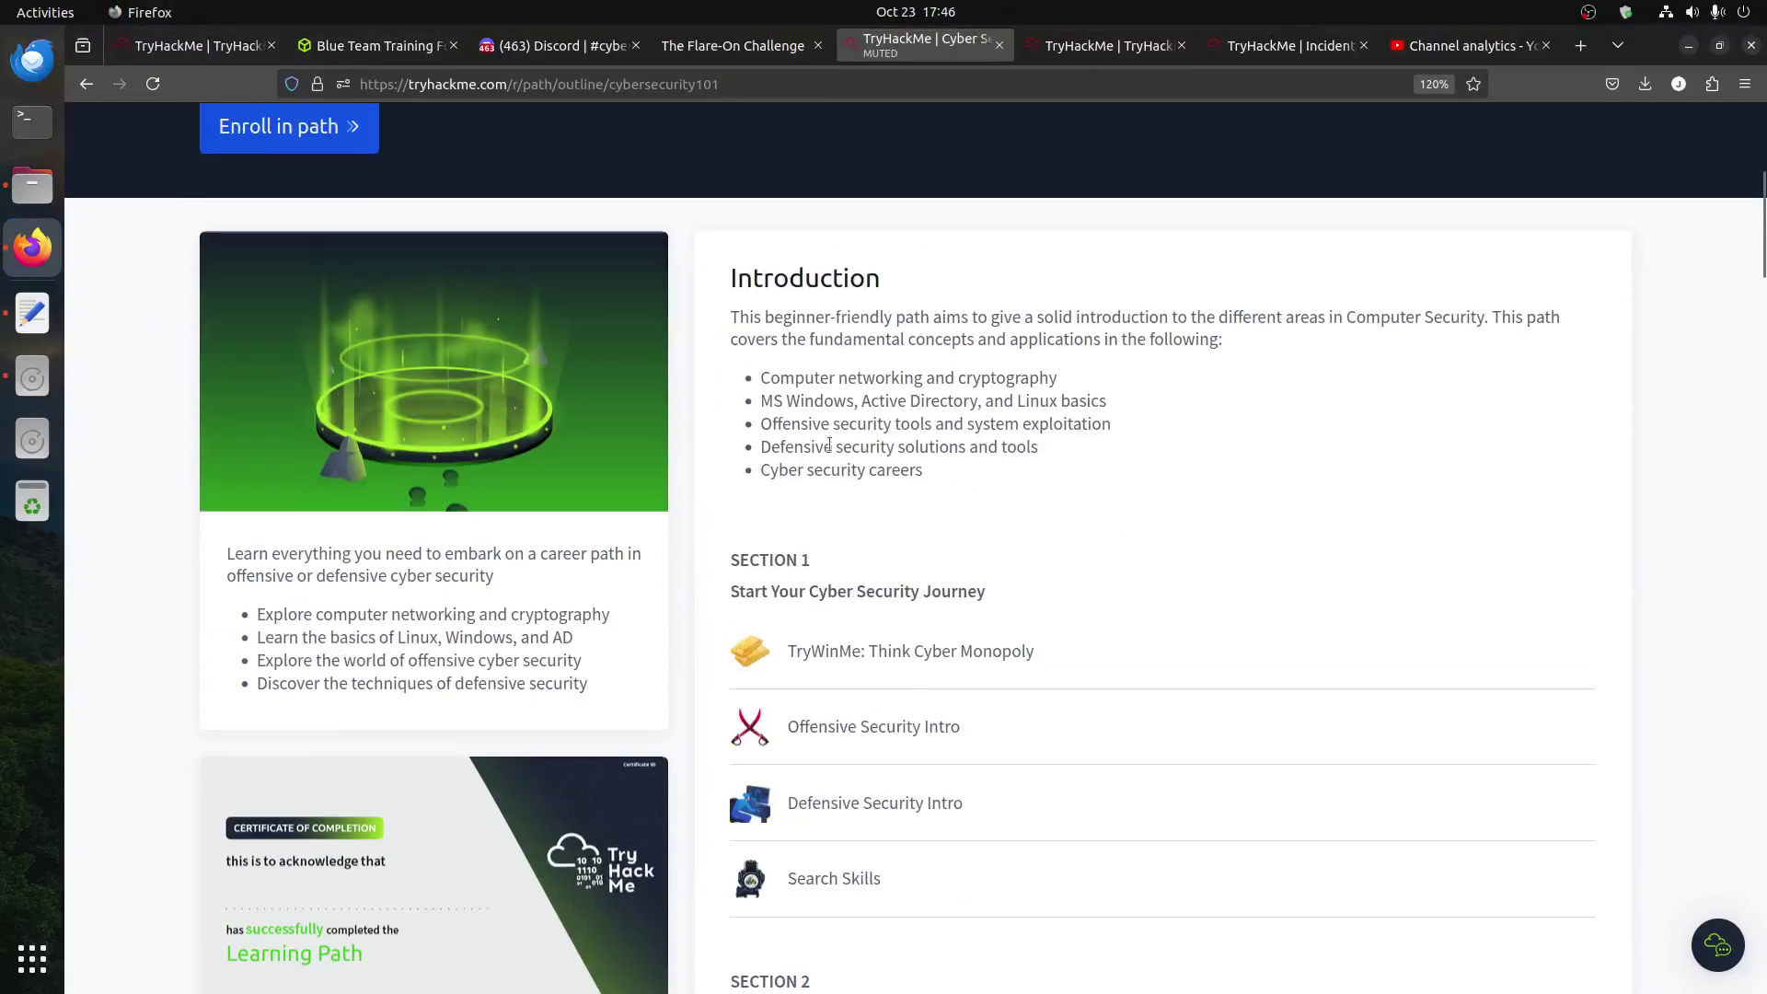
{"action": "scroll", "coordinate": [750, 439], "scroll_direction": "up", "scroll_amount": 5}
- Highlight the Cyber Security 101 title in the learning path outline
{"action": "left_click_drag", "start_coordinate": [256, 316], "coordinate": [678, 342]}
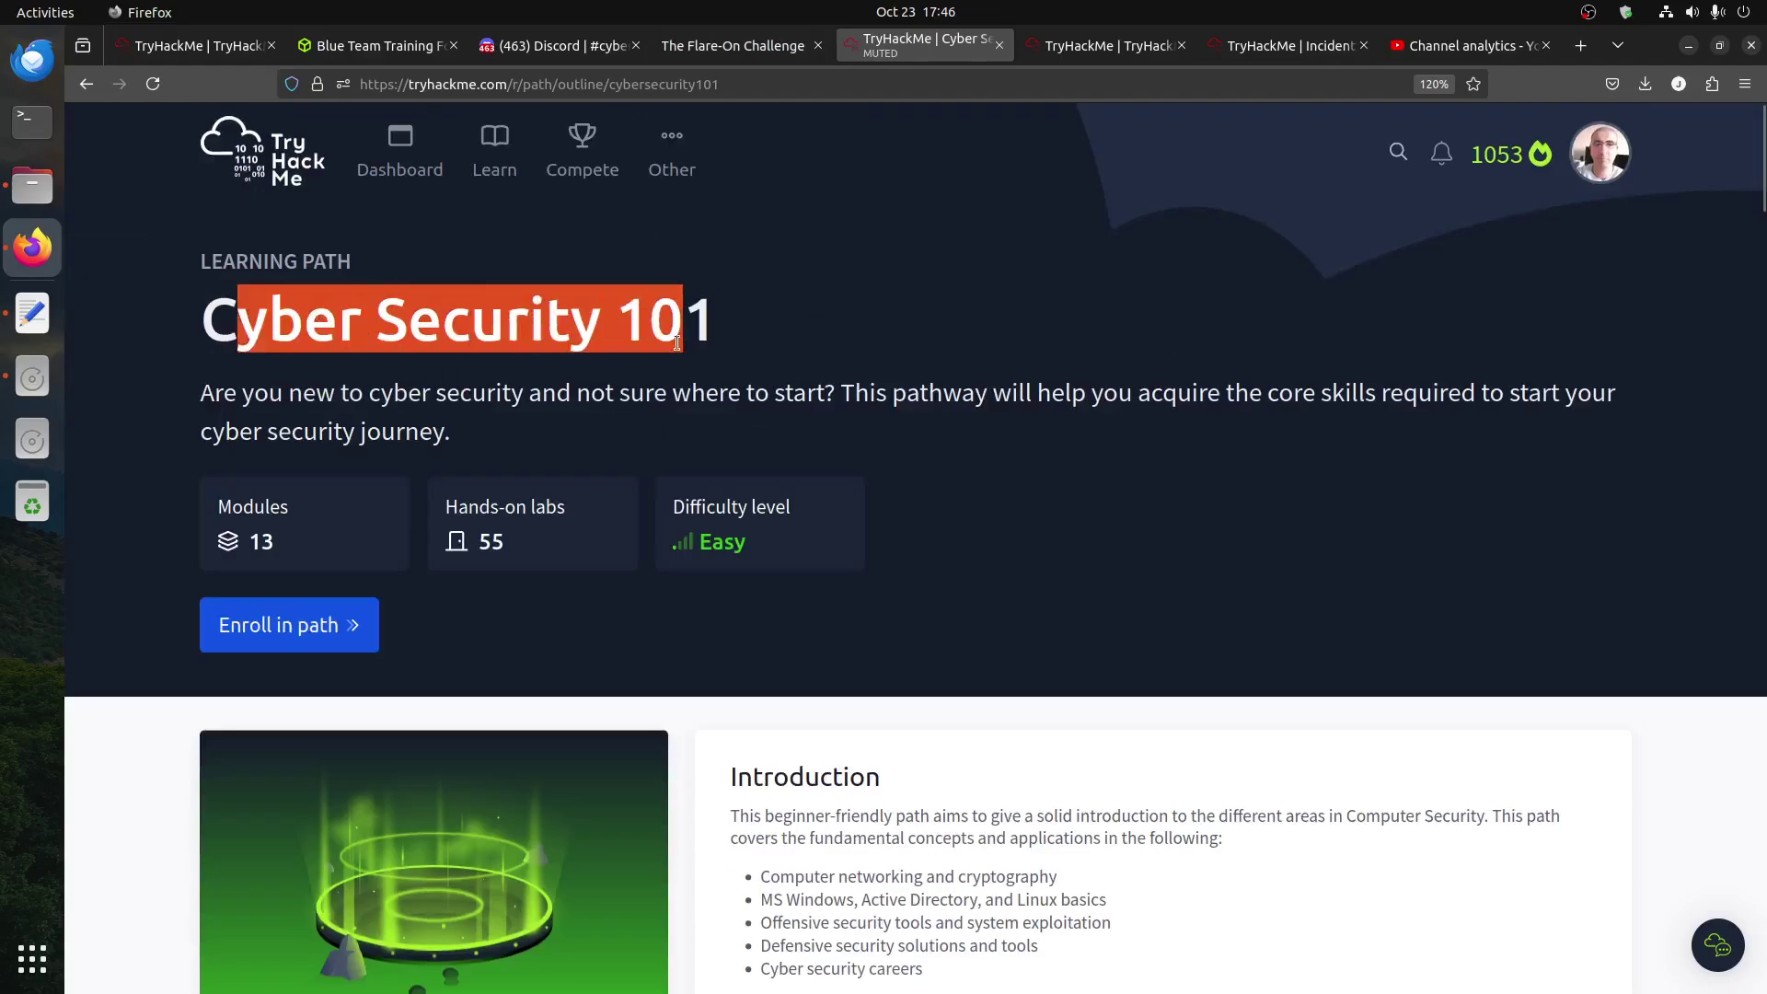
{"action": "scroll", "coordinate": [962, 433], "scroll_direction": "down", "scroll_amount": 8}
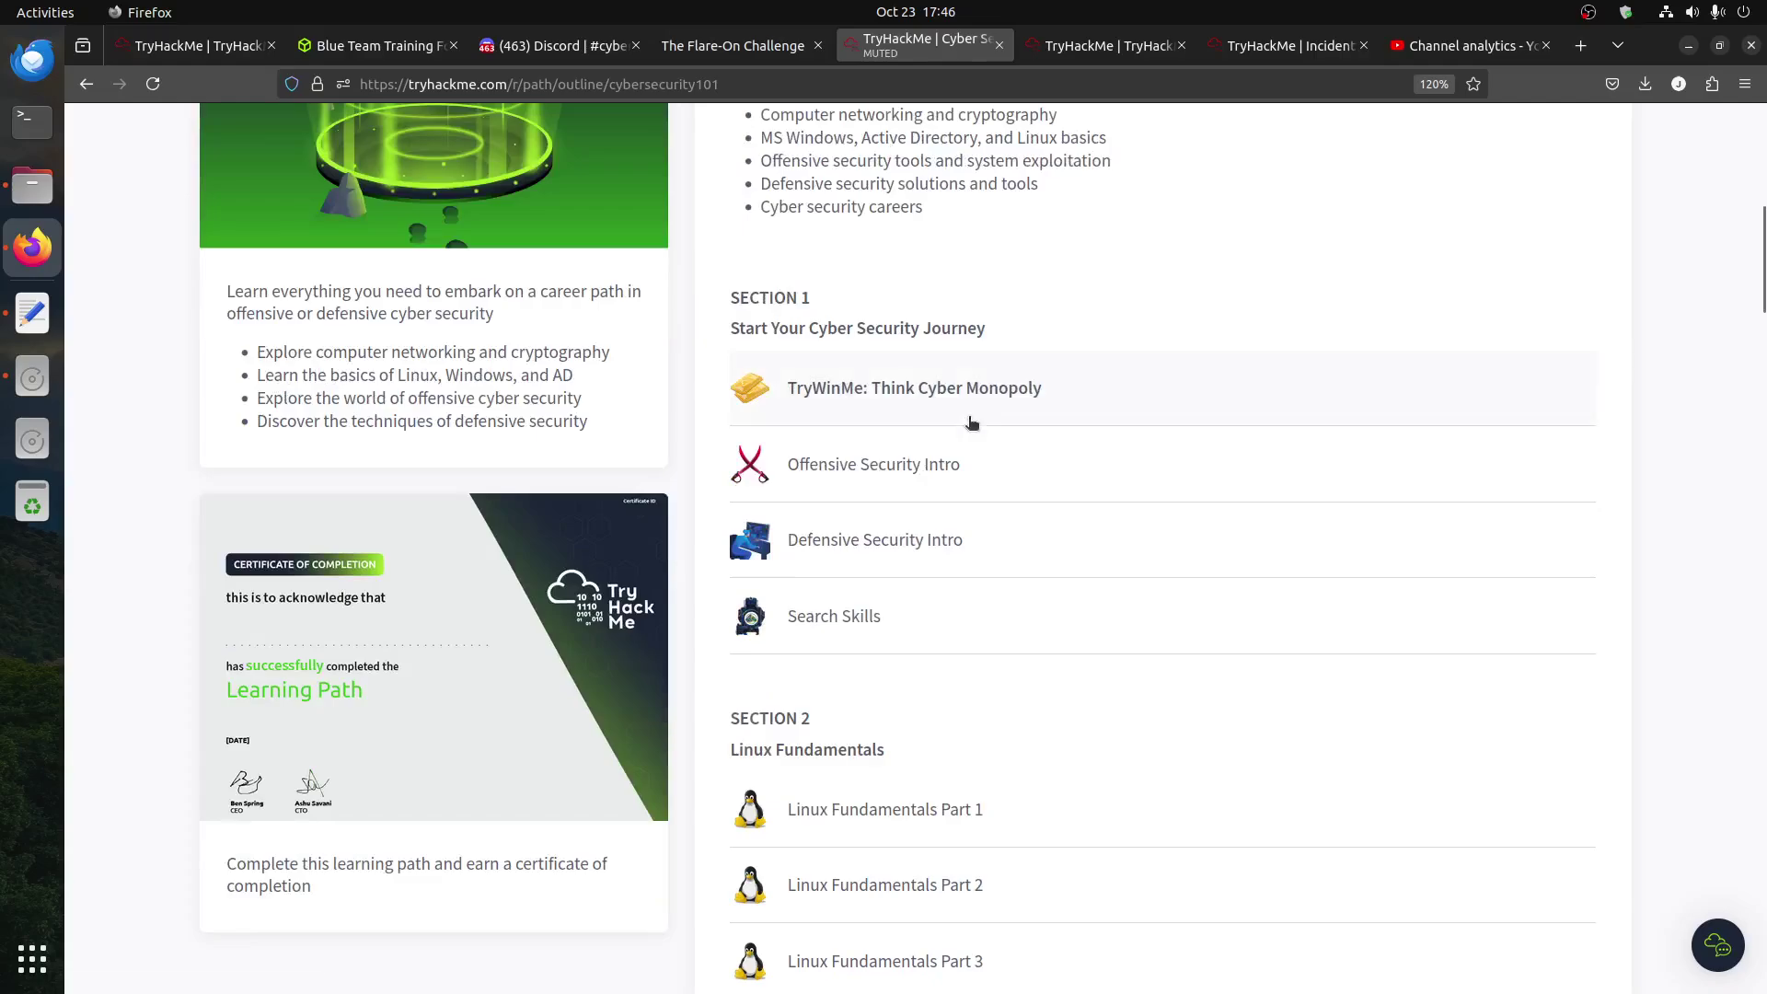
{"action": "scroll", "coordinate": [967, 429], "scroll_direction": "down", "scroll_amount": 5}
{"action": "scroll", "coordinate": [976, 418], "scroll_direction": "down", "scroll_amount": 9}
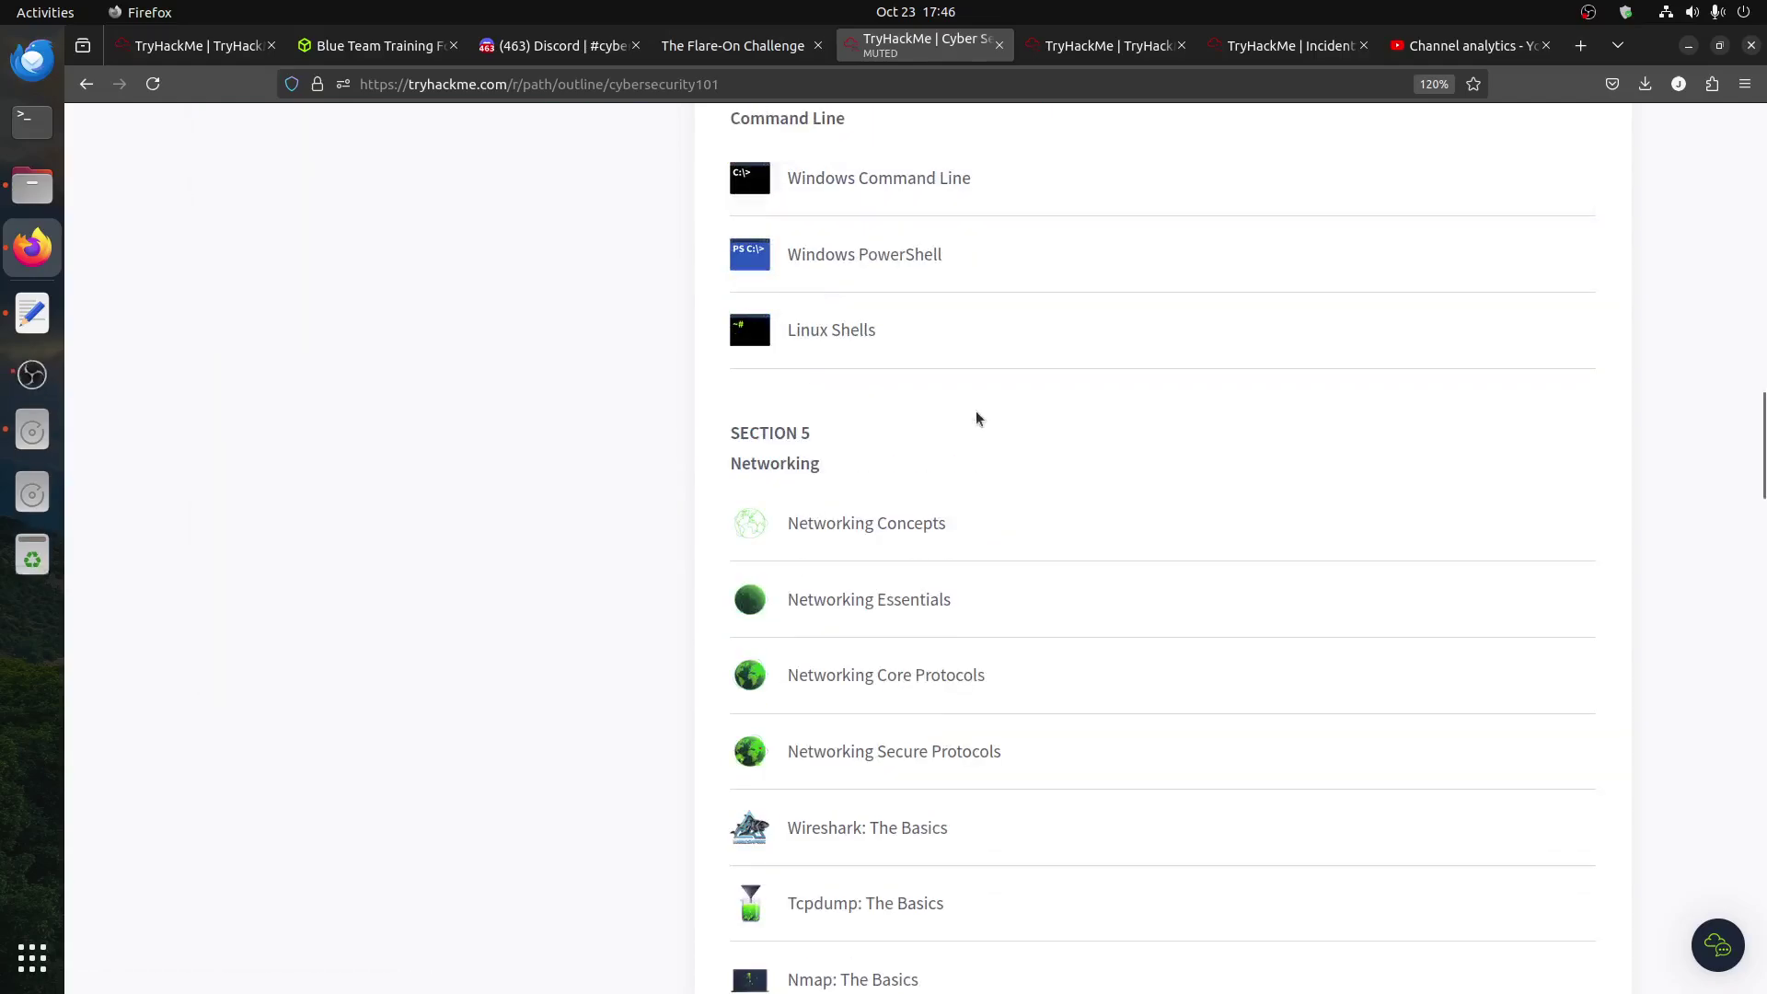
- Open the Incident Response Fundamentals room and read Task 1's five learning objectives
{"action": "left_click", "coordinate": [1099, 56]}
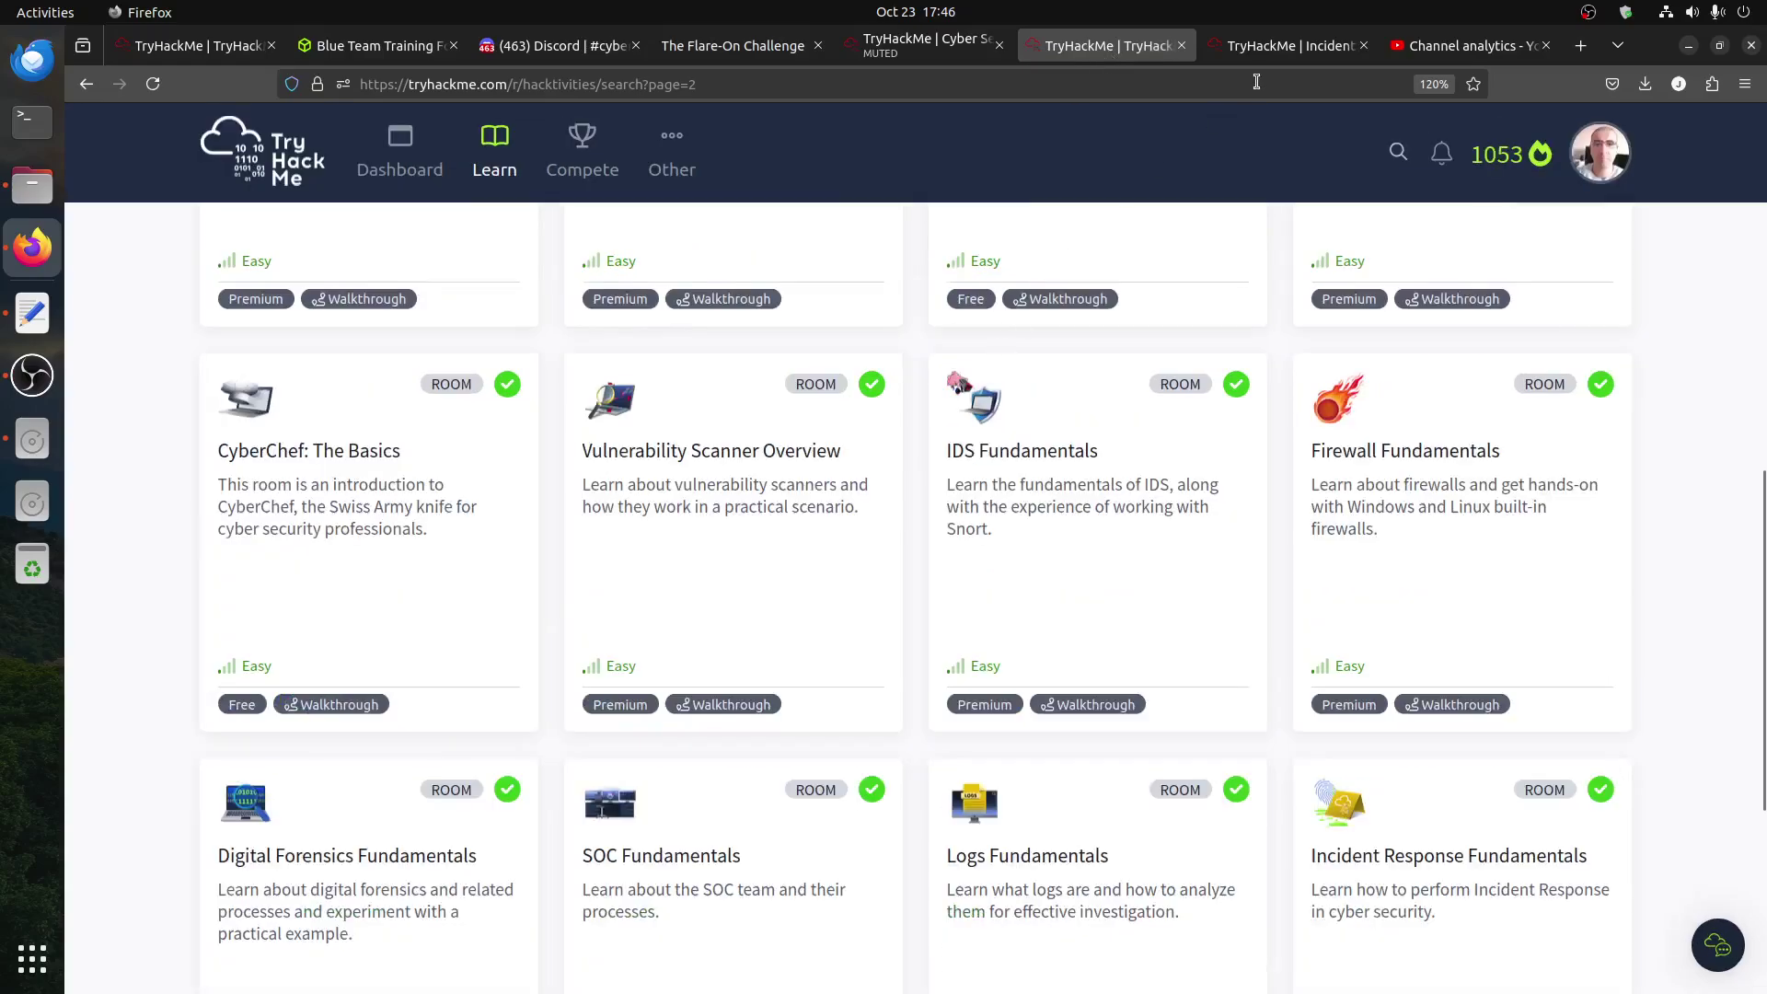
{"action": "left_click", "coordinate": [1277, 46]}
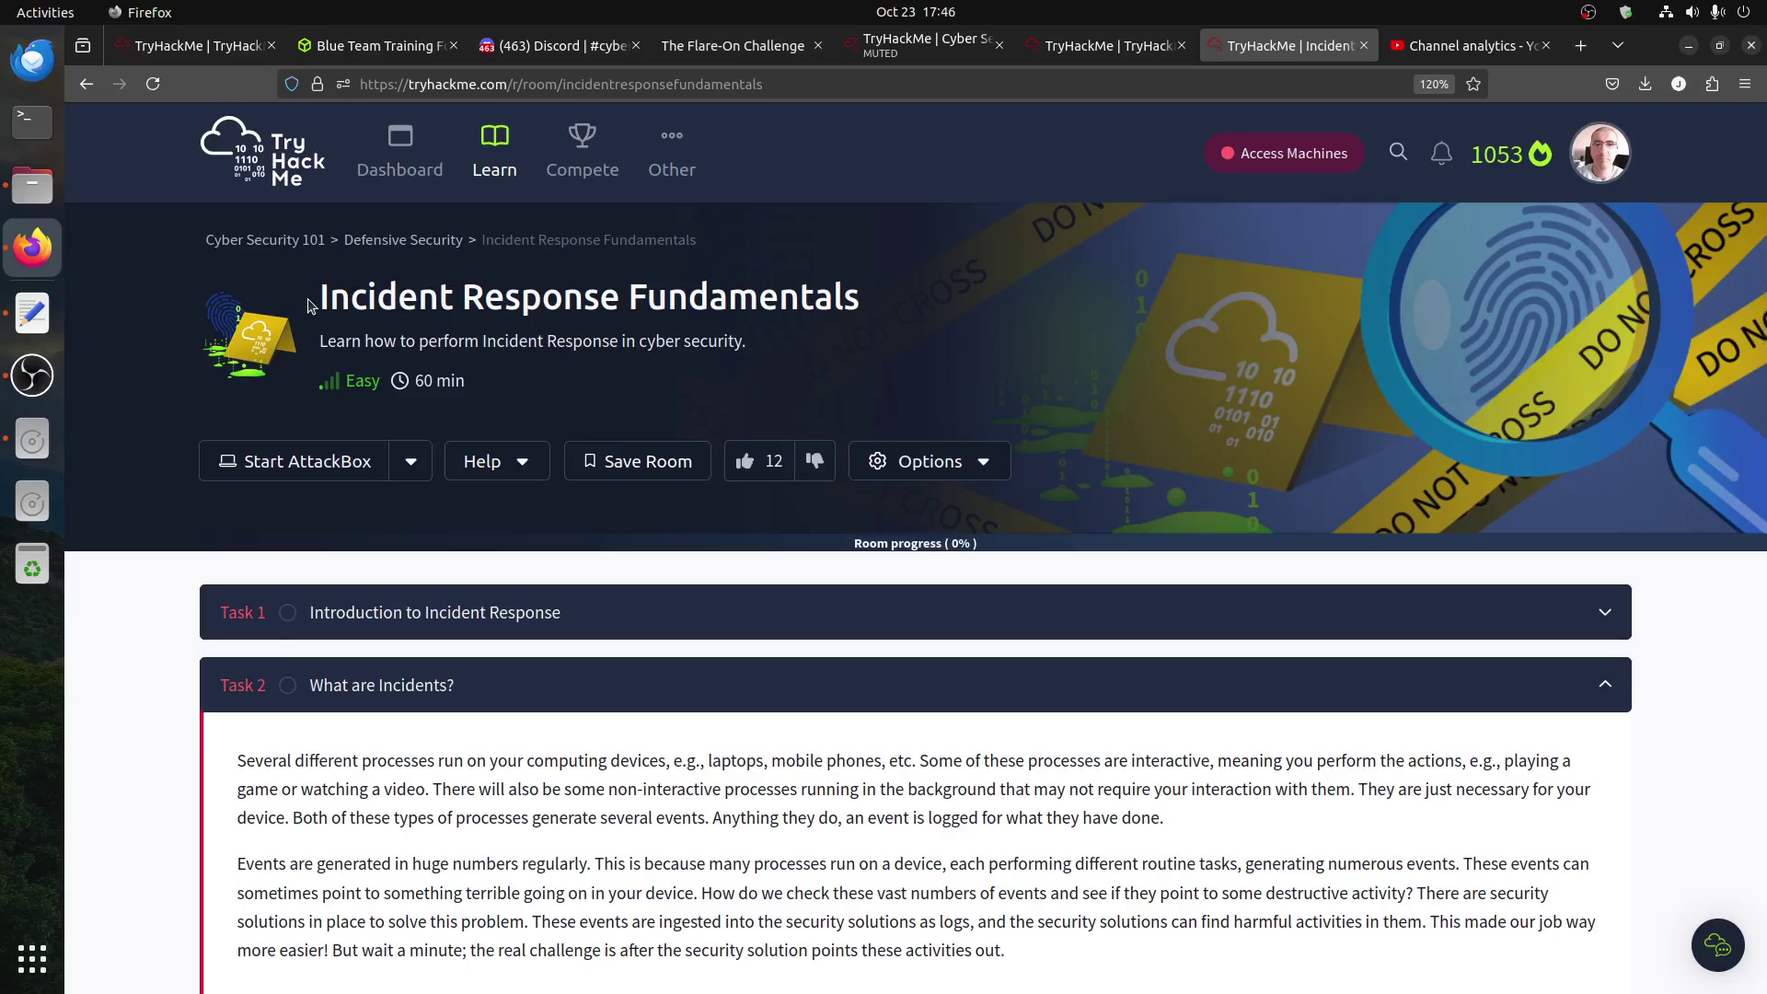
{"action": "left_click_drag", "start_coordinate": [321, 294], "coordinate": [870, 318]}
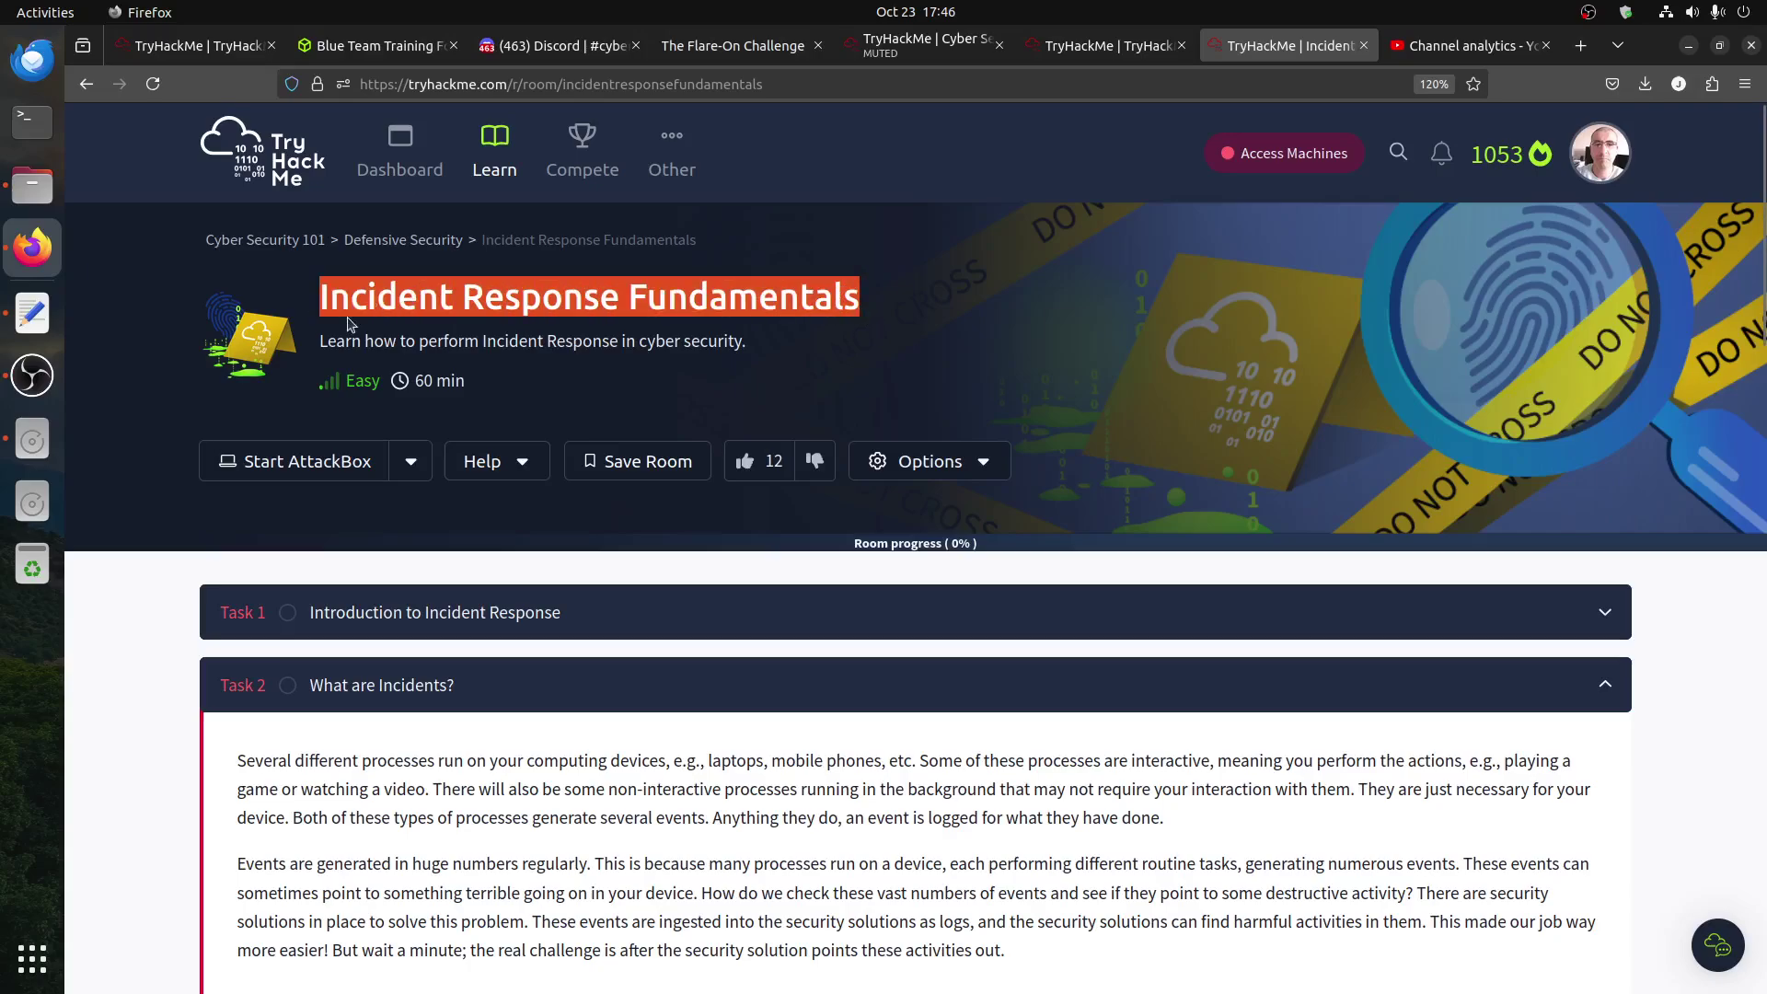
{"action": "scroll", "coordinate": [808, 698], "scroll_direction": "down", "scroll_amount": 7}
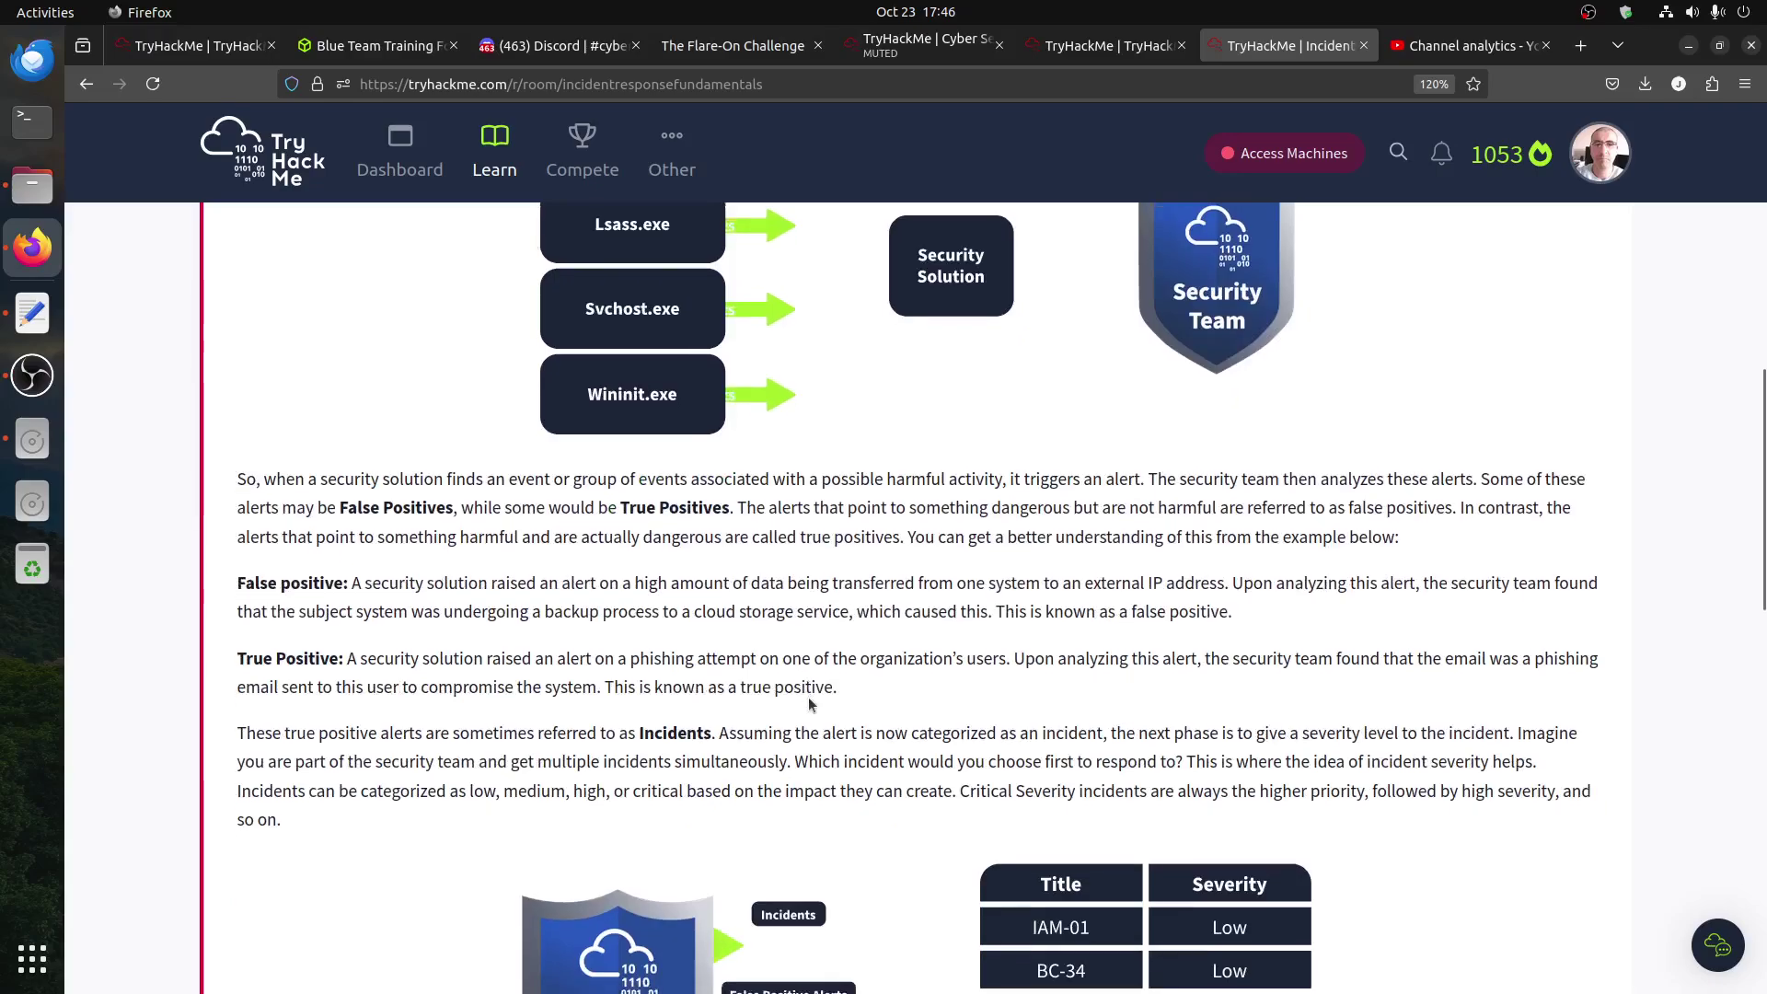
{"action": "scroll", "coordinate": [808, 697], "scroll_direction": "up", "scroll_amount": 3}
{"action": "scroll", "coordinate": [552, 650], "scroll_direction": "up", "scroll_amount": 4}
{"action": "left_click", "coordinate": [492, 606]}
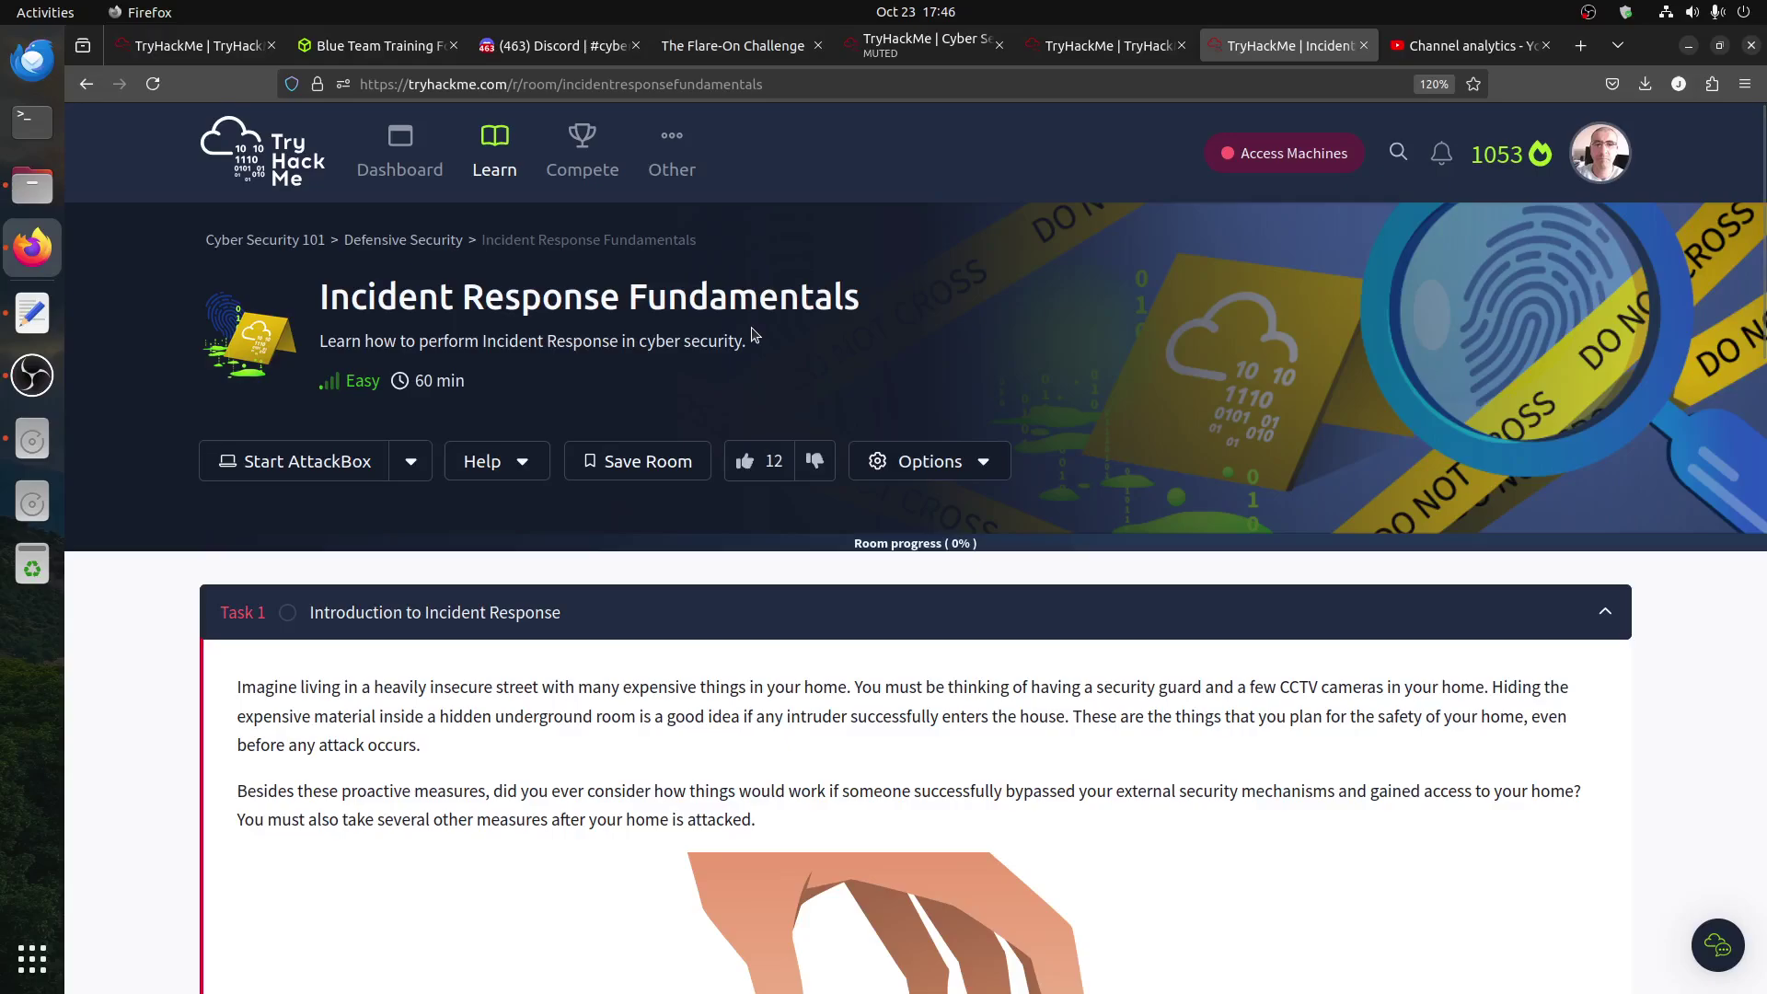
{"action": "scroll", "coordinate": [760, 342], "scroll_direction": "down", "scroll_amount": 3}
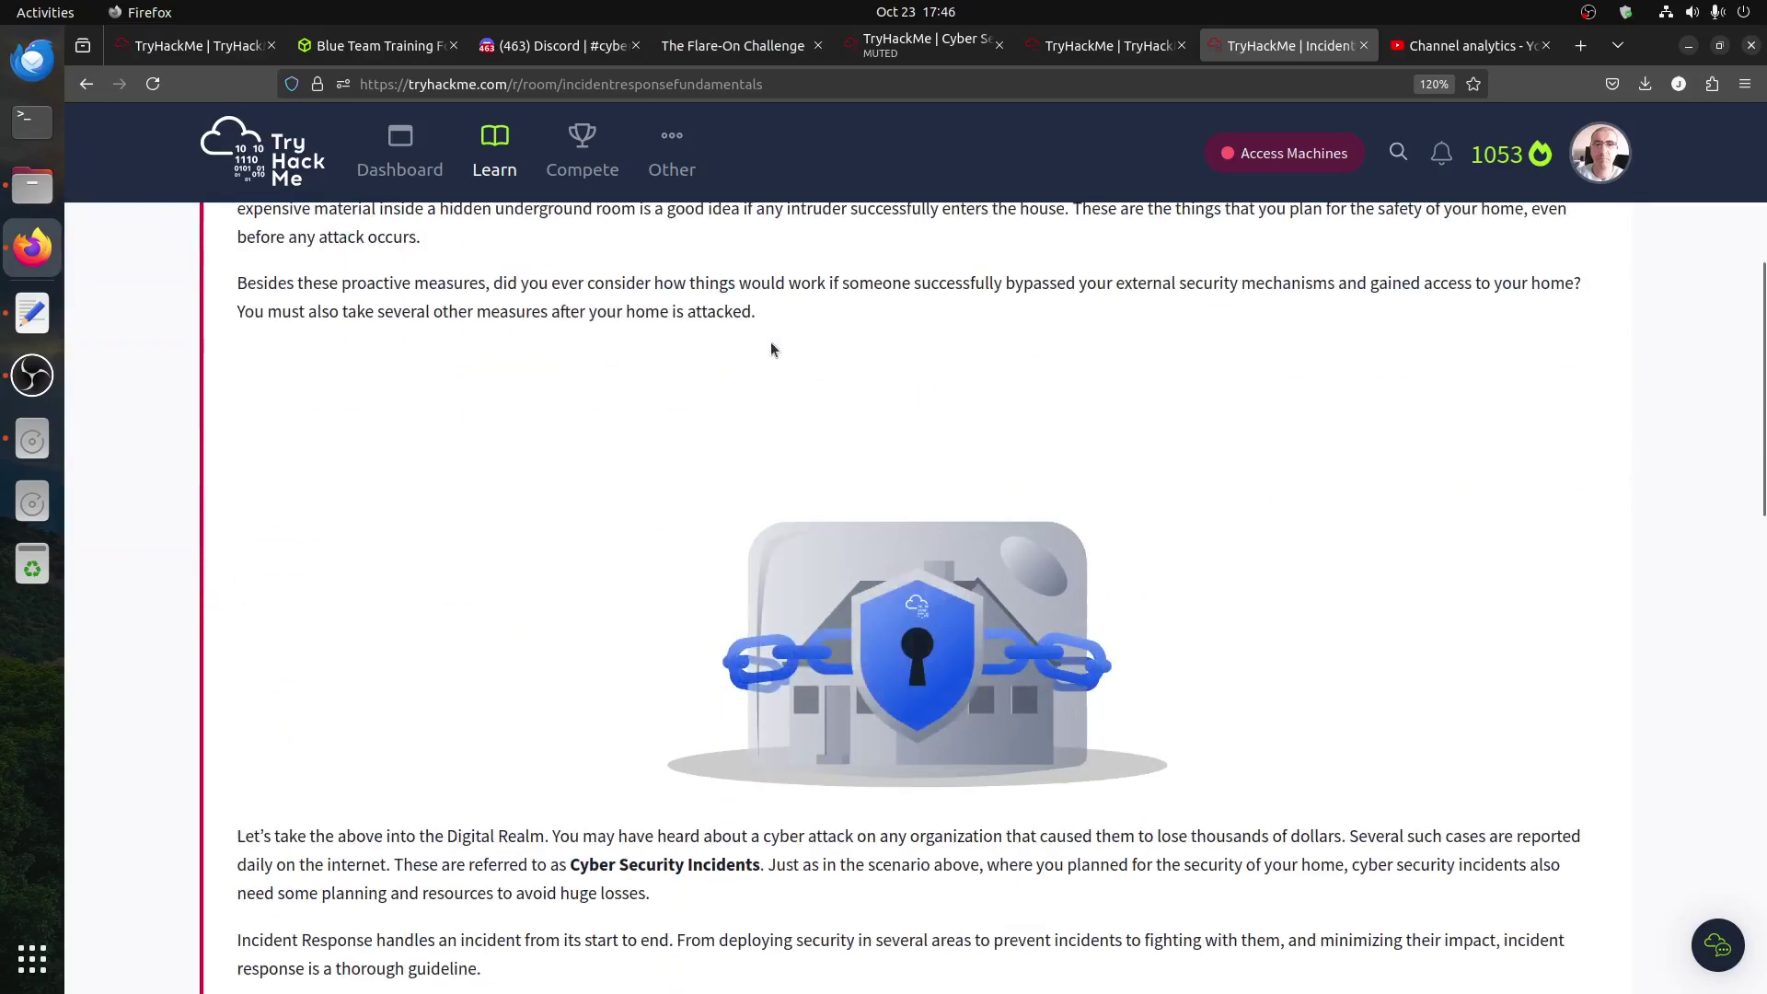
{"action": "scroll", "coordinate": [770, 345], "scroll_direction": "up", "scroll_amount": 2}
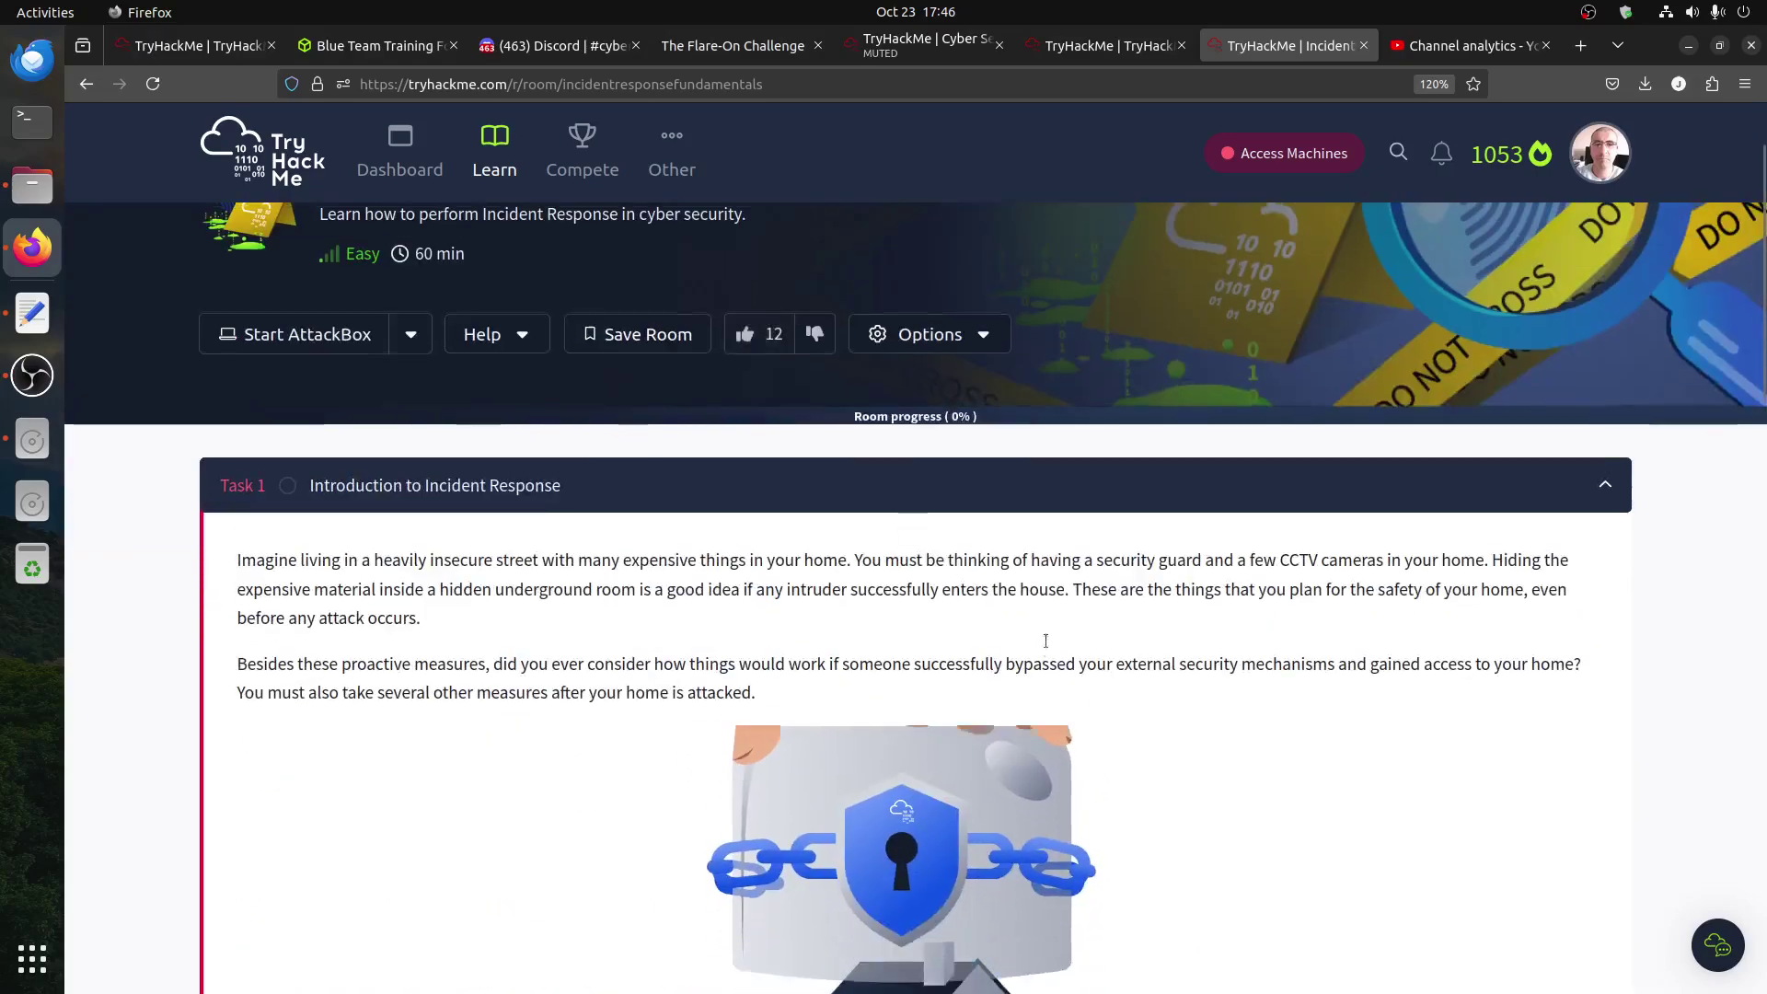
{"action": "scroll", "coordinate": [1045, 640], "scroll_direction": "down", "scroll_amount": 5}
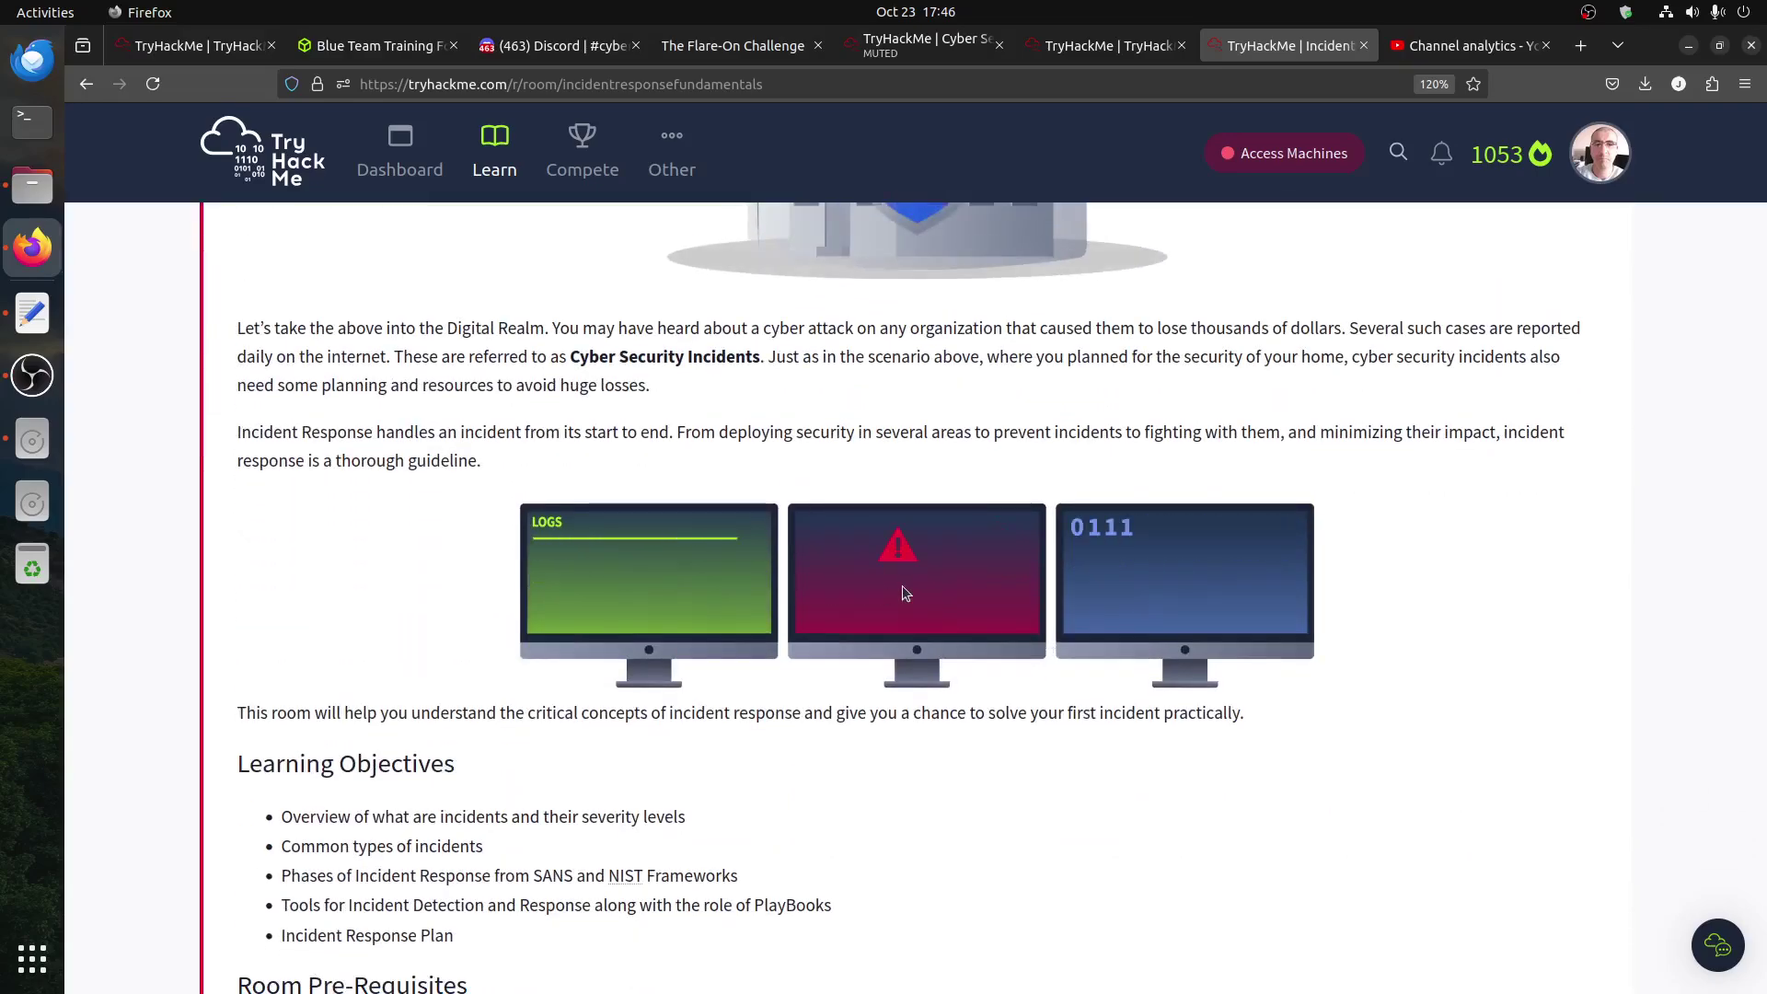
{"action": "scroll", "coordinate": [904, 591], "scroll_direction": "down", "scroll_amount": 3}
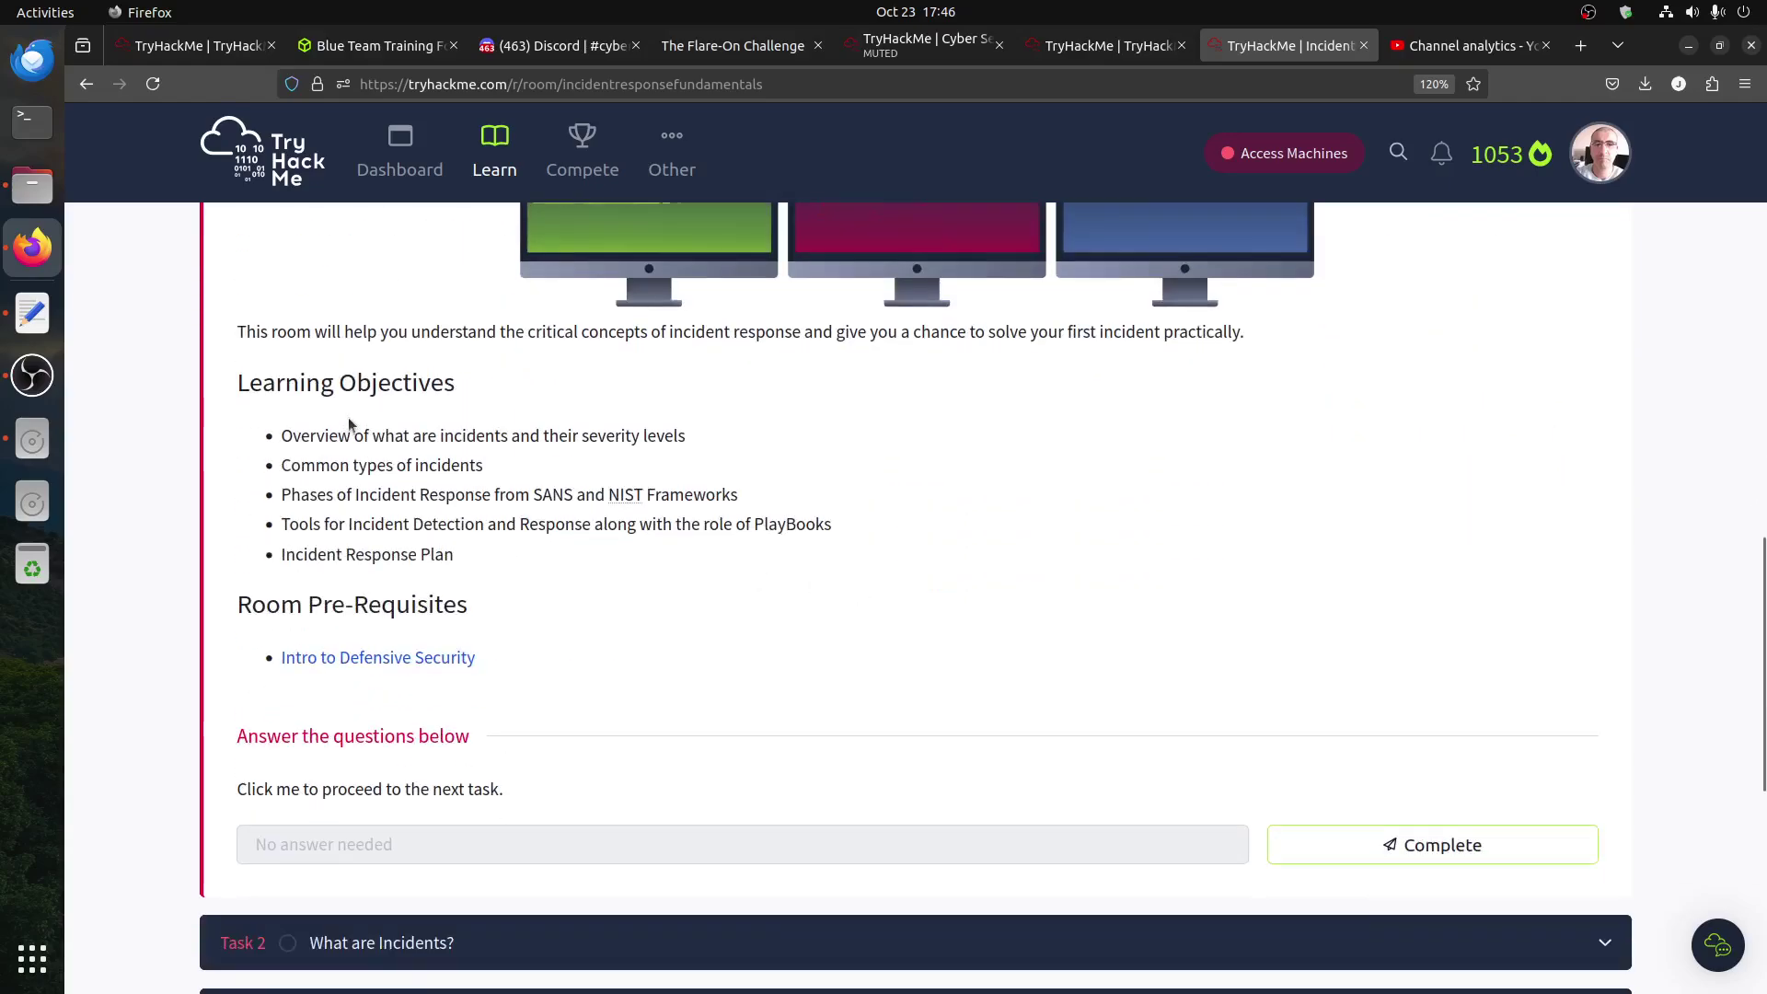
{"action": "left_click_drag", "start_coordinate": [349, 427], "coordinate": [511, 586]}
- Complete Task 1 and read Task 2's explanations of false positives and true positives
{"action": "left_click", "coordinate": [1382, 845]}
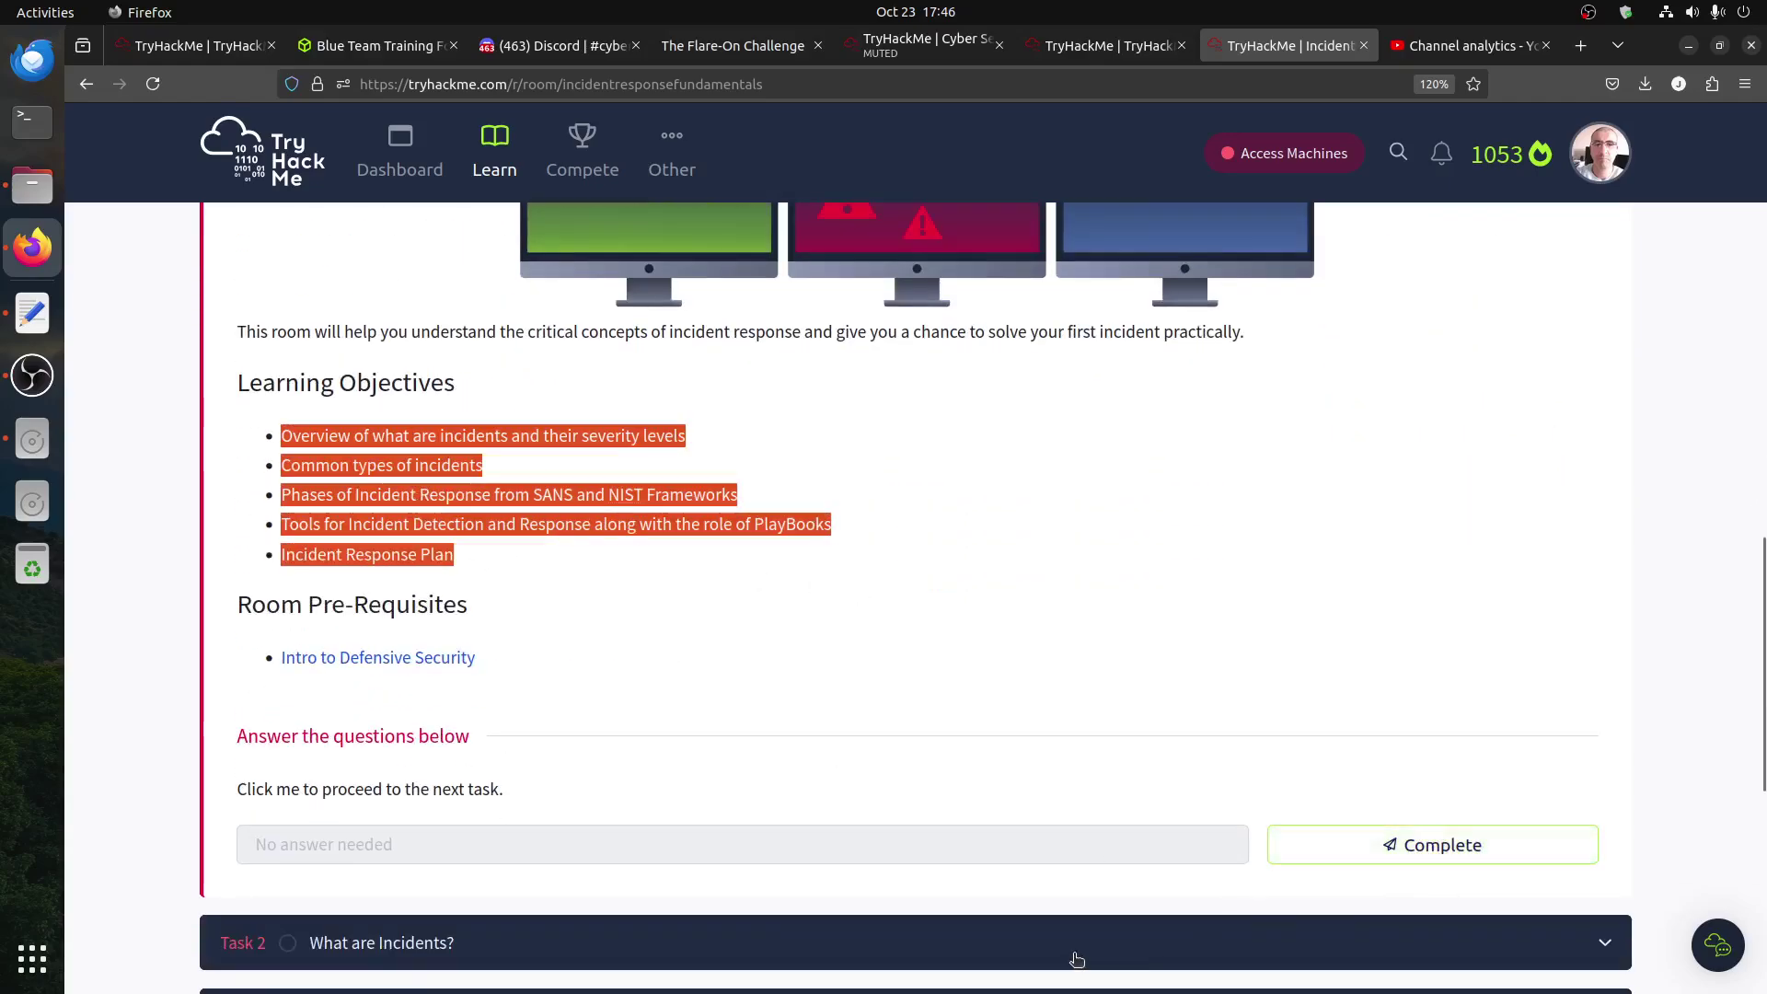
{"action": "scroll", "coordinate": [1018, 707], "scroll_direction": "up", "scroll_amount": 5}
{"action": "scroll", "coordinate": [1018, 705], "scroll_direction": "up", "scroll_amount": 3}
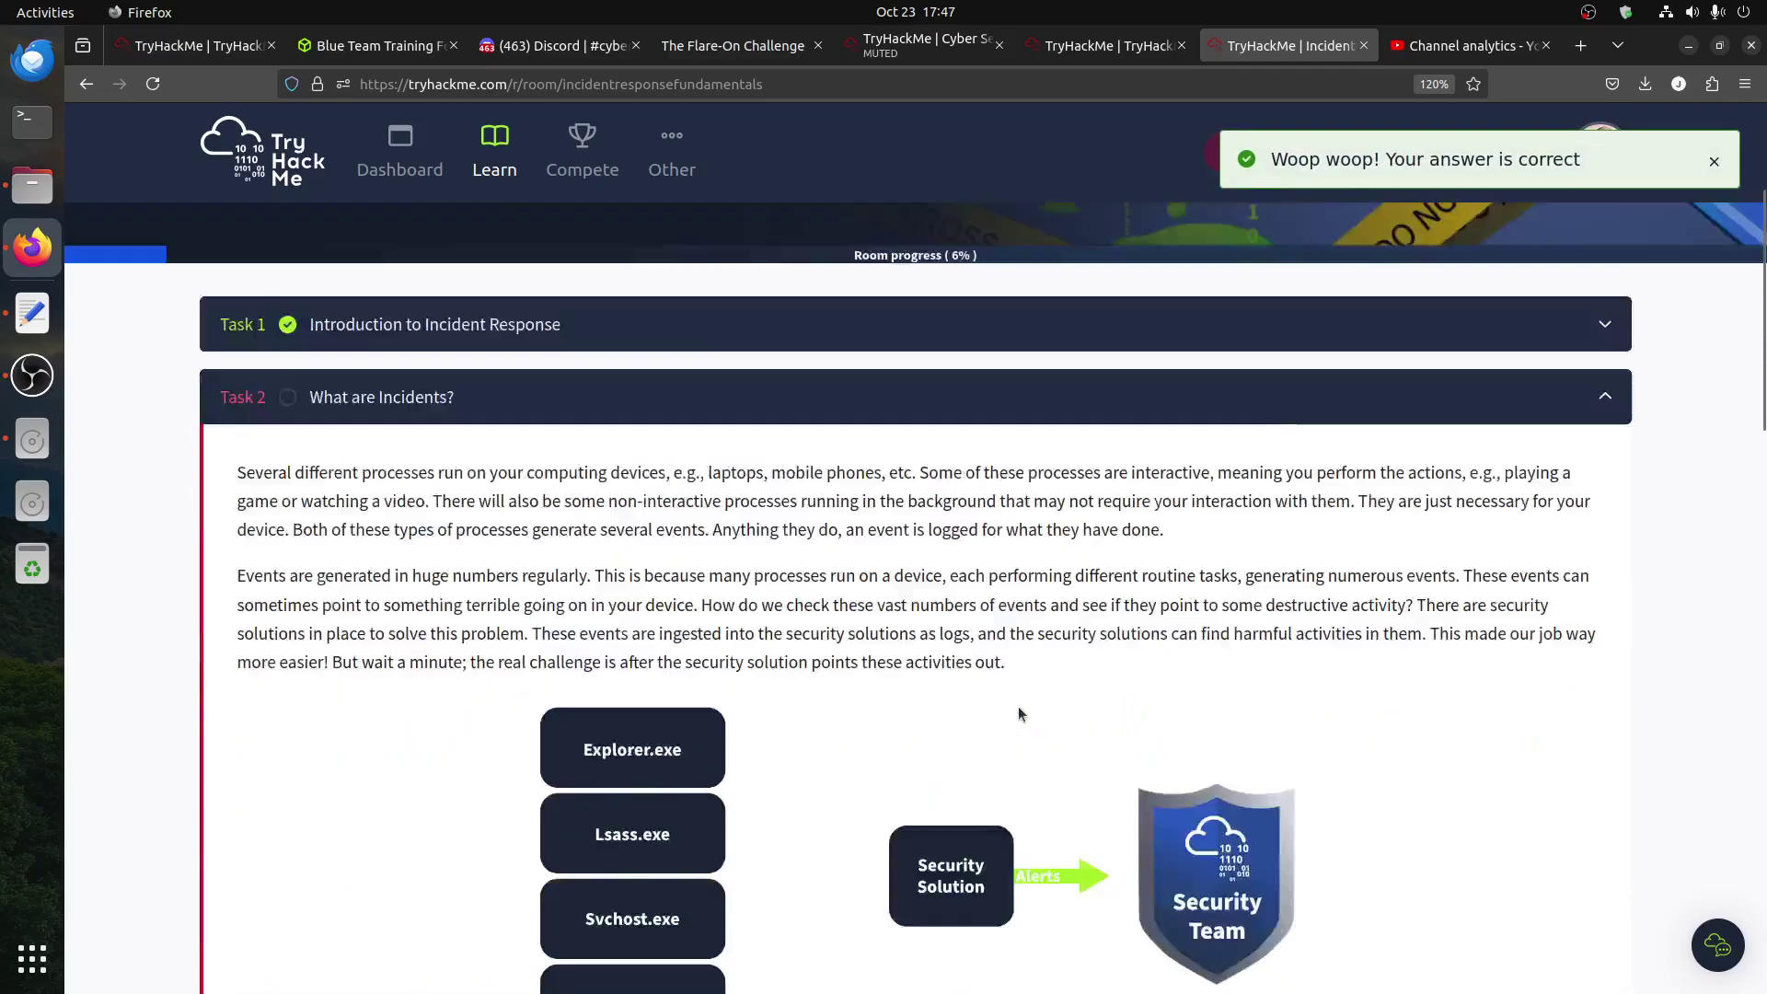
{"action": "scroll", "coordinate": [1018, 706], "scroll_direction": "up", "scroll_amount": 2}
{"action": "scroll", "coordinate": [1018, 706], "scroll_direction": "down", "scroll_amount": 3}
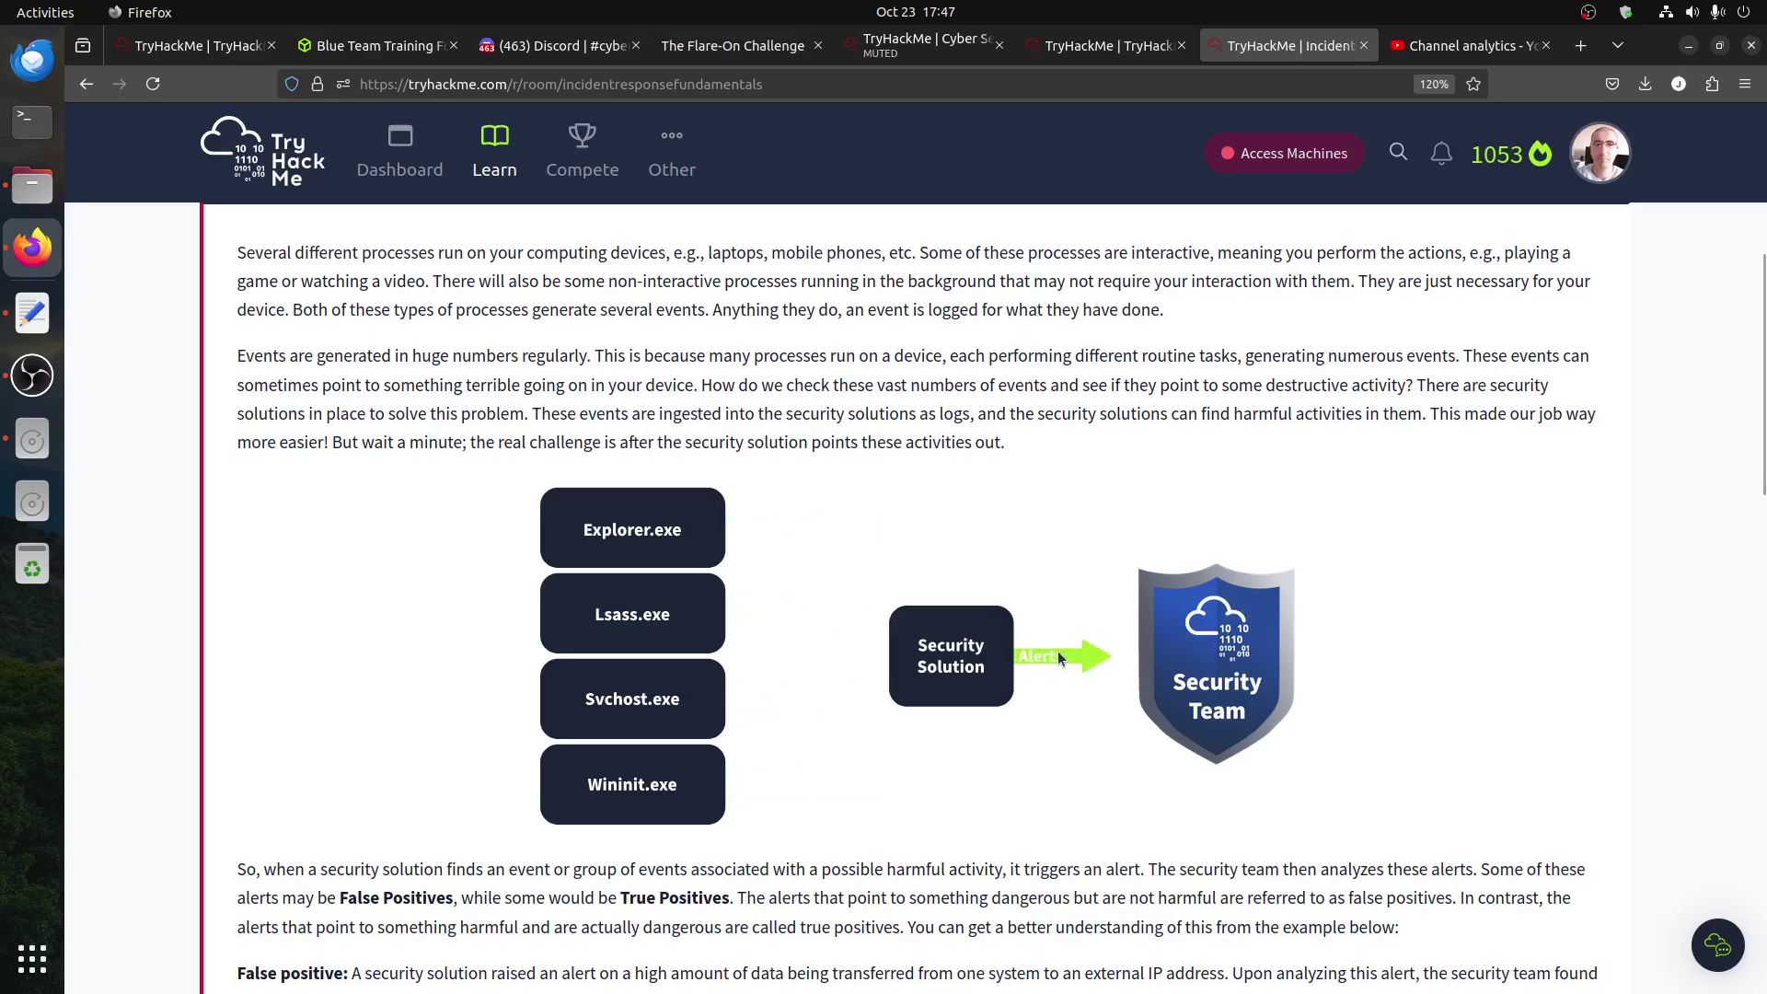
{"action": "scroll", "coordinate": [1057, 653], "scroll_direction": "down", "scroll_amount": 3}
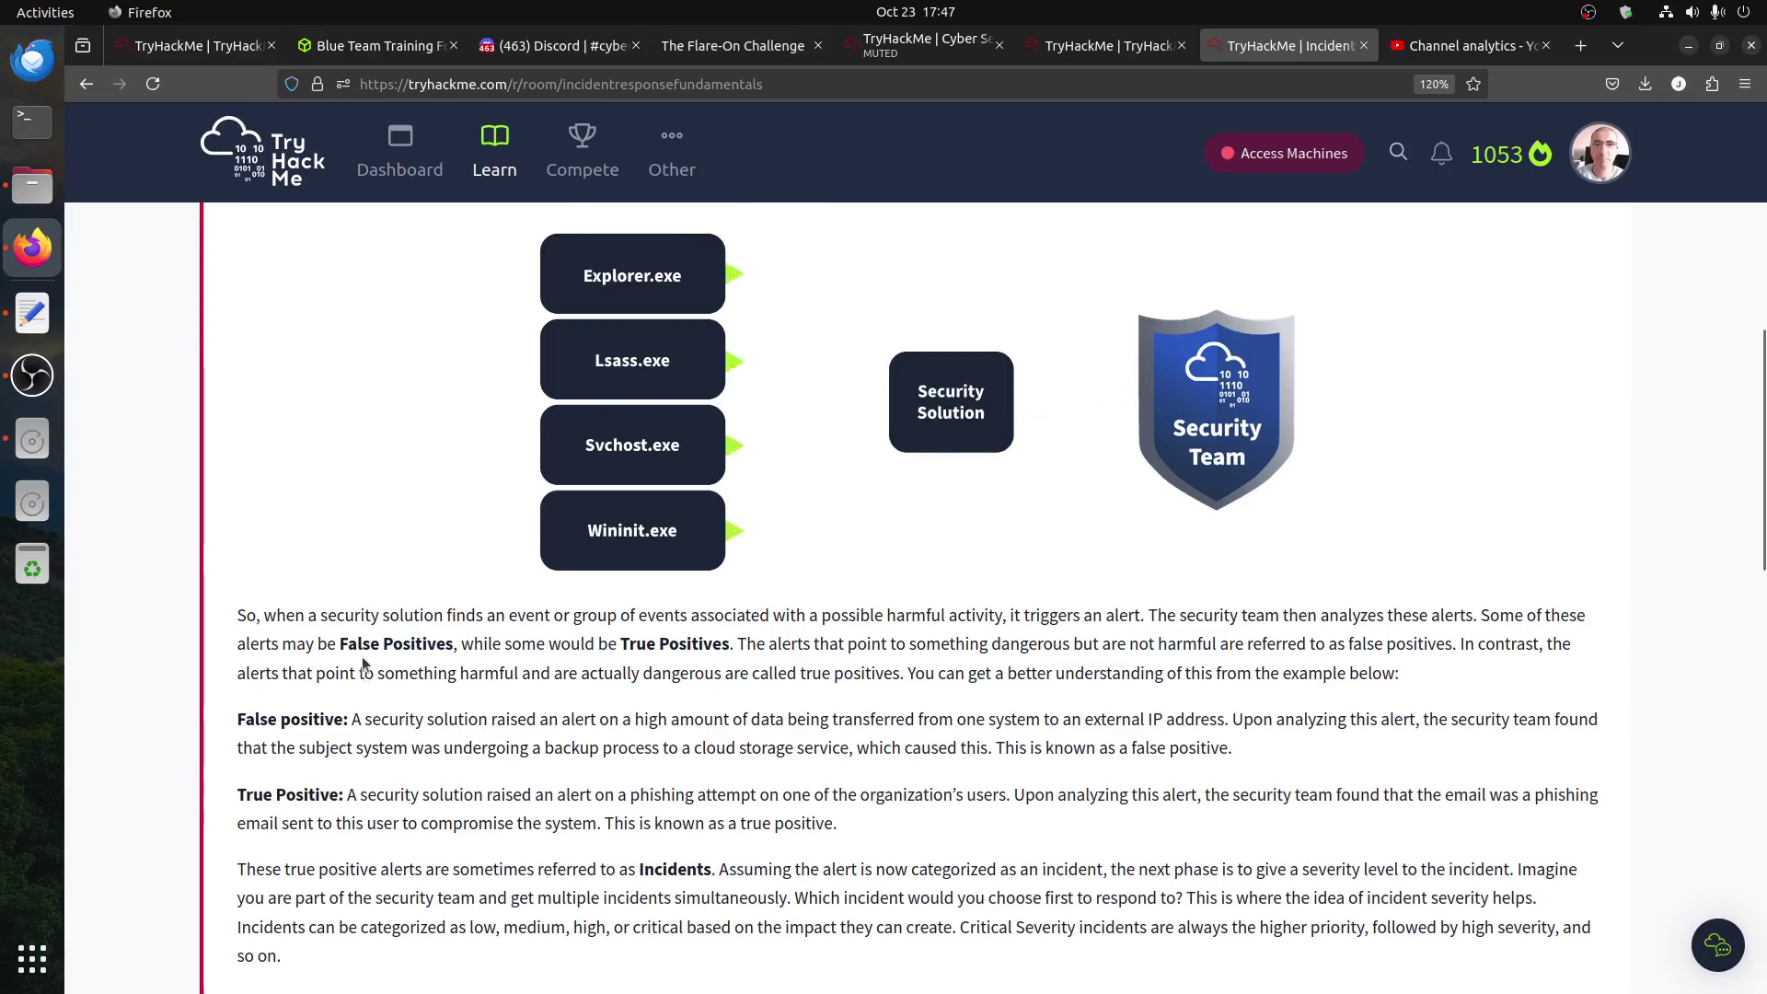
{"action": "left_click_drag", "start_coordinate": [339, 646], "coordinate": [452, 645]}
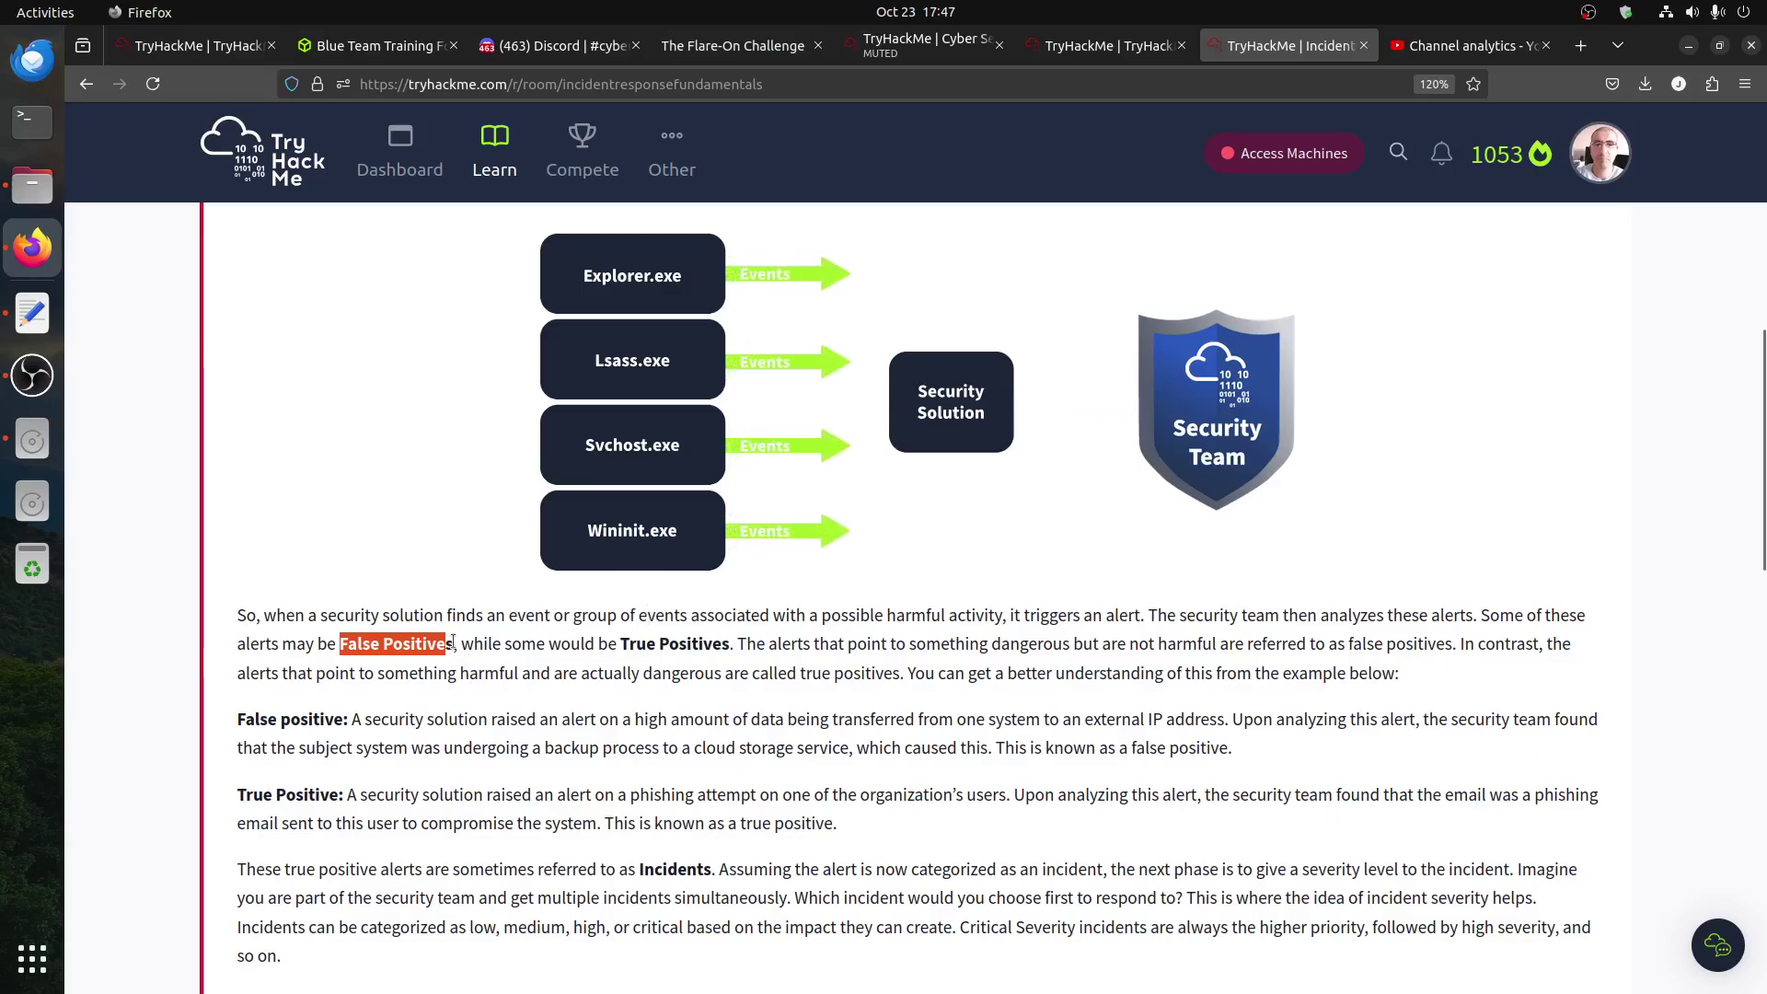
{"action": "left_click_drag", "start_coordinate": [738, 645], "coordinate": [573, 621]}
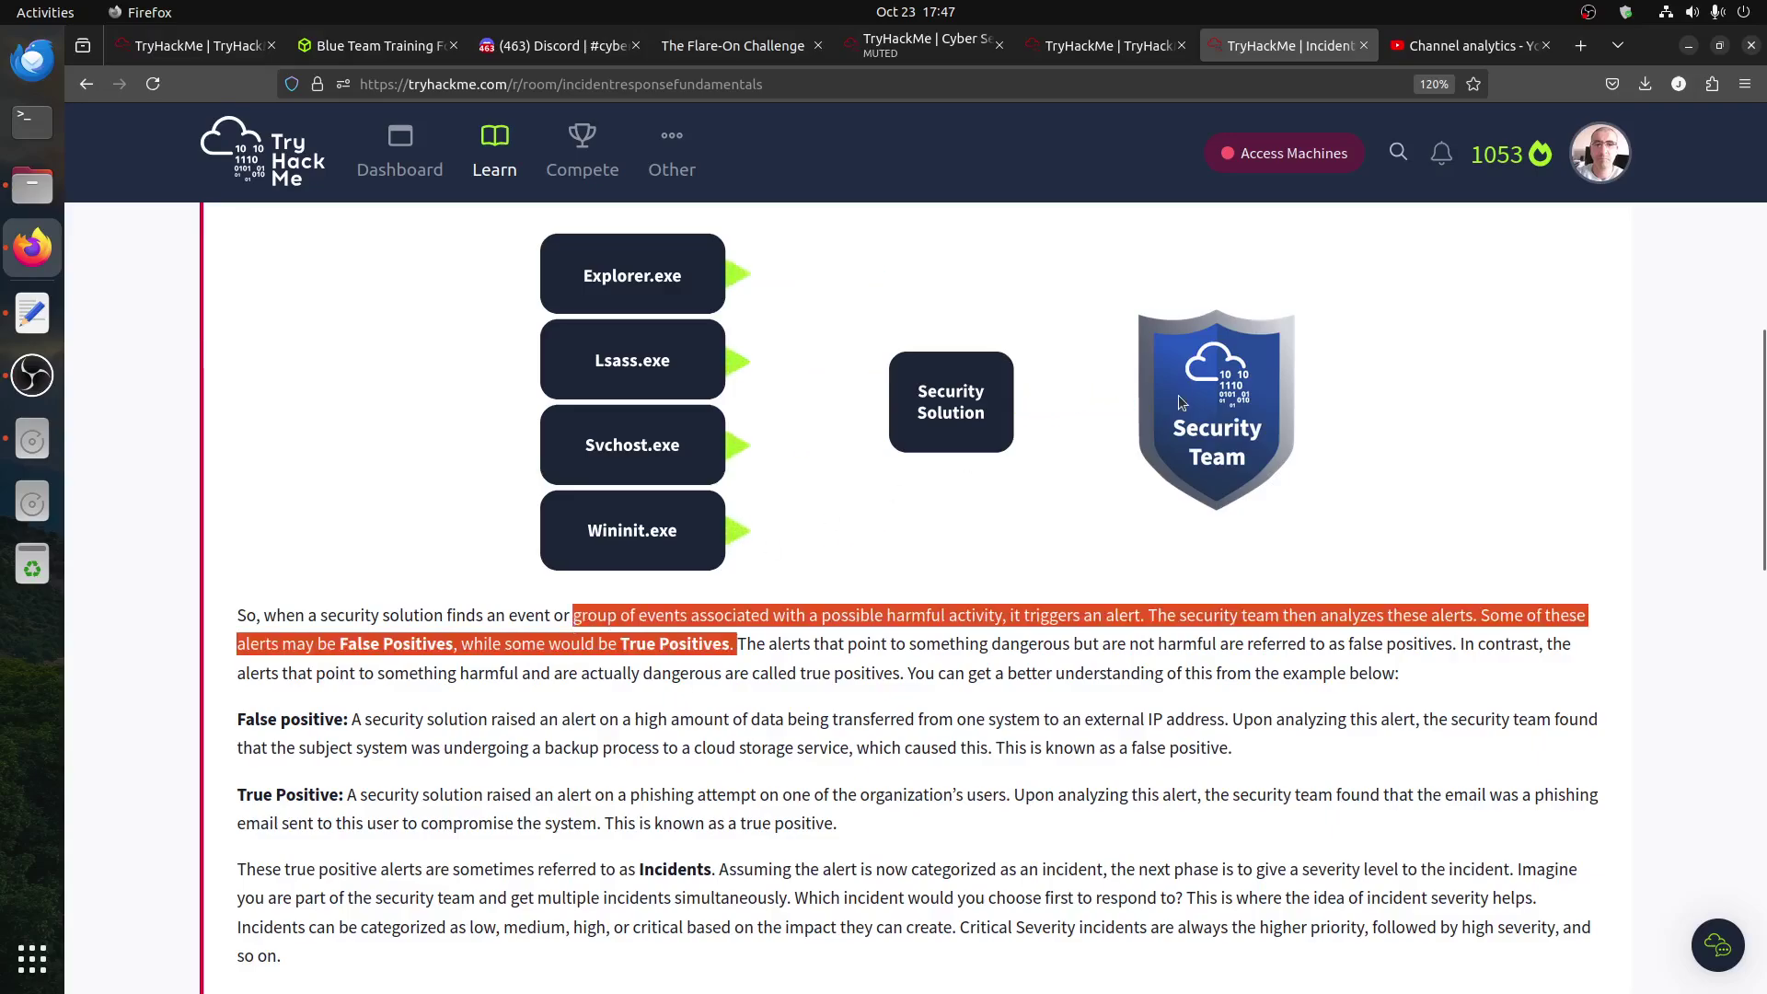
{"action": "scroll", "coordinate": [1179, 407], "scroll_direction": "down", "scroll_amount": 1}
{"action": "scroll", "coordinate": [1179, 408], "scroll_direction": "down", "scroll_amount": 4}
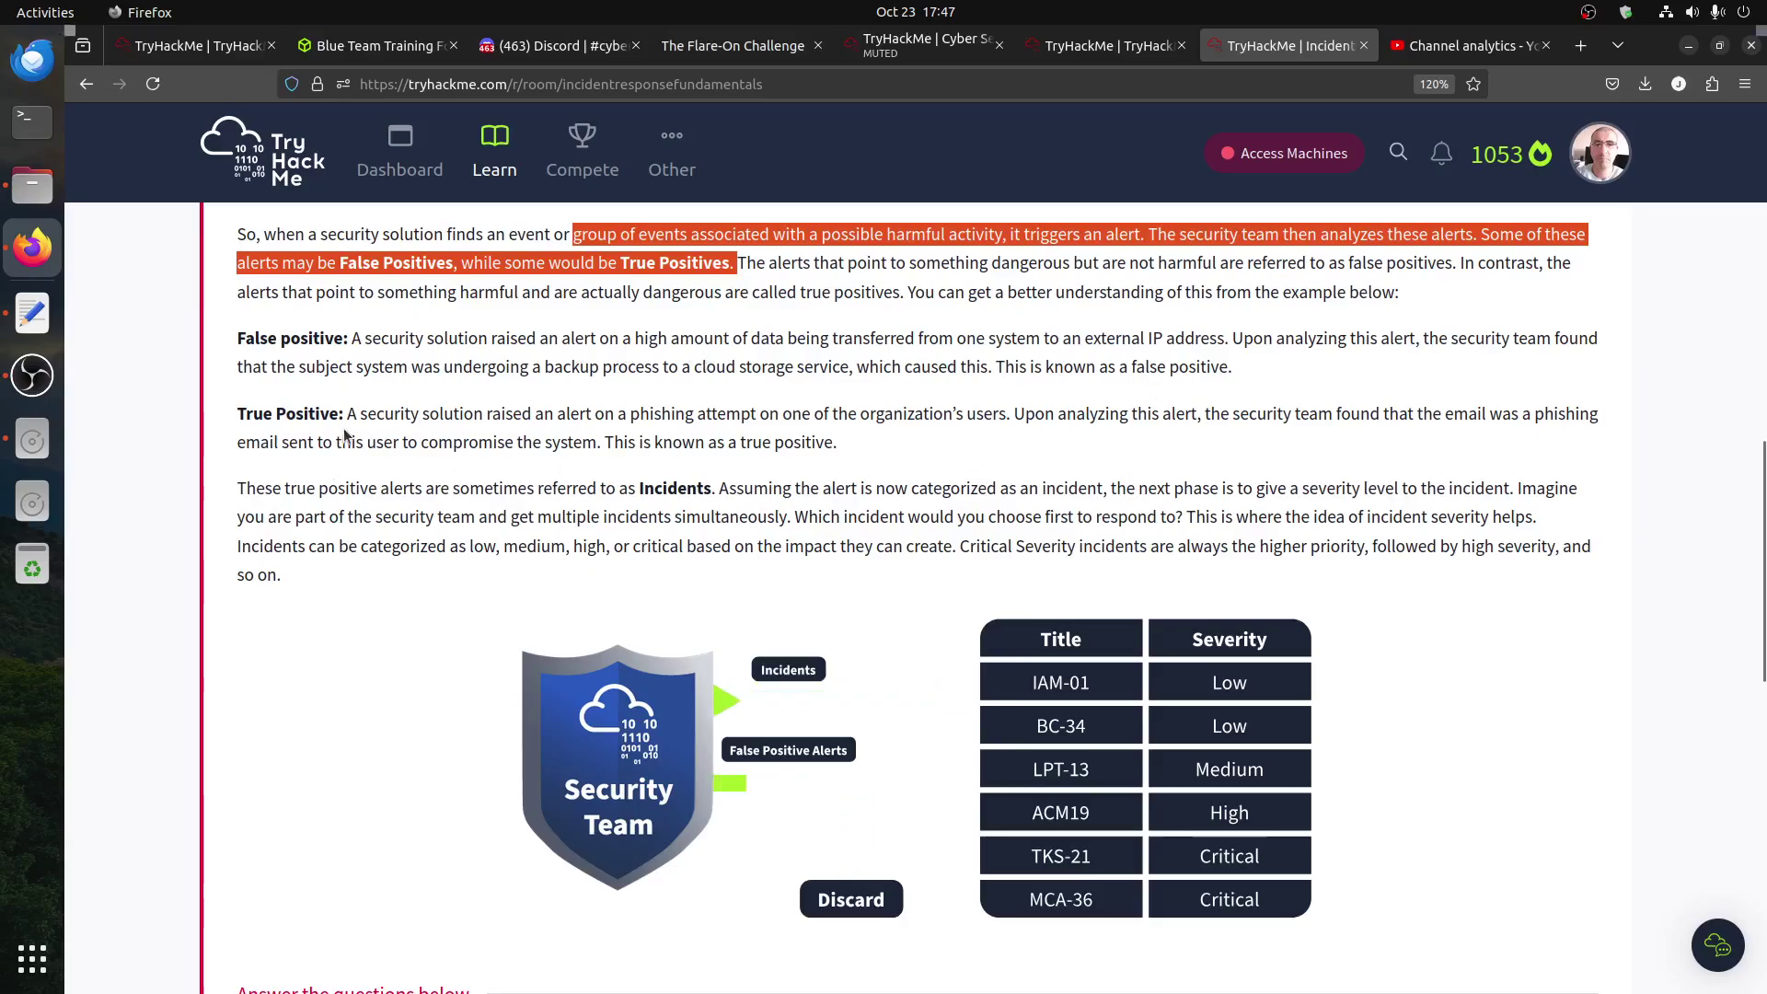
{"action": "left_click_drag", "start_coordinate": [347, 415], "coordinate": [682, 440]}
{"action": "left_click", "coordinate": [619, 392]}
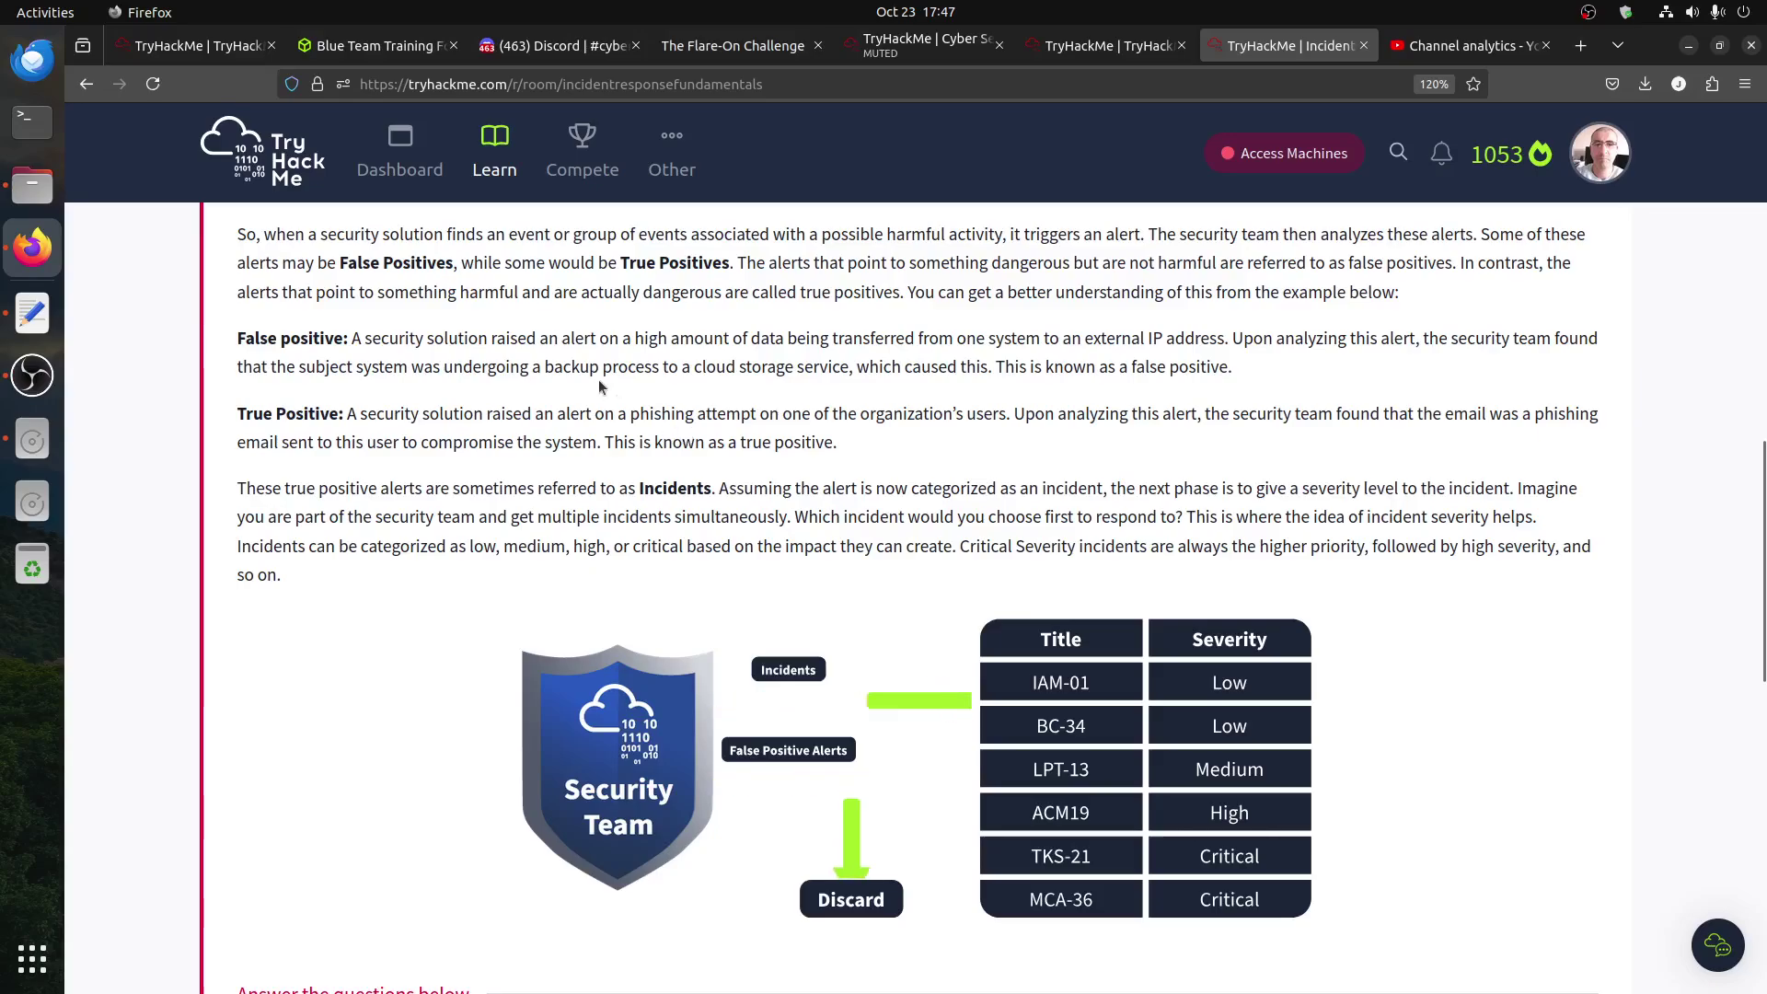
{"action": "scroll", "coordinate": [601, 380], "scroll_direction": "down", "scroll_amount": 2}
{"action": "scroll", "coordinate": [599, 384], "scroll_direction": "down", "scroll_amount": 1}
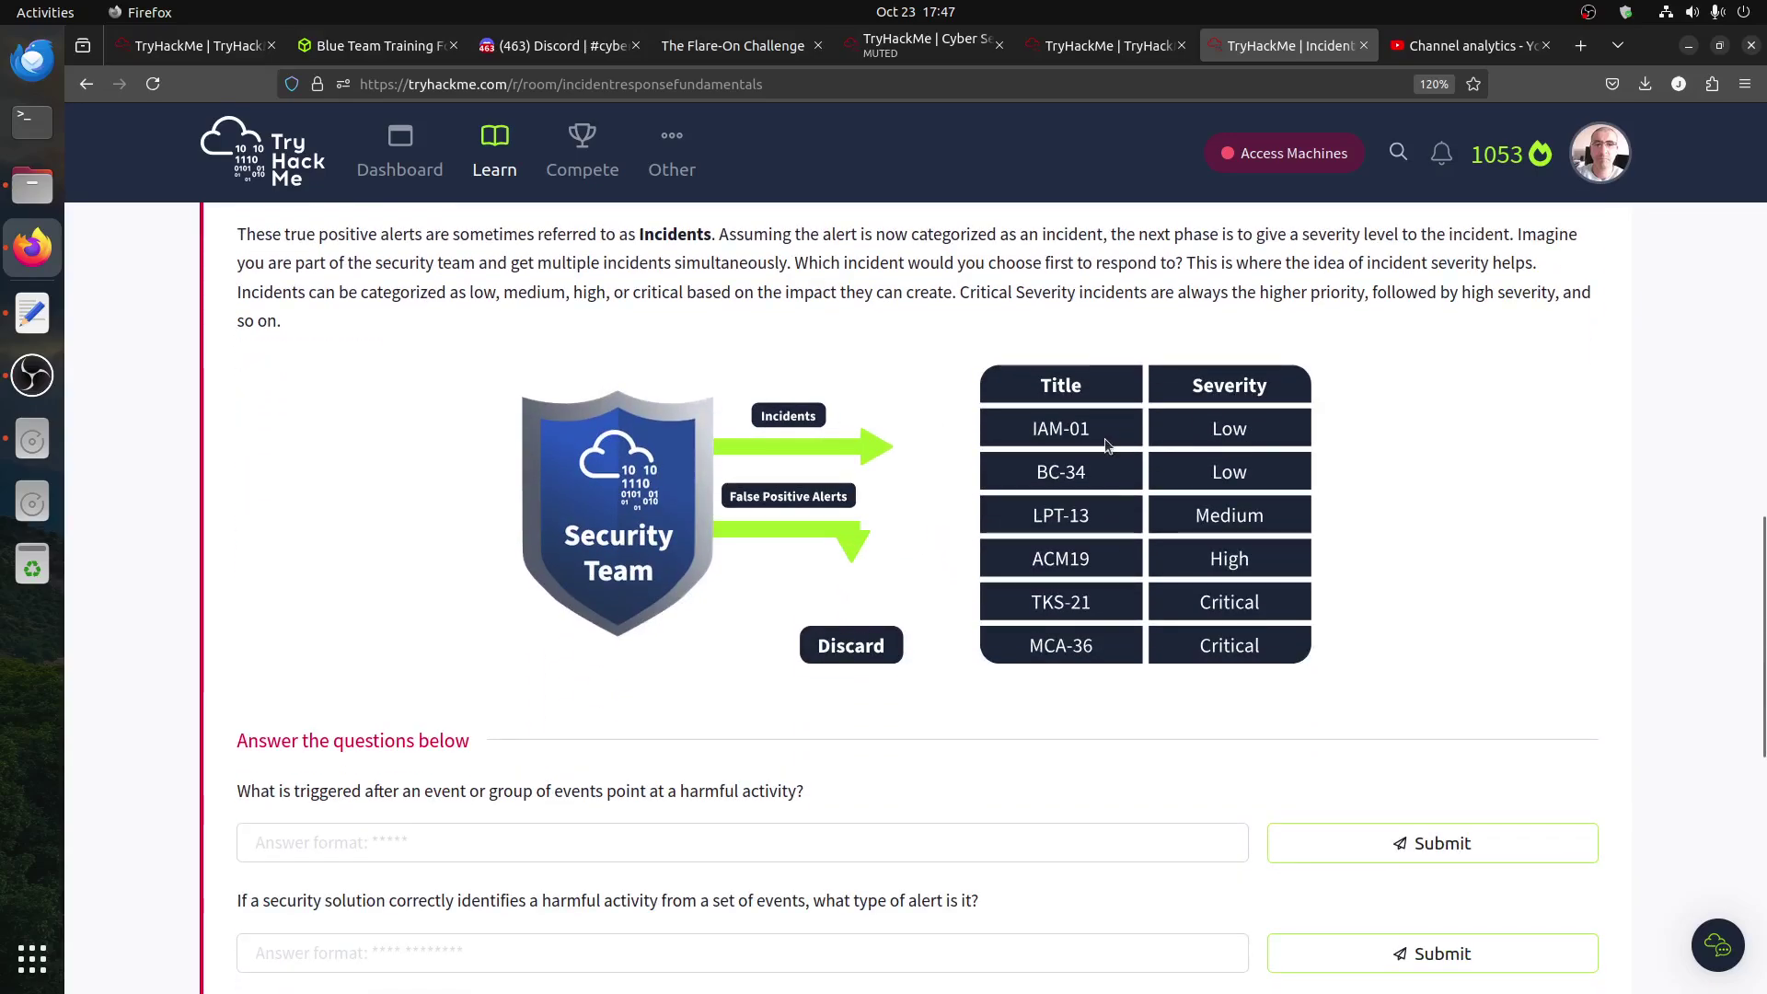
{"action": "scroll", "coordinate": [804, 472], "scroll_direction": "up", "scroll_amount": 2}
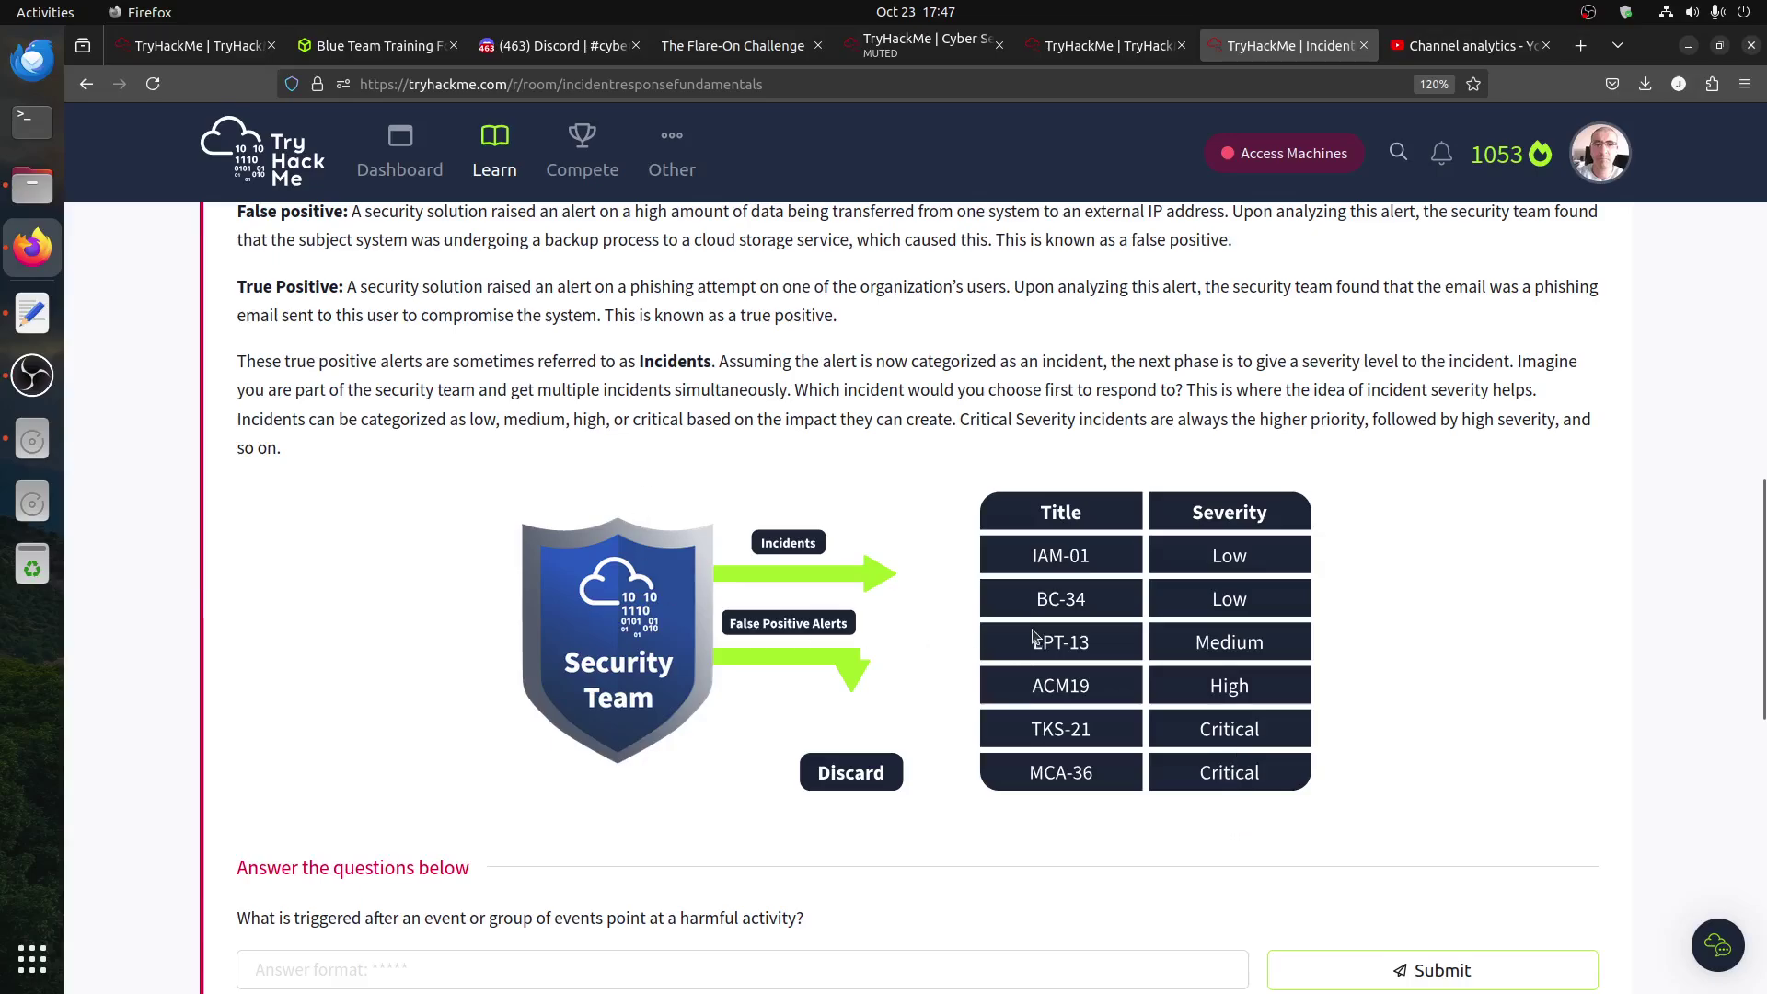
{"action": "scroll", "coordinate": [1034, 636], "scroll_direction": "down", "scroll_amount": 5}
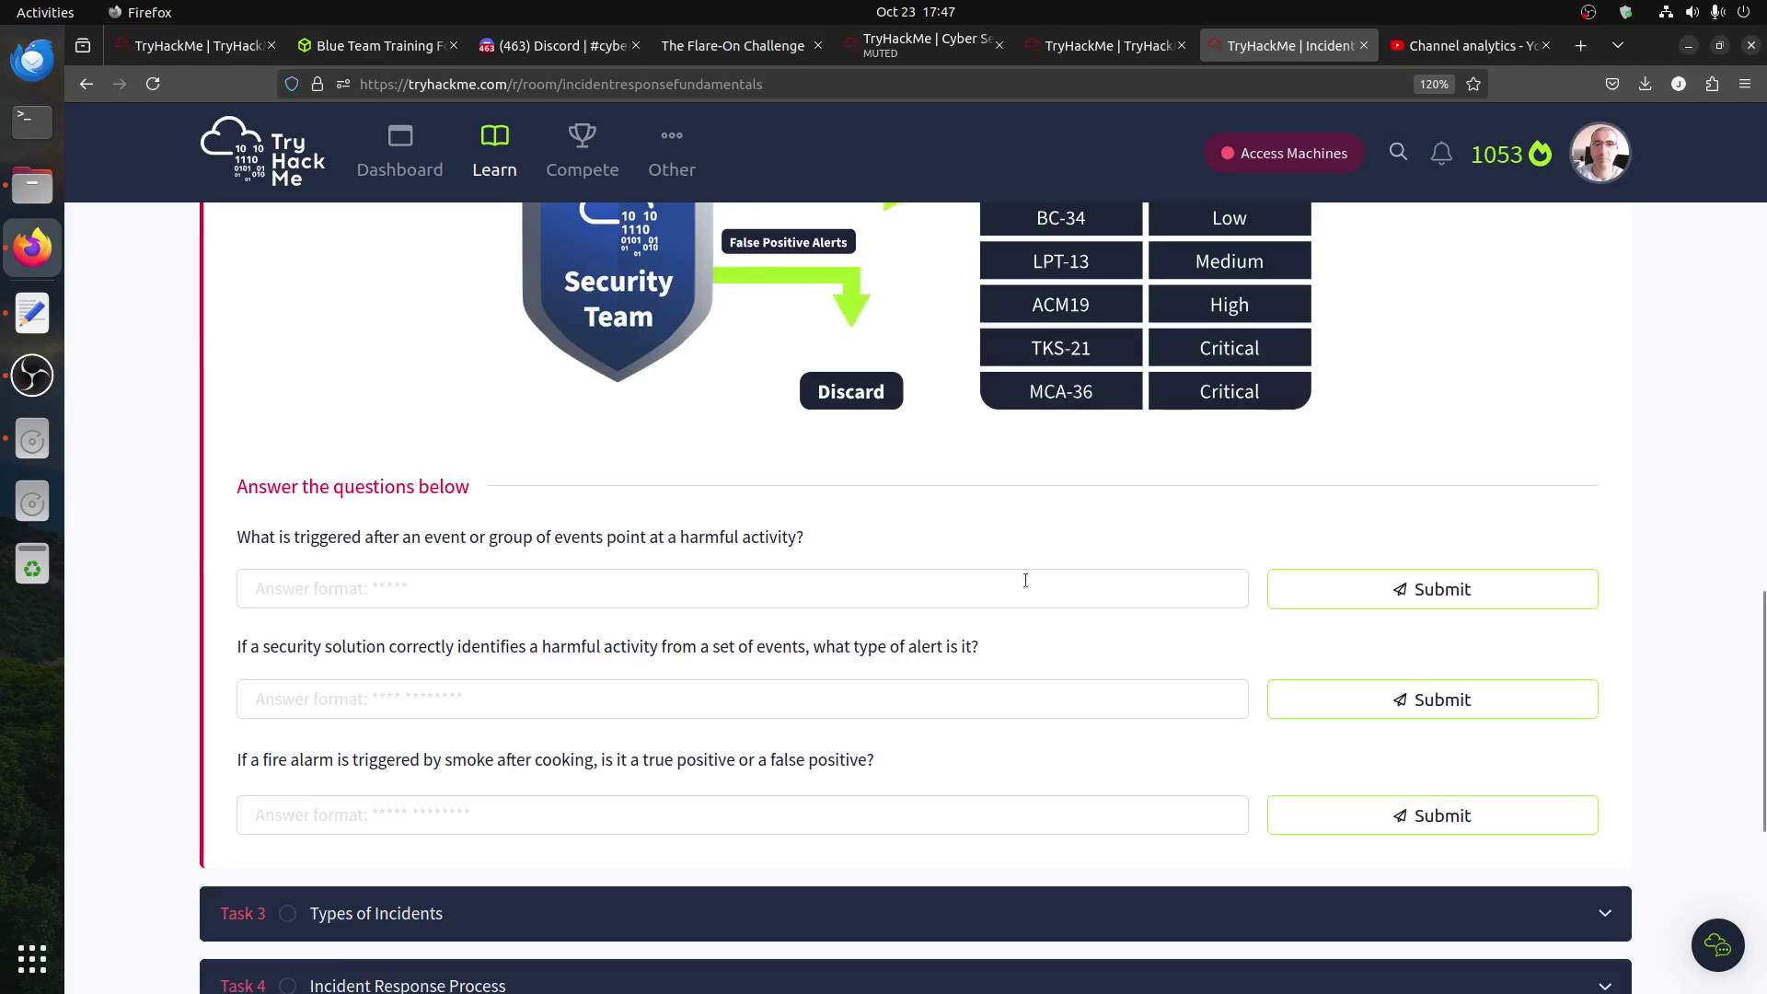
- Submit the first Task 2 answer, then answer 'True Positive' for the detection question
{"action": "left_click", "coordinate": [727, 577]}
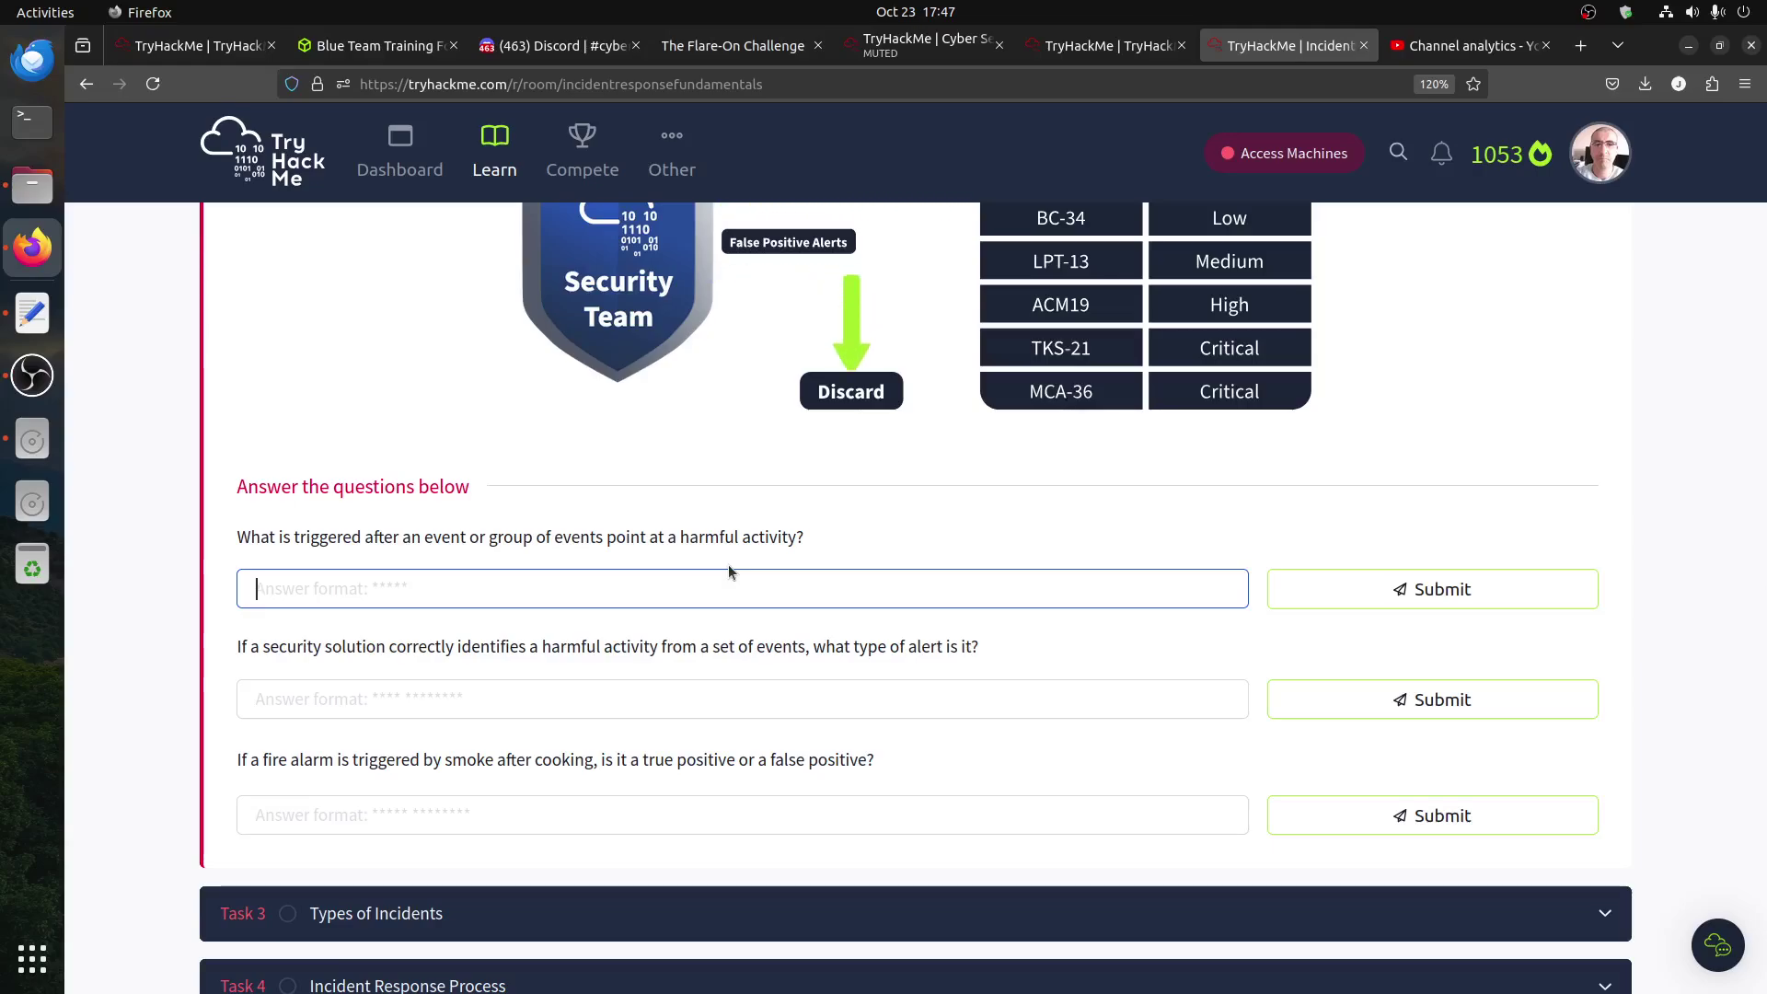
{"action": "type", "text": "alert"}
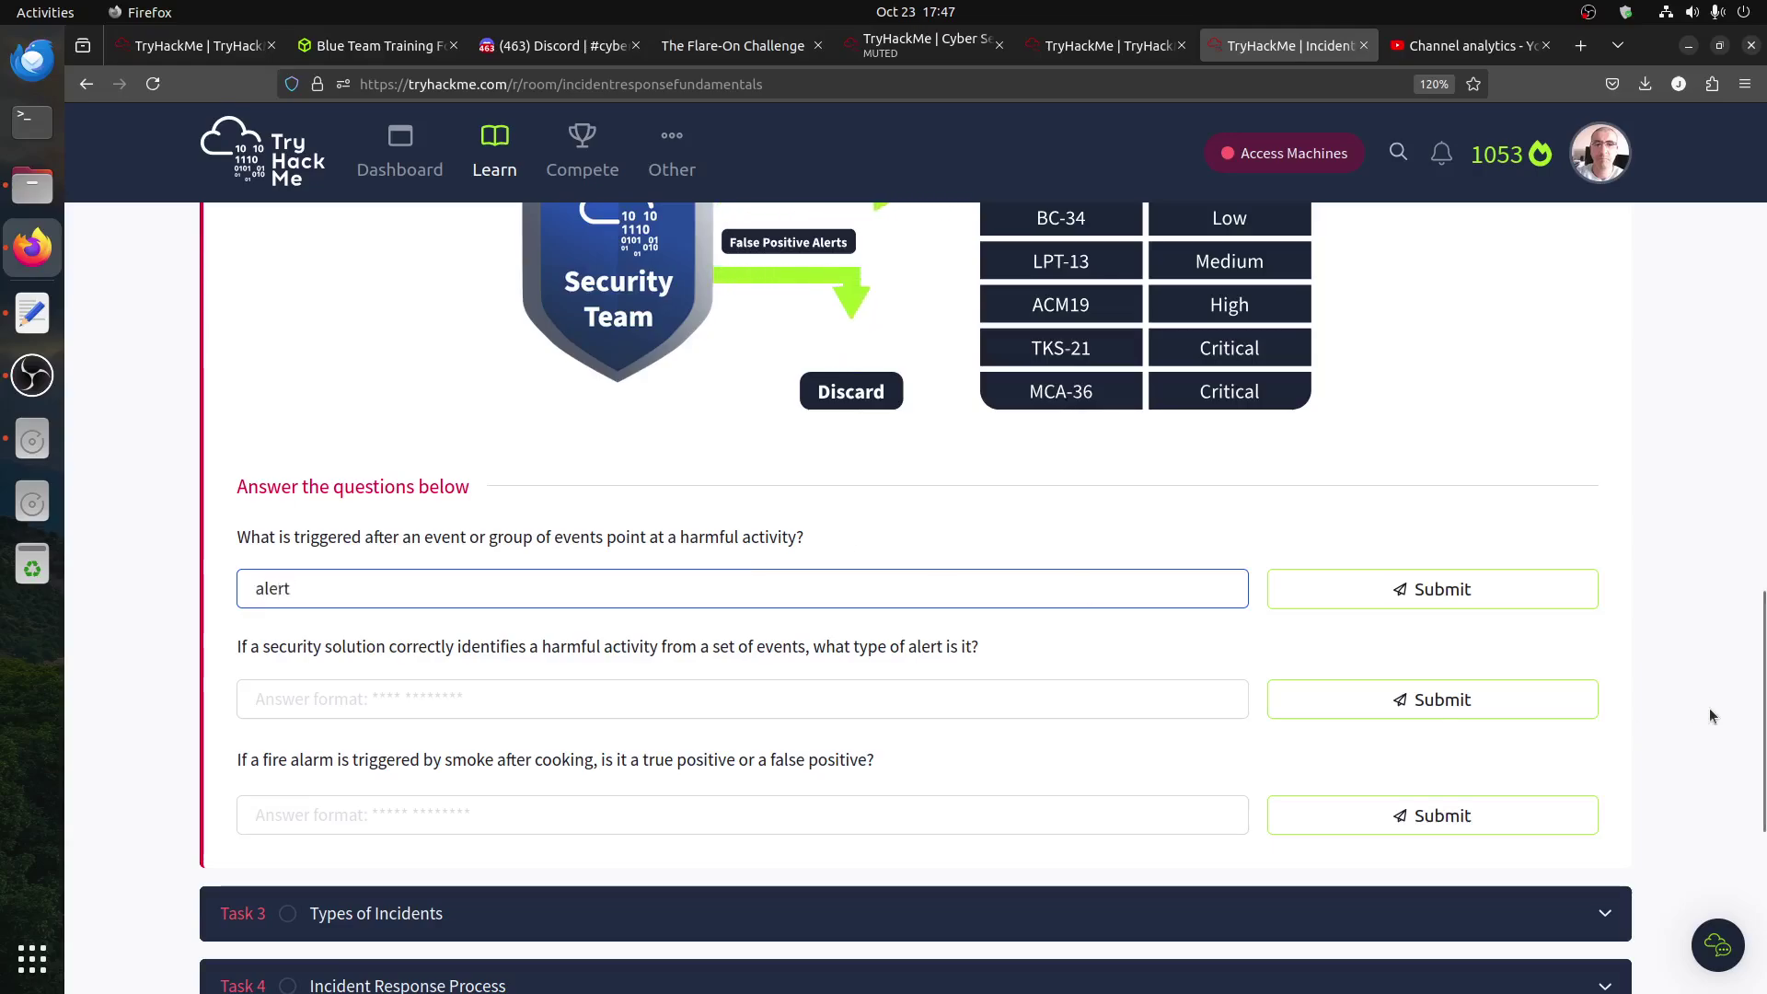
{"action": "key", "text": "Return"}
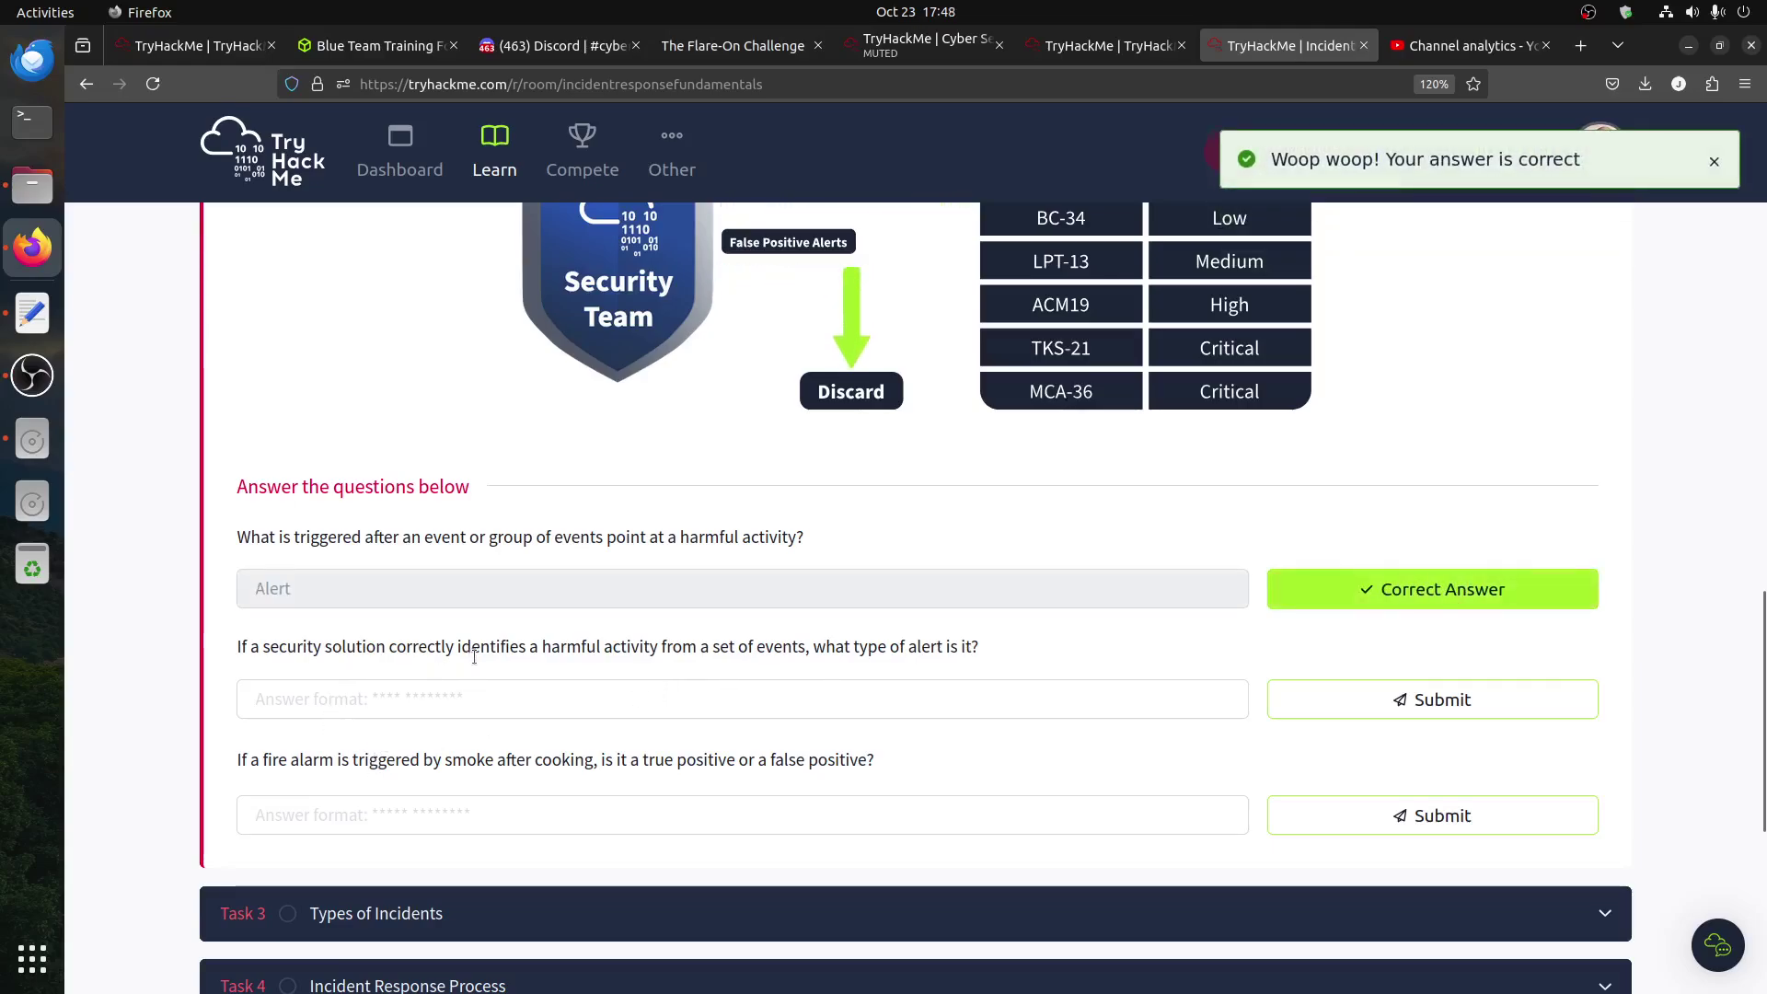
{"action": "left_click", "coordinate": [739, 701]}
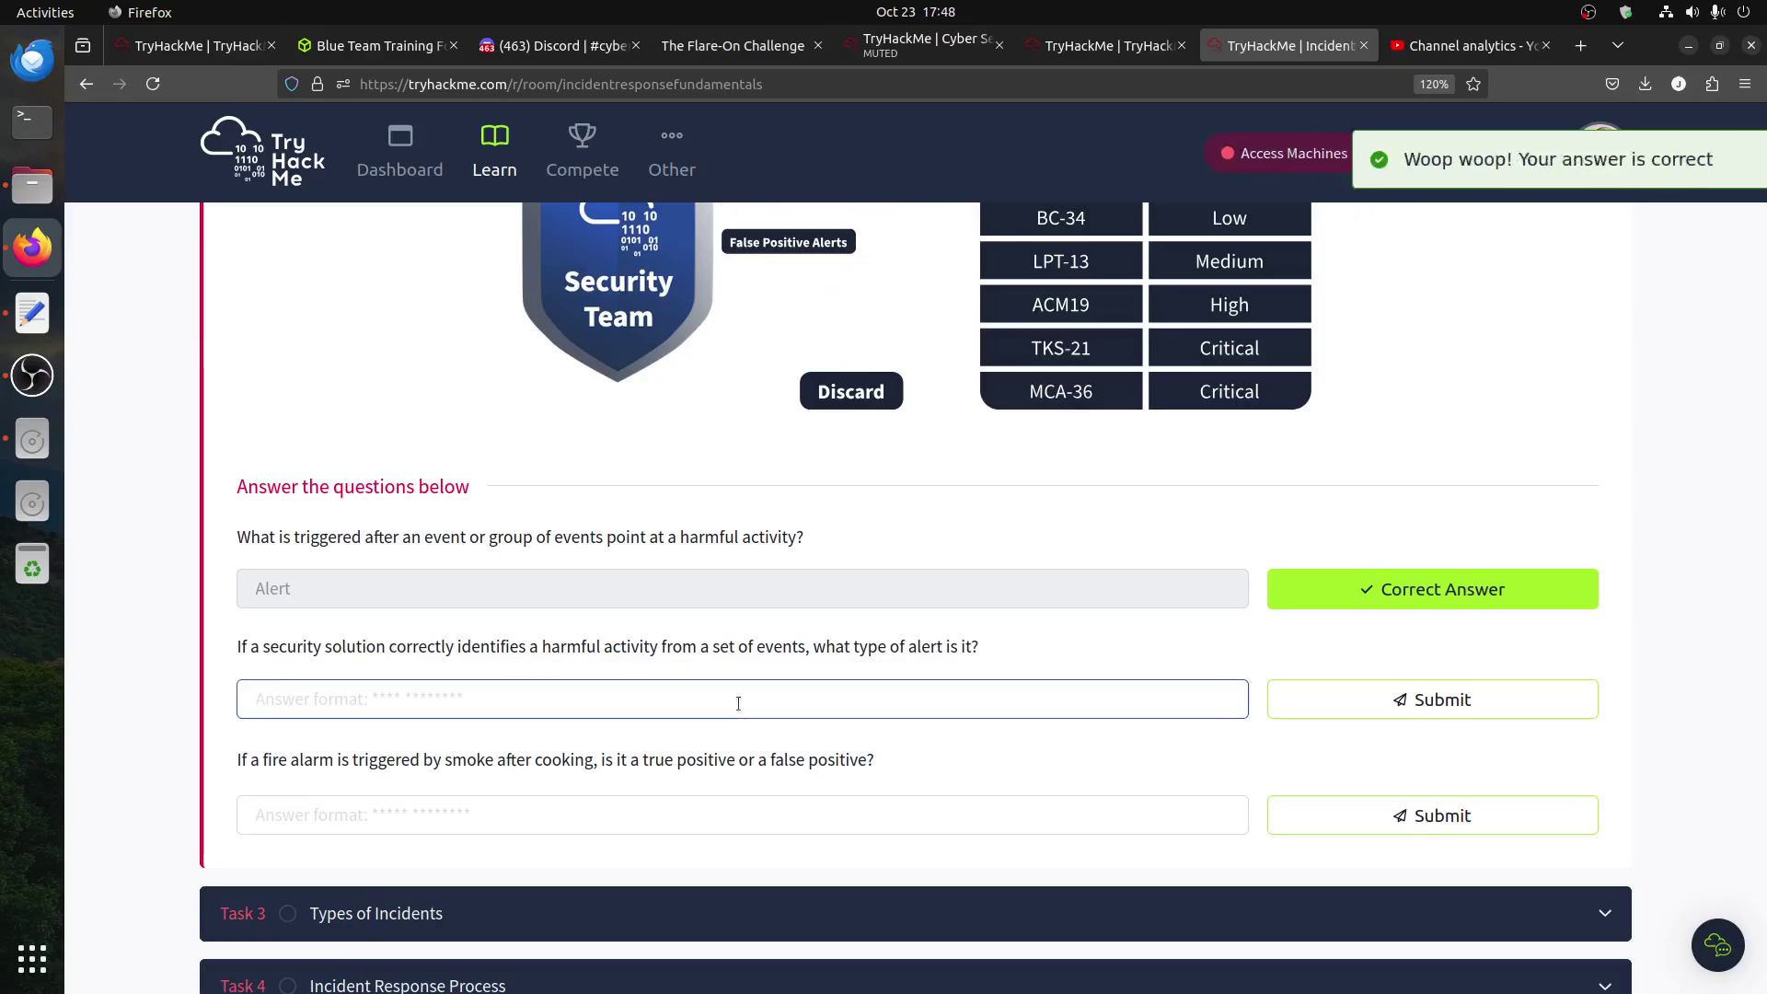
{"action": "scroll", "coordinate": [739, 703], "scroll_direction": "up", "scroll_amount": 10}
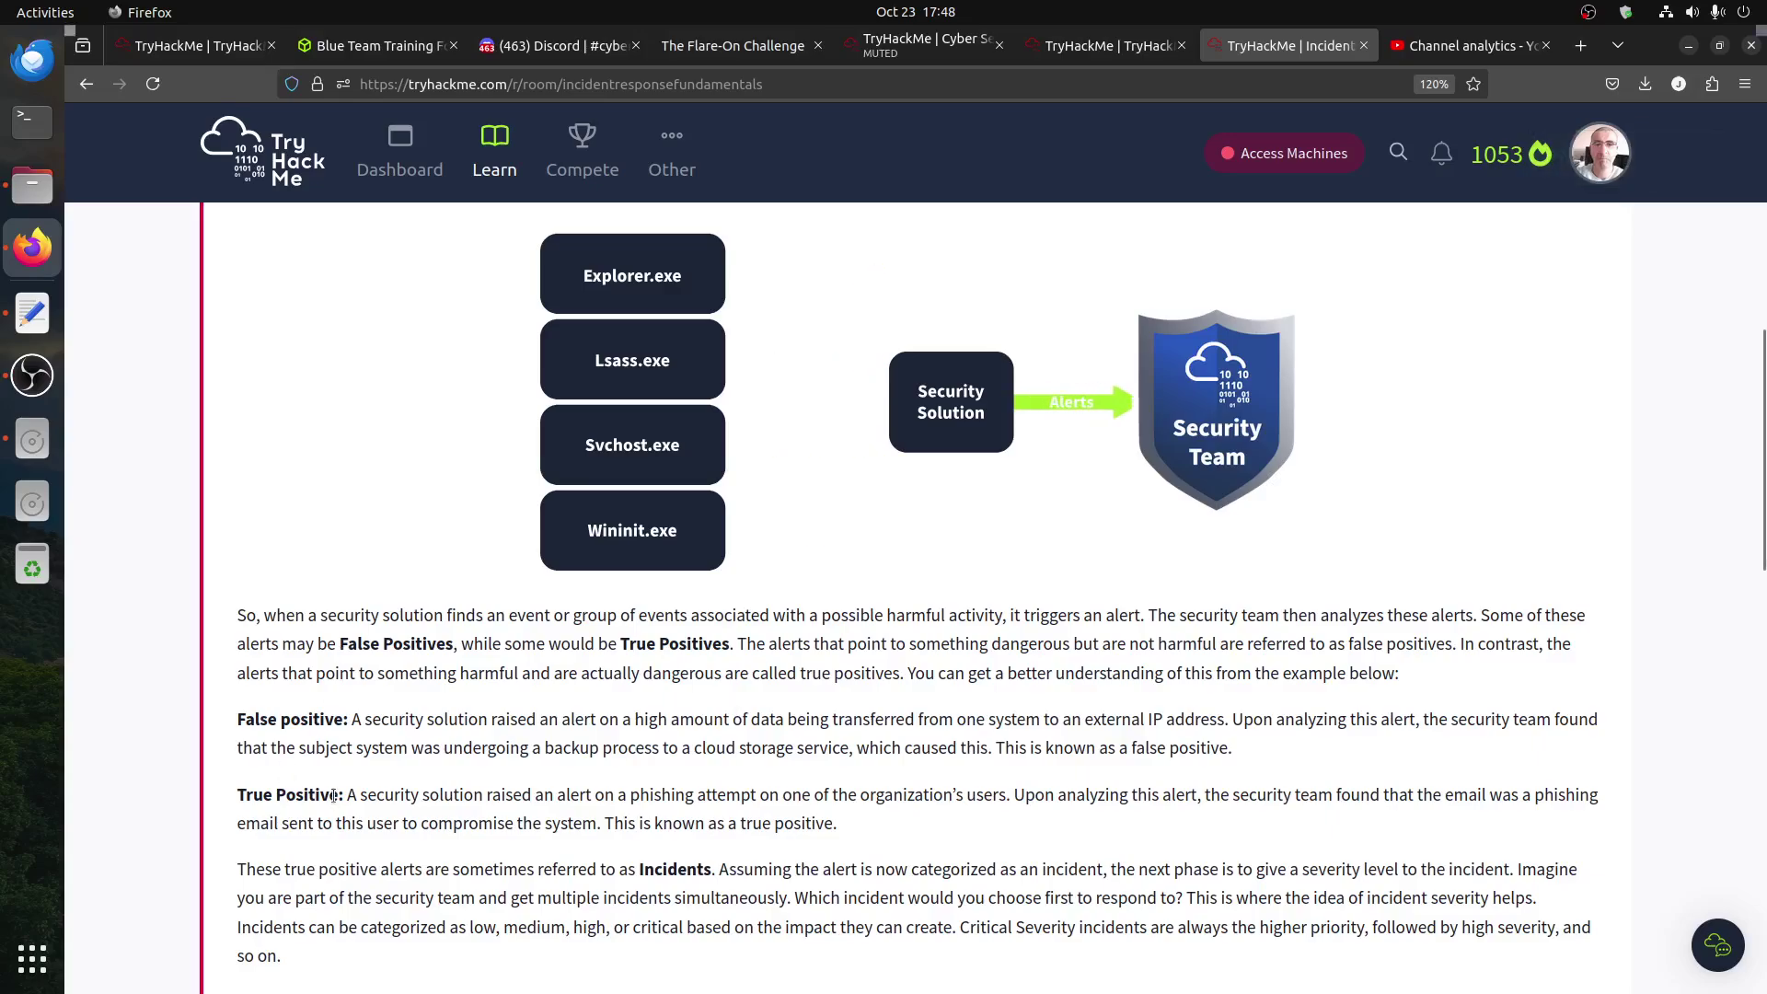
{"action": "left_click_drag", "start_coordinate": [335, 795], "coordinate": [238, 796]}
{"action": "key", "text": "ctrl+c"}
{"action": "key", "text": "ctrl+minus"}
{"action": "scroll", "coordinate": [681, 716], "scroll_direction": "down", "scroll_amount": 5}
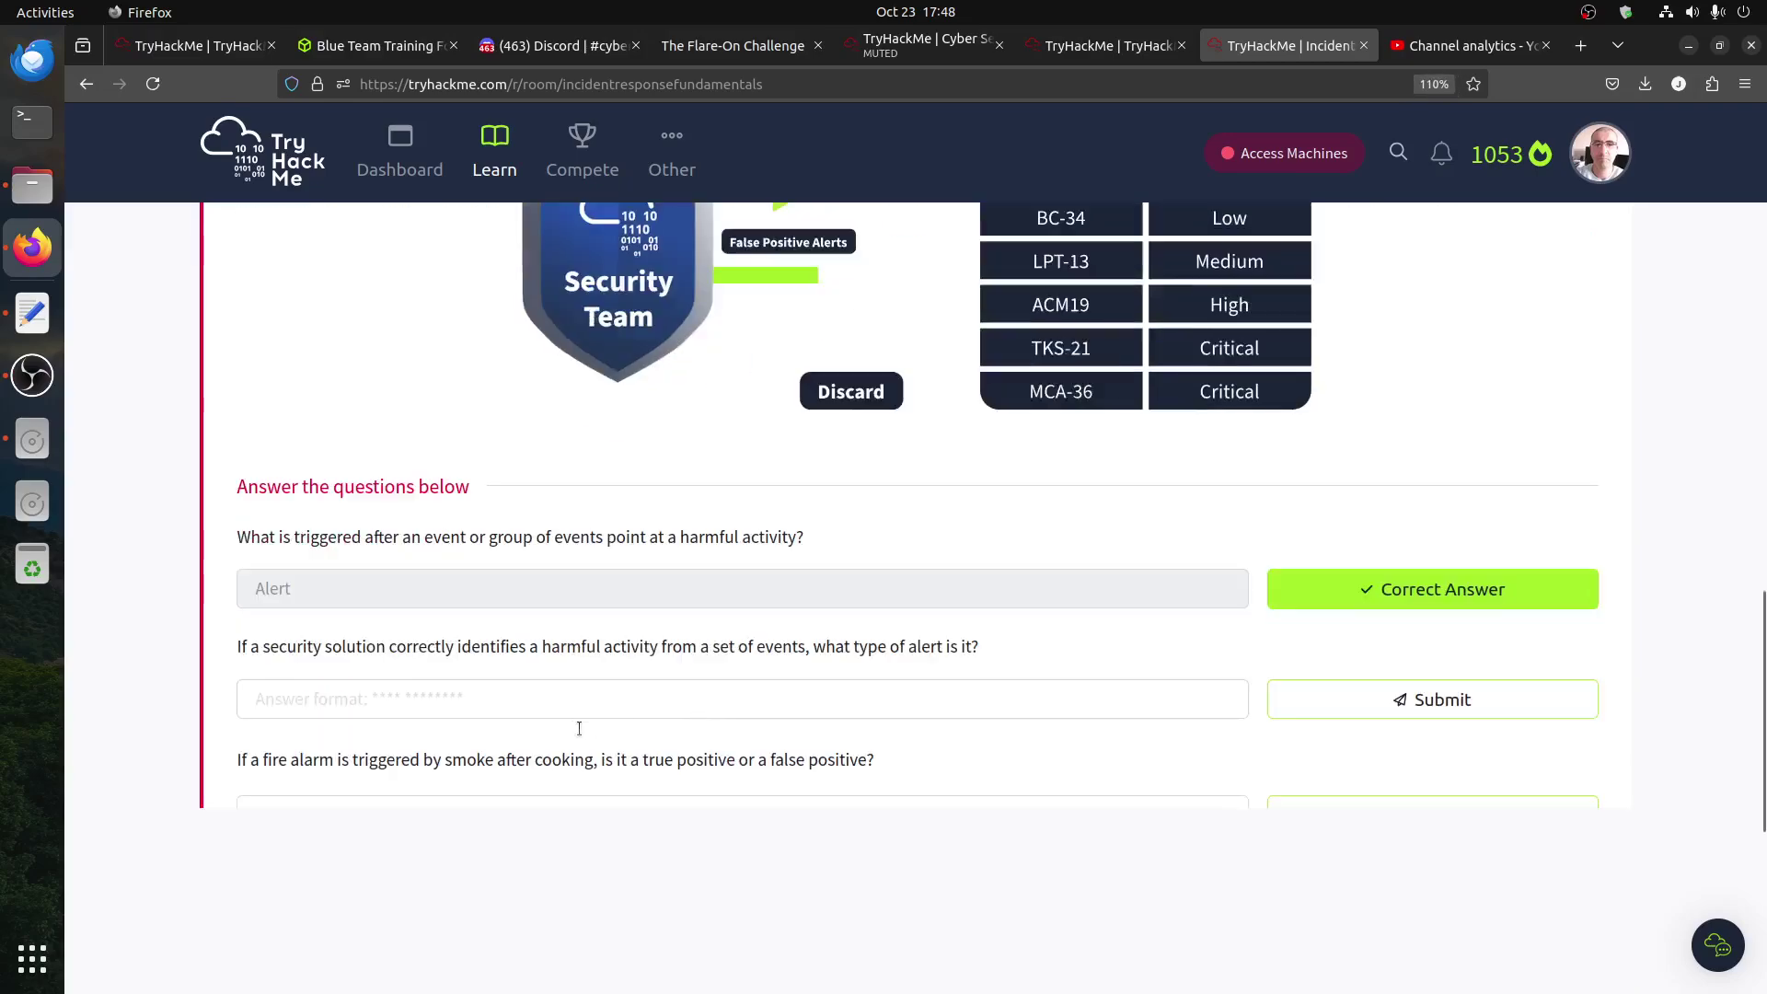
{"action": "left_click", "coordinate": [547, 656]}
{"action": "key", "text": "ctrl+v"}
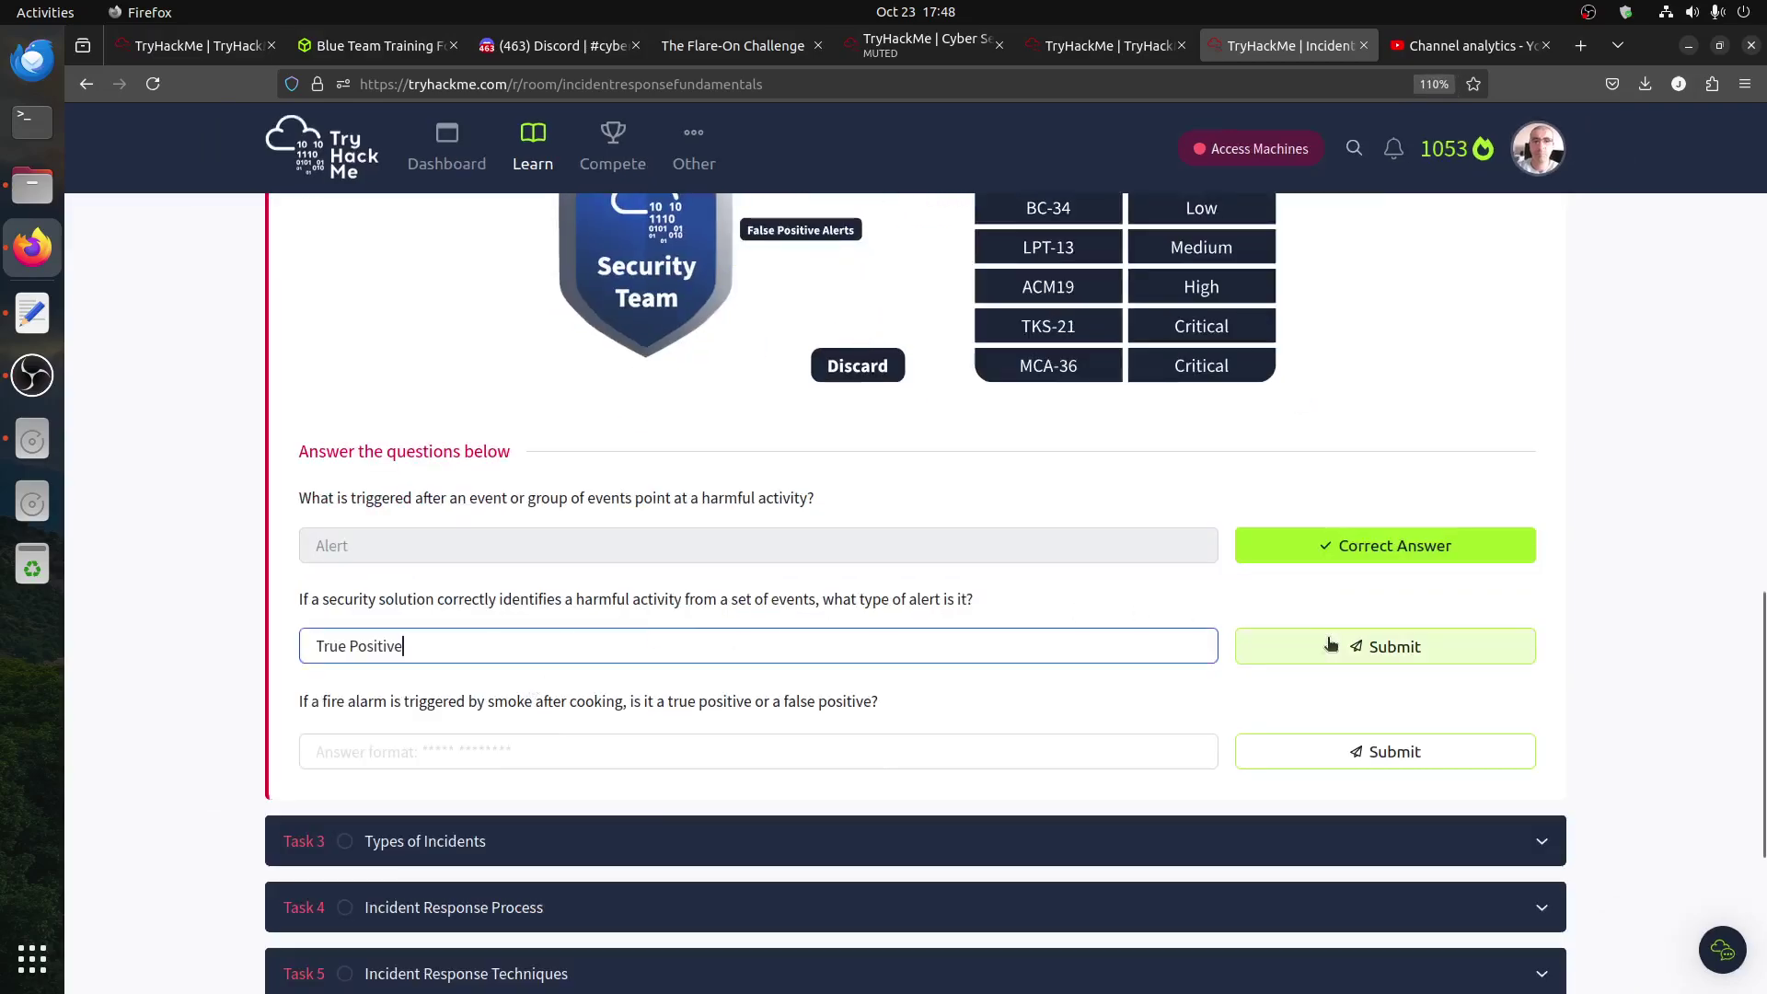
{"action": "left_click", "coordinate": [1333, 646]}
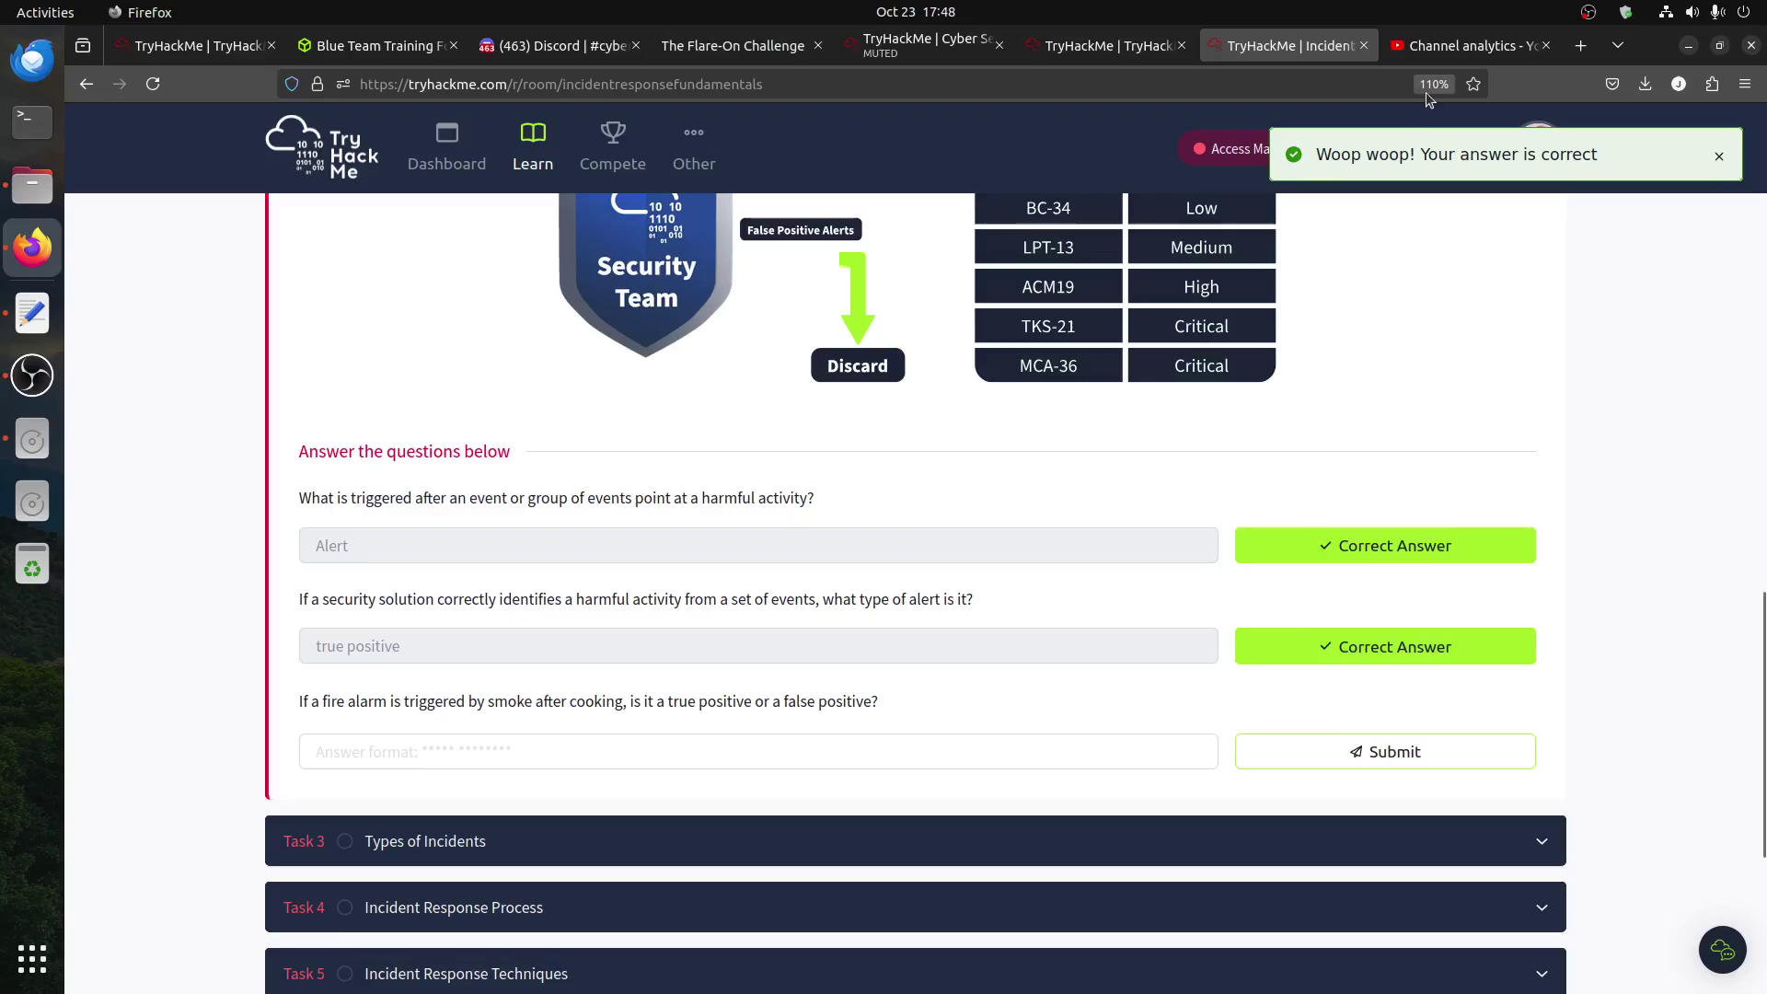
- Restore page zoom to 120% and answer 'false positive' for the fire alarm question
{"action": "key", "text": "ctrl+minus"}
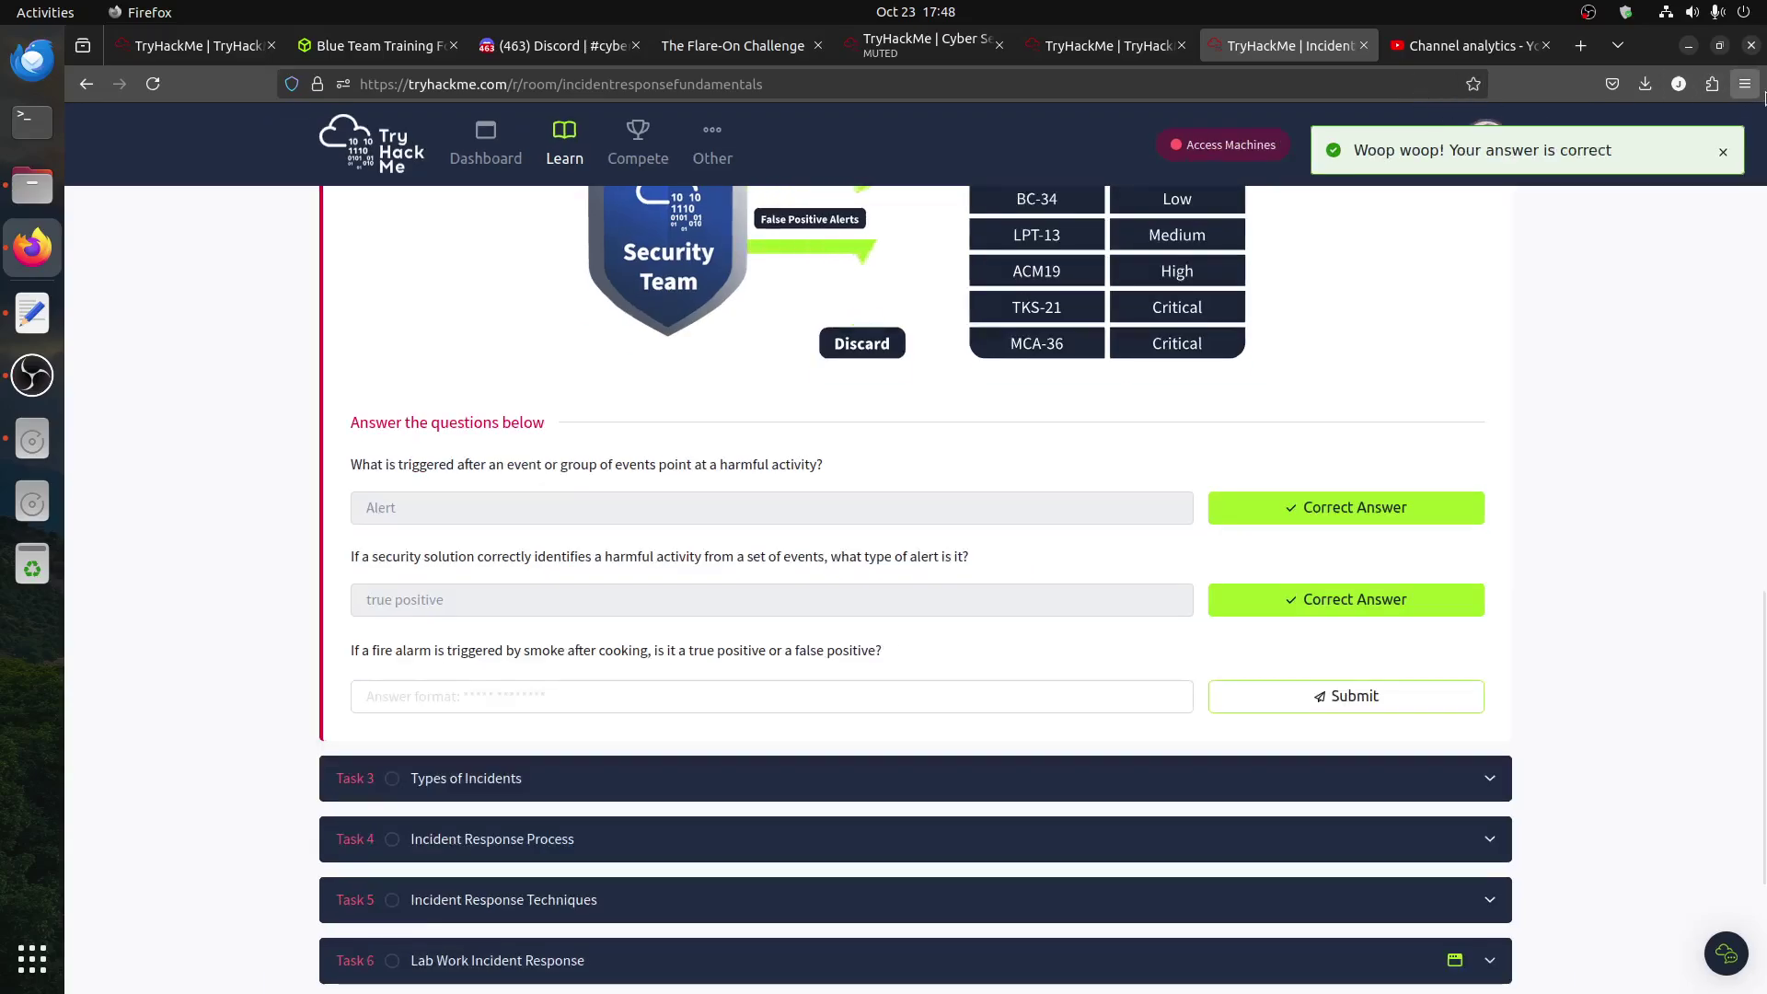
{"action": "left_click", "coordinate": [1747, 85]}
{"action": "left_click", "coordinate": [1710, 543]}
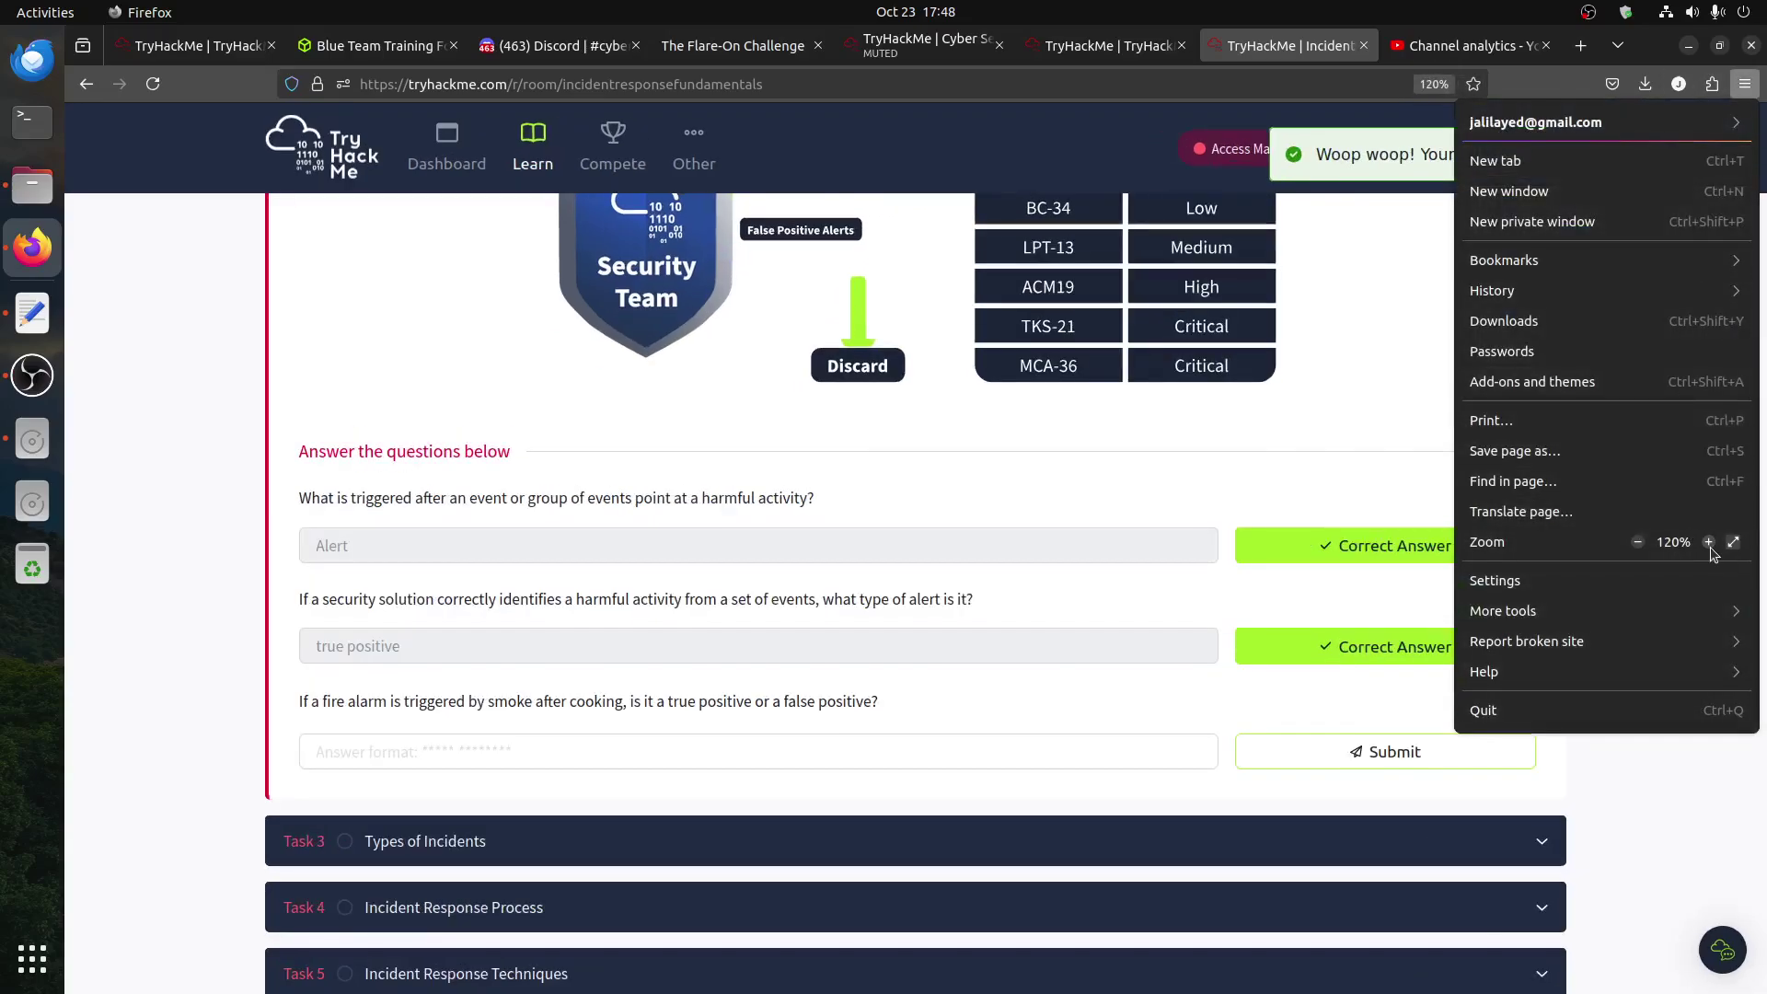
{"action": "left_click", "coordinate": [537, 514]}
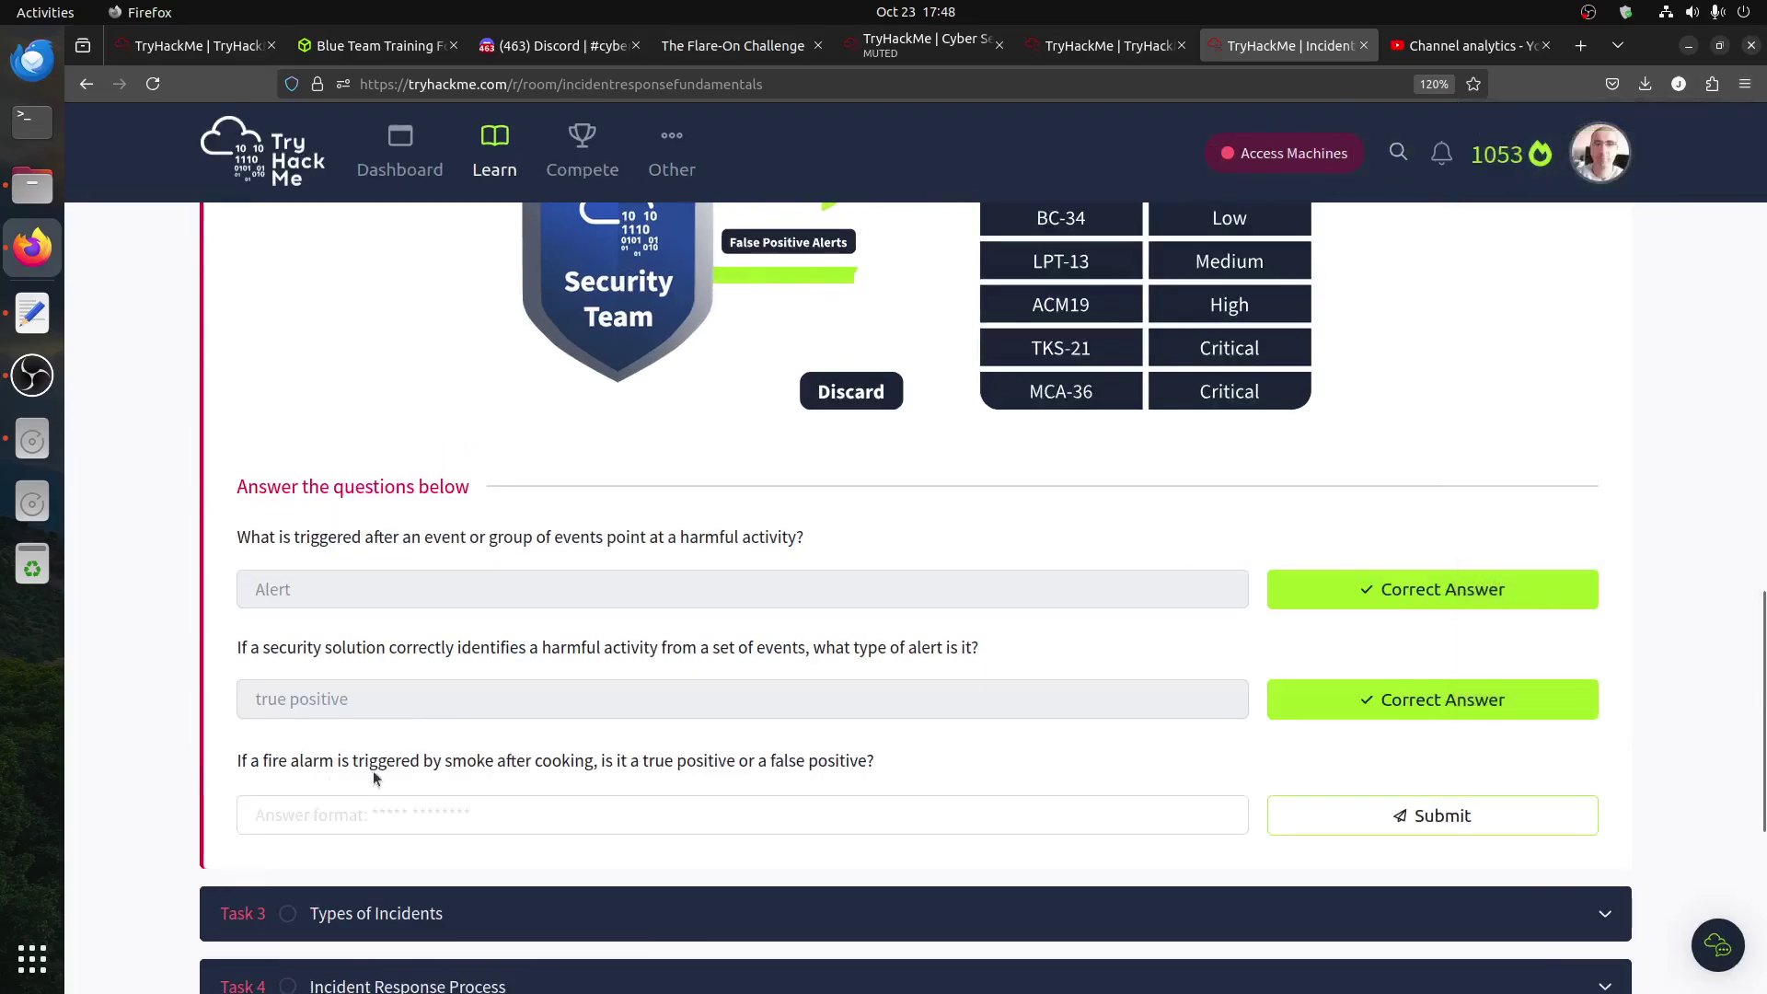
{"action": "double_click", "coordinate": [537, 760]}
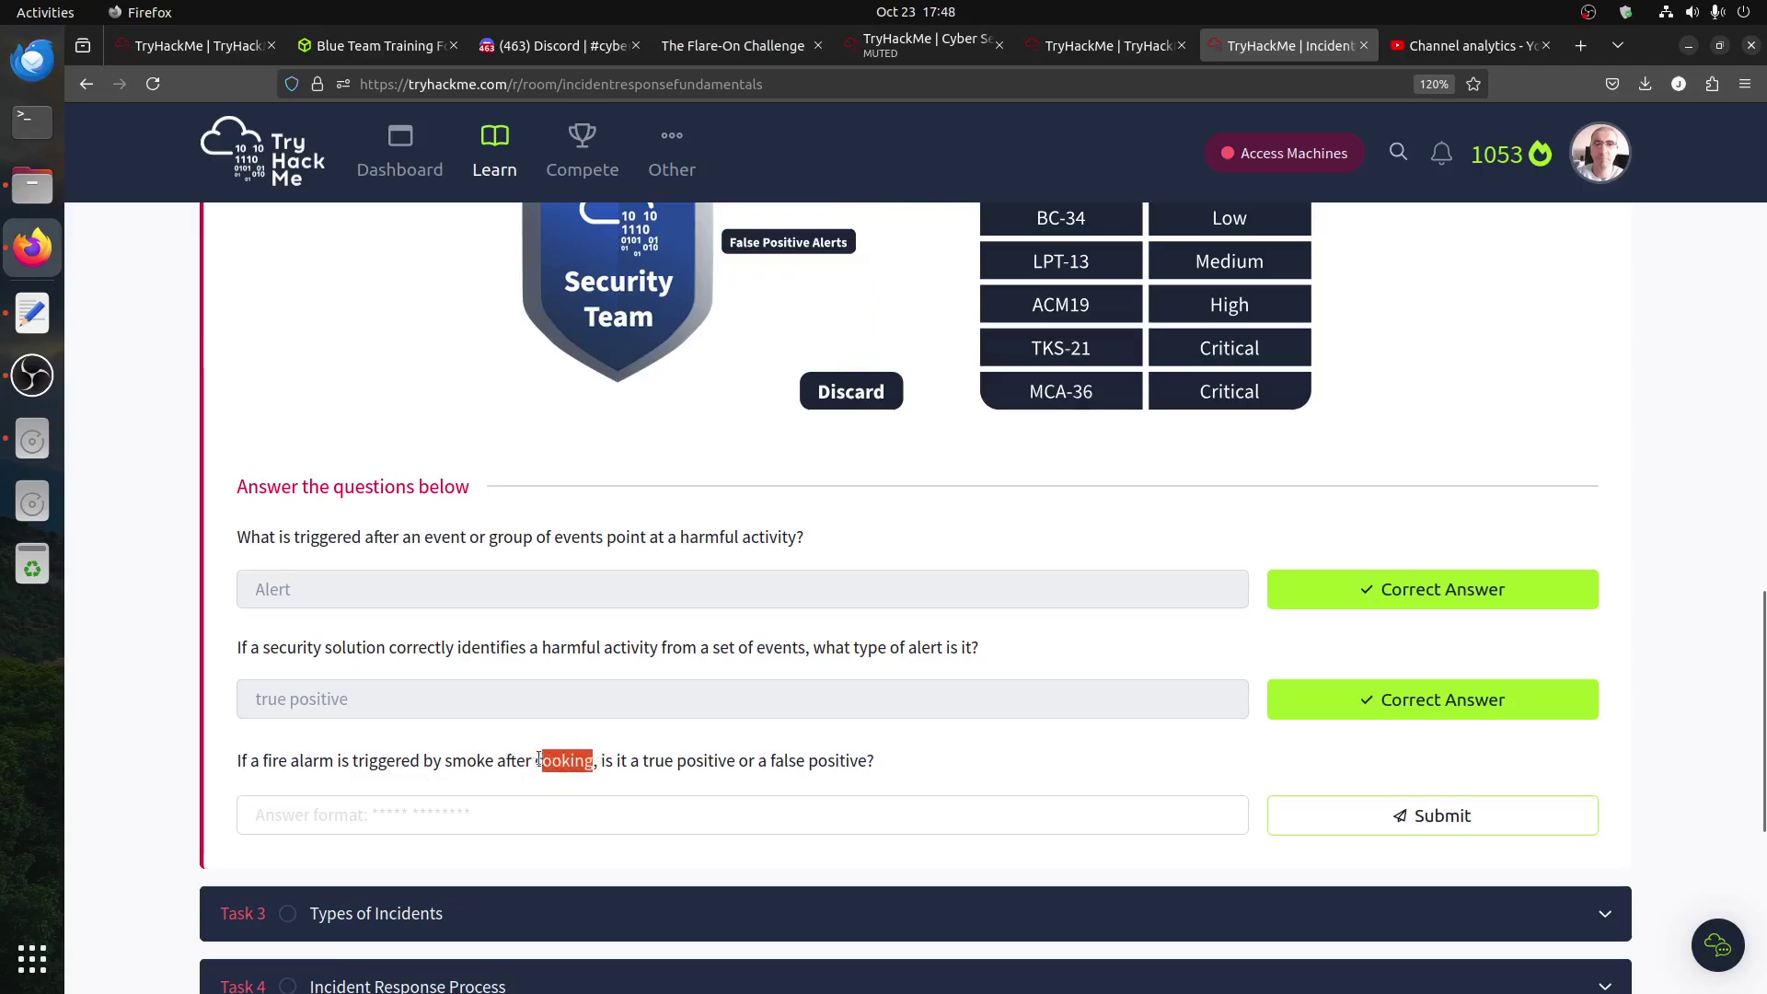
{"action": "left_click", "coordinate": [524, 816]}
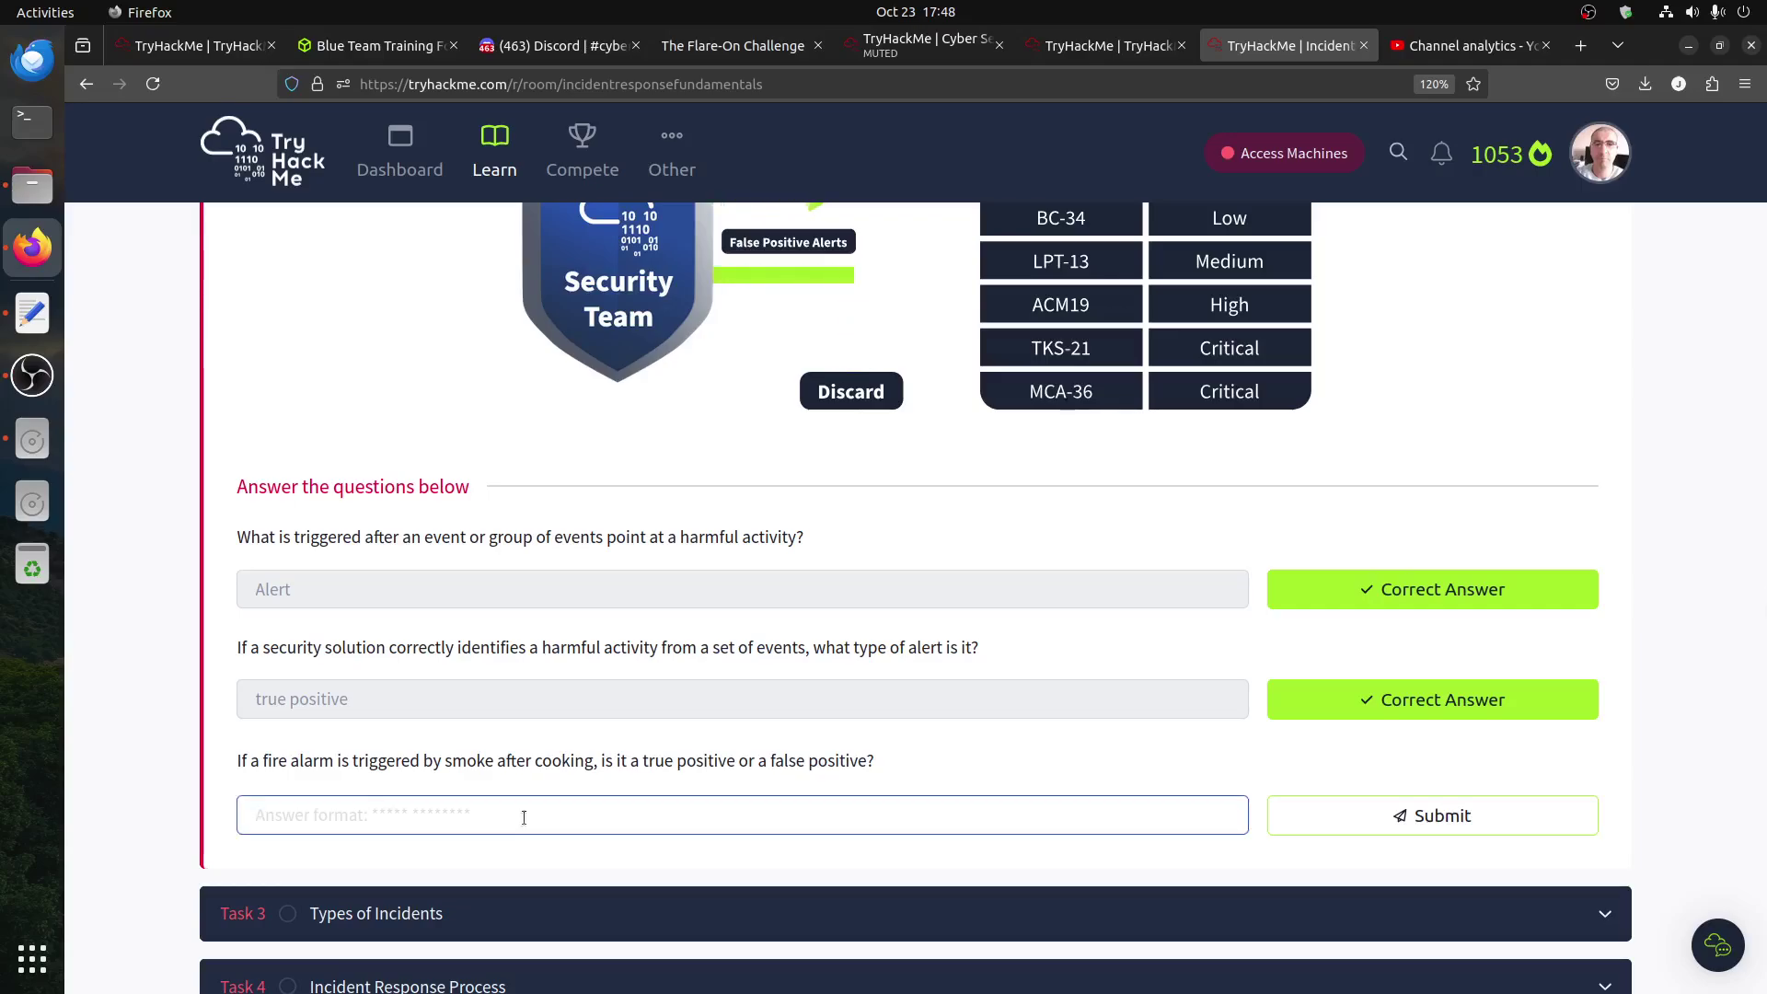
{"action": "type", "text": "f"}
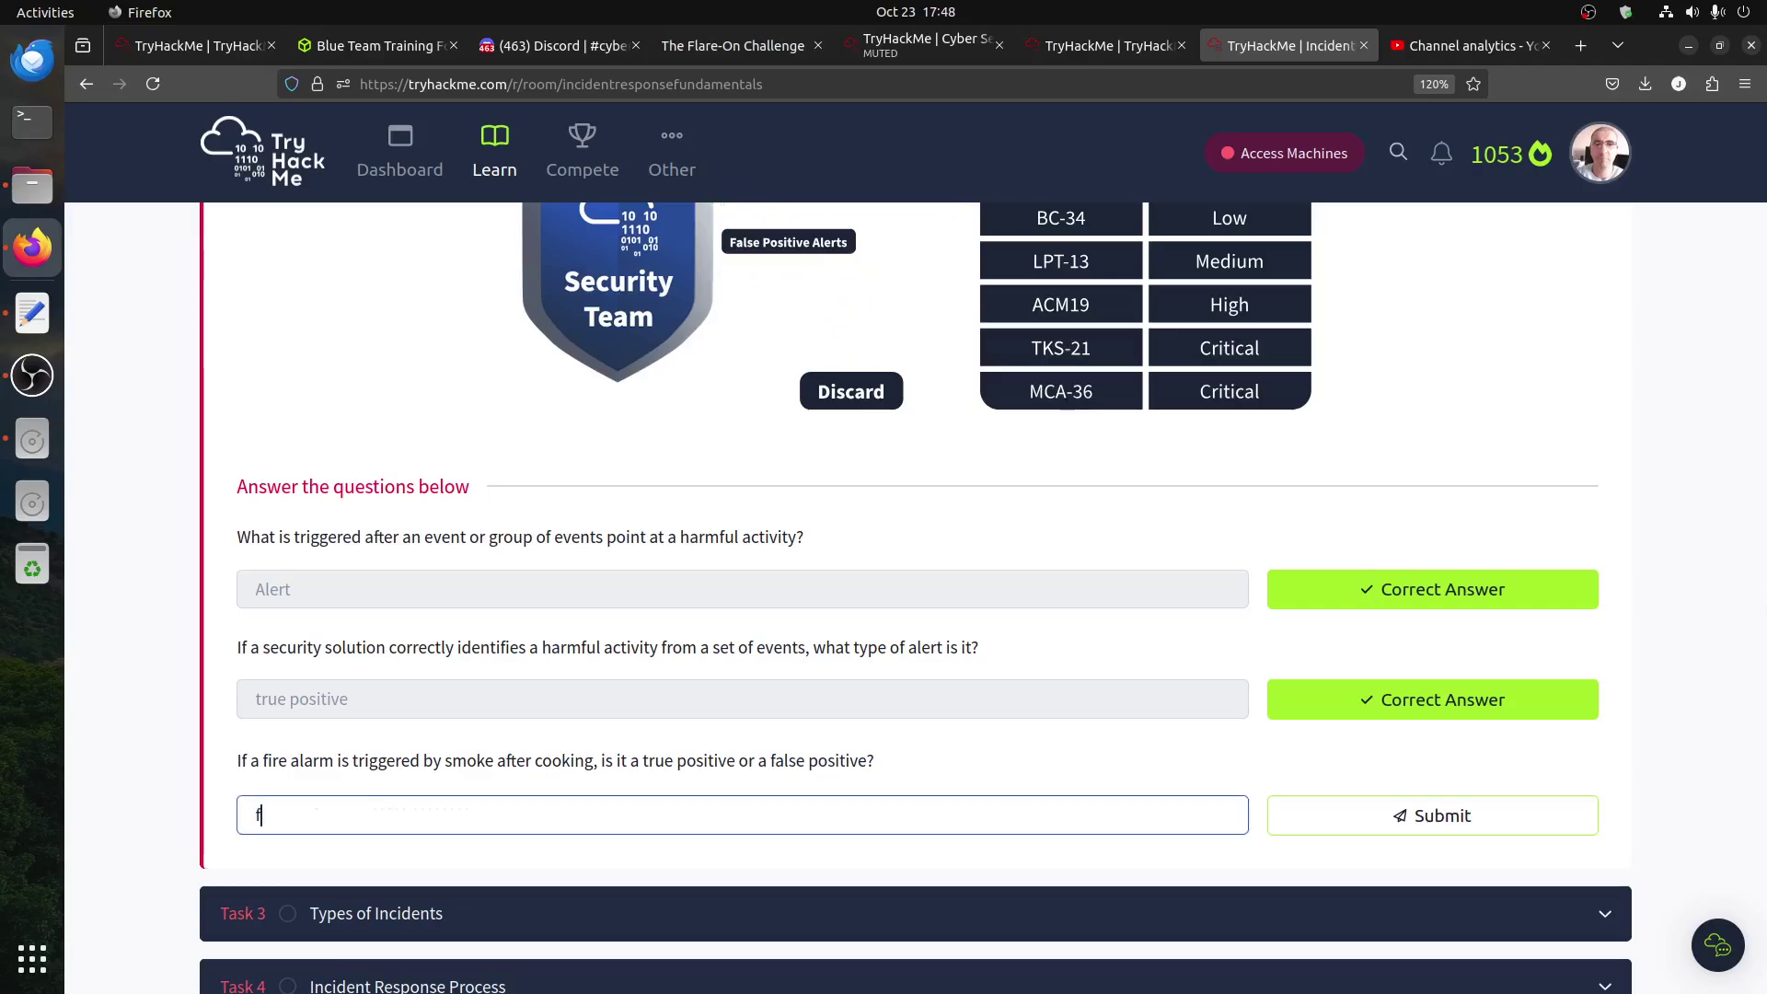
{"action": "type", "text": "alse p"}
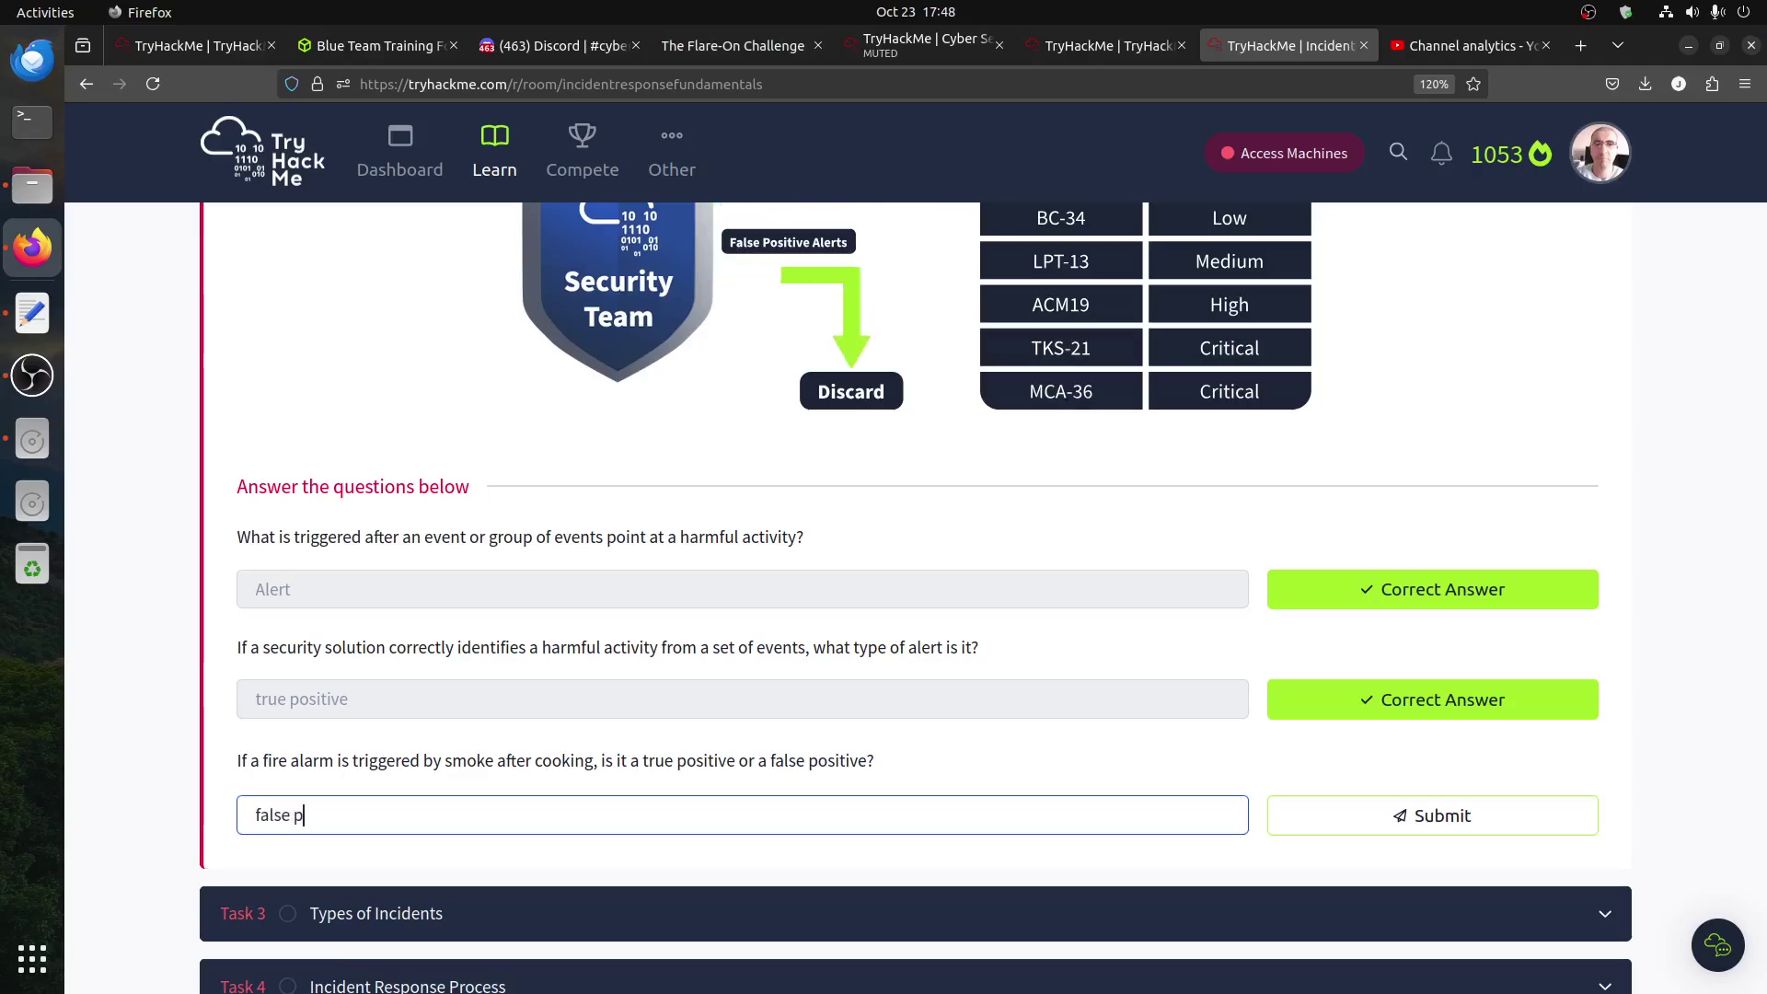
{"action": "type", "text": "o"}
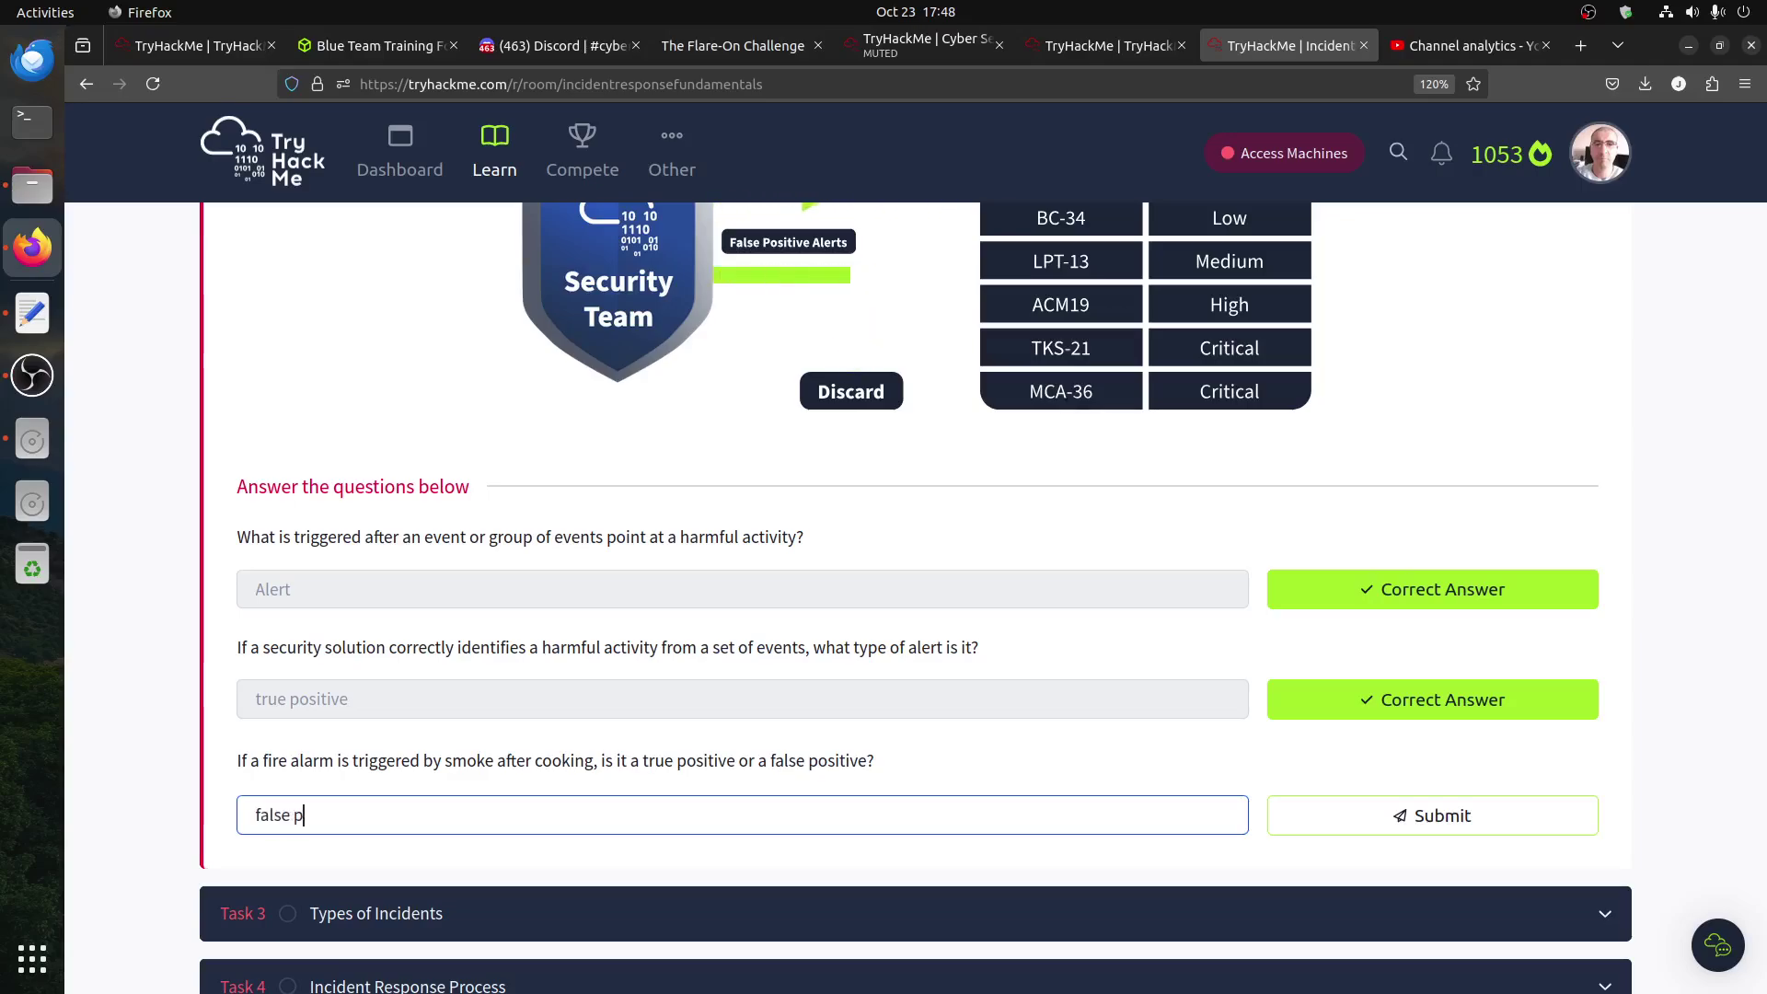
{"action": "type", "text": "sitive"}
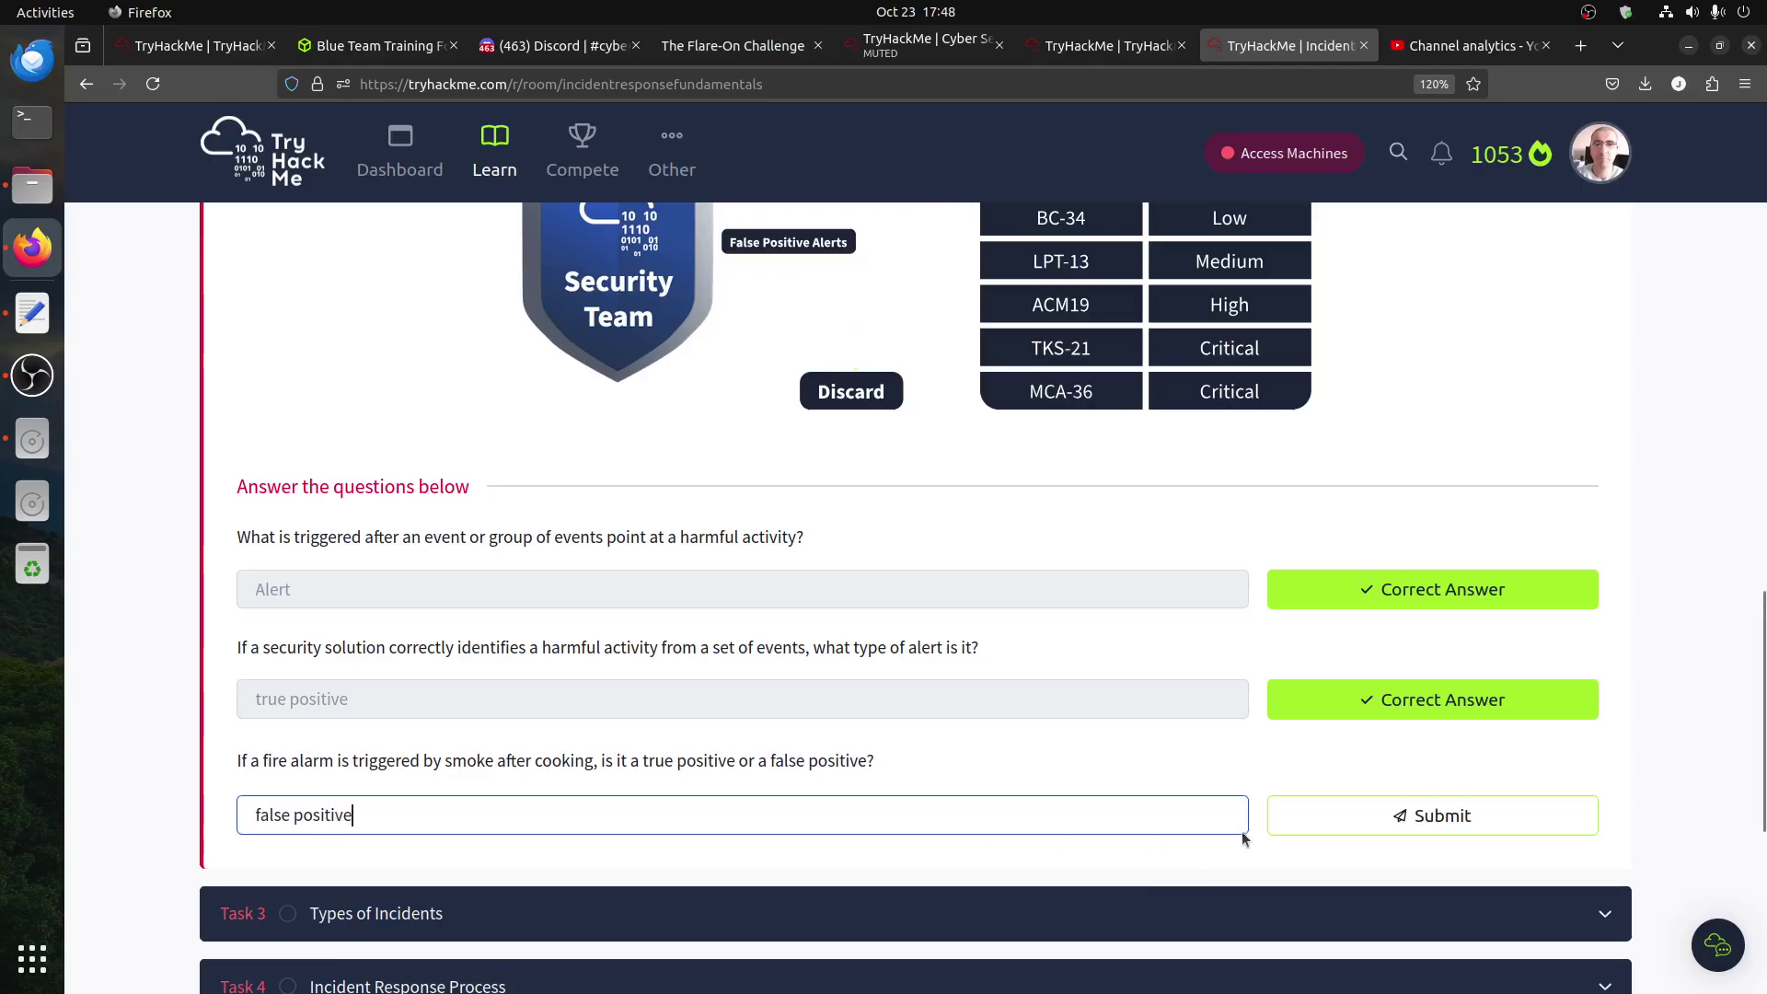
{"action": "left_click", "coordinate": [1285, 818]}
{"action": "scroll", "coordinate": [864, 730], "scroll_direction": "down", "scroll_amount": 5}
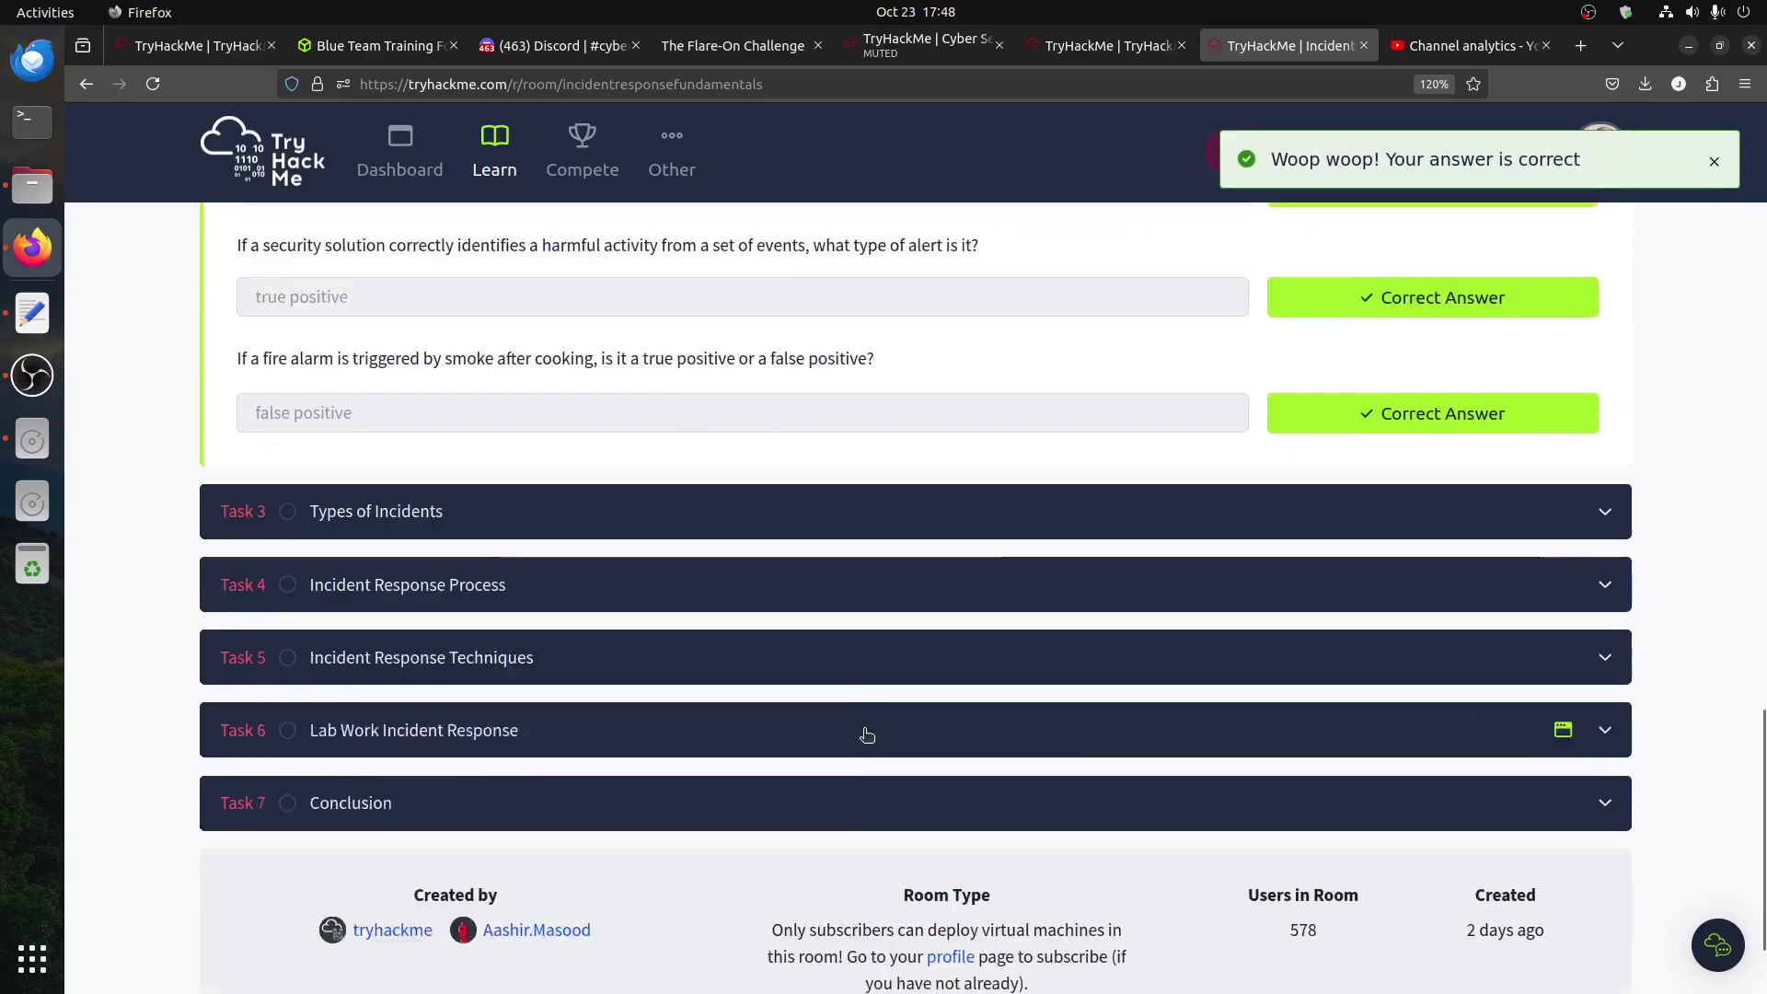
{"action": "scroll", "coordinate": [639, 556], "scroll_direction": "down", "scroll_amount": 1}
{"action": "scroll", "coordinate": [565, 490], "scroll_direction": "up", "scroll_amount": 3}
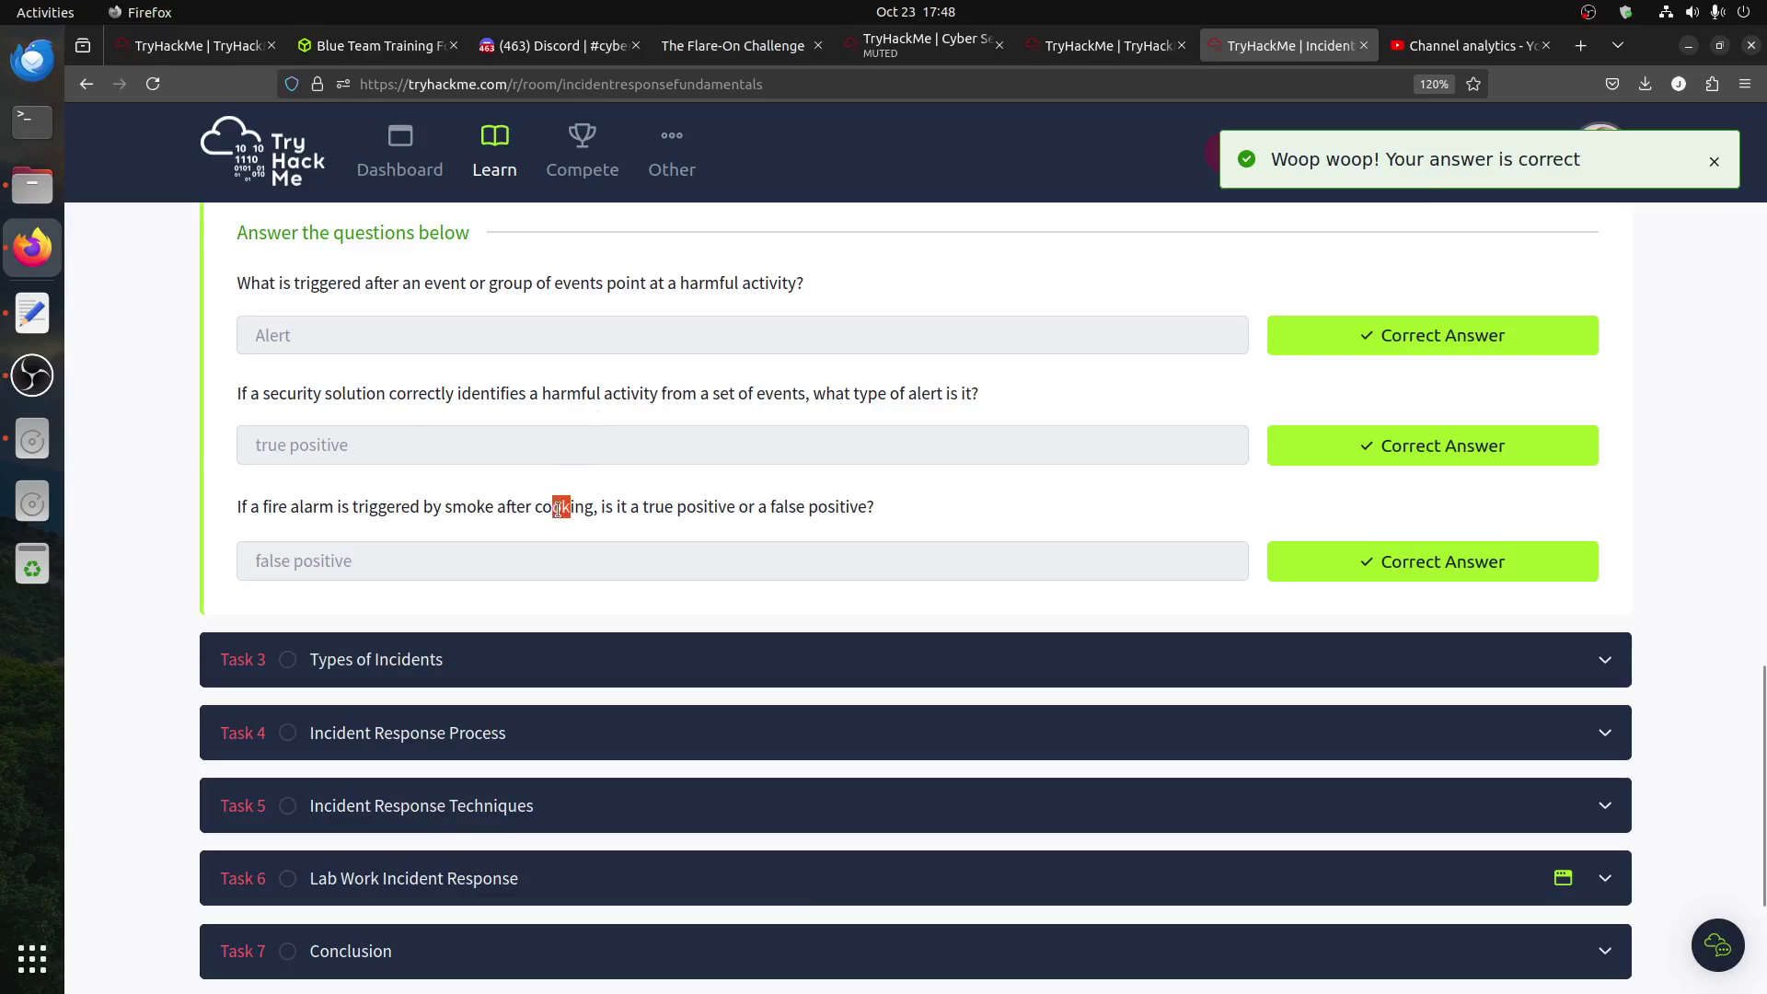
- Expand Task 3 and read through the Insider Attacks and Malware Infections sections
{"action": "left_click", "coordinate": [586, 663]}
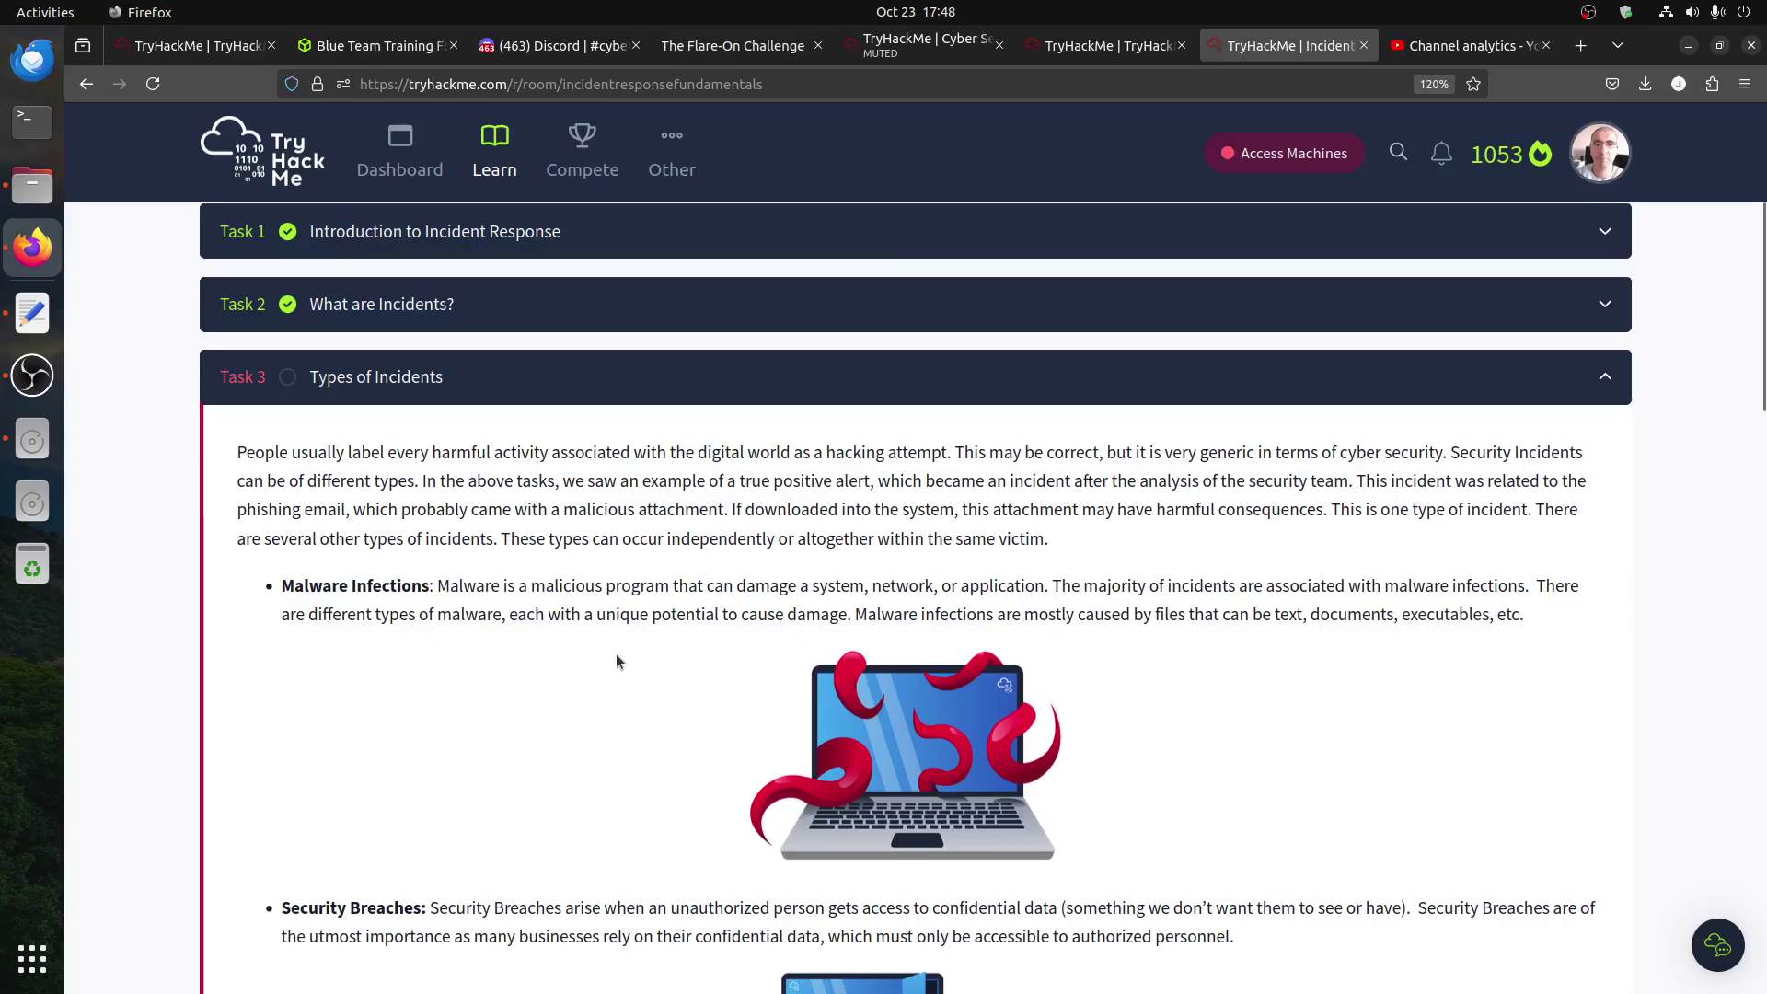
{"action": "scroll", "coordinate": [437, 670], "scroll_direction": "down", "scroll_amount": 2}
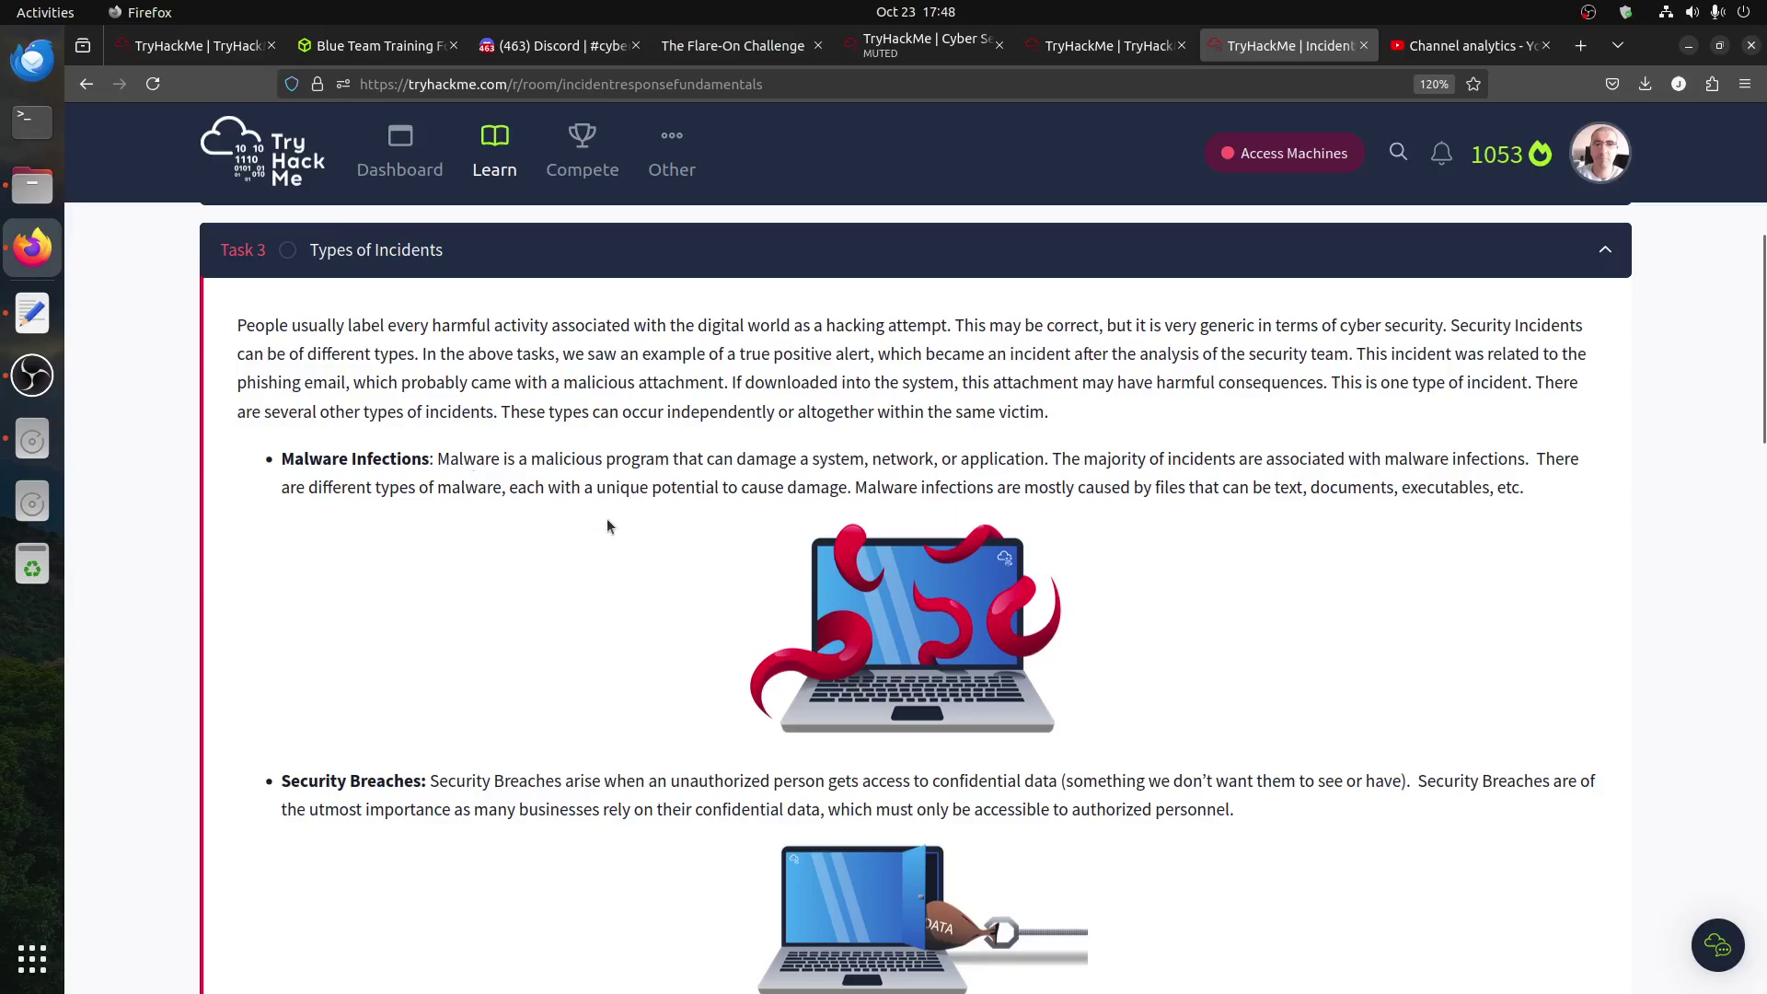
{"action": "scroll", "coordinate": [608, 523], "scroll_direction": "down", "scroll_amount": 1}
{"action": "scroll", "coordinate": [904, 374], "scroll_direction": "down", "scroll_amount": 3}
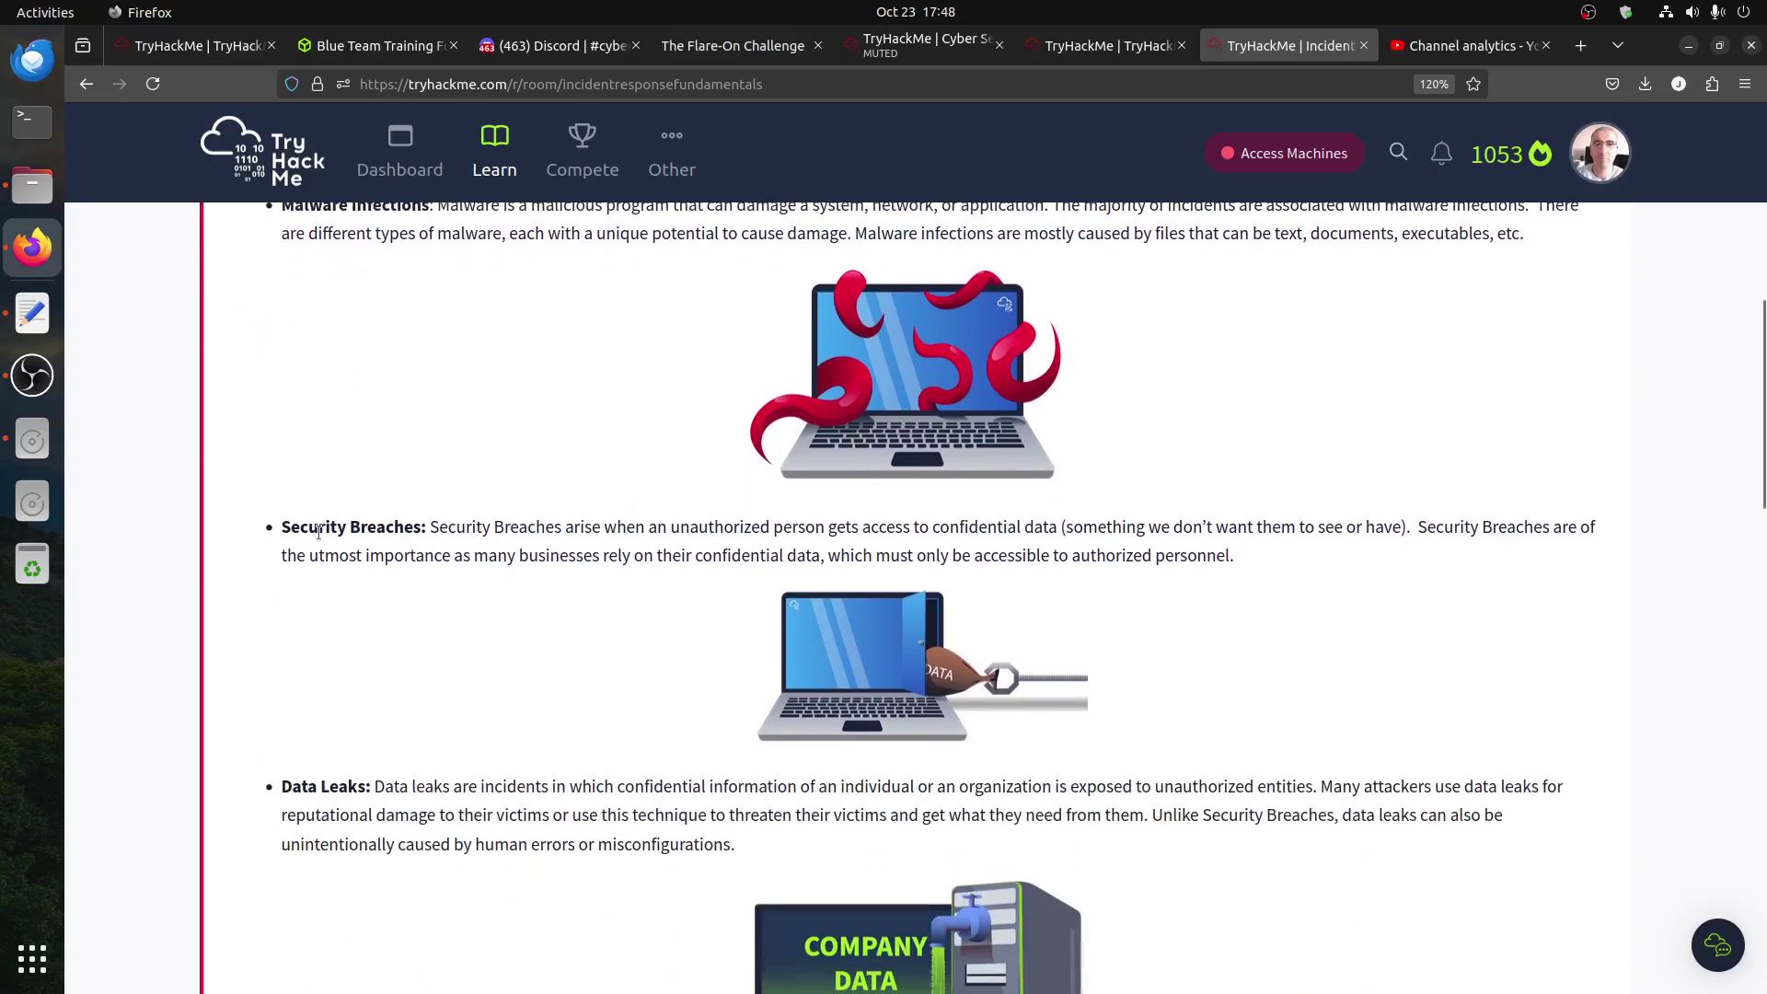
{"action": "scroll", "coordinate": [923, 645], "scroll_direction": "down", "scroll_amount": 3}
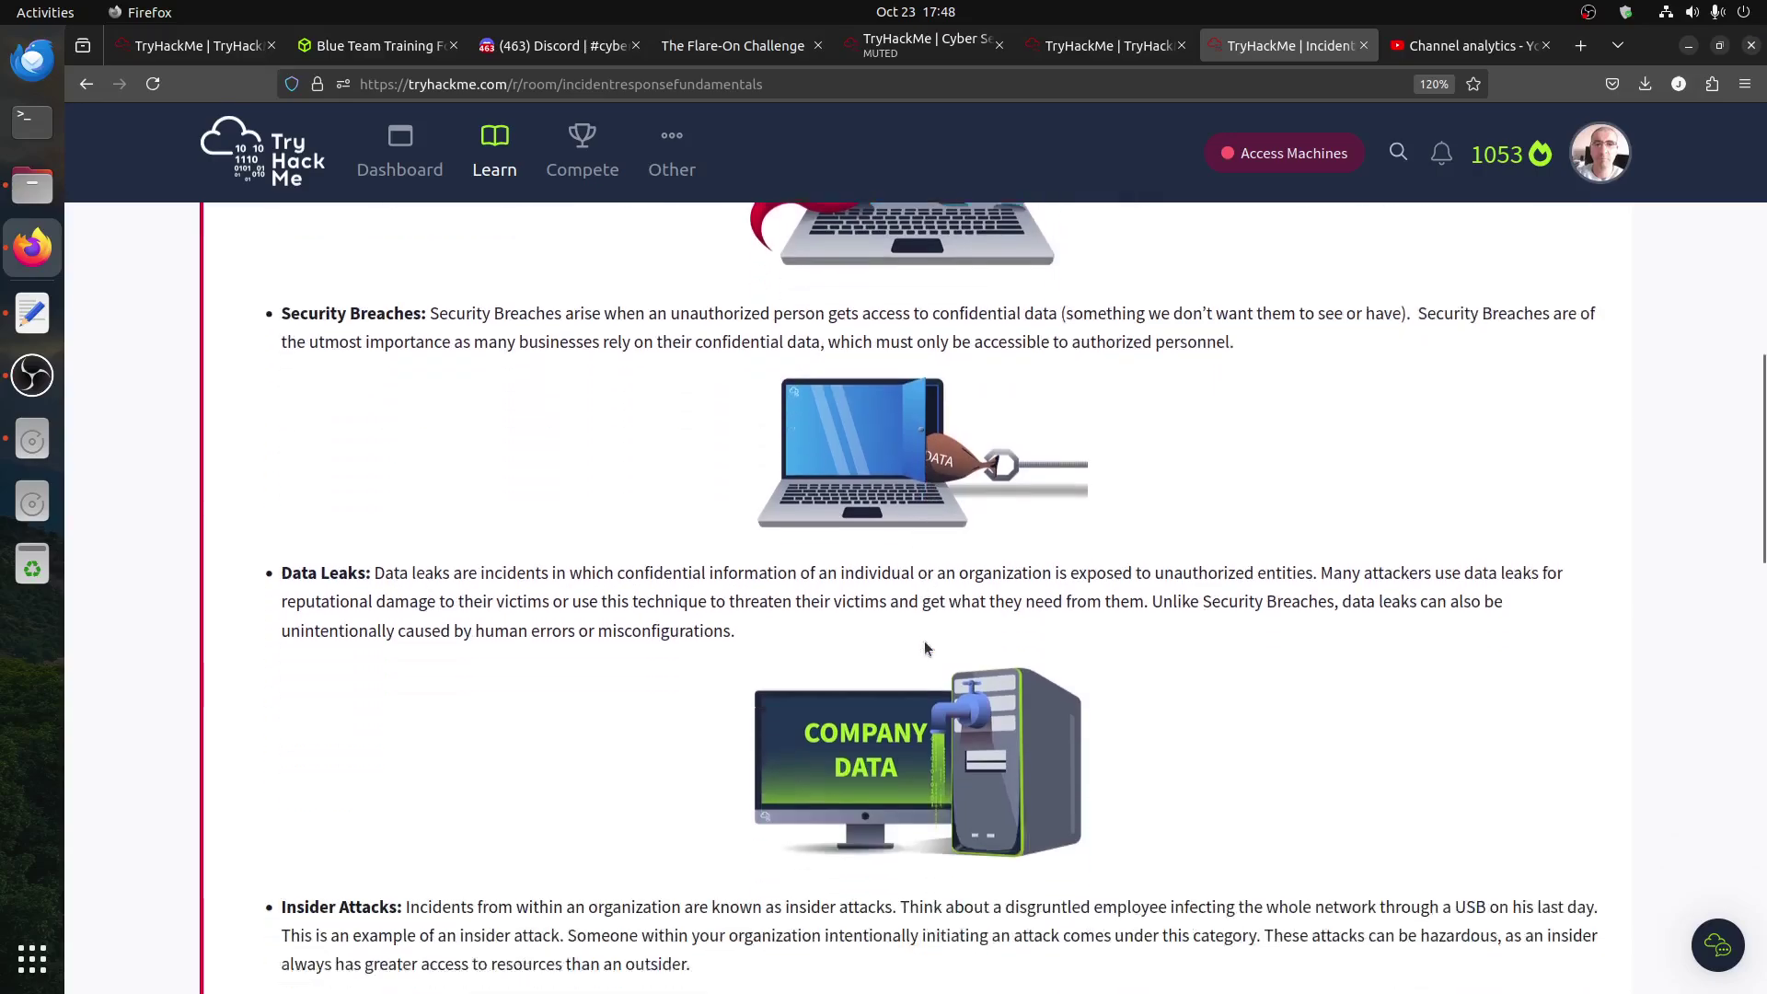
{"action": "scroll", "coordinate": [924, 642], "scroll_direction": "down", "scroll_amount": 3}
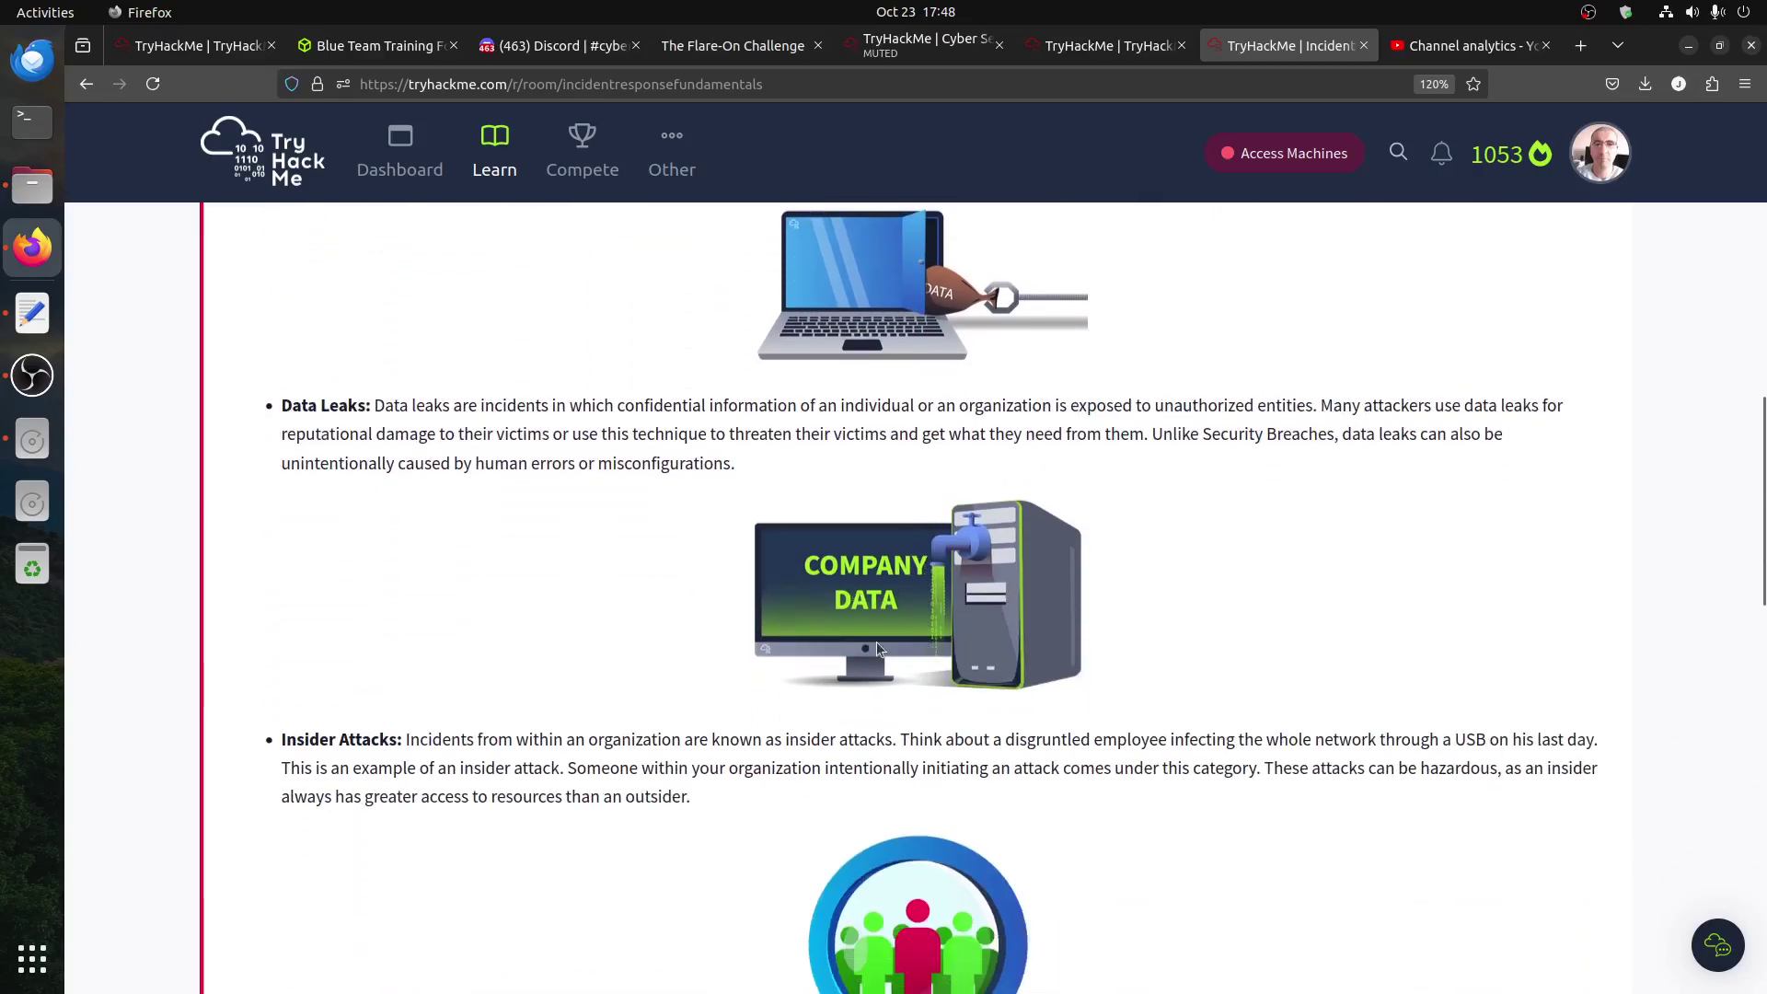
{"action": "scroll", "coordinate": [878, 644], "scroll_direction": "down", "scroll_amount": 3}
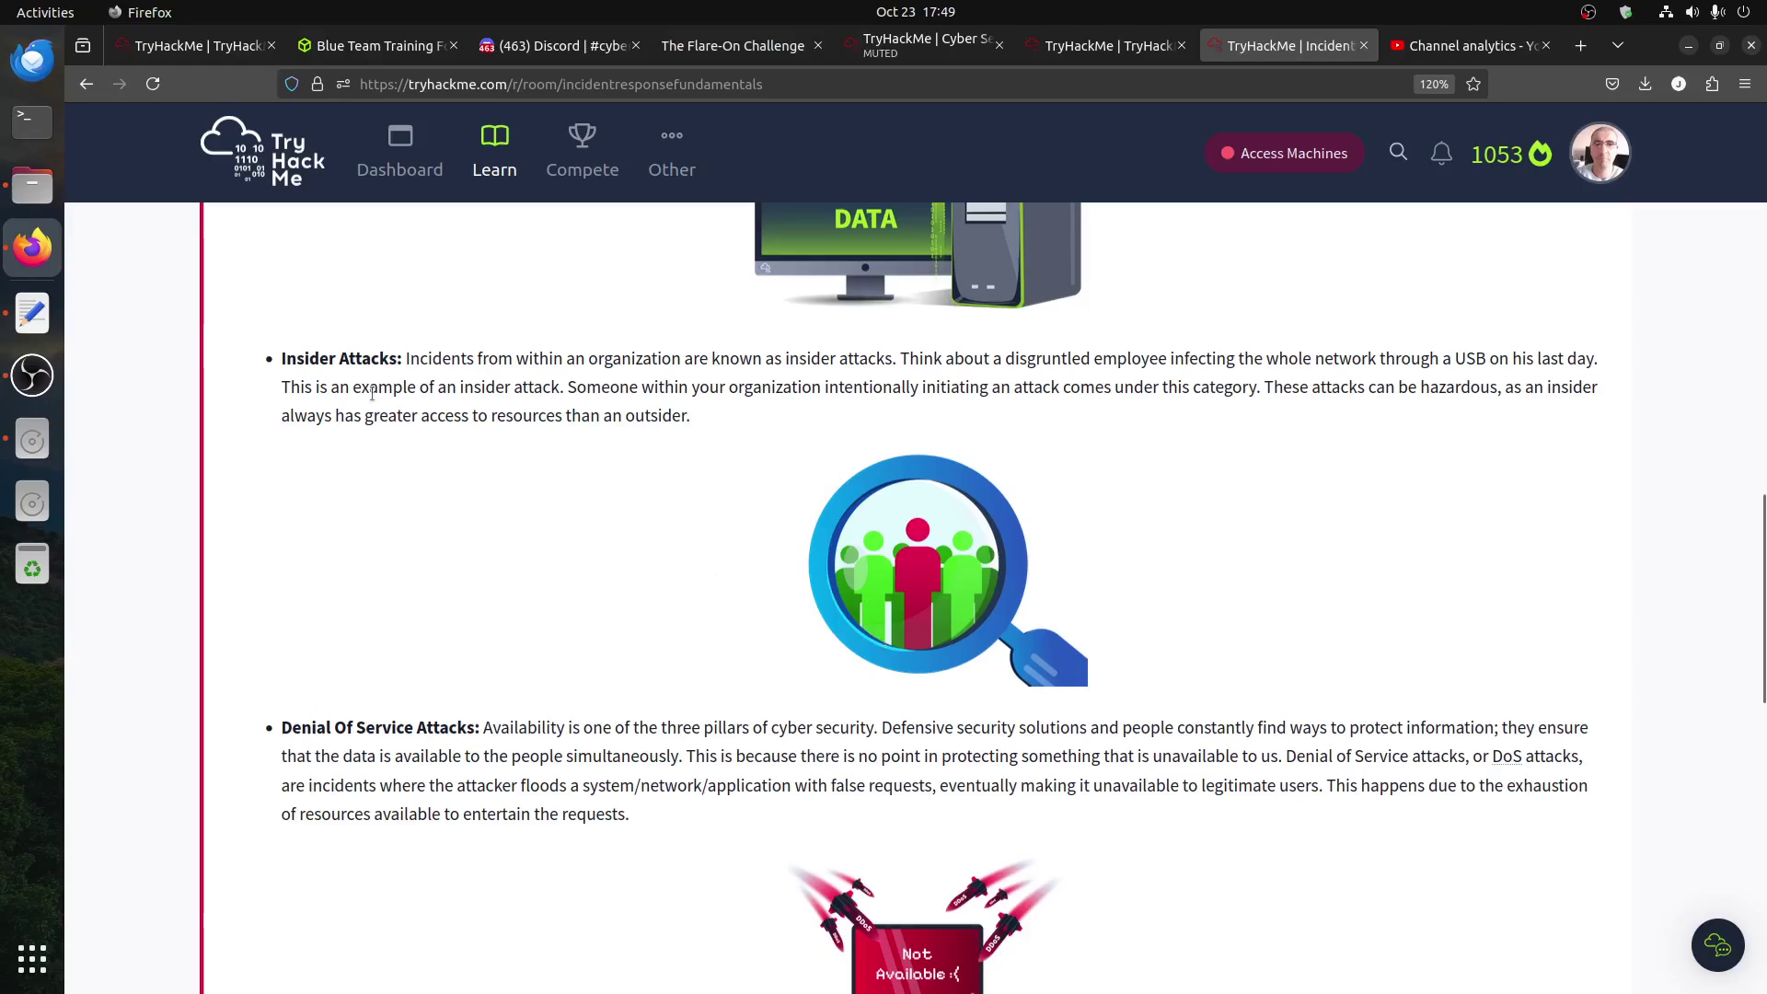
{"action": "left_click_drag", "start_coordinate": [295, 362], "coordinate": [405, 376]}
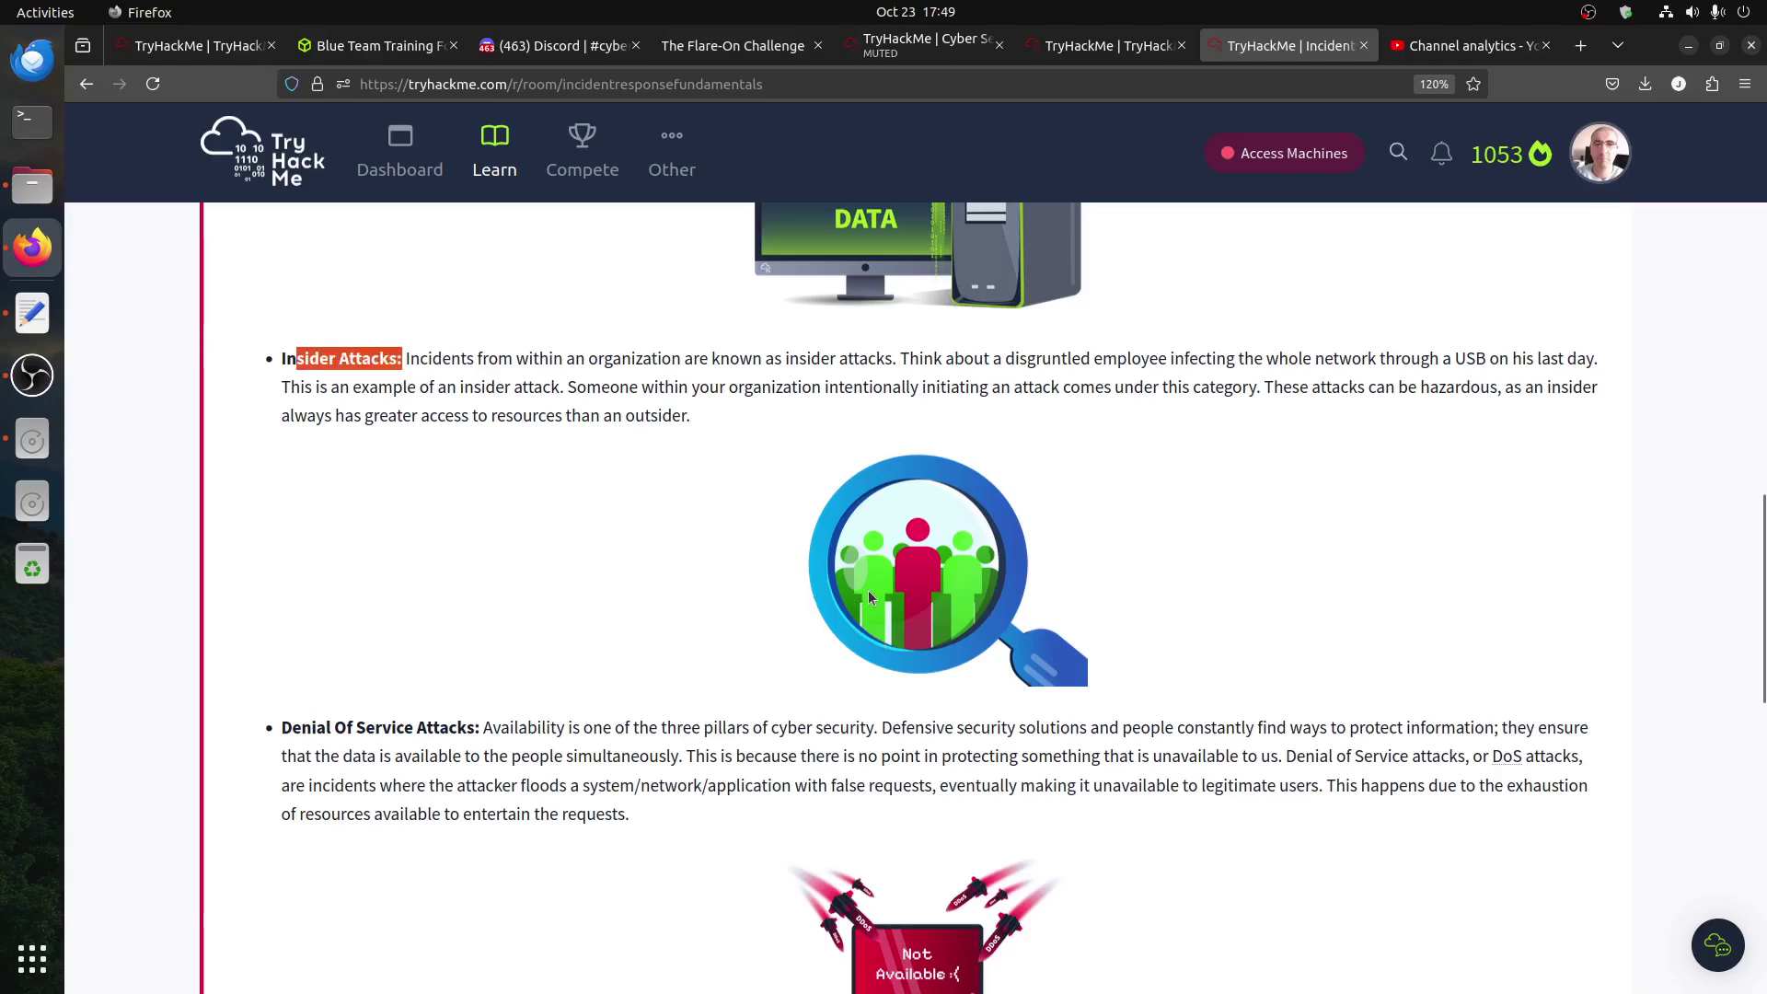
{"action": "scroll", "coordinate": [870, 596], "scroll_direction": "down", "scroll_amount": 4}
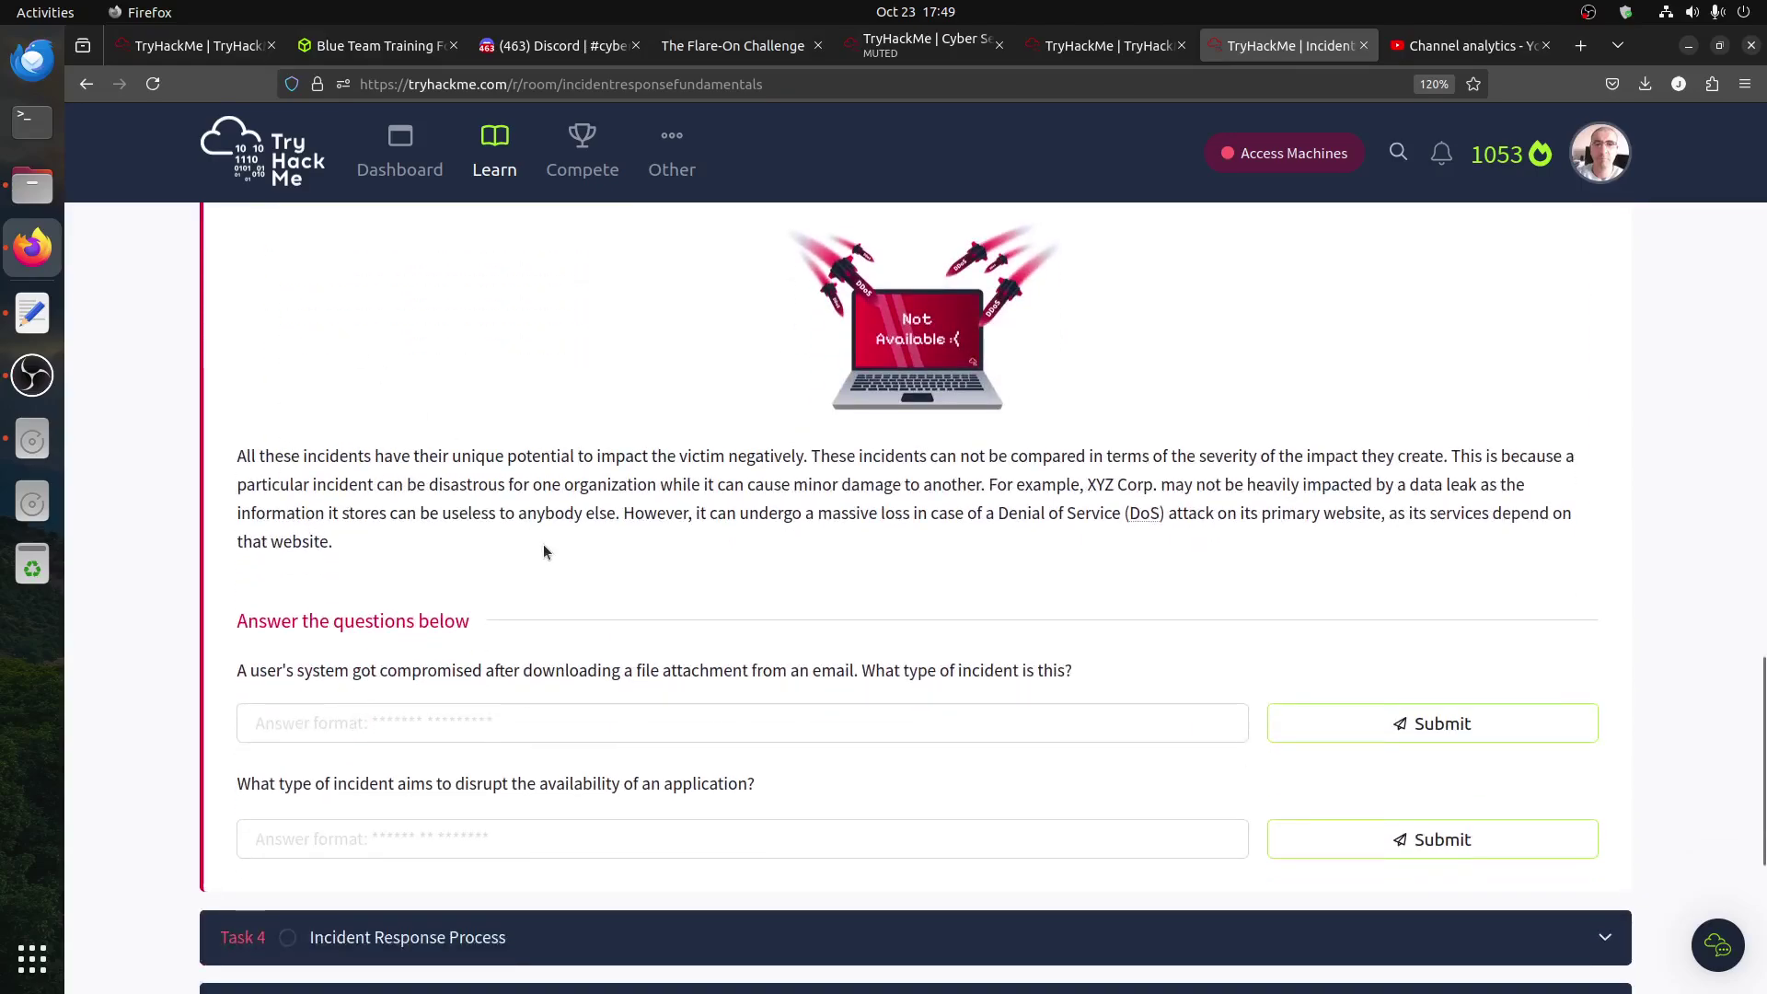
{"action": "scroll", "coordinate": [387, 492], "scroll_direction": "up", "scroll_amount": 3}
{"action": "left_click_drag", "start_coordinate": [388, 492], "coordinate": [1228, 827]}
{"action": "left_click", "coordinate": [1235, 792]}
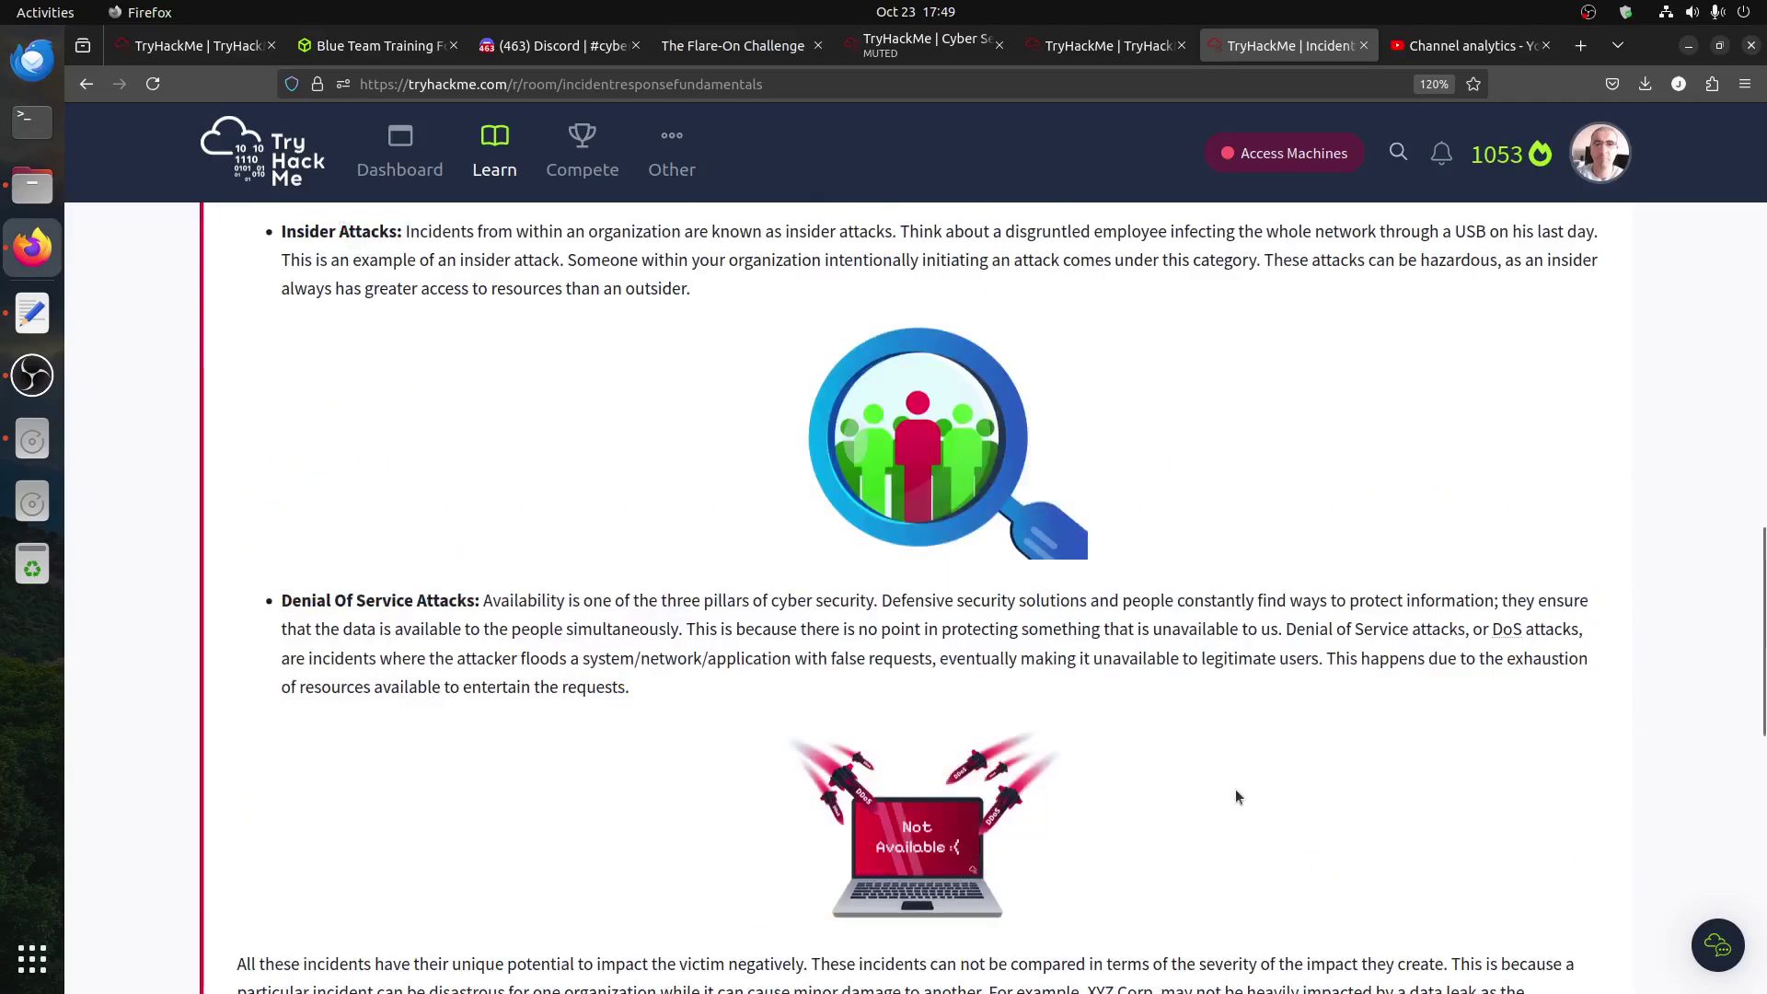
{"action": "scroll", "coordinate": [1236, 789], "scroll_direction": "down", "scroll_amount": 4}
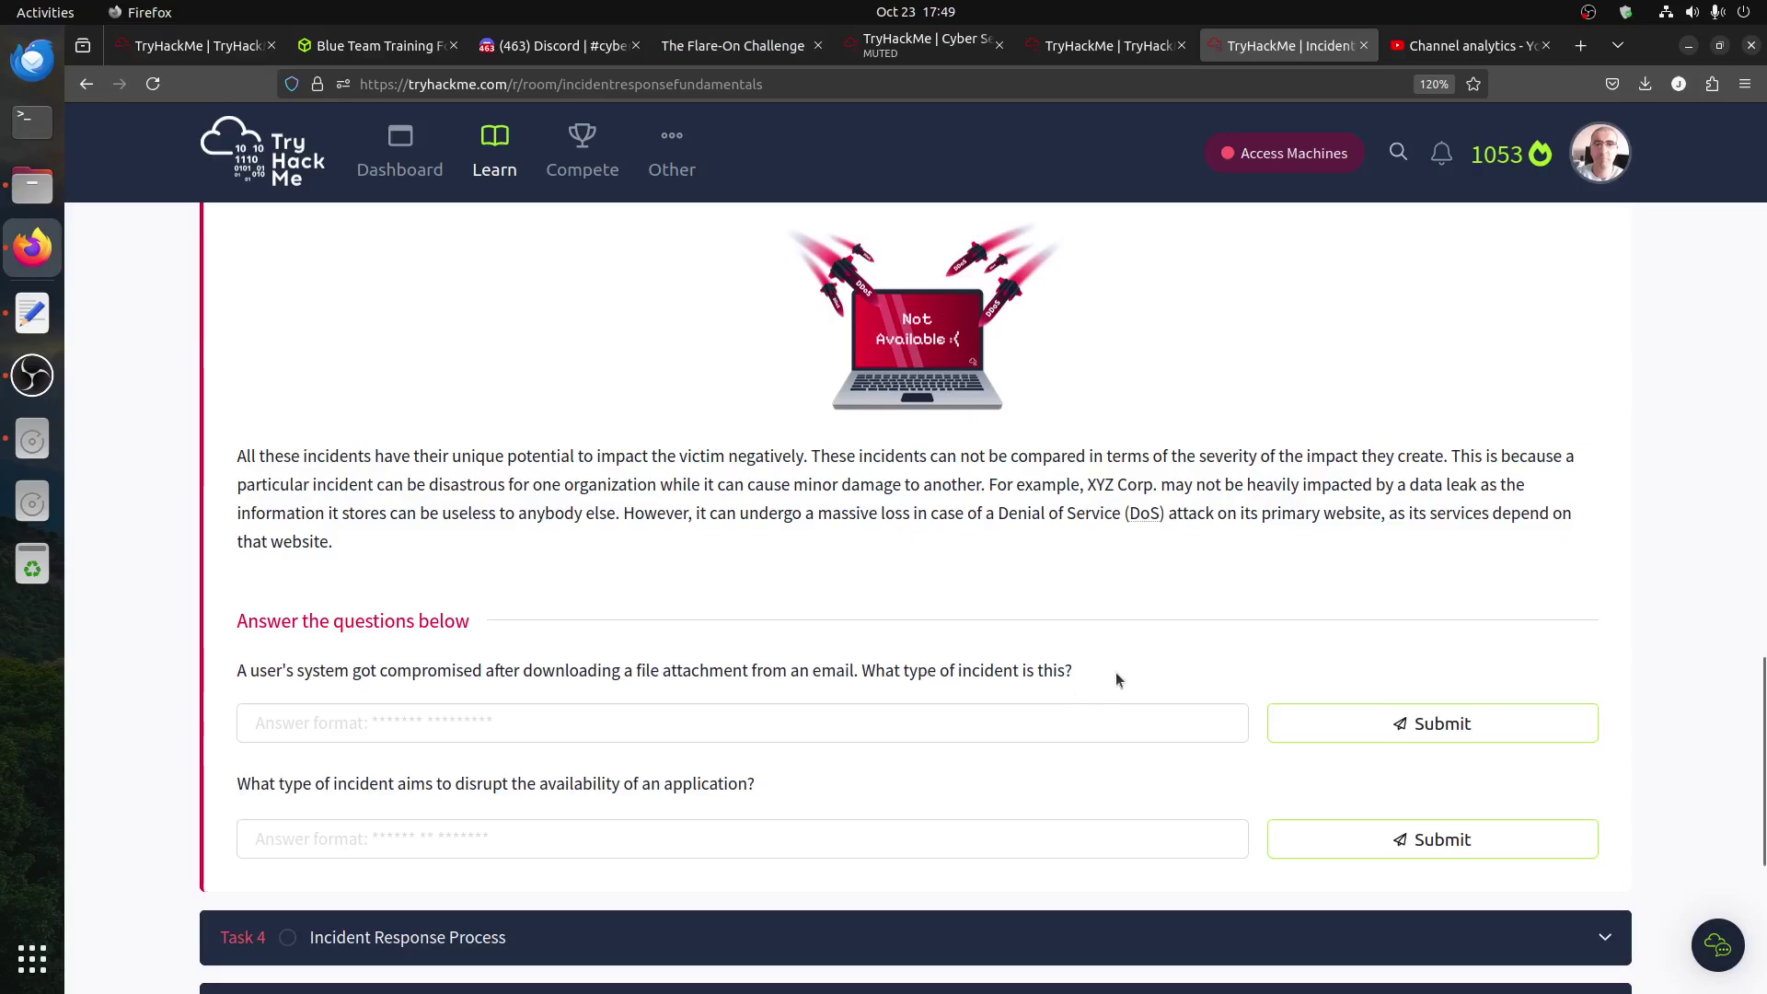
{"action": "scroll", "coordinate": [1114, 672], "scroll_direction": "up", "scroll_amount": 5}
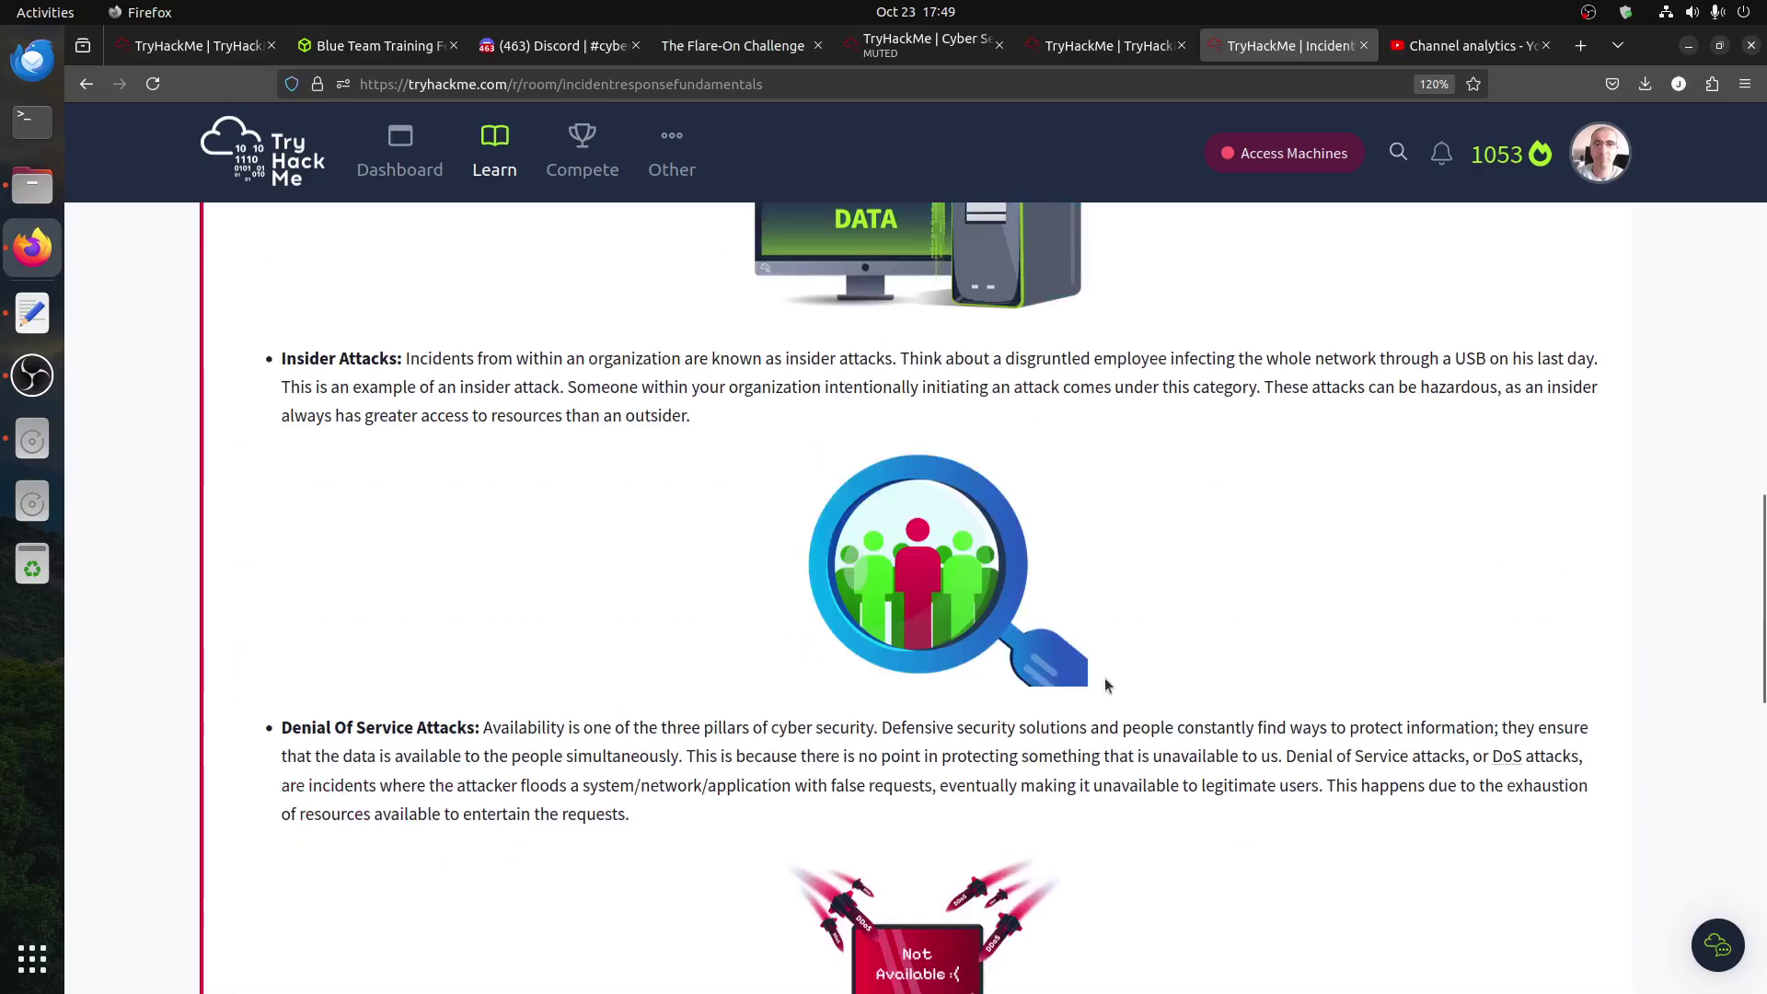
{"action": "scroll", "coordinate": [1105, 678], "scroll_direction": "up", "scroll_amount": 5}
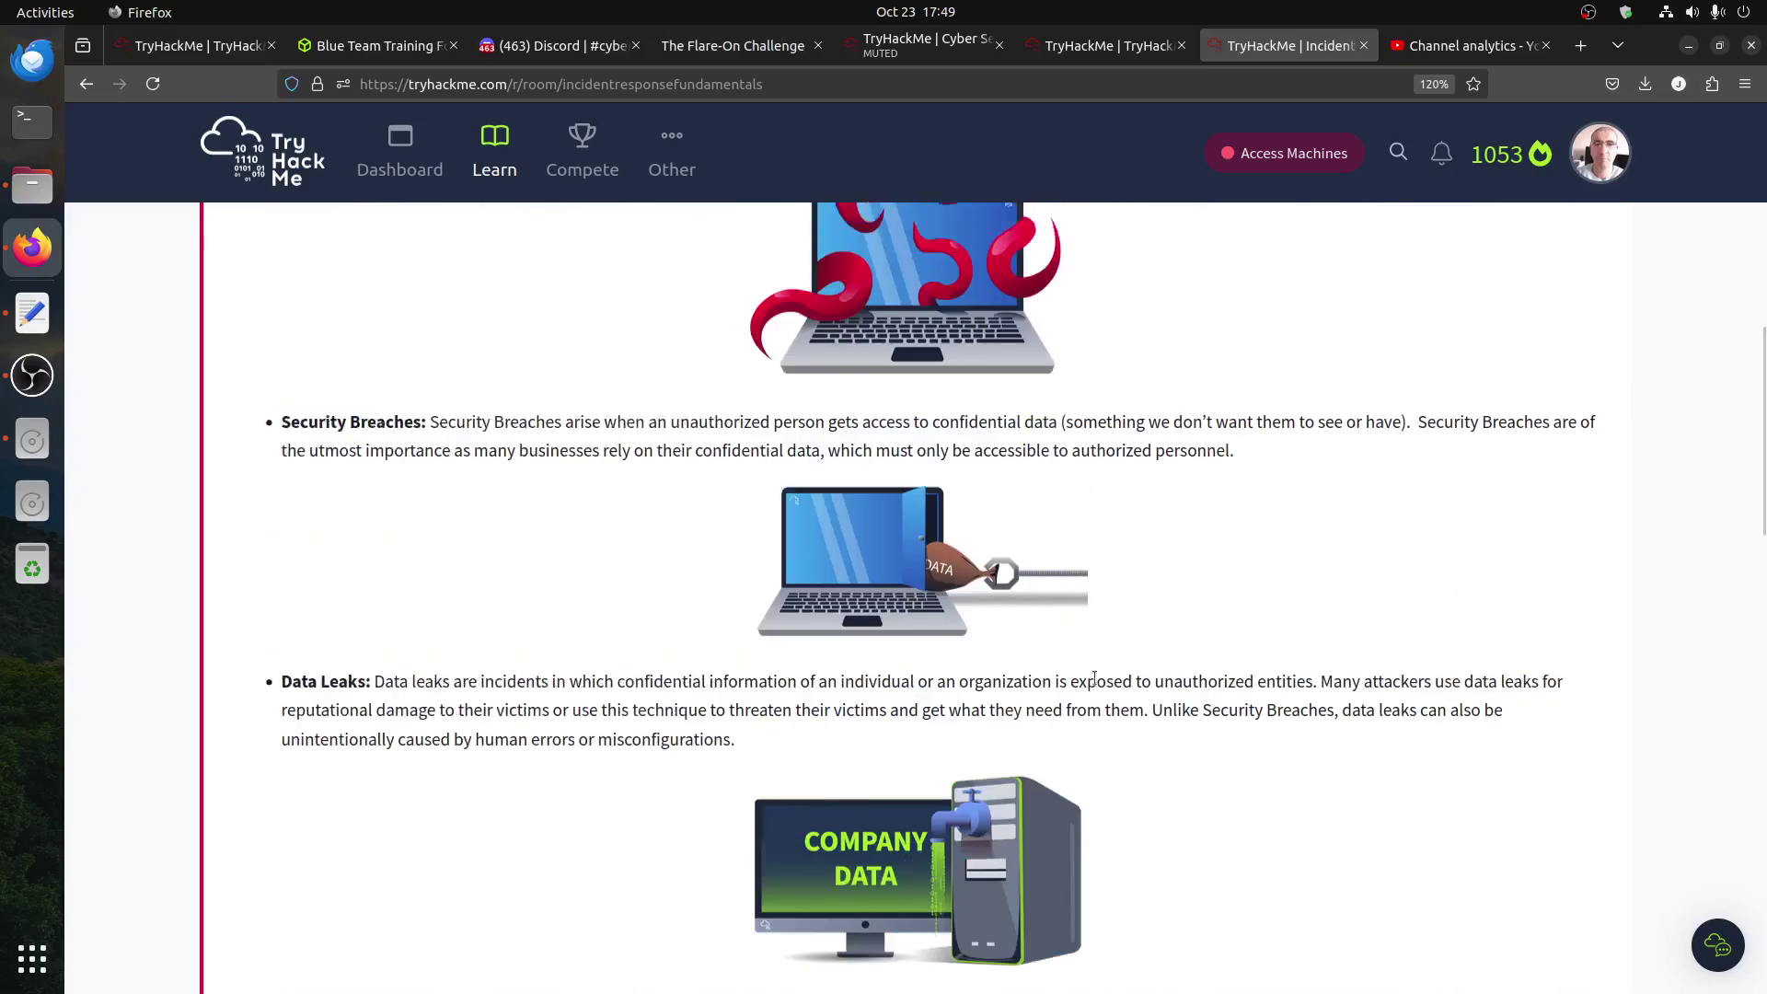
{"action": "scroll", "coordinate": [1096, 679], "scroll_direction": "up", "scroll_amount": 5}
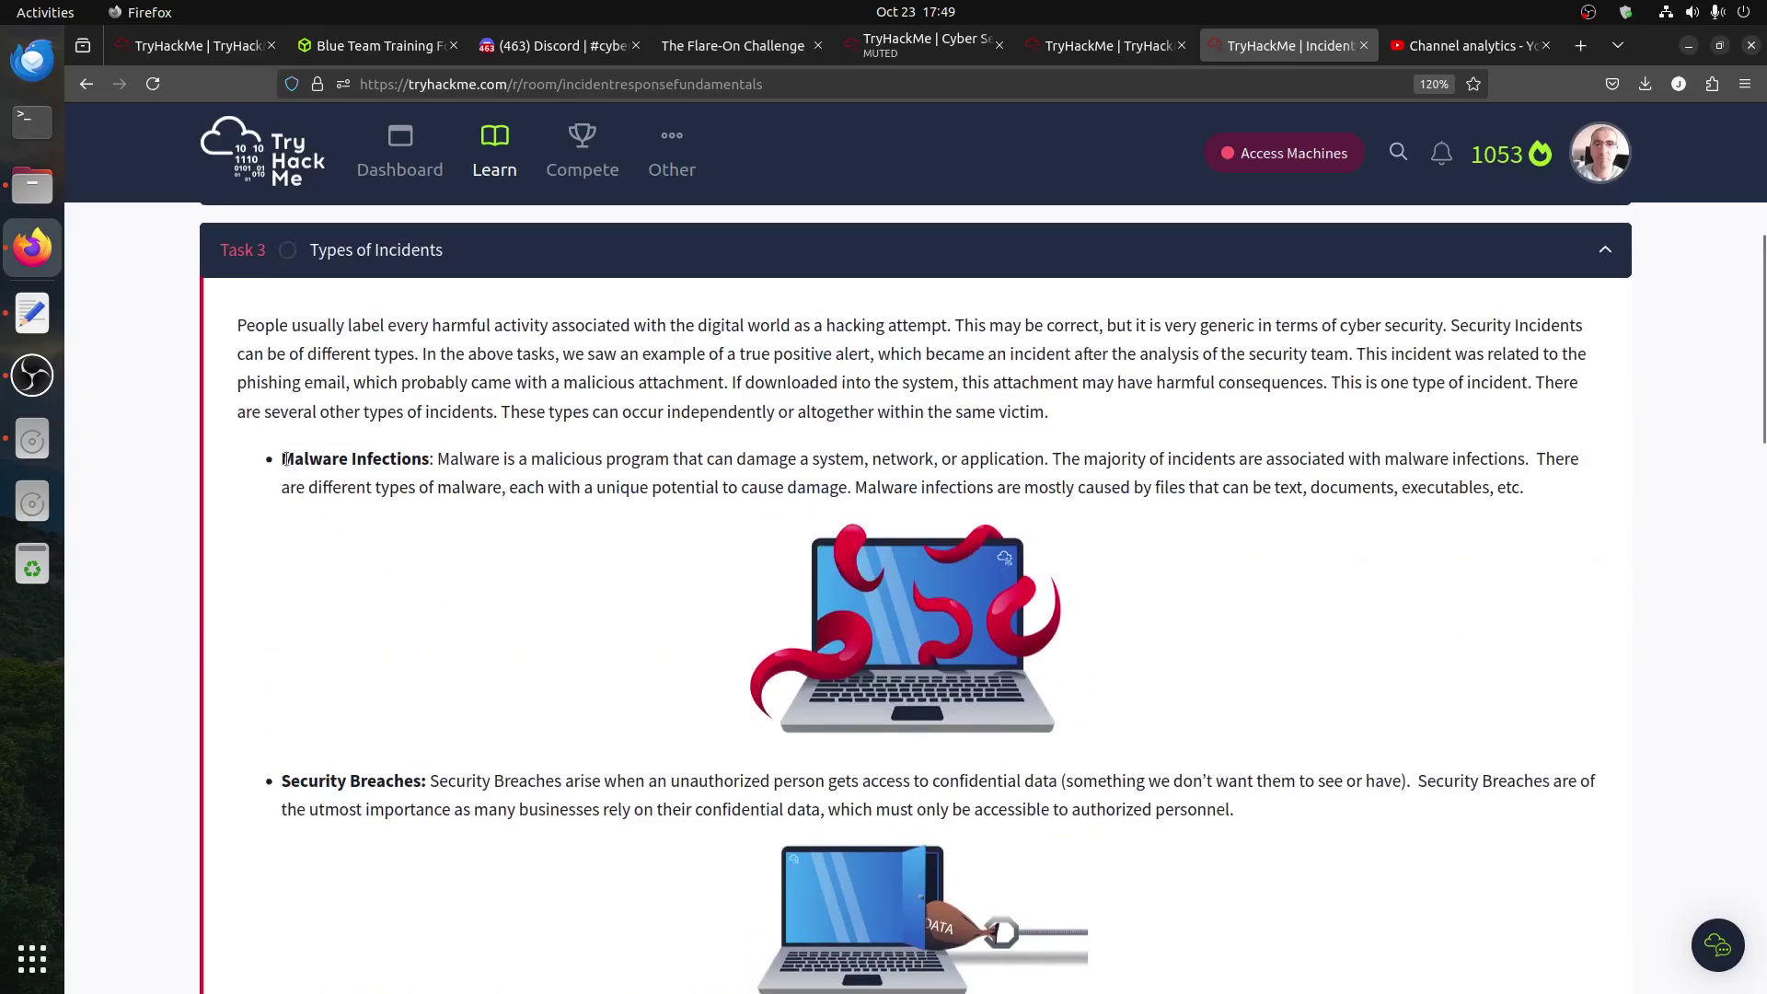
{"action": "left_click_drag", "start_coordinate": [295, 460], "coordinate": [430, 459]}
{"action": "right_click", "coordinate": [418, 458]}
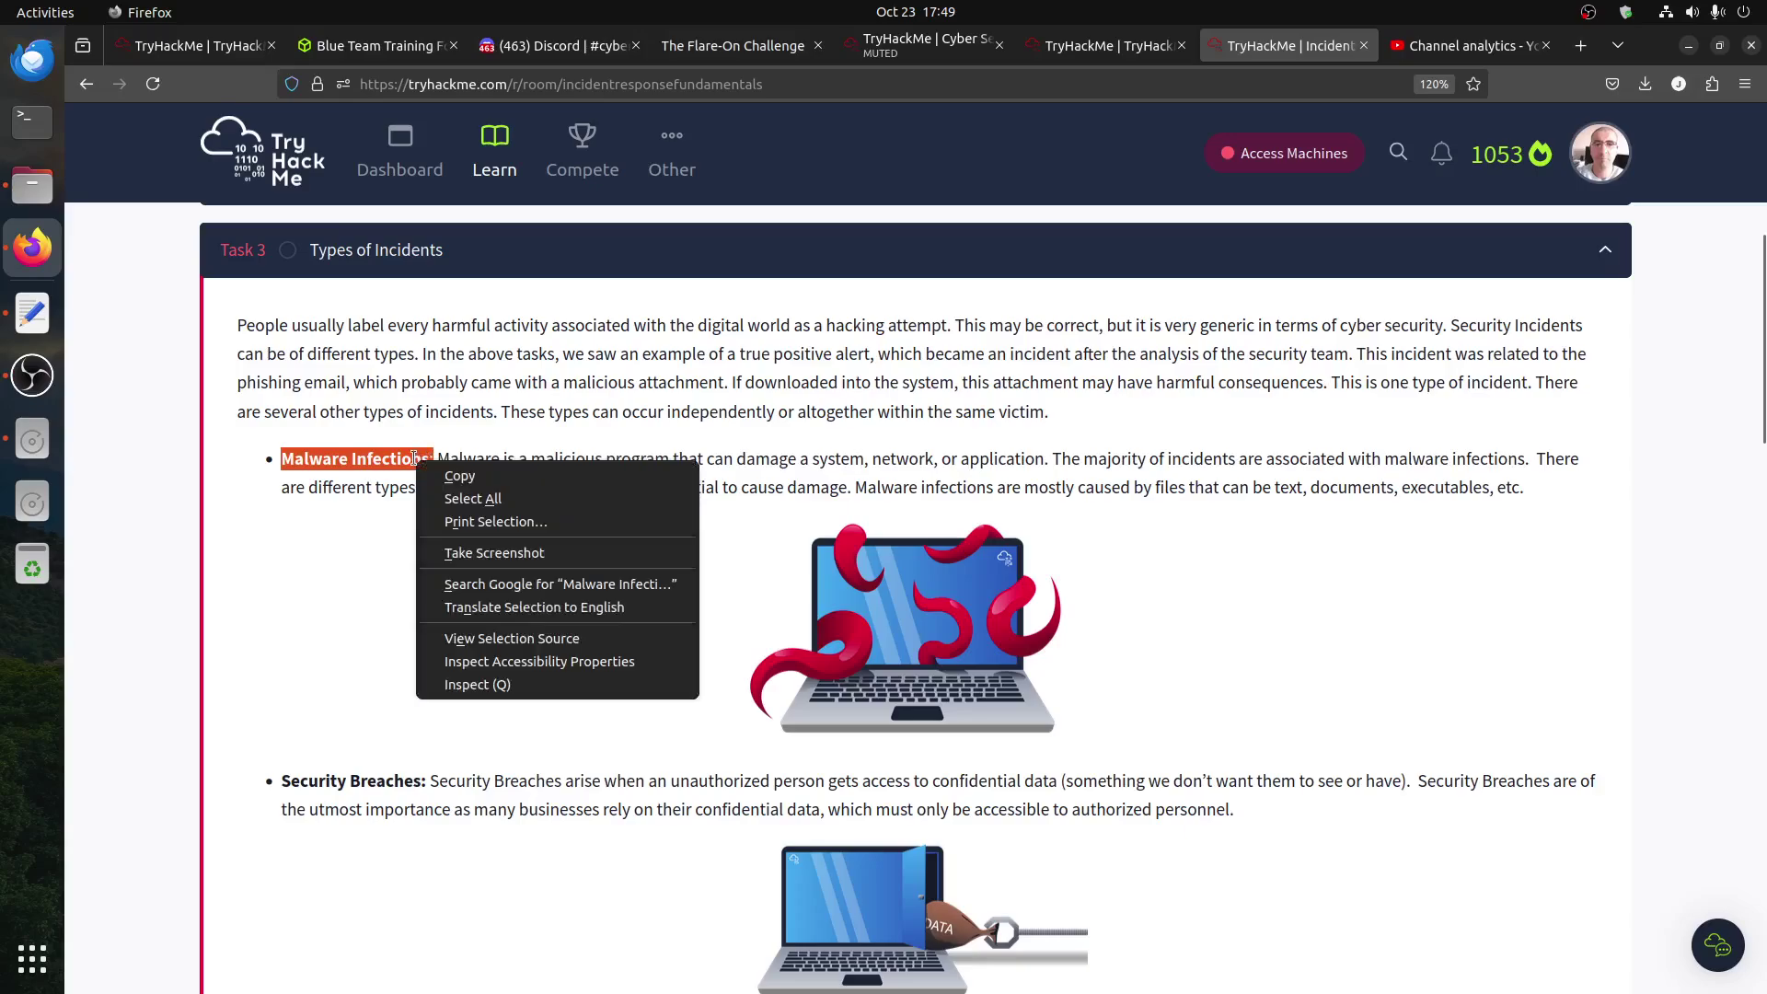
{"action": "left_click", "coordinate": [477, 474]}
{"action": "scroll", "coordinate": [910, 681], "scroll_direction": "down", "scroll_amount": 8}
{"action": "scroll", "coordinate": [426, 660], "scroll_direction": "down", "scroll_amount": 10}
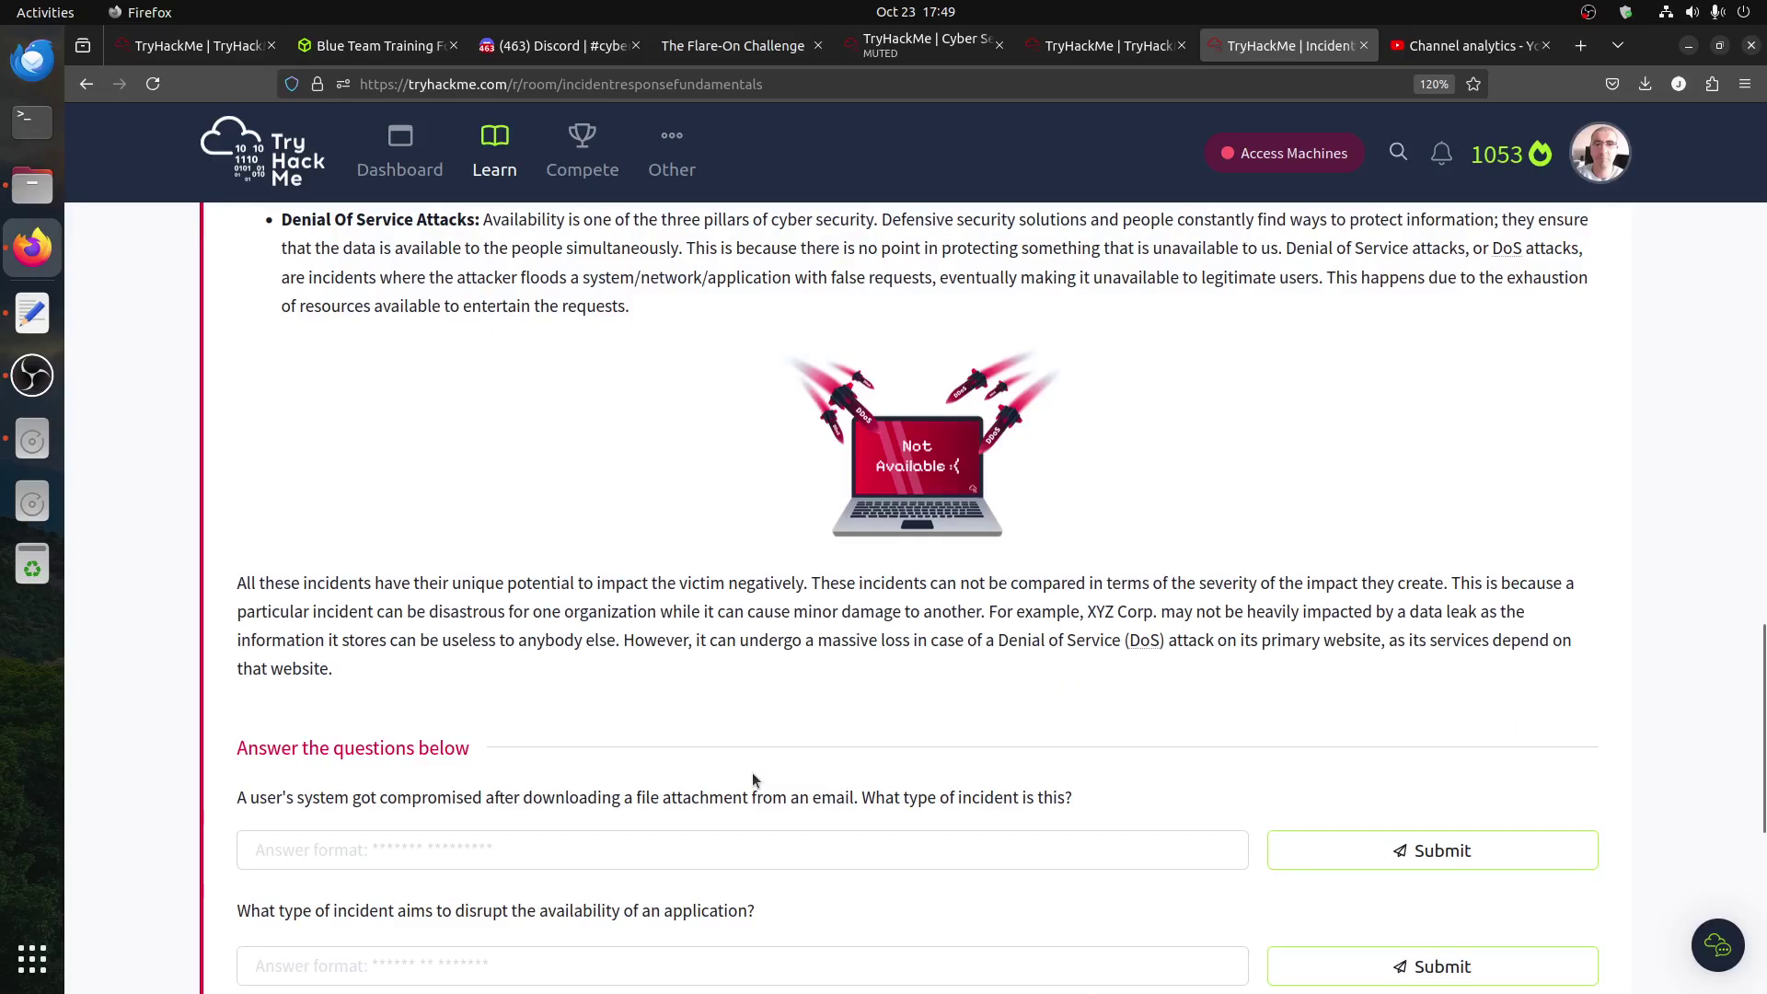
{"action": "scroll", "coordinate": [567, 481], "scroll_direction": "down", "scroll_amount": 8}
{"action": "scroll", "coordinate": [567, 480], "scroll_direction": "up", "scroll_amount": 6}
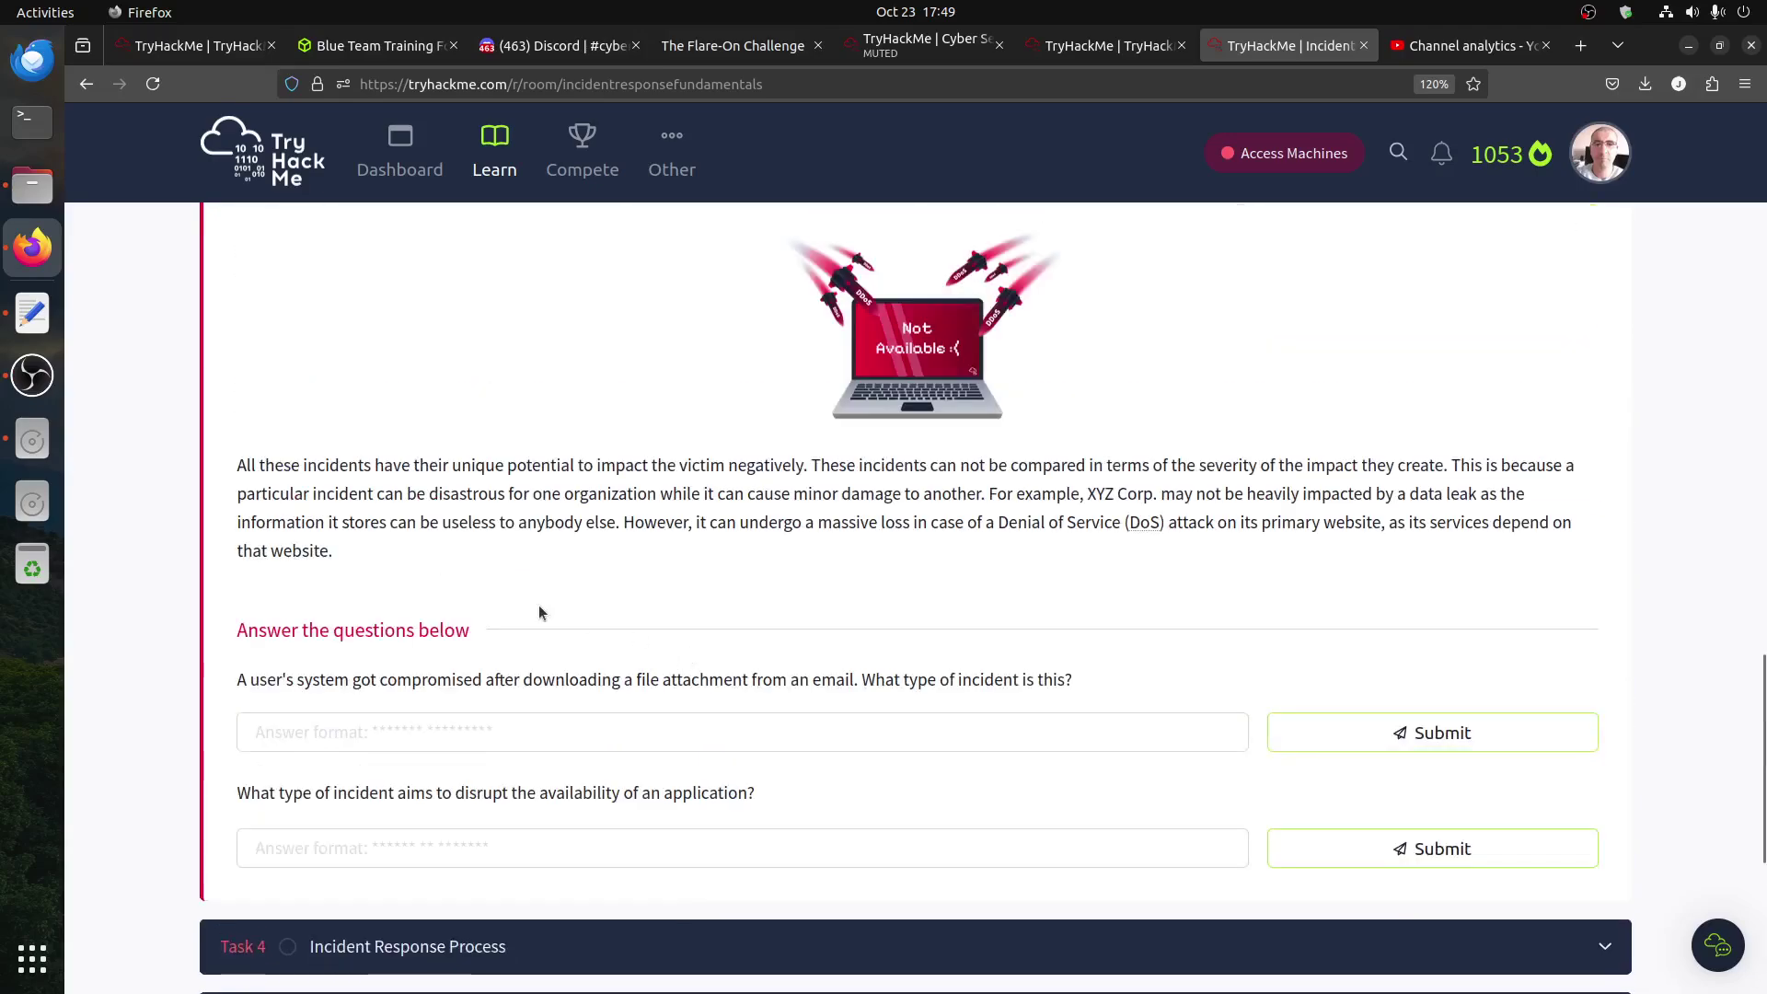
- Answer 'malware infection' for the malware attachment question
{"action": "left_click", "coordinate": [543, 732]}
{"action": "key", "text": "ctrl+v"}
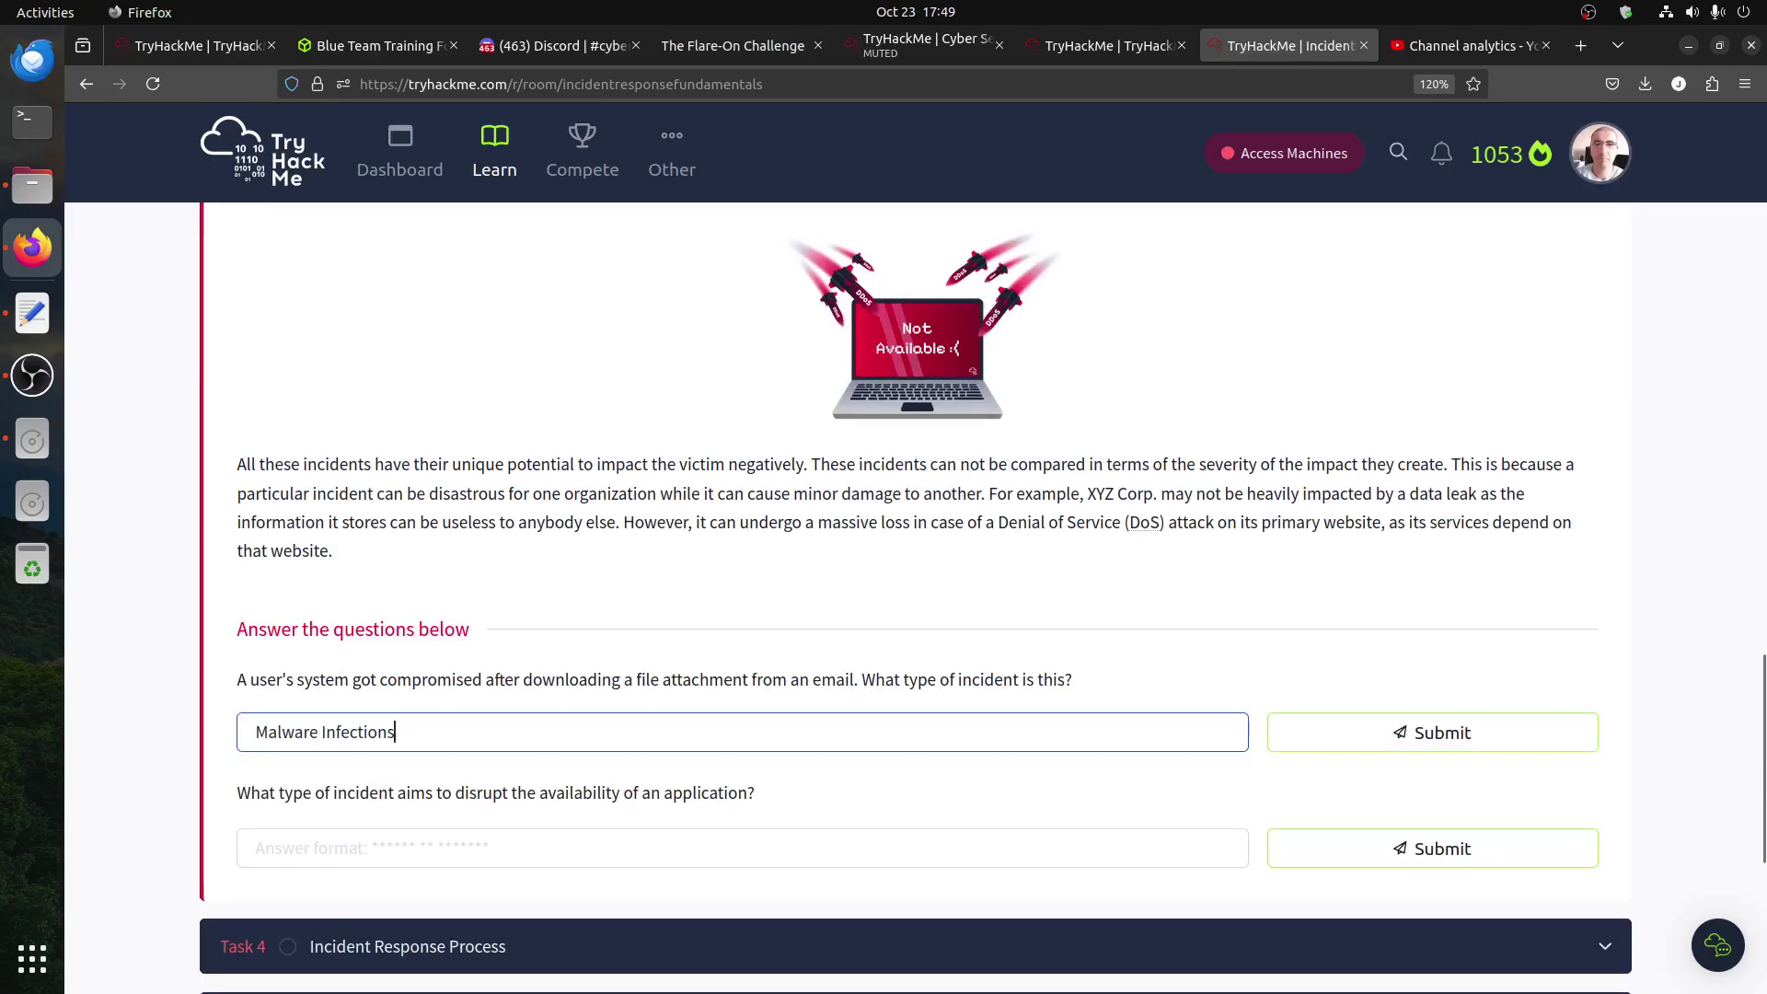
{"action": "key", "text": "Return"}
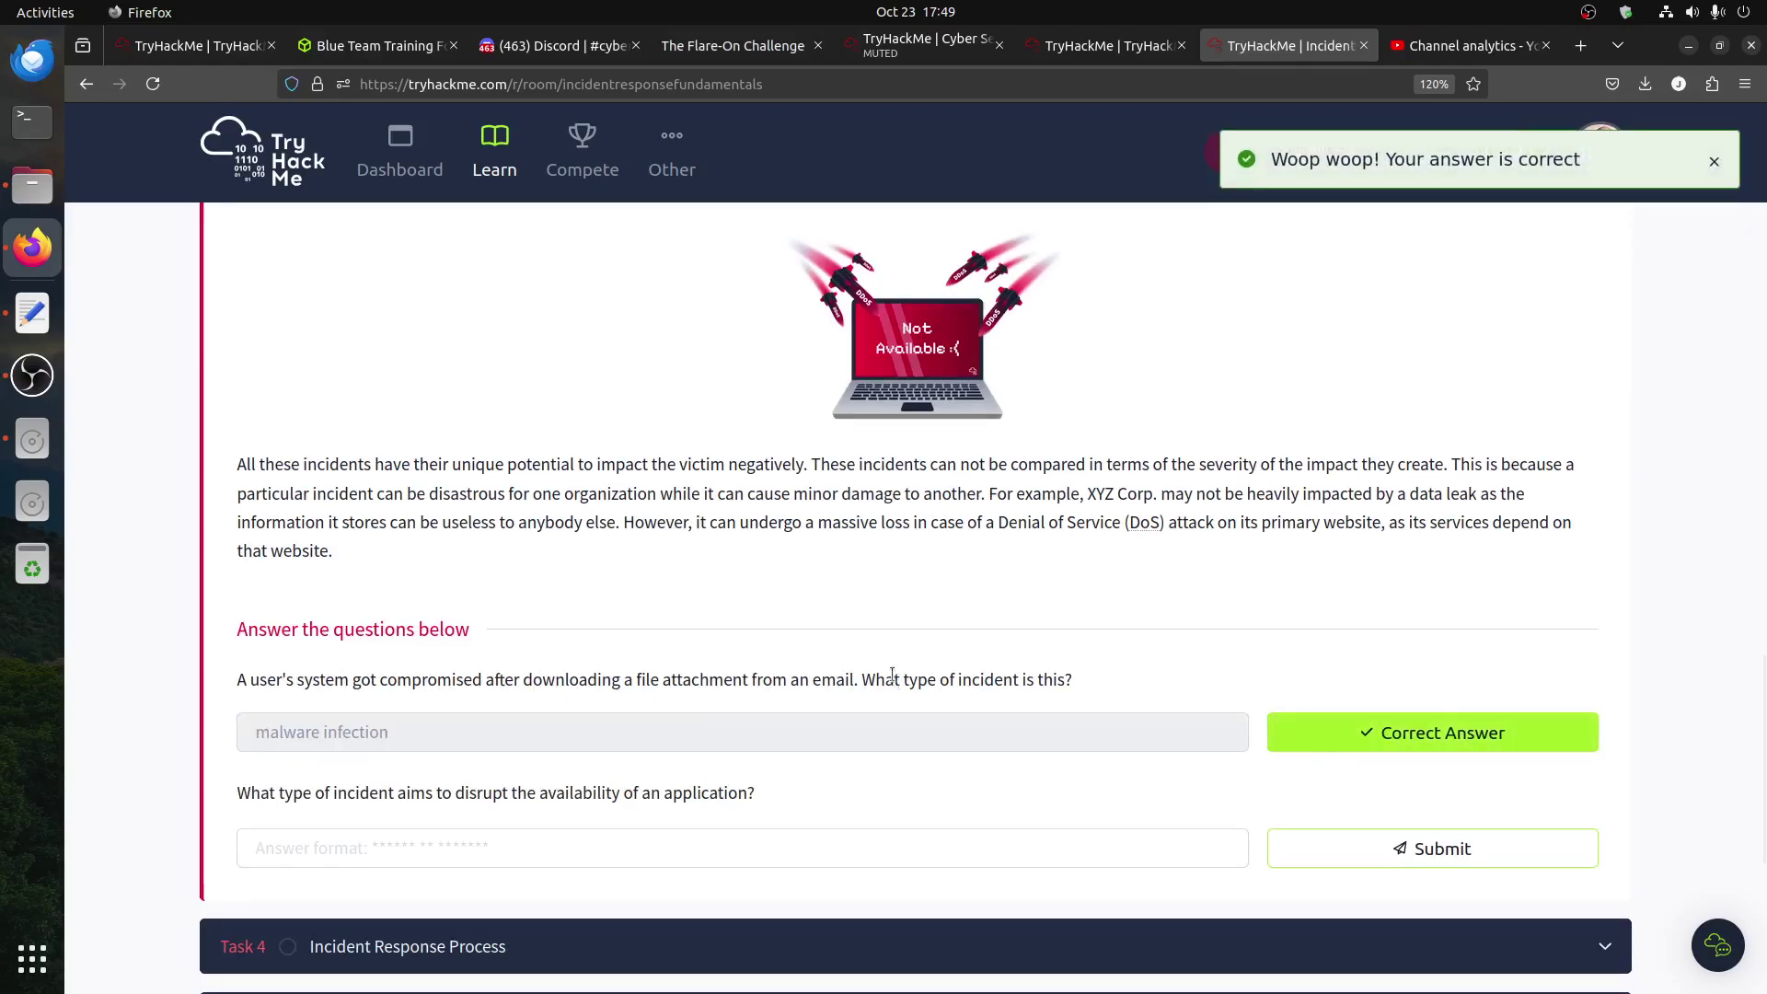
{"action": "scroll", "coordinate": [892, 674], "scroll_direction": "up", "scroll_amount": 5}
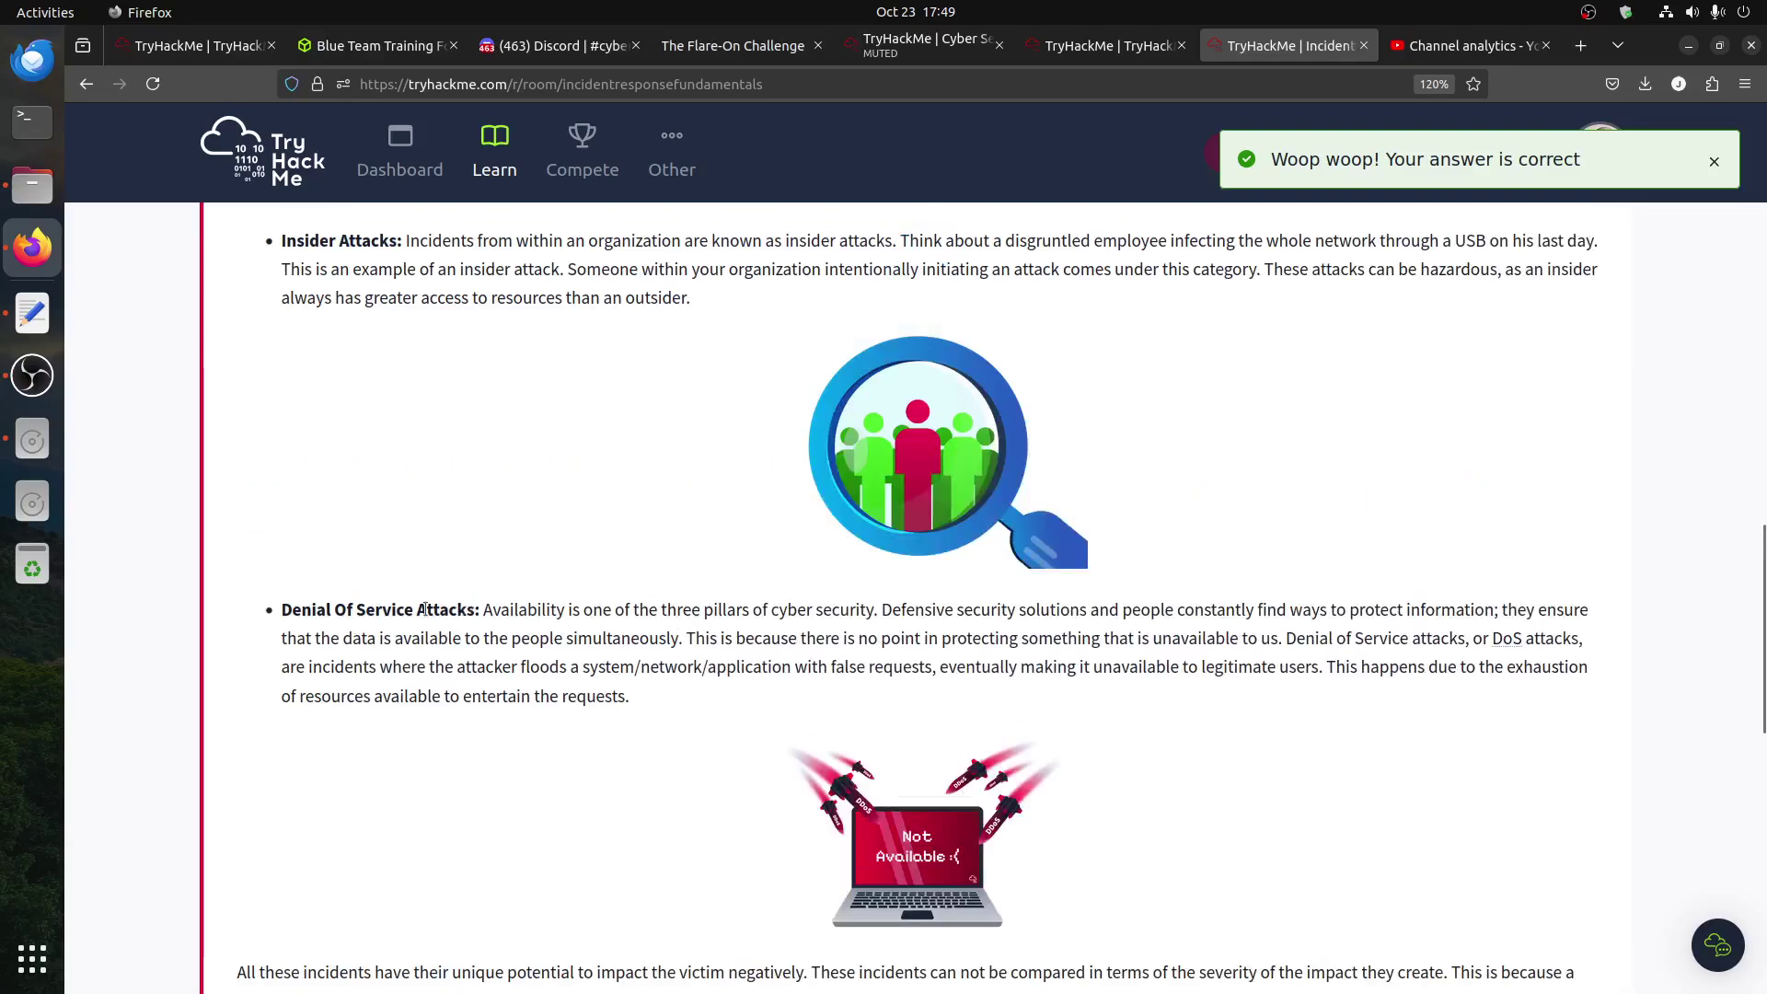
- Answer 'Denial Of Service' for the second Task 3 question and expand Task 4
{"action": "left_click_drag", "start_coordinate": [415, 609], "coordinate": [300, 610]}
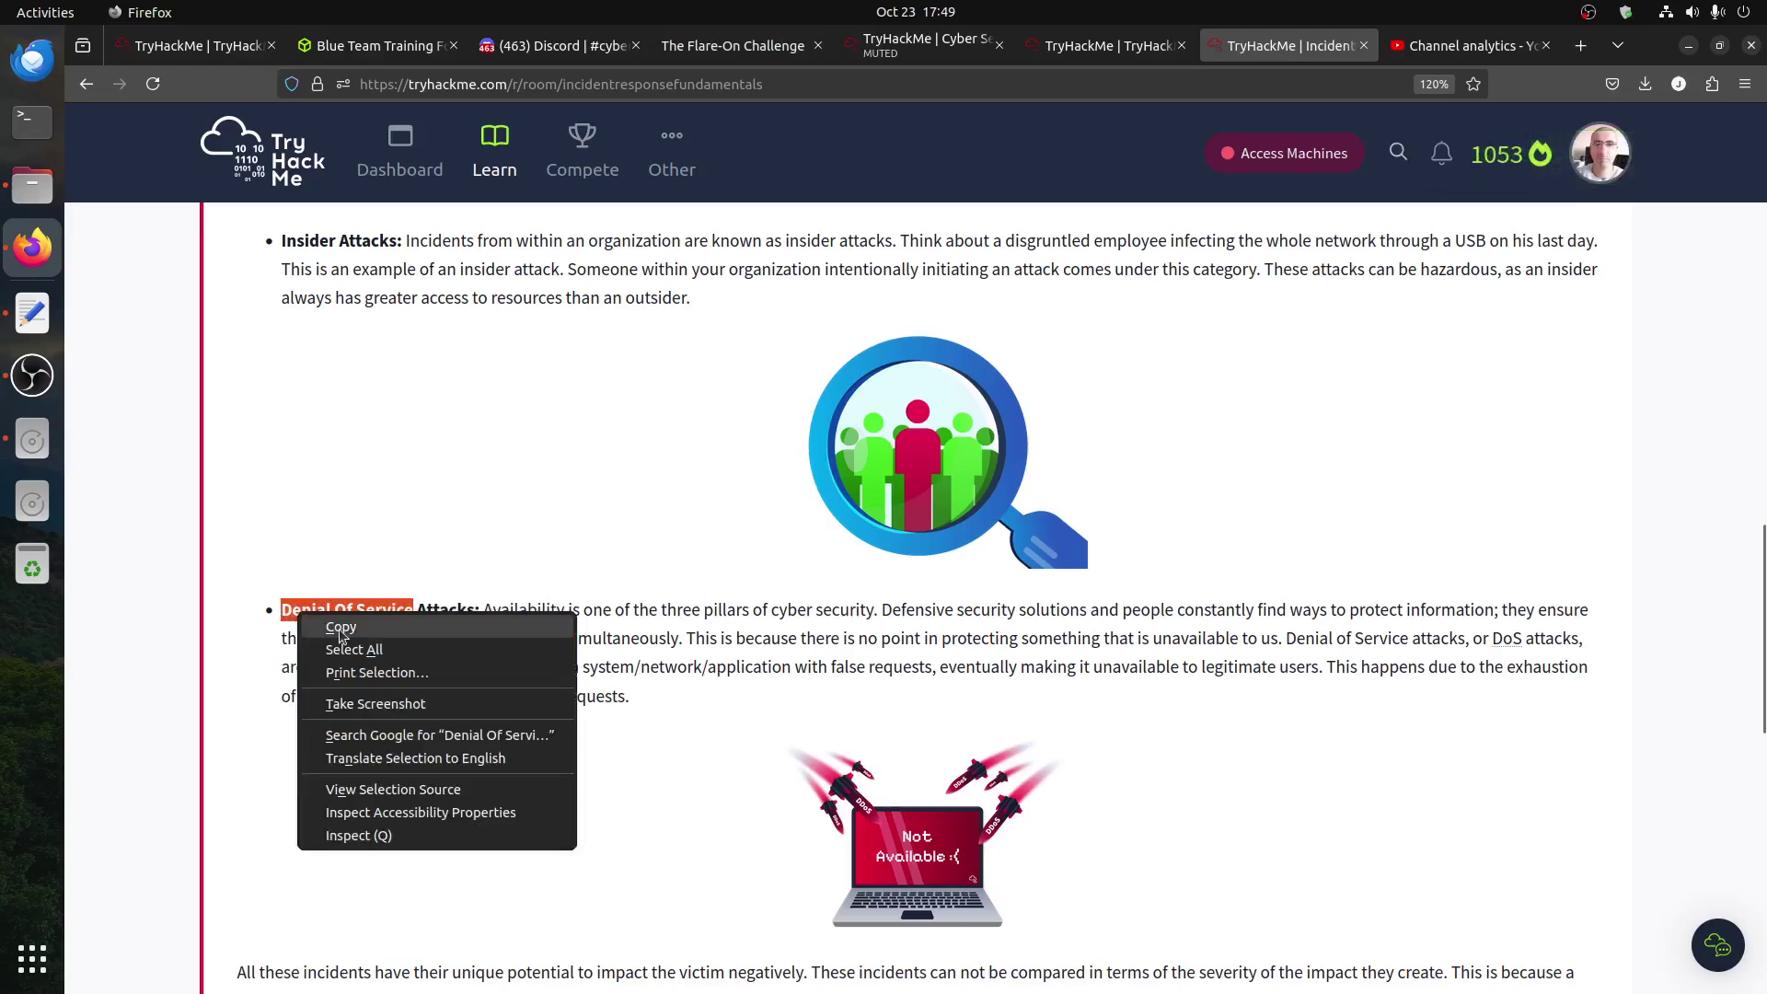
{"action": "left_click", "coordinate": [341, 635]}
{"action": "scroll", "coordinate": [623, 714], "scroll_direction": "down", "scroll_amount": 5}
{"action": "right_click", "coordinate": [569, 597]}
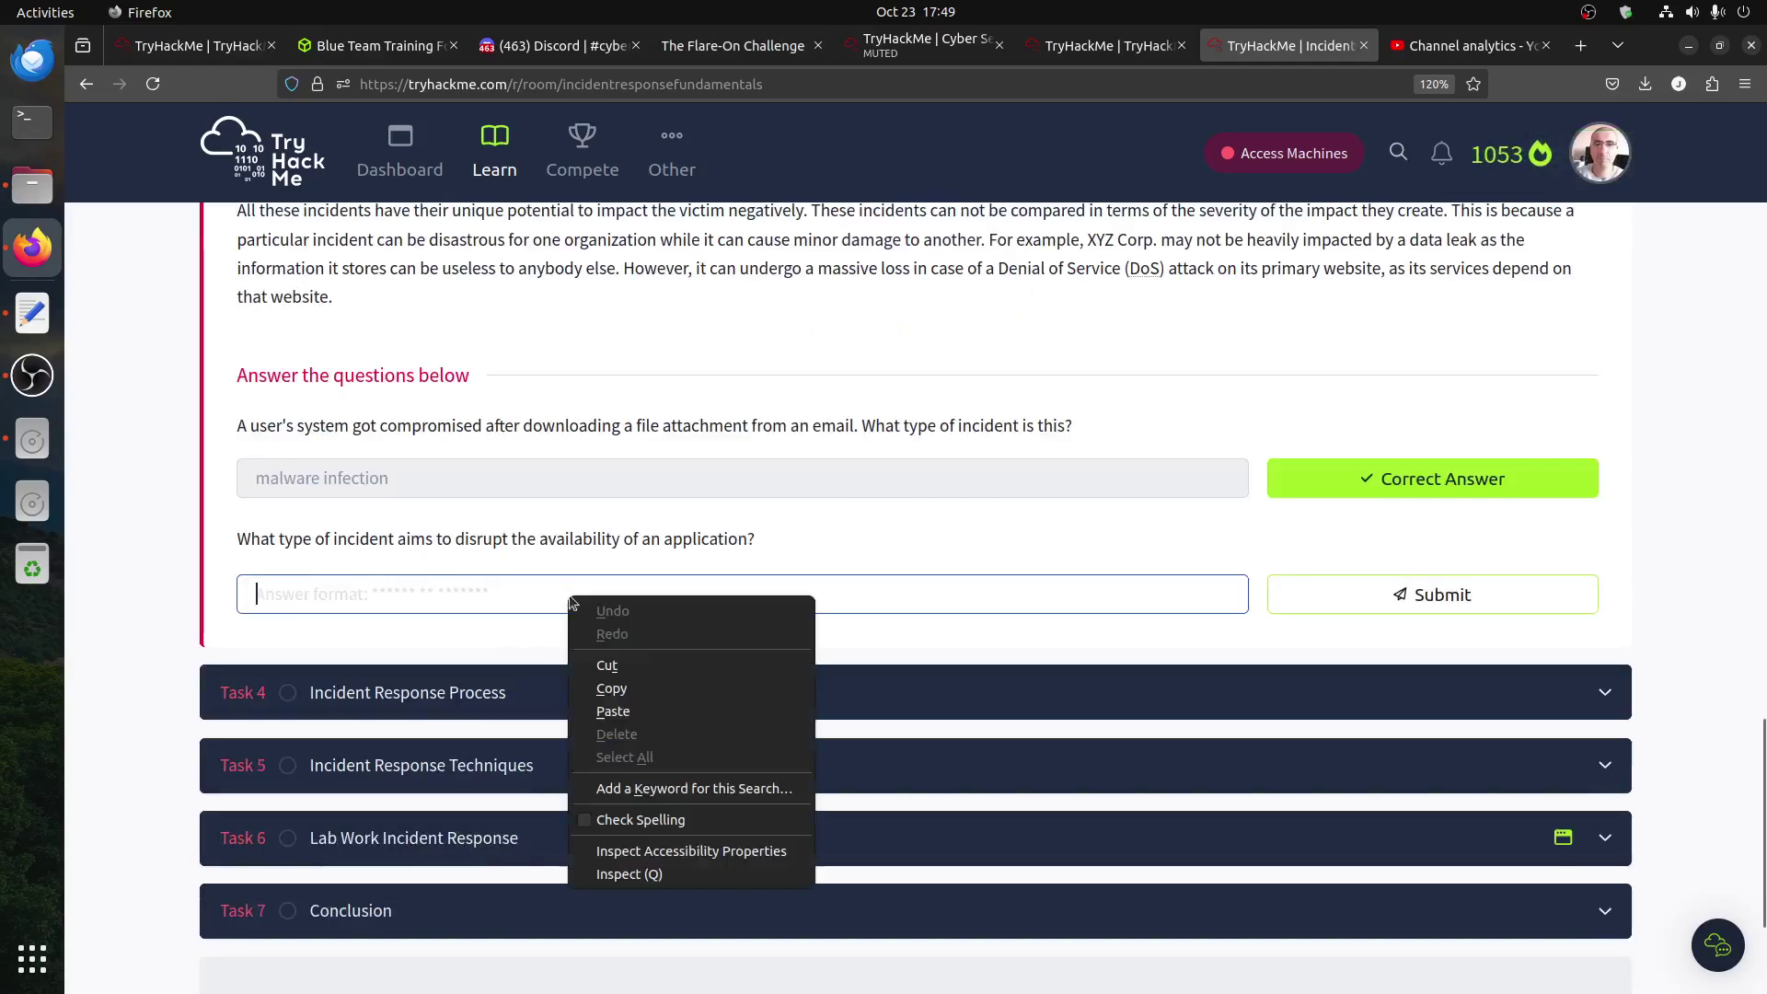
{"action": "left_click", "coordinate": [670, 711]}
{"action": "left_click", "coordinate": [1437, 594]}
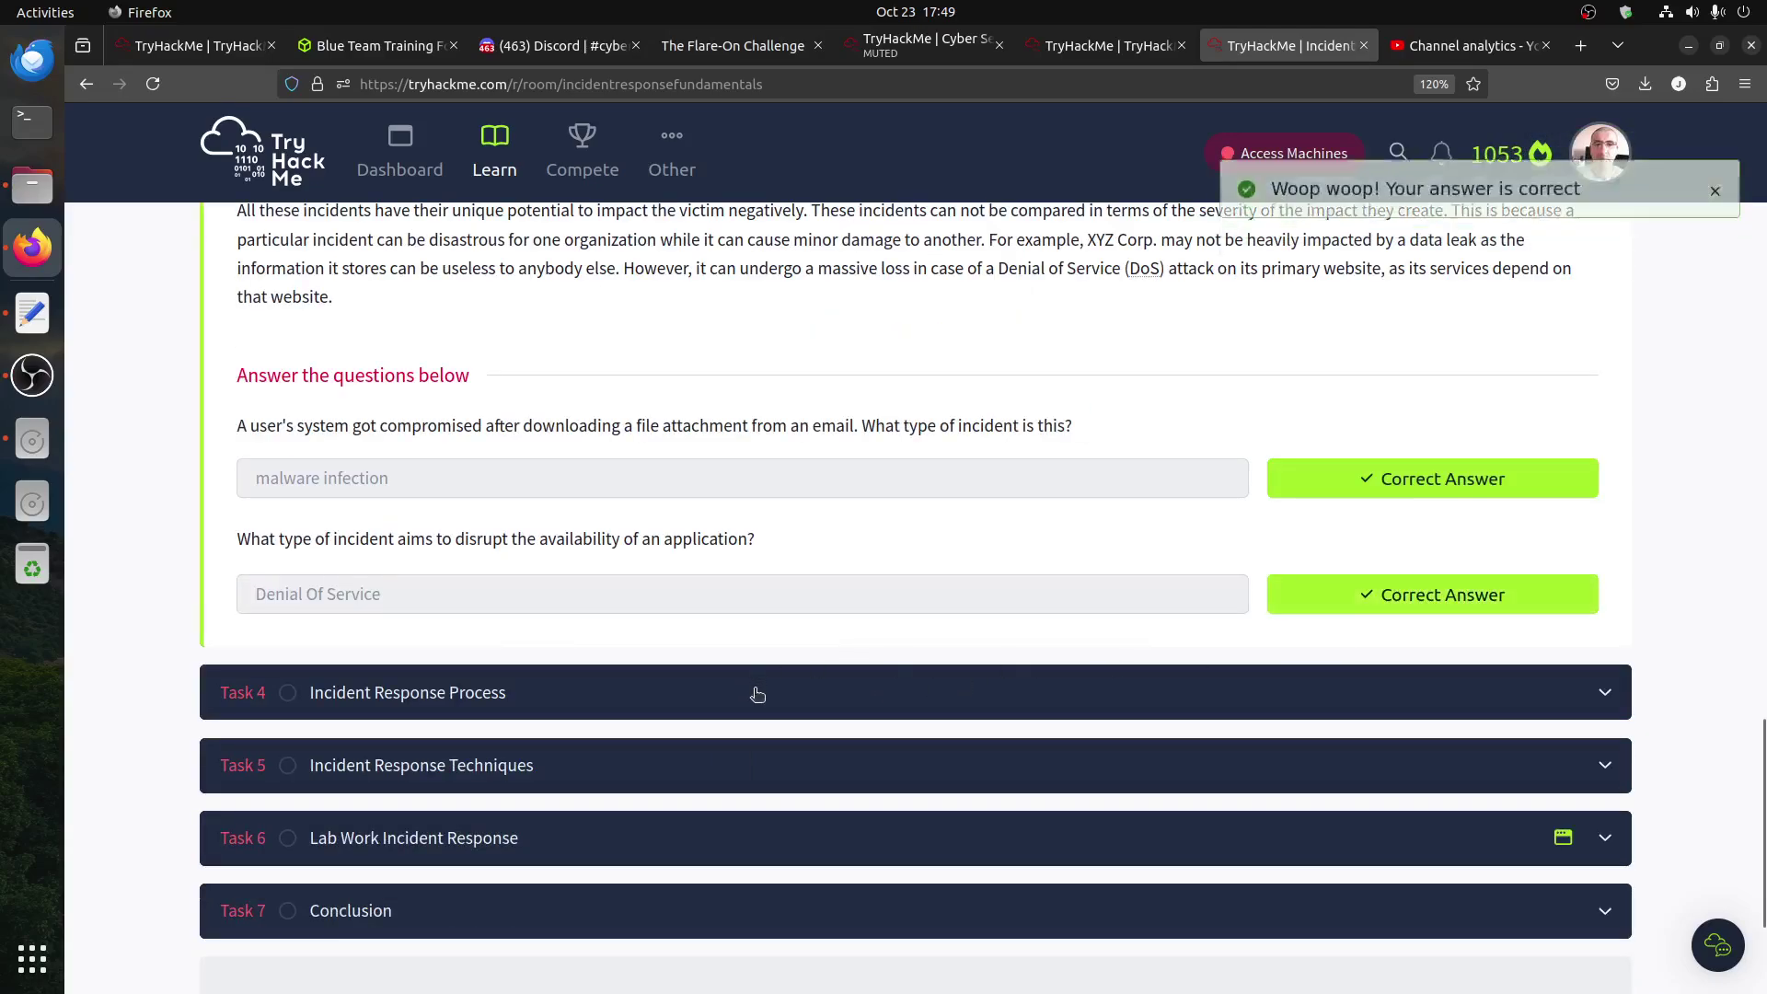
{"action": "left_click", "coordinate": [757, 694]}
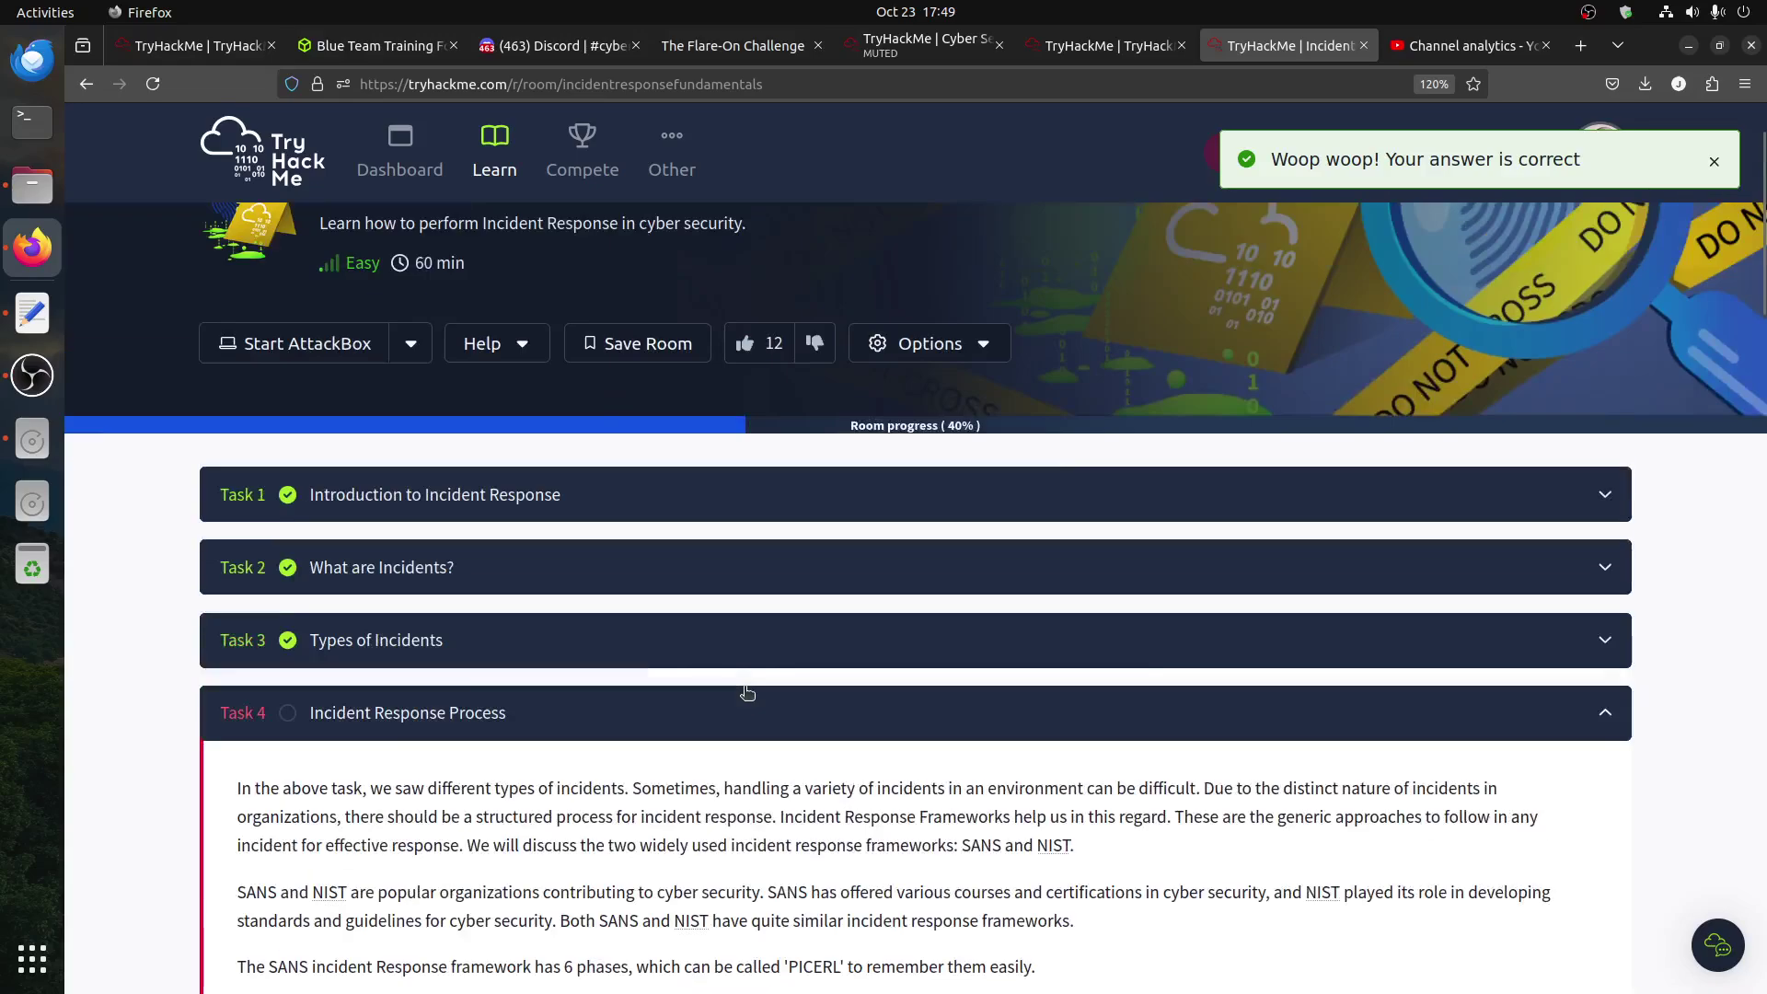
{"action": "scroll", "coordinate": [747, 692], "scroll_direction": "down", "scroll_amount": 2}
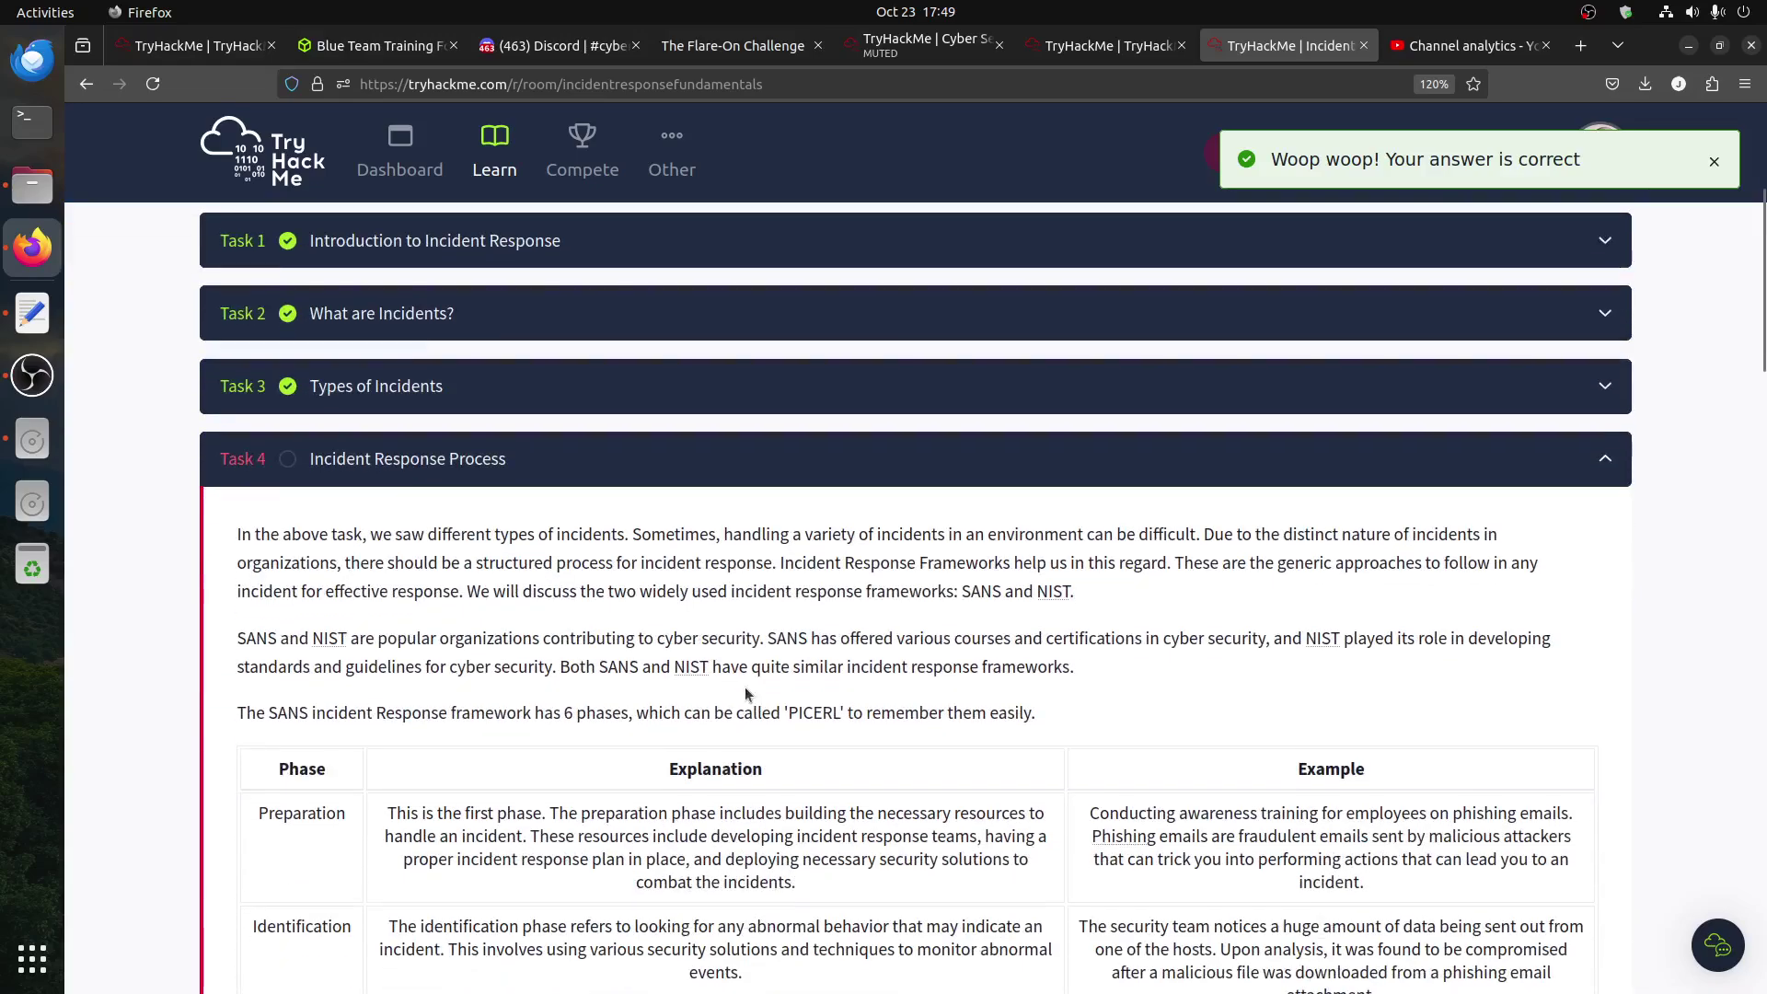
{"action": "scroll", "coordinate": [743, 687], "scroll_direction": "down", "scroll_amount": 5}
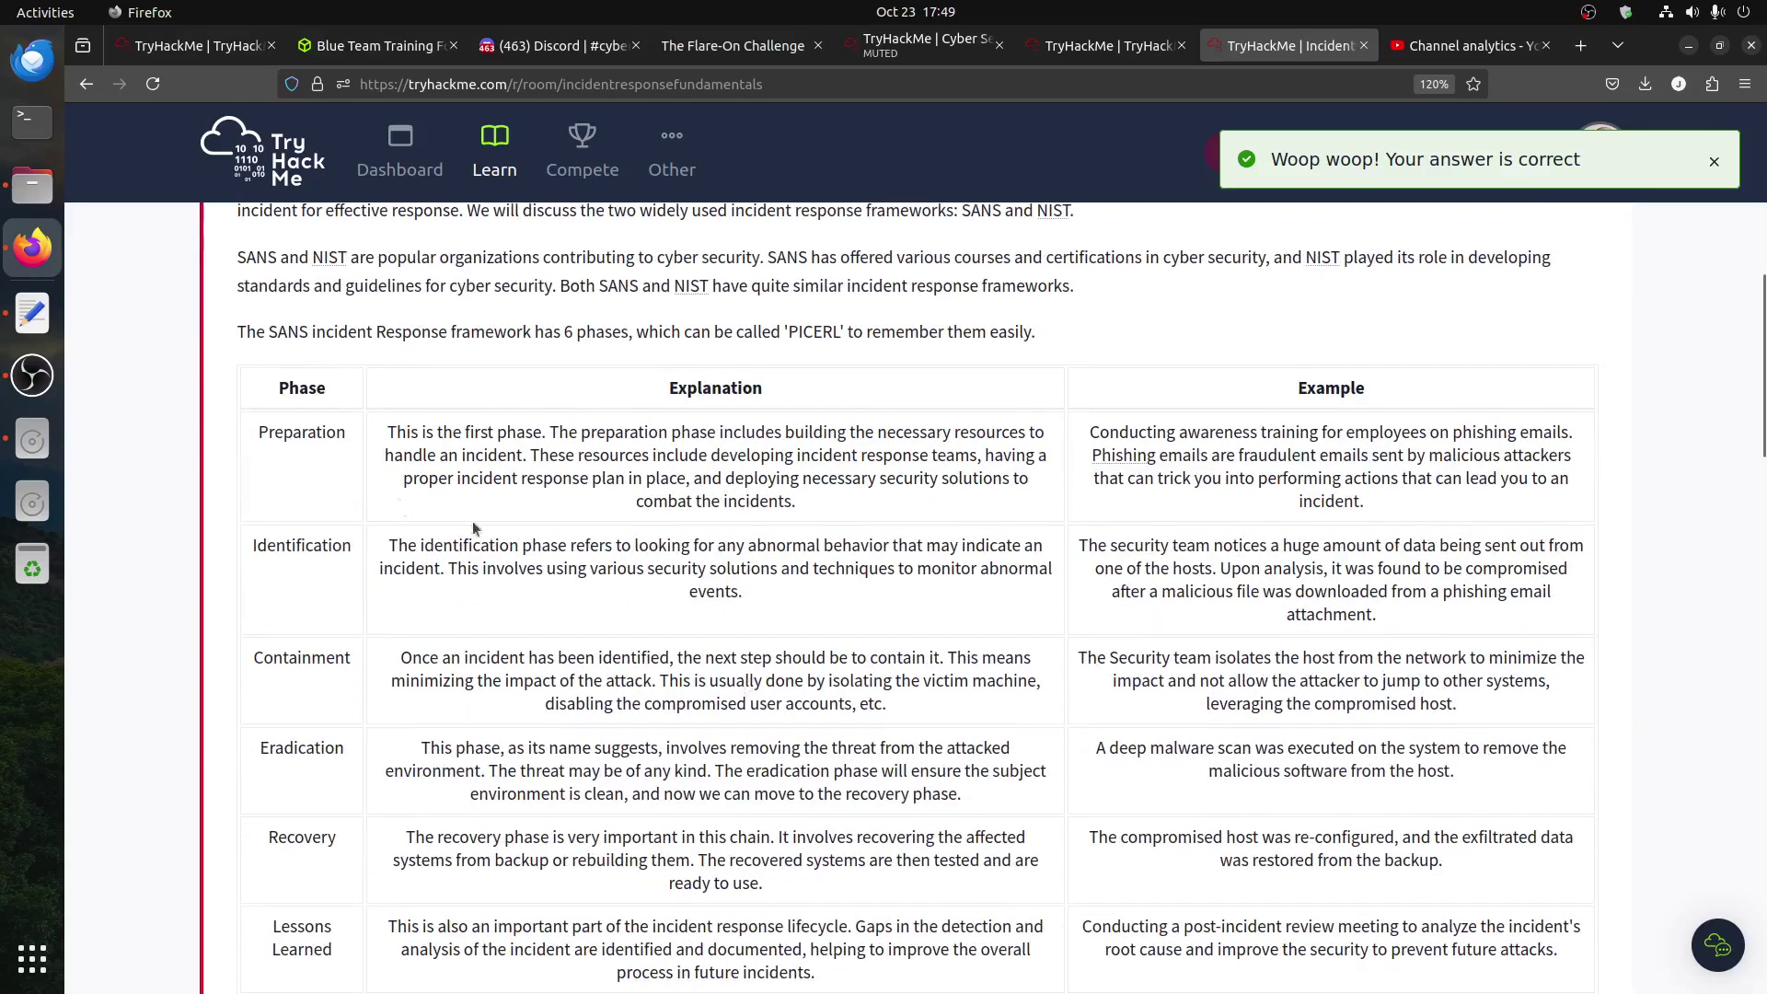
{"action": "scroll", "coordinate": [572, 588], "scroll_direction": "down", "scroll_amount": 5}
{"action": "scroll", "coordinate": [573, 587], "scroll_direction": "down", "scroll_amount": 7}
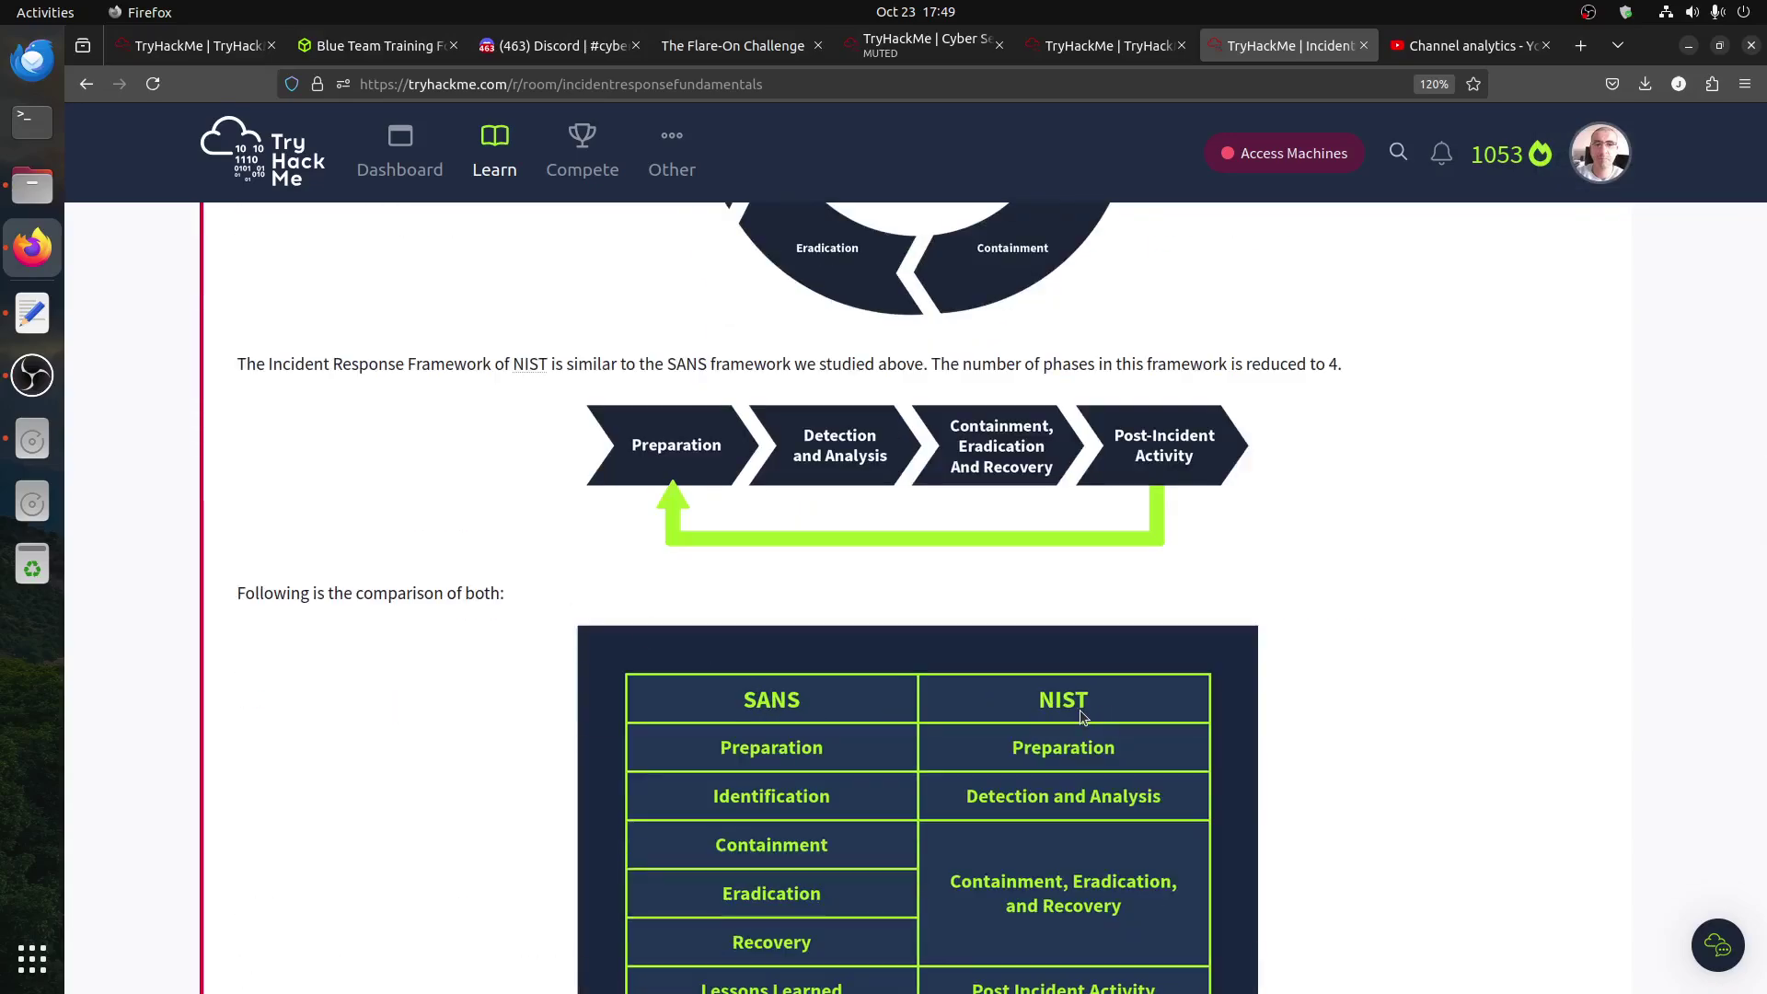
{"action": "scroll", "coordinate": [1080, 709], "scroll_direction": "up", "scroll_amount": 5}
{"action": "scroll", "coordinate": [1065, 706], "scroll_direction": "up", "scroll_amount": 3}
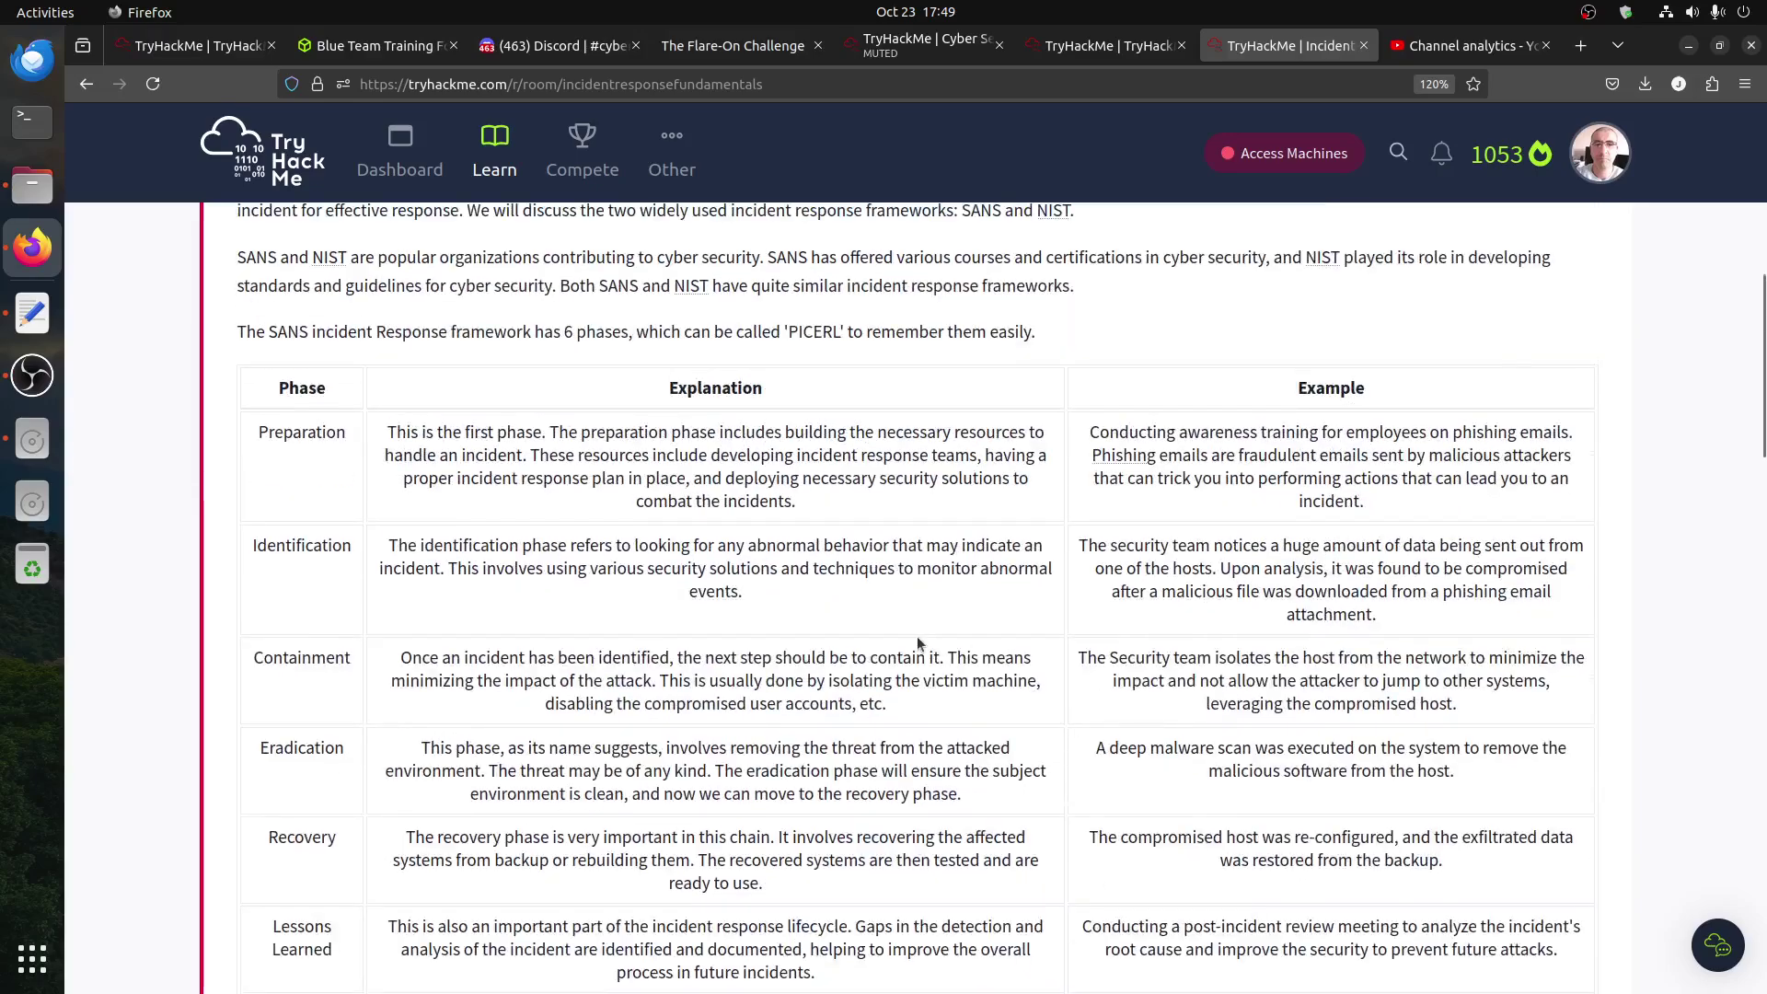
{"action": "left_click_drag", "start_coordinate": [345, 432], "coordinate": [302, 434]}
{"action": "left_click_drag", "start_coordinate": [340, 547], "coordinate": [253, 547]}
{"action": "left_click_drag", "start_coordinate": [354, 658], "coordinate": [261, 659]}
{"action": "scroll", "coordinate": [303, 609], "scroll_direction": "down", "scroll_amount": 2}
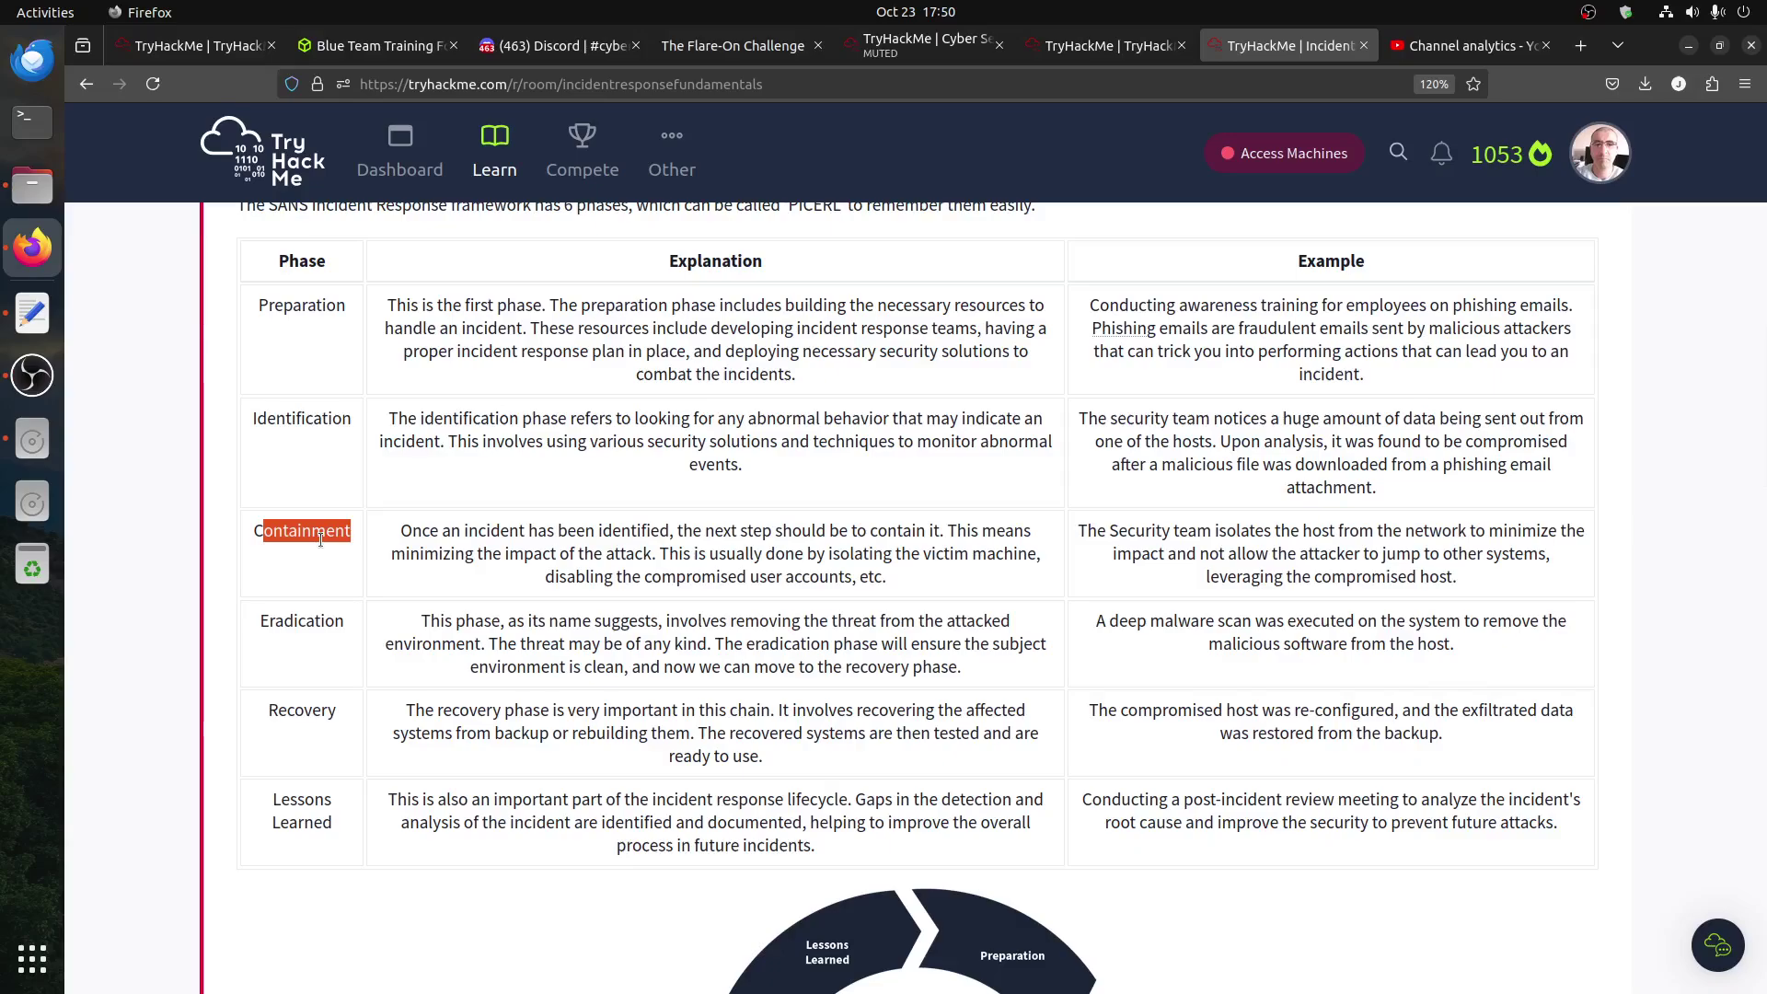
{"action": "scroll", "coordinate": [320, 539], "scroll_direction": "down", "scroll_amount": 4}
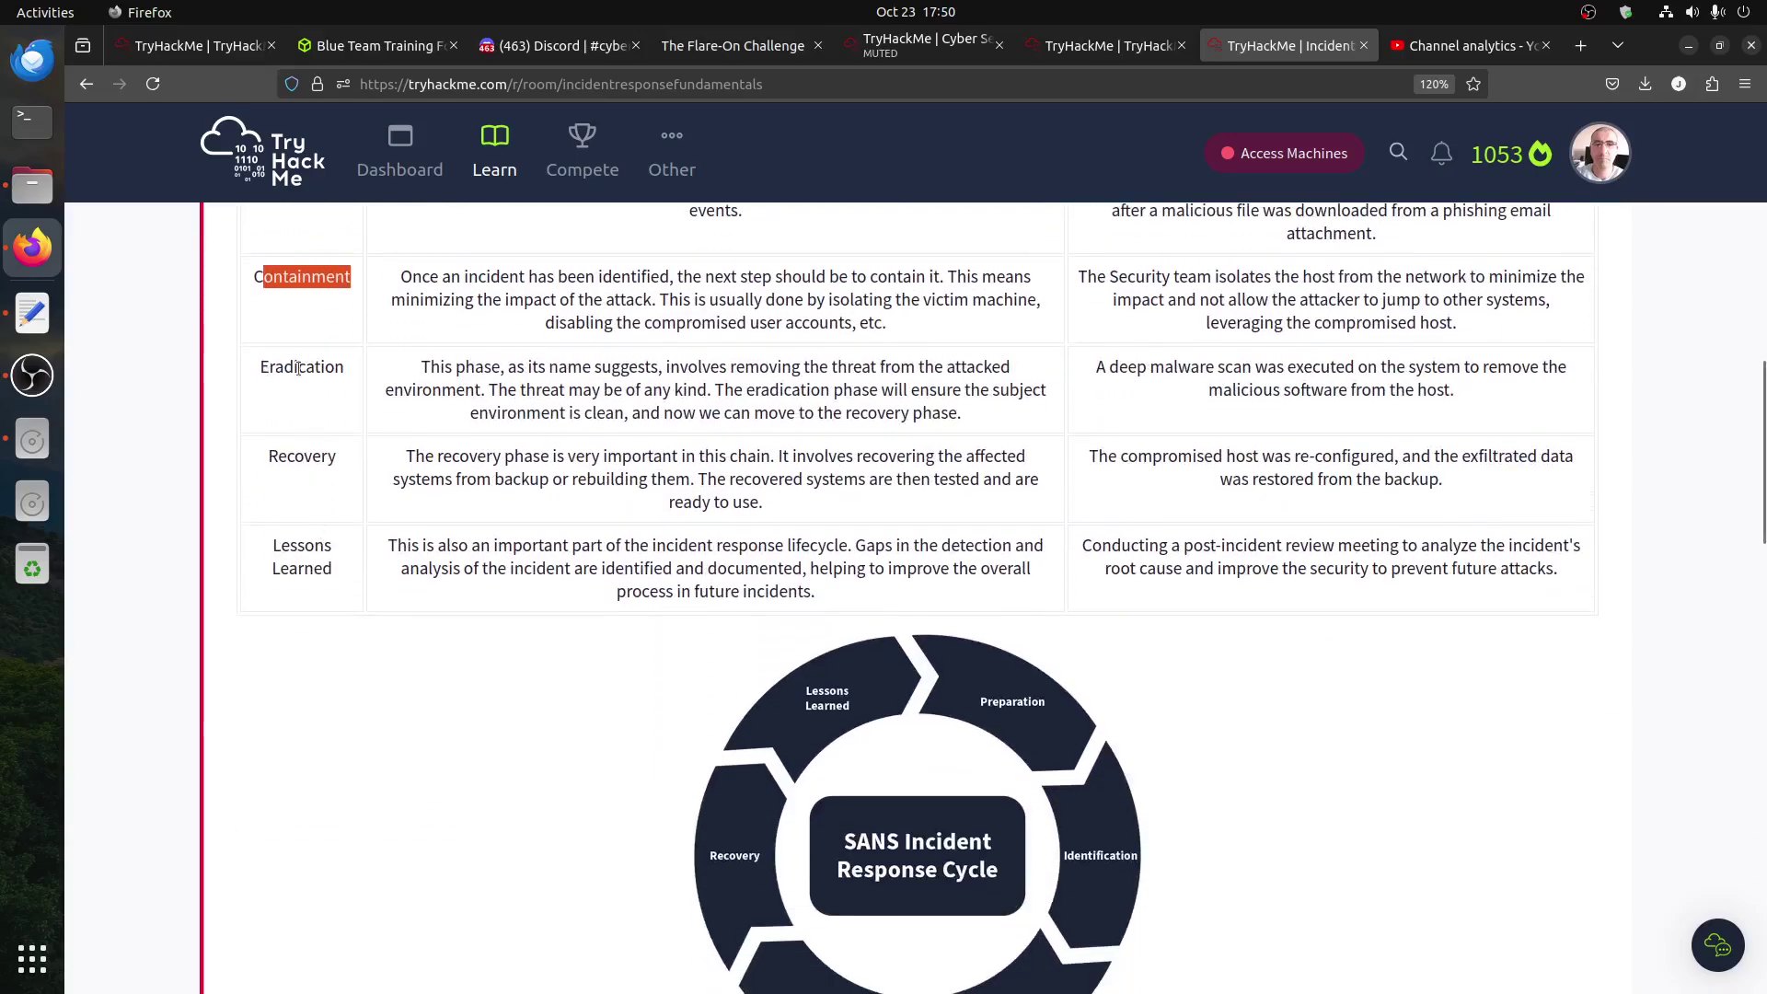
{"action": "left_click_drag", "start_coordinate": [304, 504], "coordinate": [430, 633]}
{"action": "left_click", "coordinate": [478, 668]}
{"action": "scroll", "coordinate": [480, 667], "scroll_direction": "down", "scroll_amount": 10}
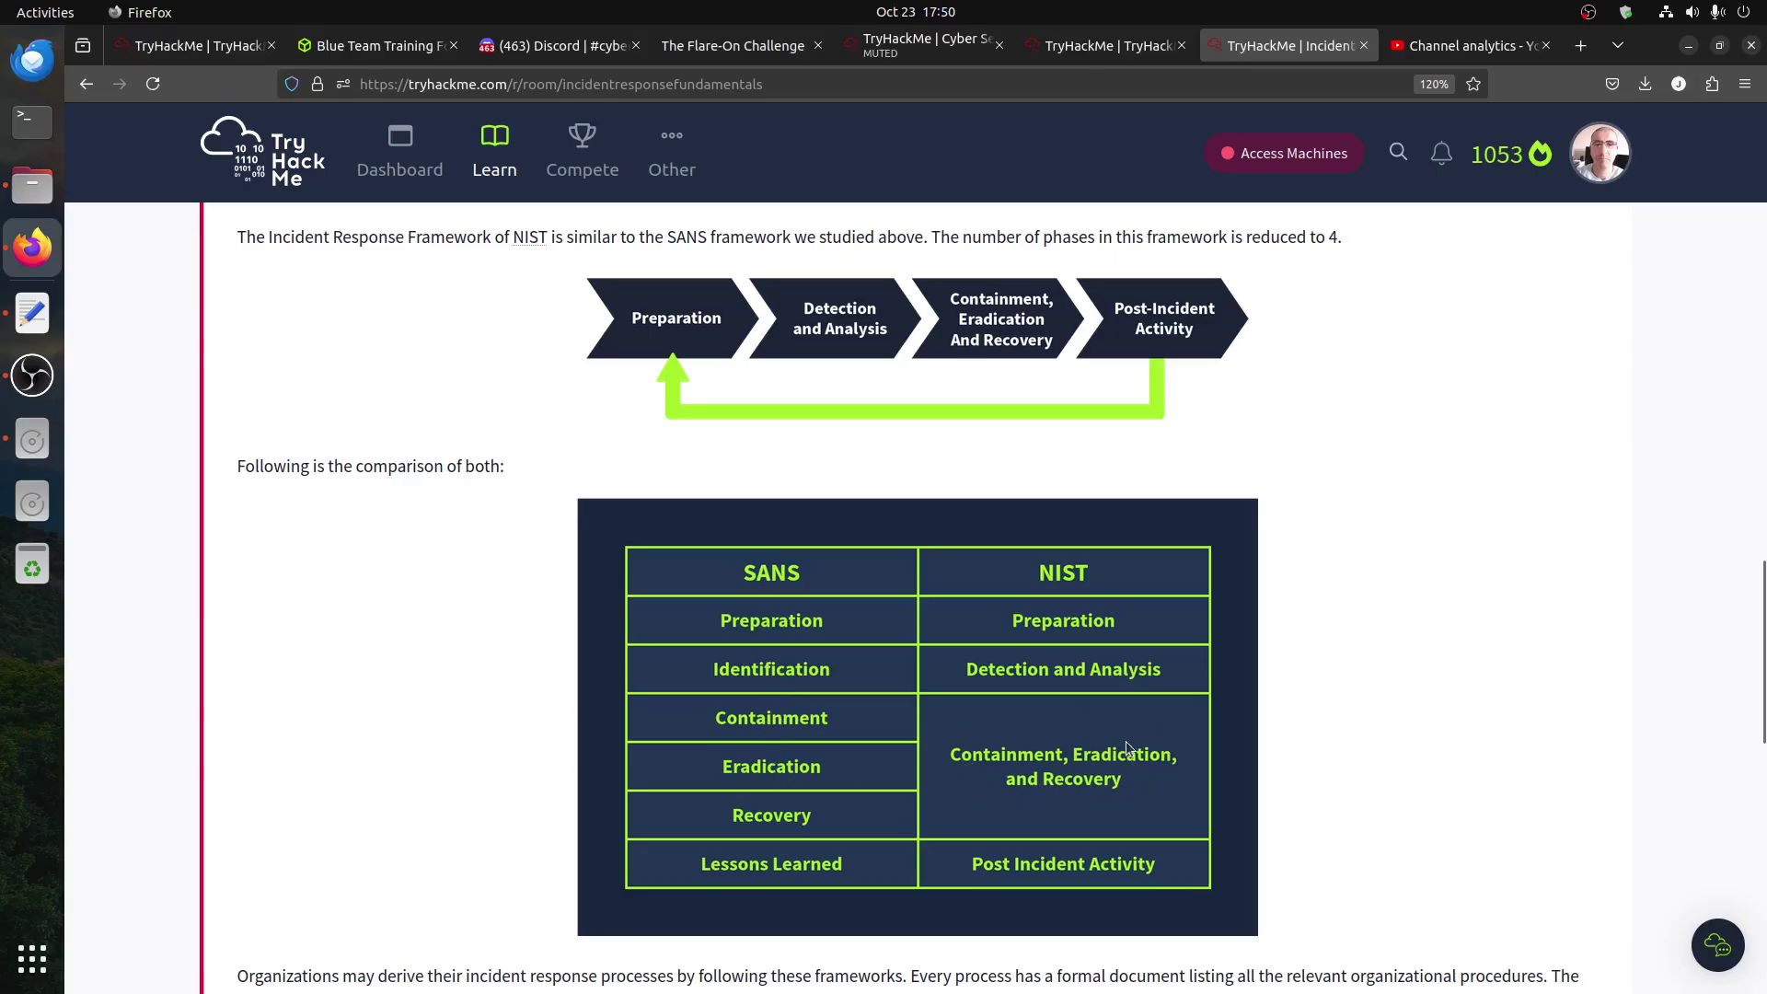
{"action": "scroll", "coordinate": [1106, 795], "scroll_direction": "down", "scroll_amount": 2}
{"action": "scroll", "coordinate": [820, 647], "scroll_direction": "down", "scroll_amount": 1}
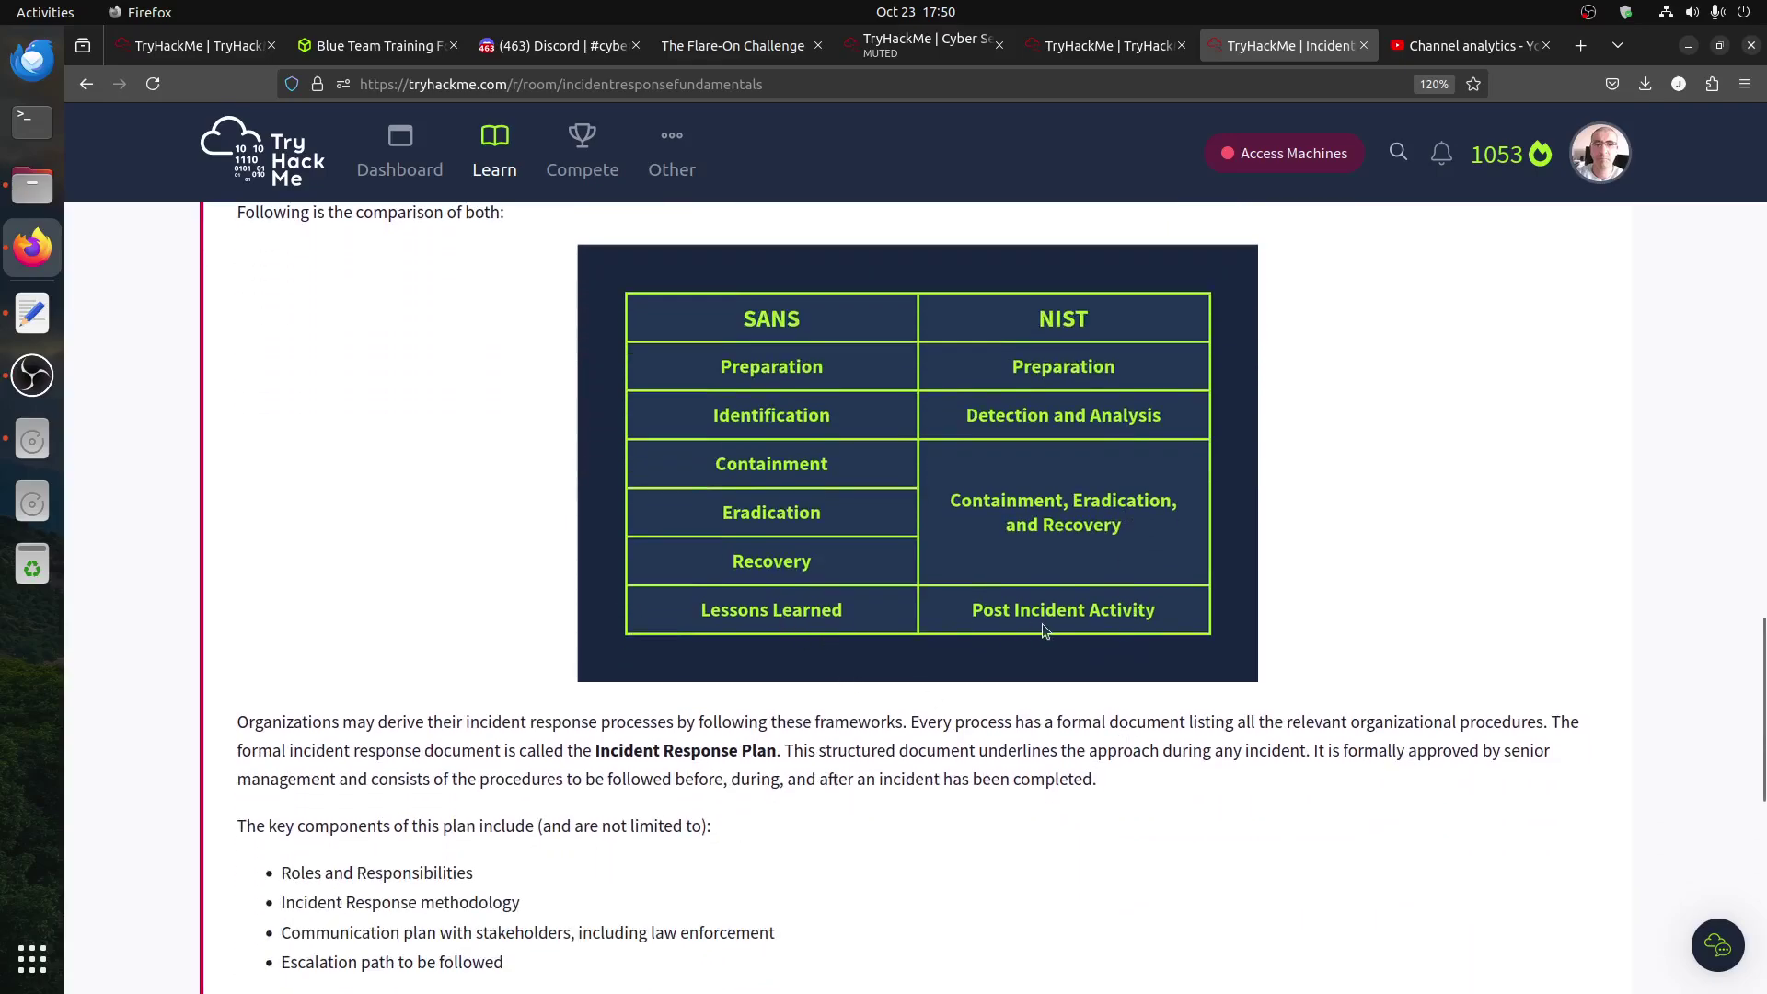
{"action": "scroll", "coordinate": [1093, 631], "scroll_direction": "down", "scroll_amount": 3}
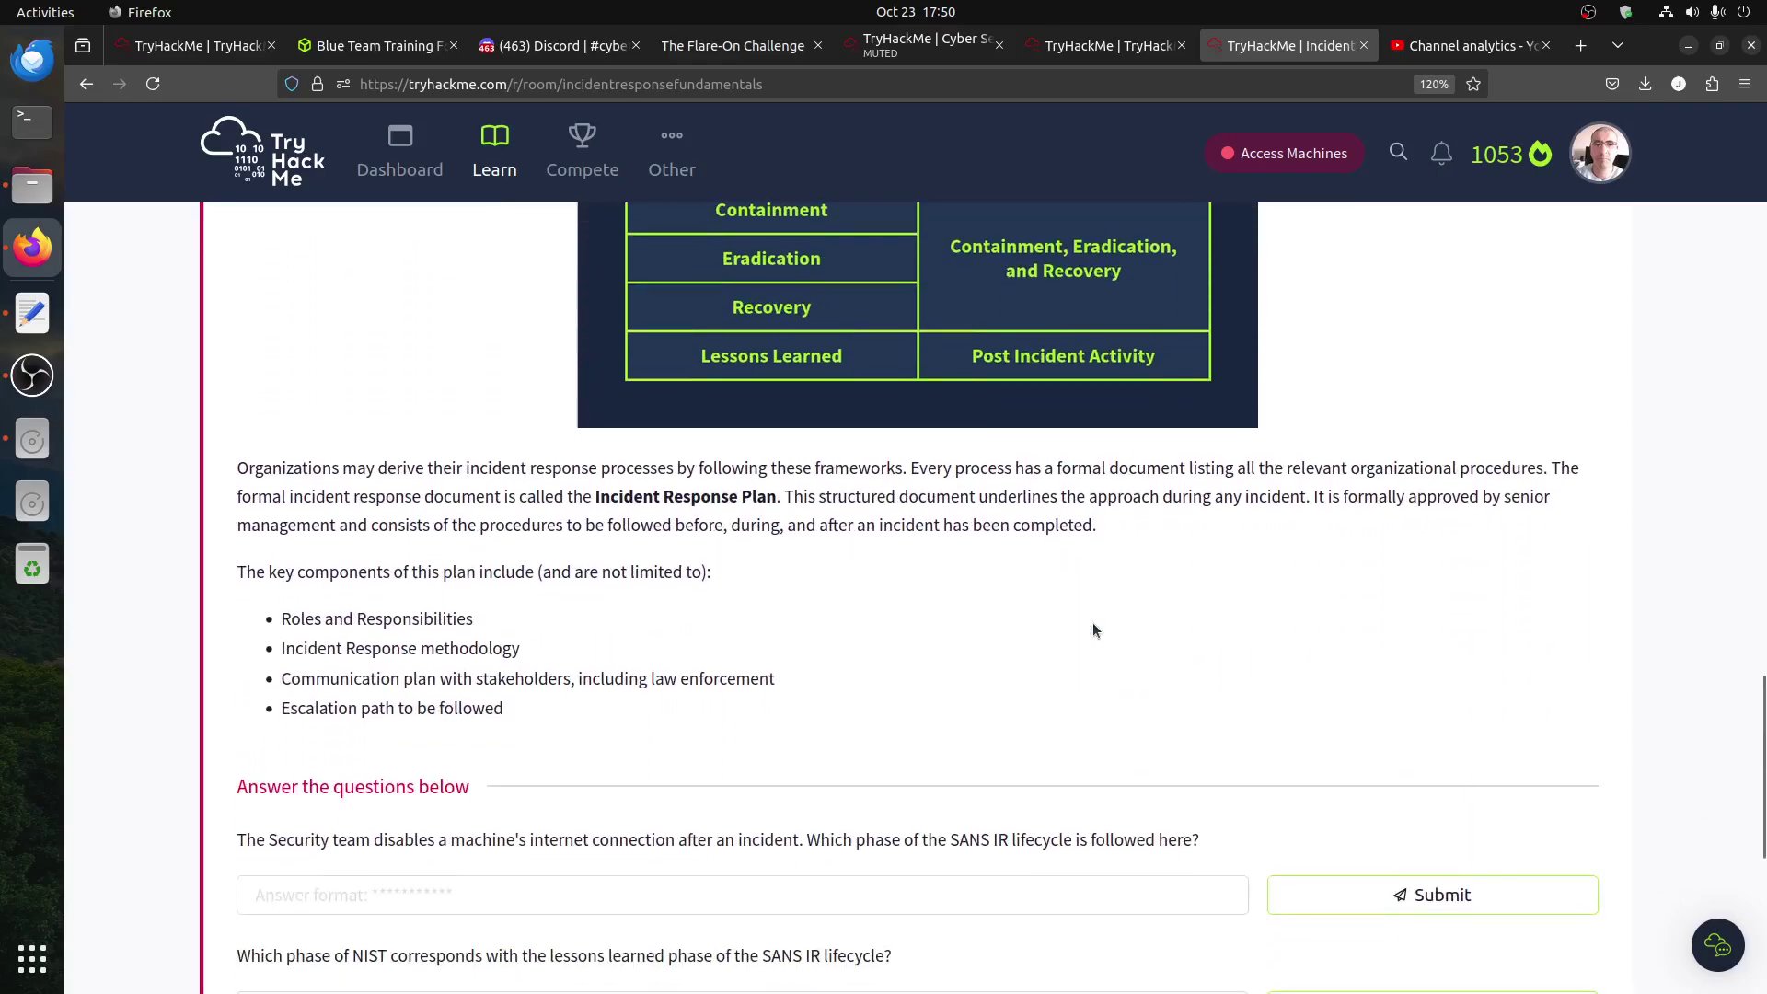
{"action": "scroll", "coordinate": [1092, 630], "scroll_direction": "down", "scroll_amount": 4}
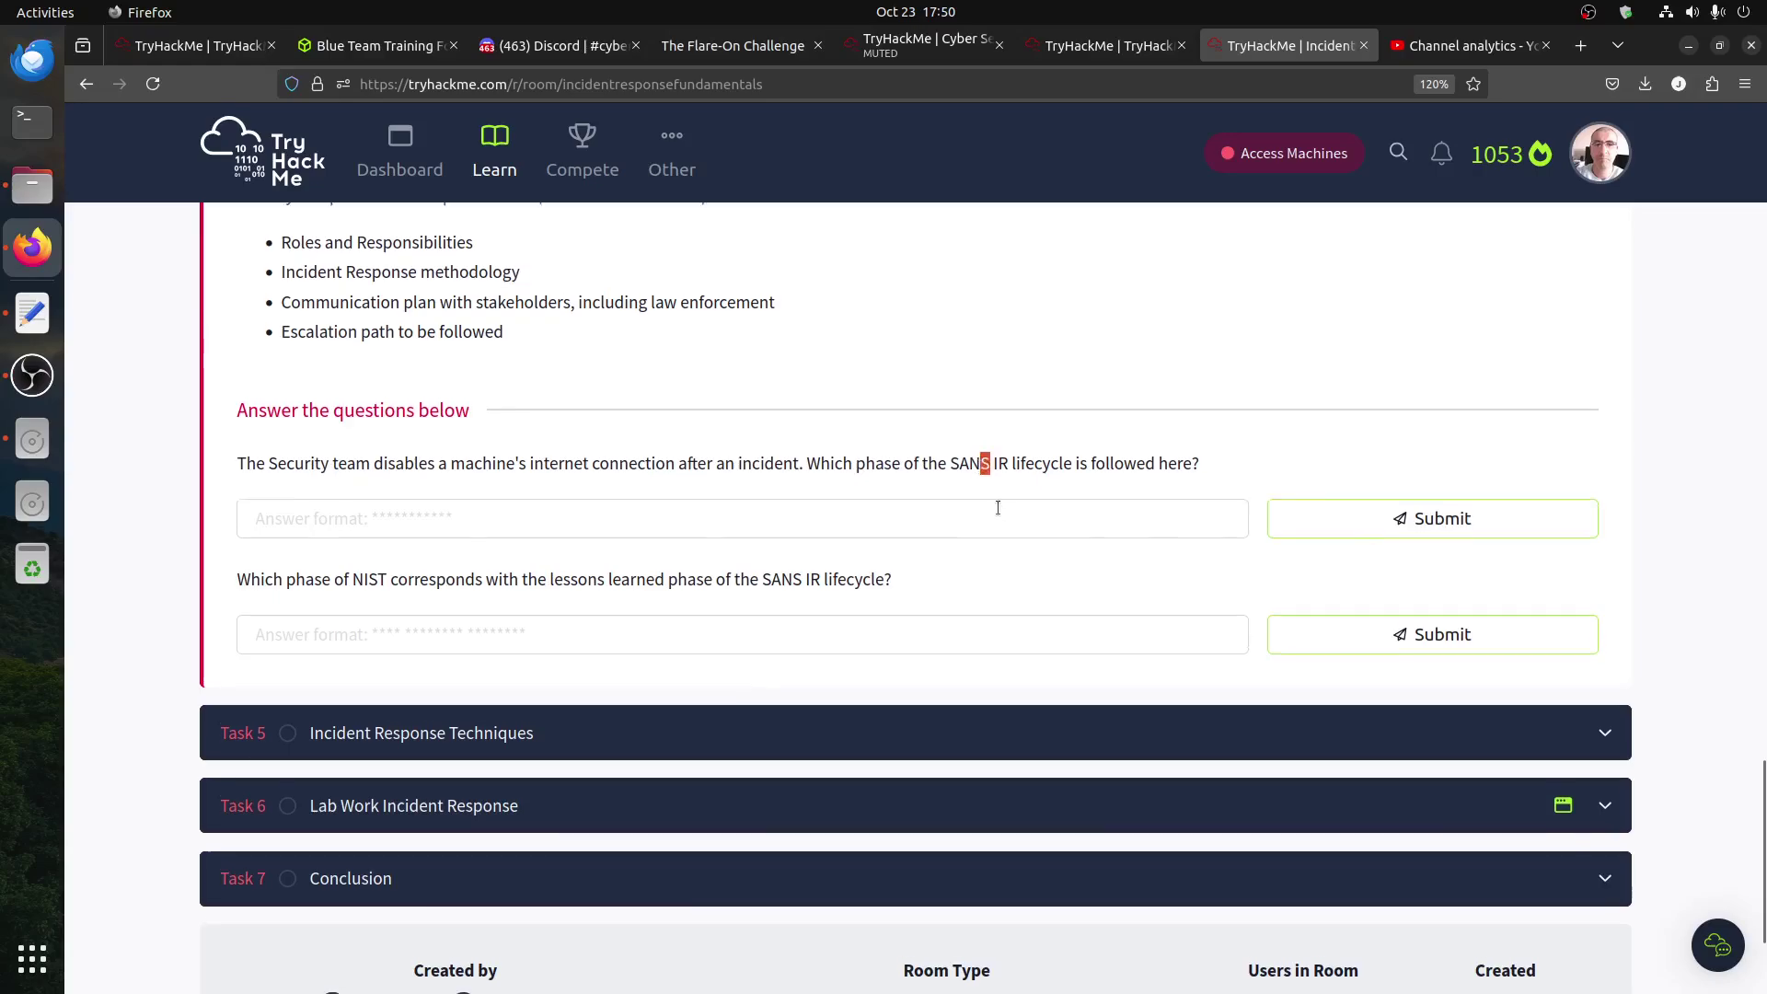
{"action": "scroll", "coordinate": [988, 465], "scroll_direction": "up", "scroll_amount": 3}
{"action": "scroll", "coordinate": [1001, 515], "scroll_direction": "up", "scroll_amount": 2}
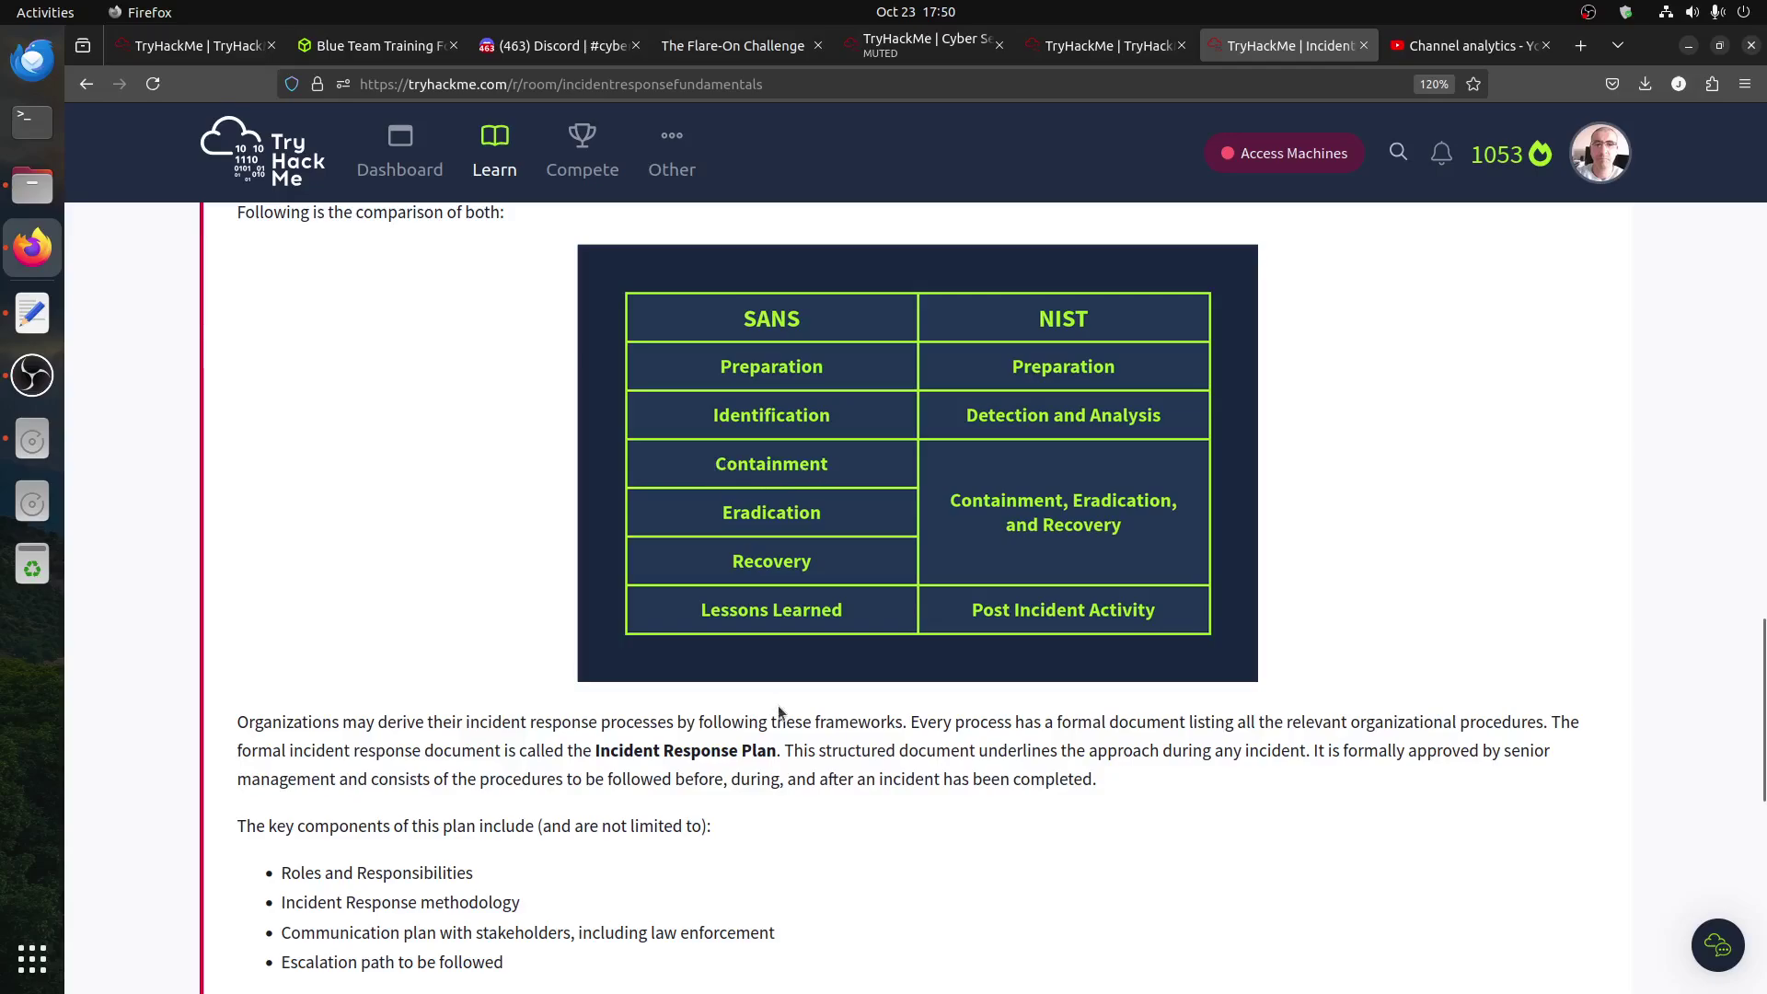
{"action": "scroll", "coordinate": [778, 714], "scroll_direction": "down", "scroll_amount": 3}
- Answer 'containment' for the SANS phase and 'post incident activity' for NIST lessons learned
{"action": "left_click", "coordinate": [533, 896]}
{"action": "type", "text": "c"}
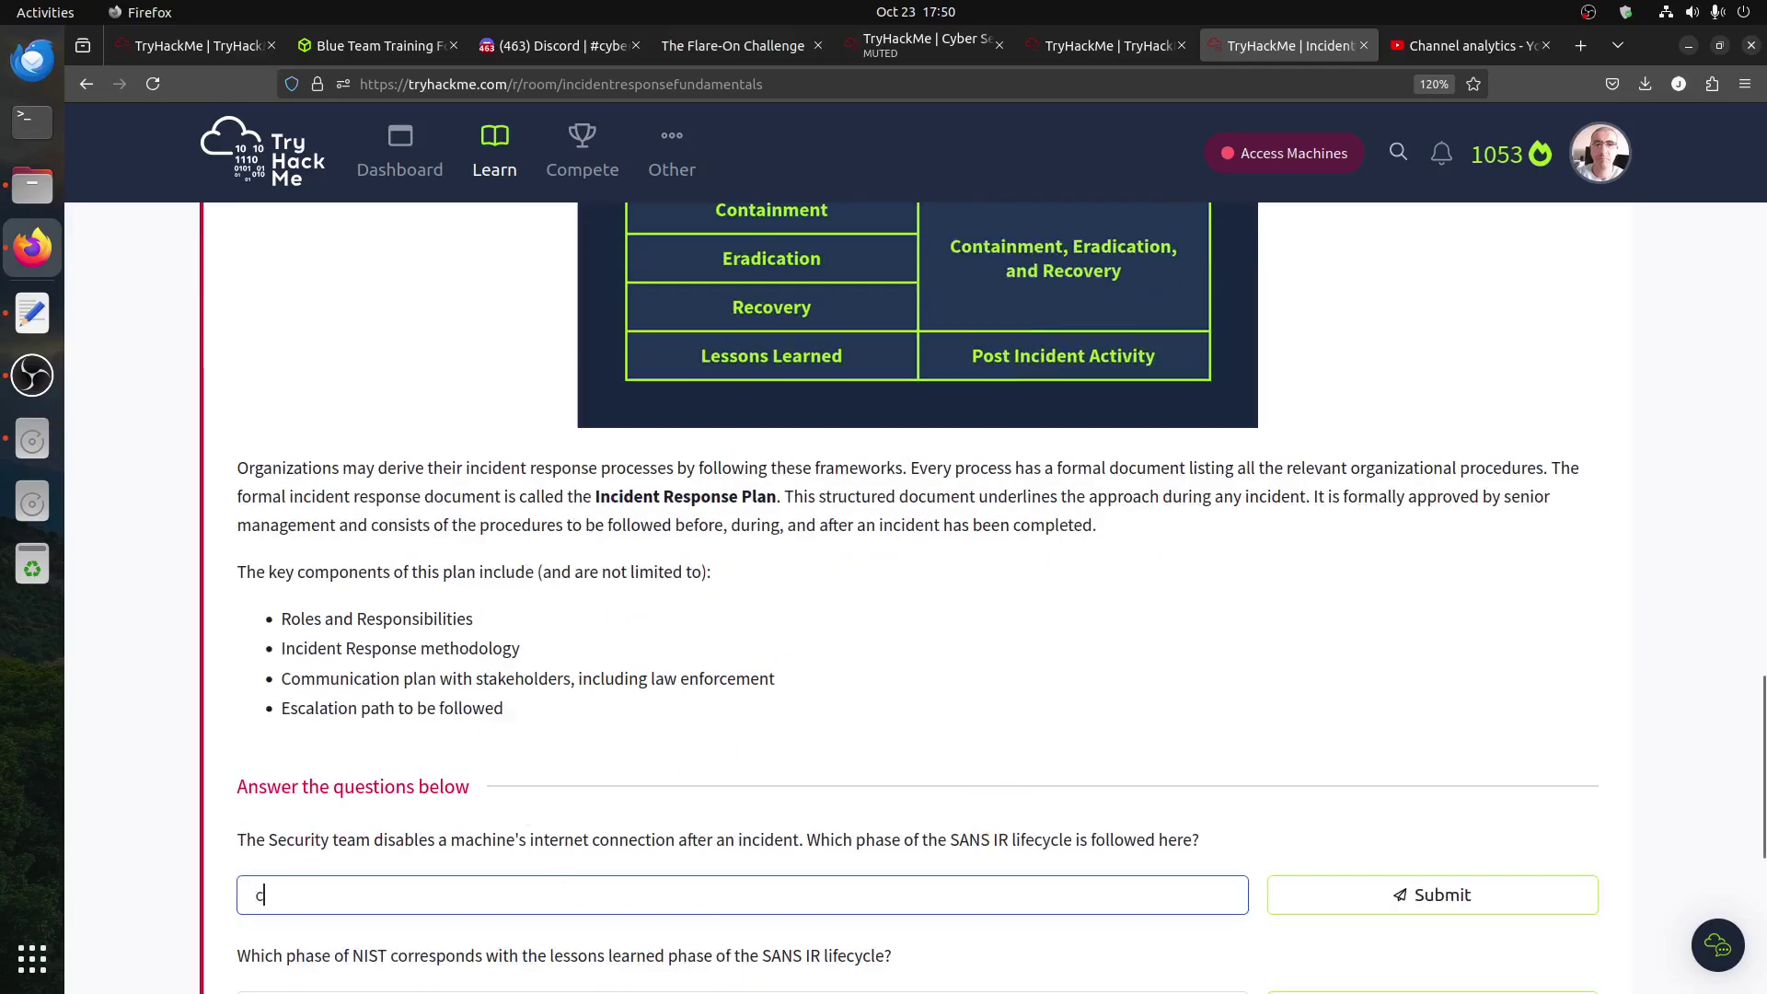
{"action": "type", "text": "ontain"}
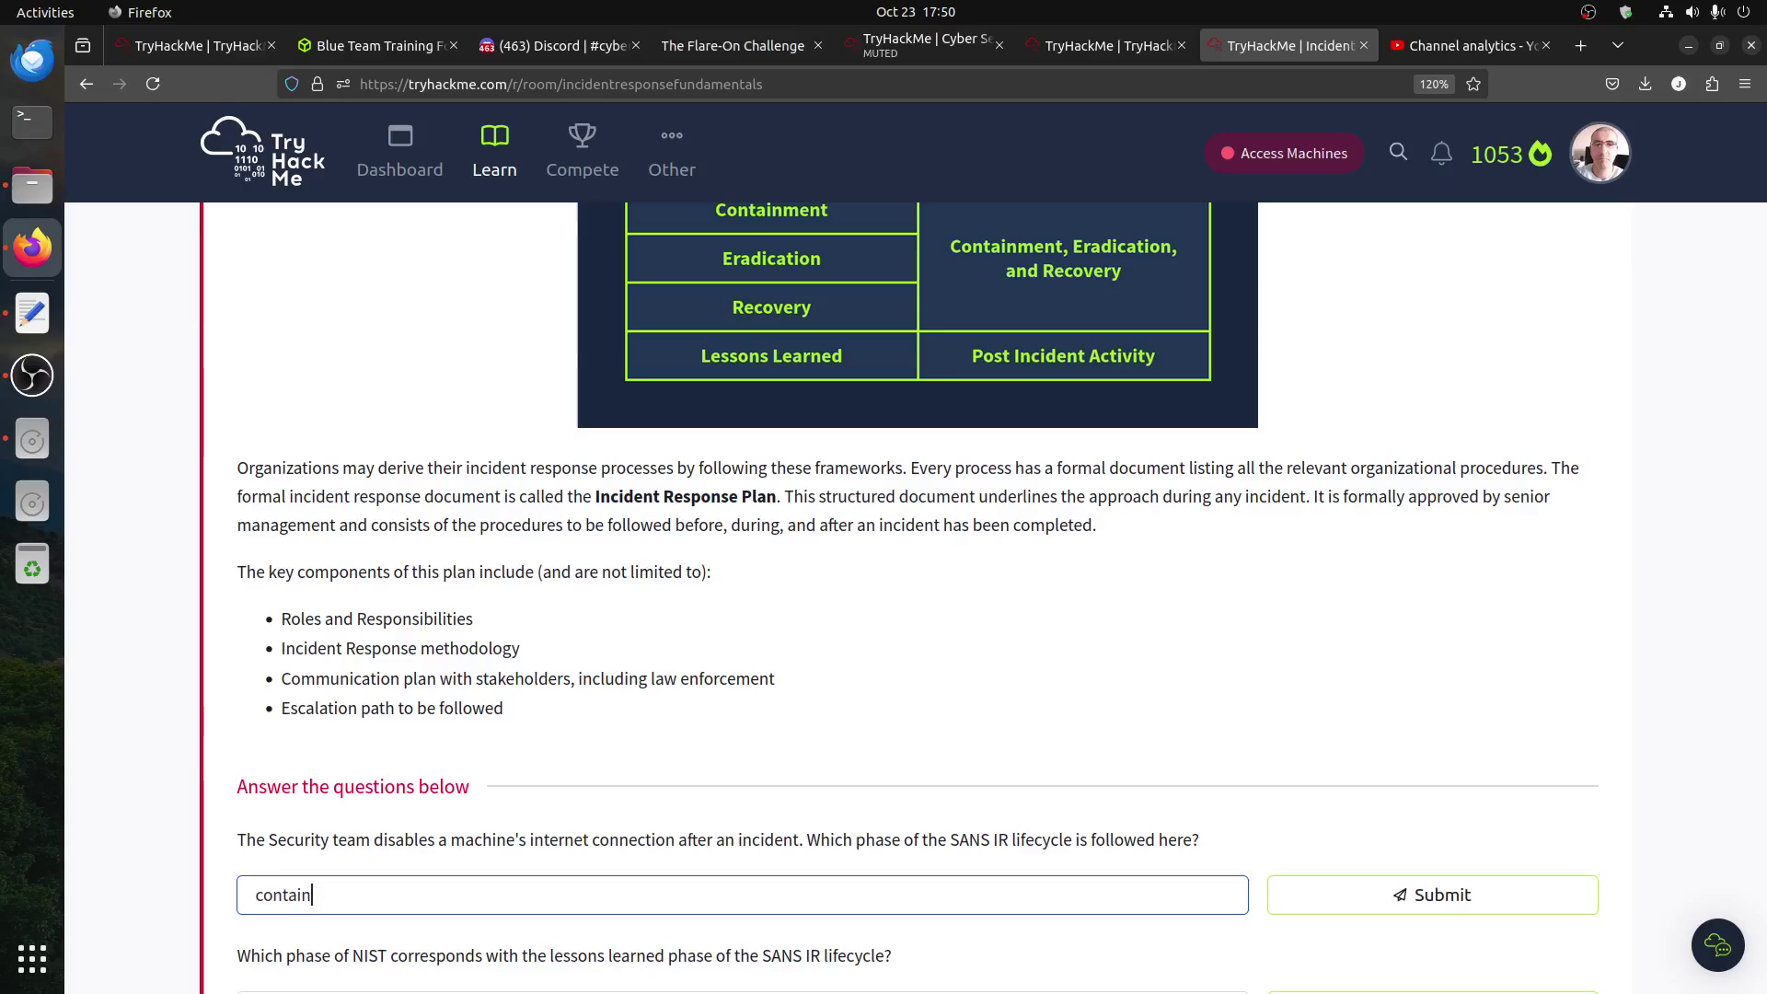
{"action": "type", "text": "mn"}
{"action": "type", "text": "ent"}
{"action": "scroll", "coordinate": [1381, 553], "scroll_direction": "down", "scroll_amount": 4}
{"action": "left_click", "coordinate": [1400, 515]}
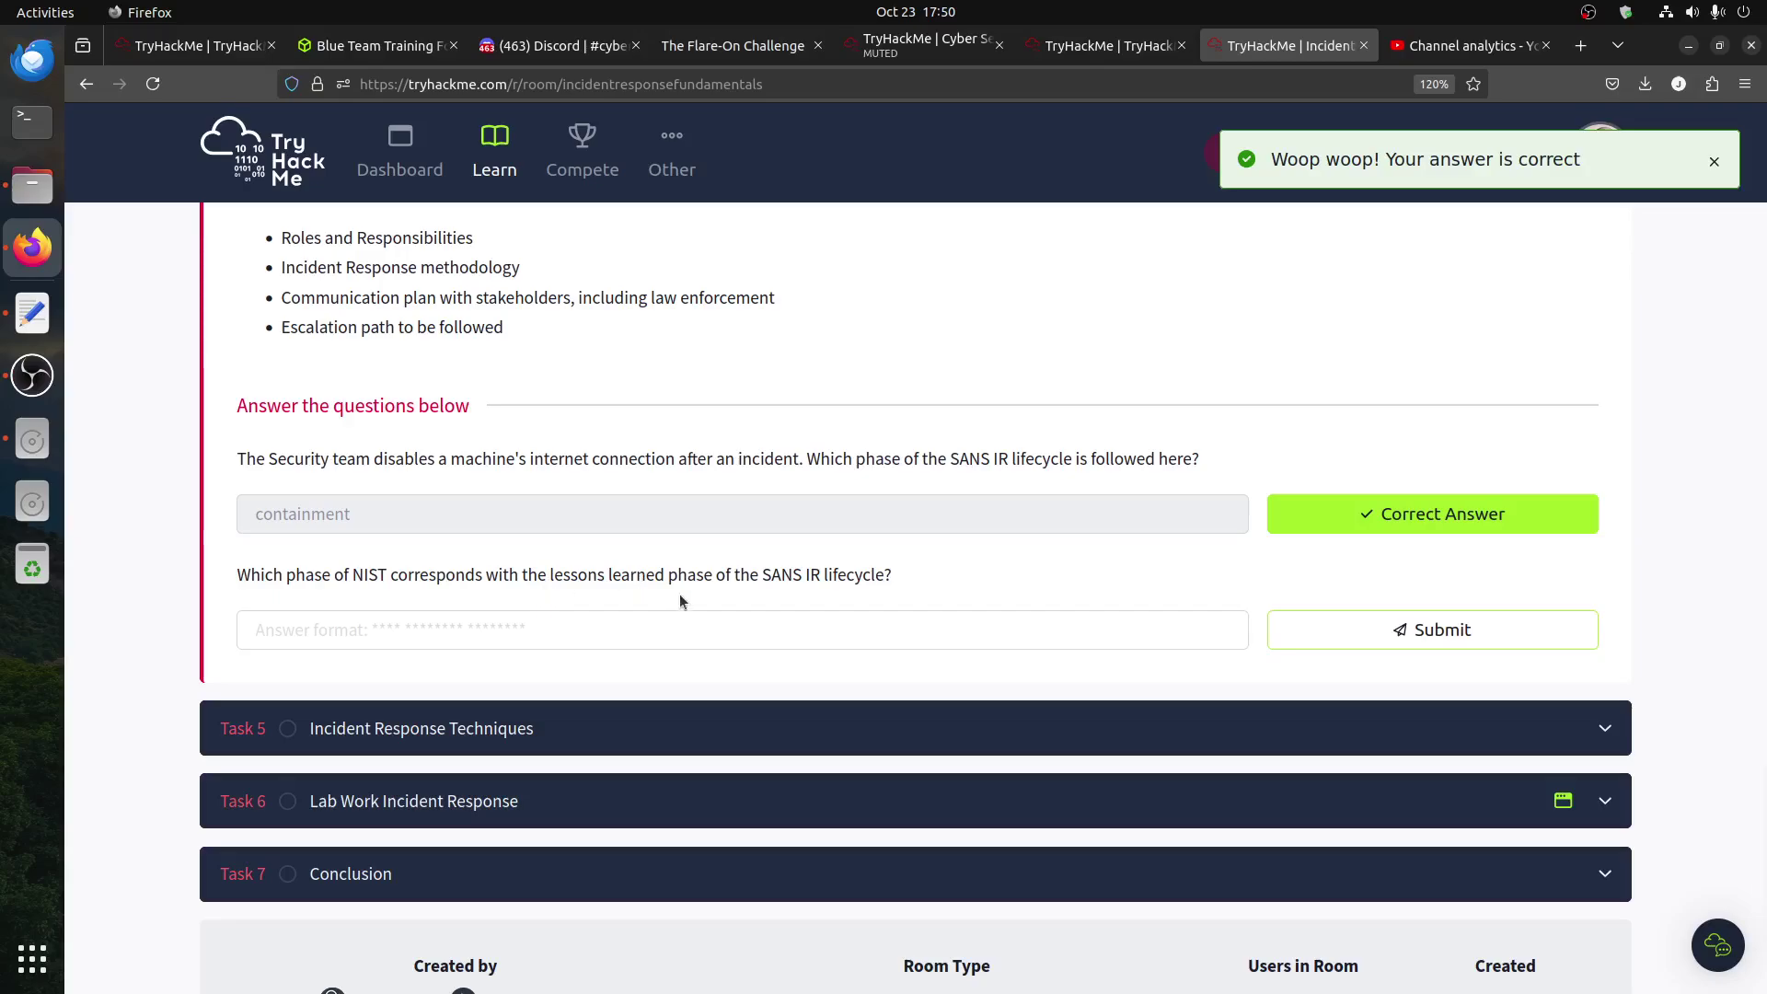
{"action": "scroll", "coordinate": [679, 595], "scroll_direction": "up", "scroll_amount": 2}
{"action": "scroll", "coordinate": [773, 538], "scroll_direction": "up", "scroll_amount": 3}
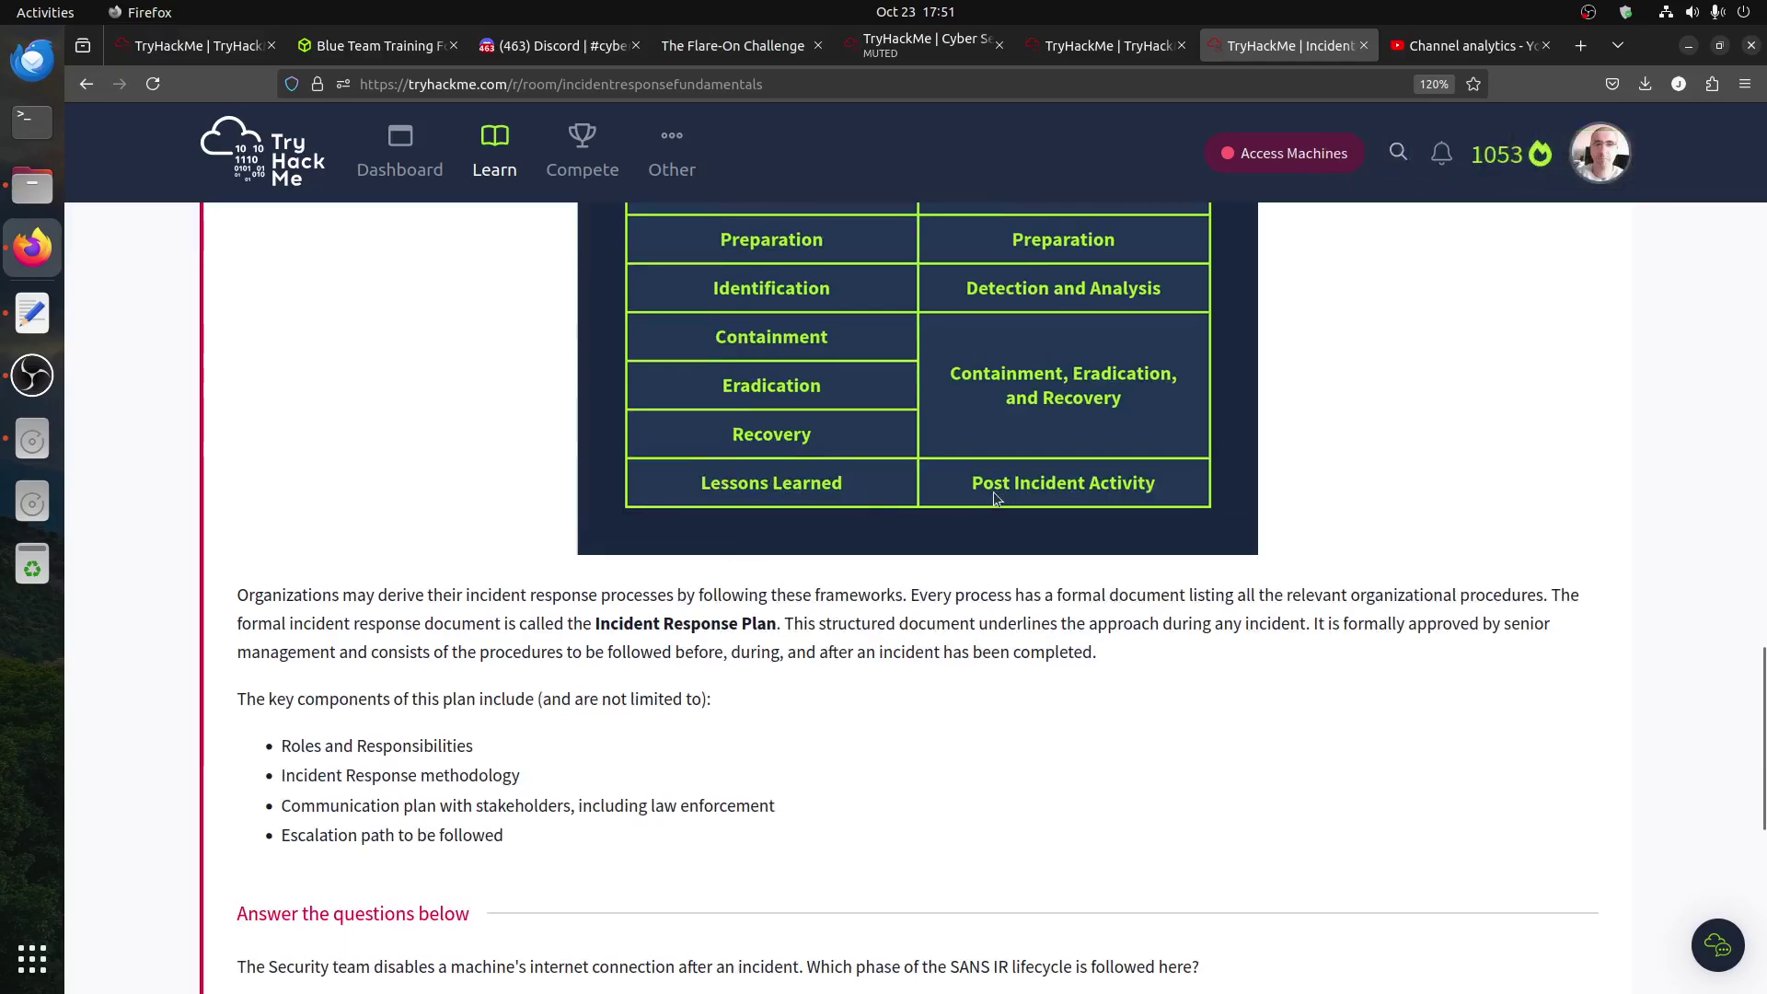
{"action": "scroll", "coordinate": [1058, 549], "scroll_direction": "down", "scroll_amount": 3}
{"action": "scroll", "coordinate": [624, 628], "scroll_direction": "down", "scroll_amount": 2}
{"action": "left_click", "coordinate": [625, 629]}
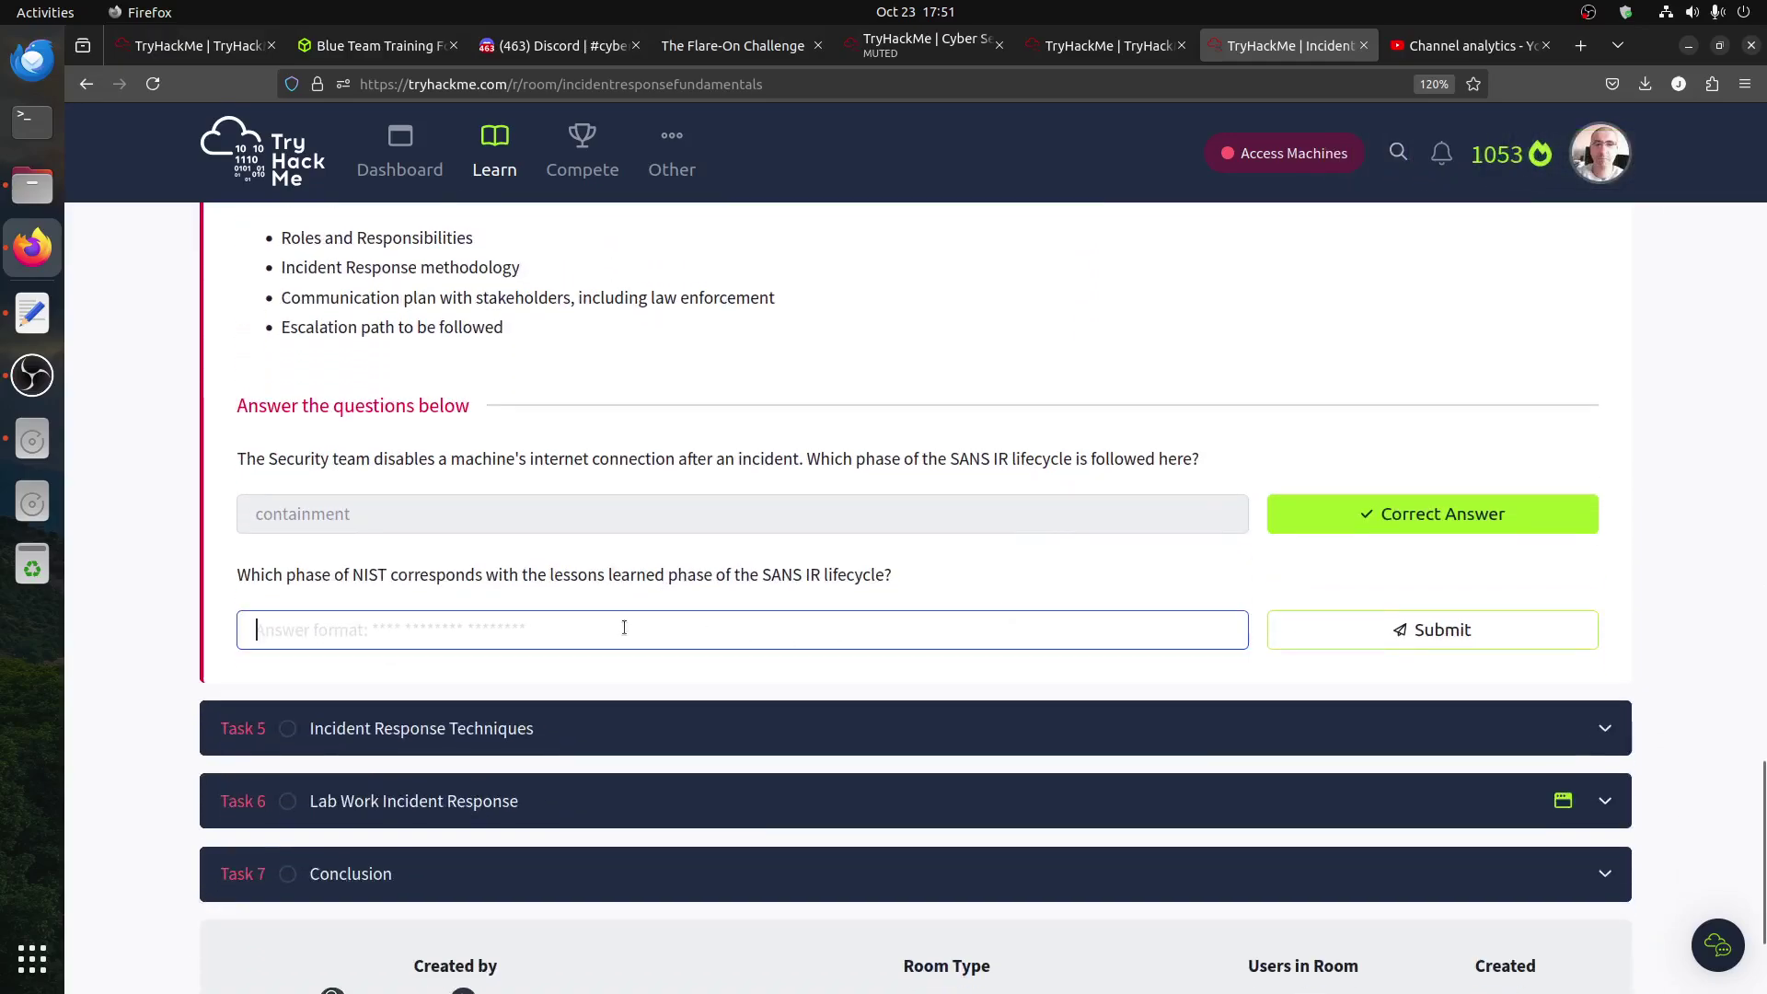
{"action": "type", "text": "p"}
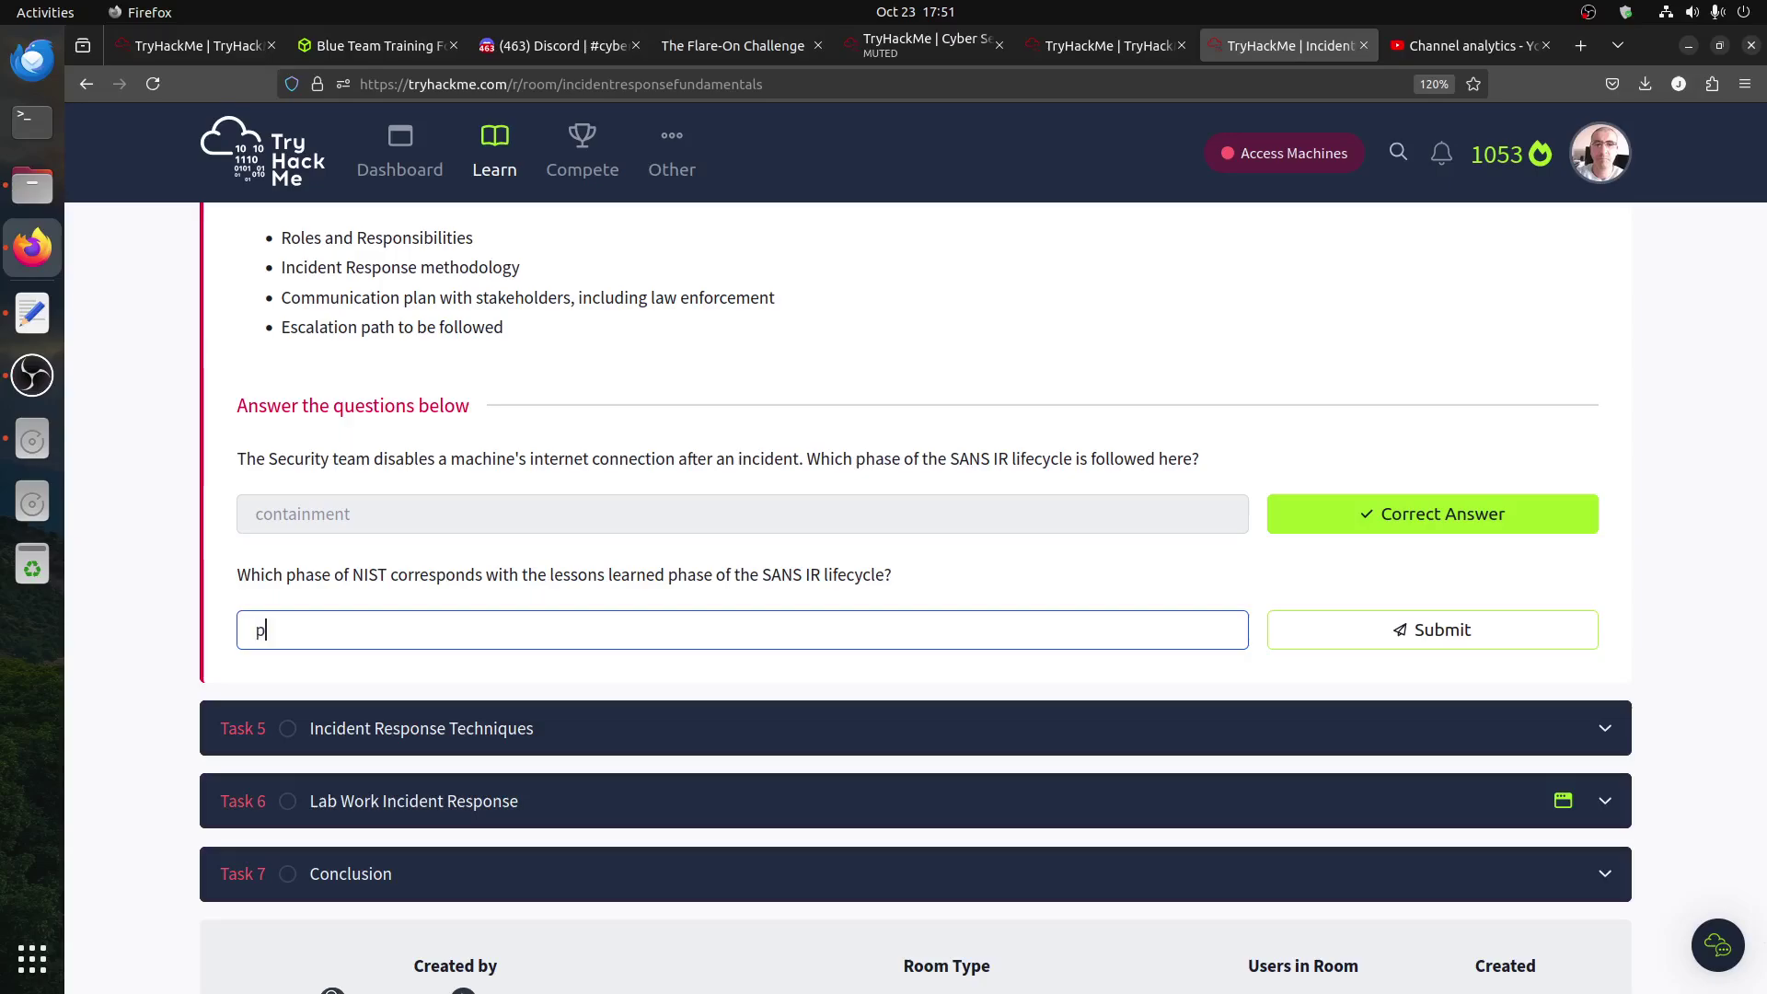
{"action": "type", "text": "ost incid"}
{"action": "type", "text": "ent acti"}
{"action": "type", "text": "vit"}
{"action": "scroll", "coordinate": [679, 588], "scroll_direction": "up", "scroll_amount": 5}
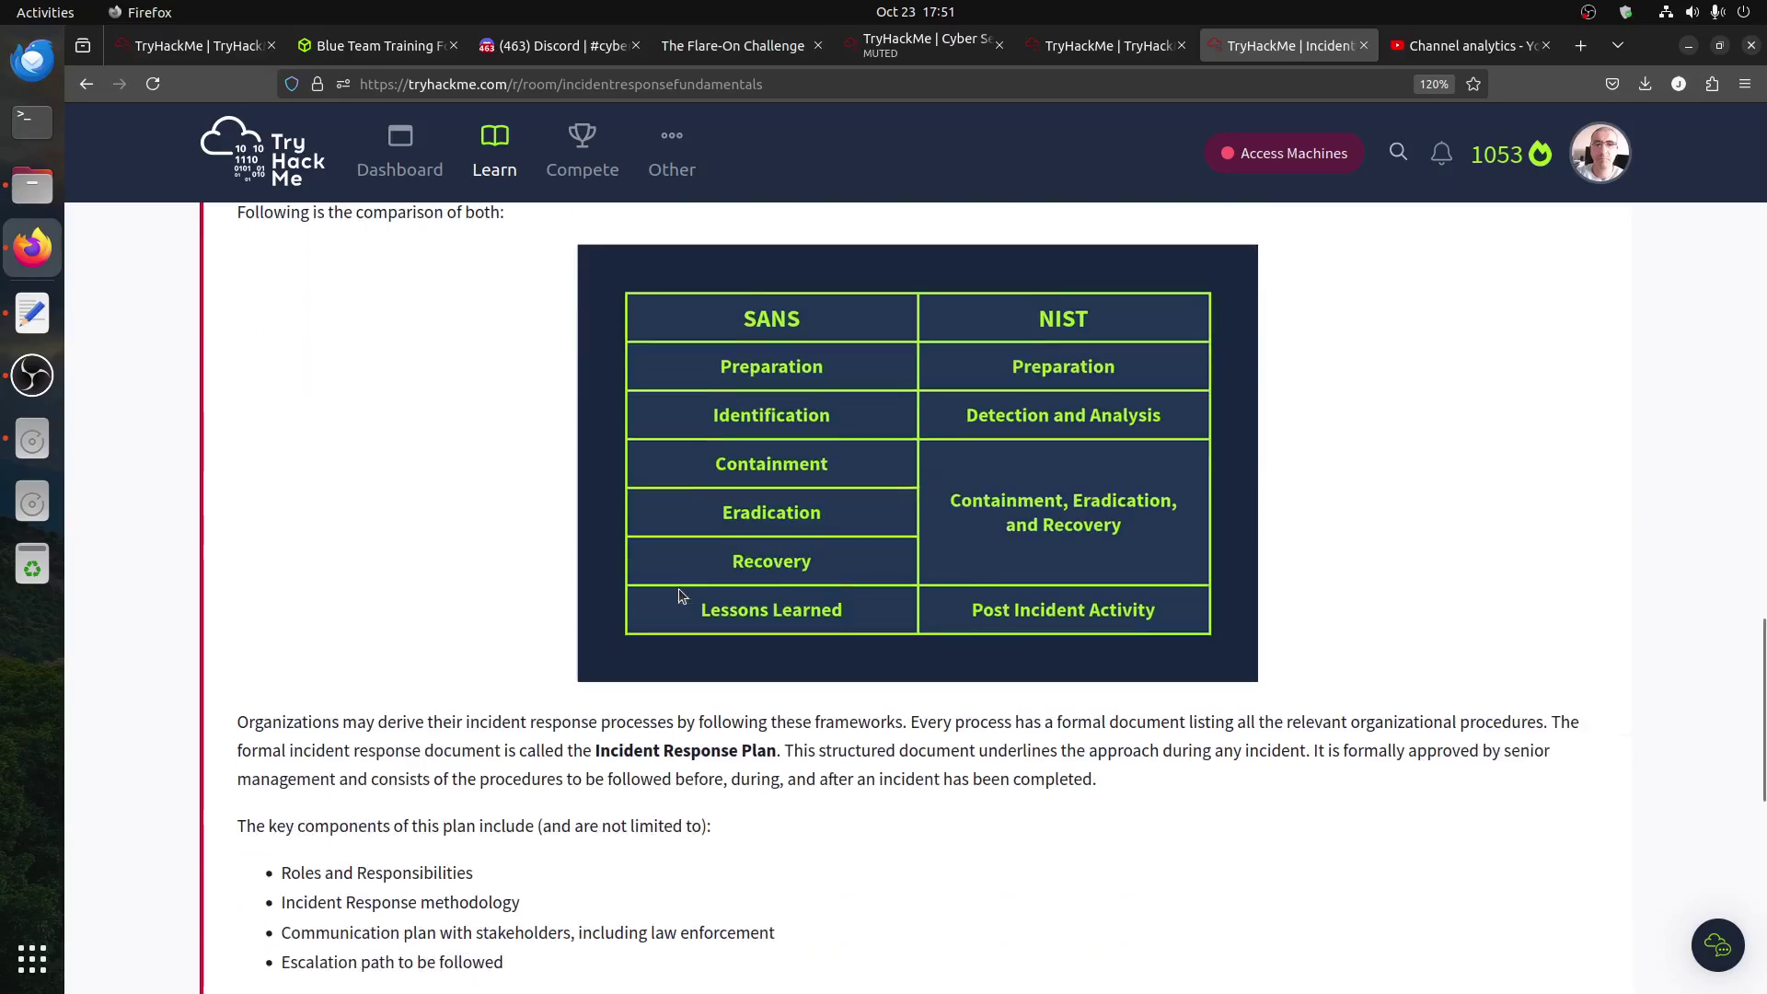
{"action": "scroll", "coordinate": [679, 588], "scroll_direction": "down", "scroll_amount": 6}
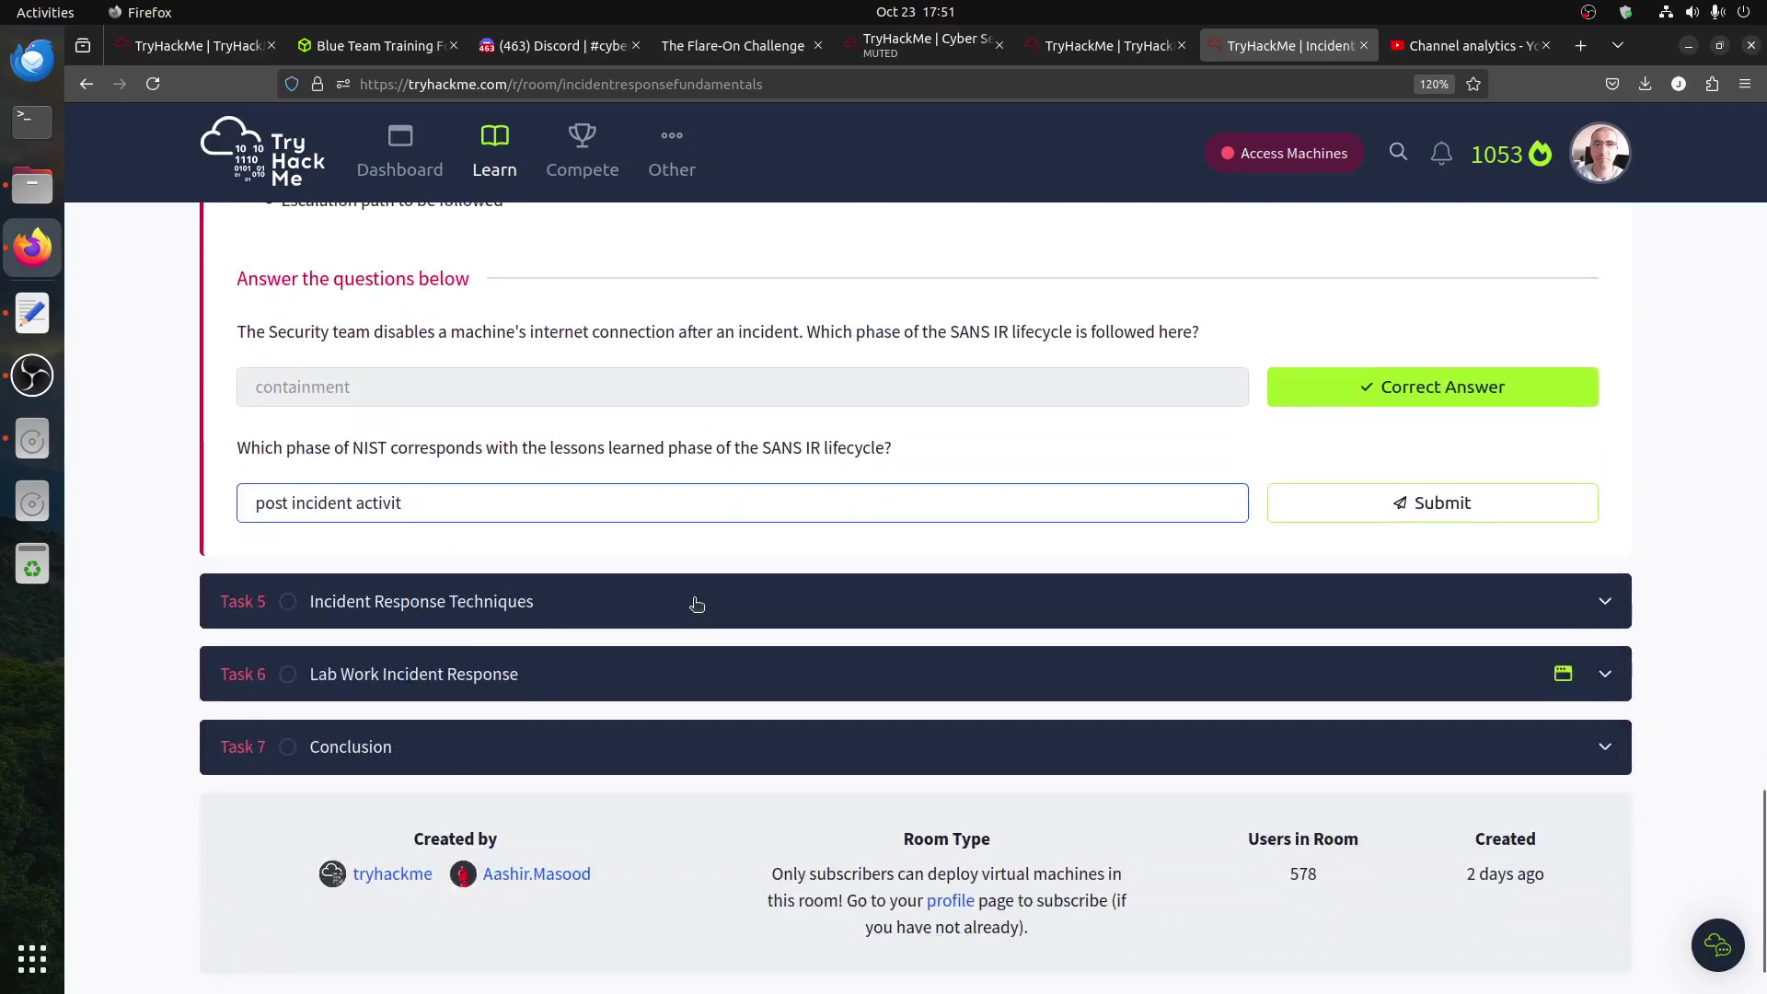
{"action": "type", "text": "y"}
{"action": "left_click", "coordinate": [1374, 493]}
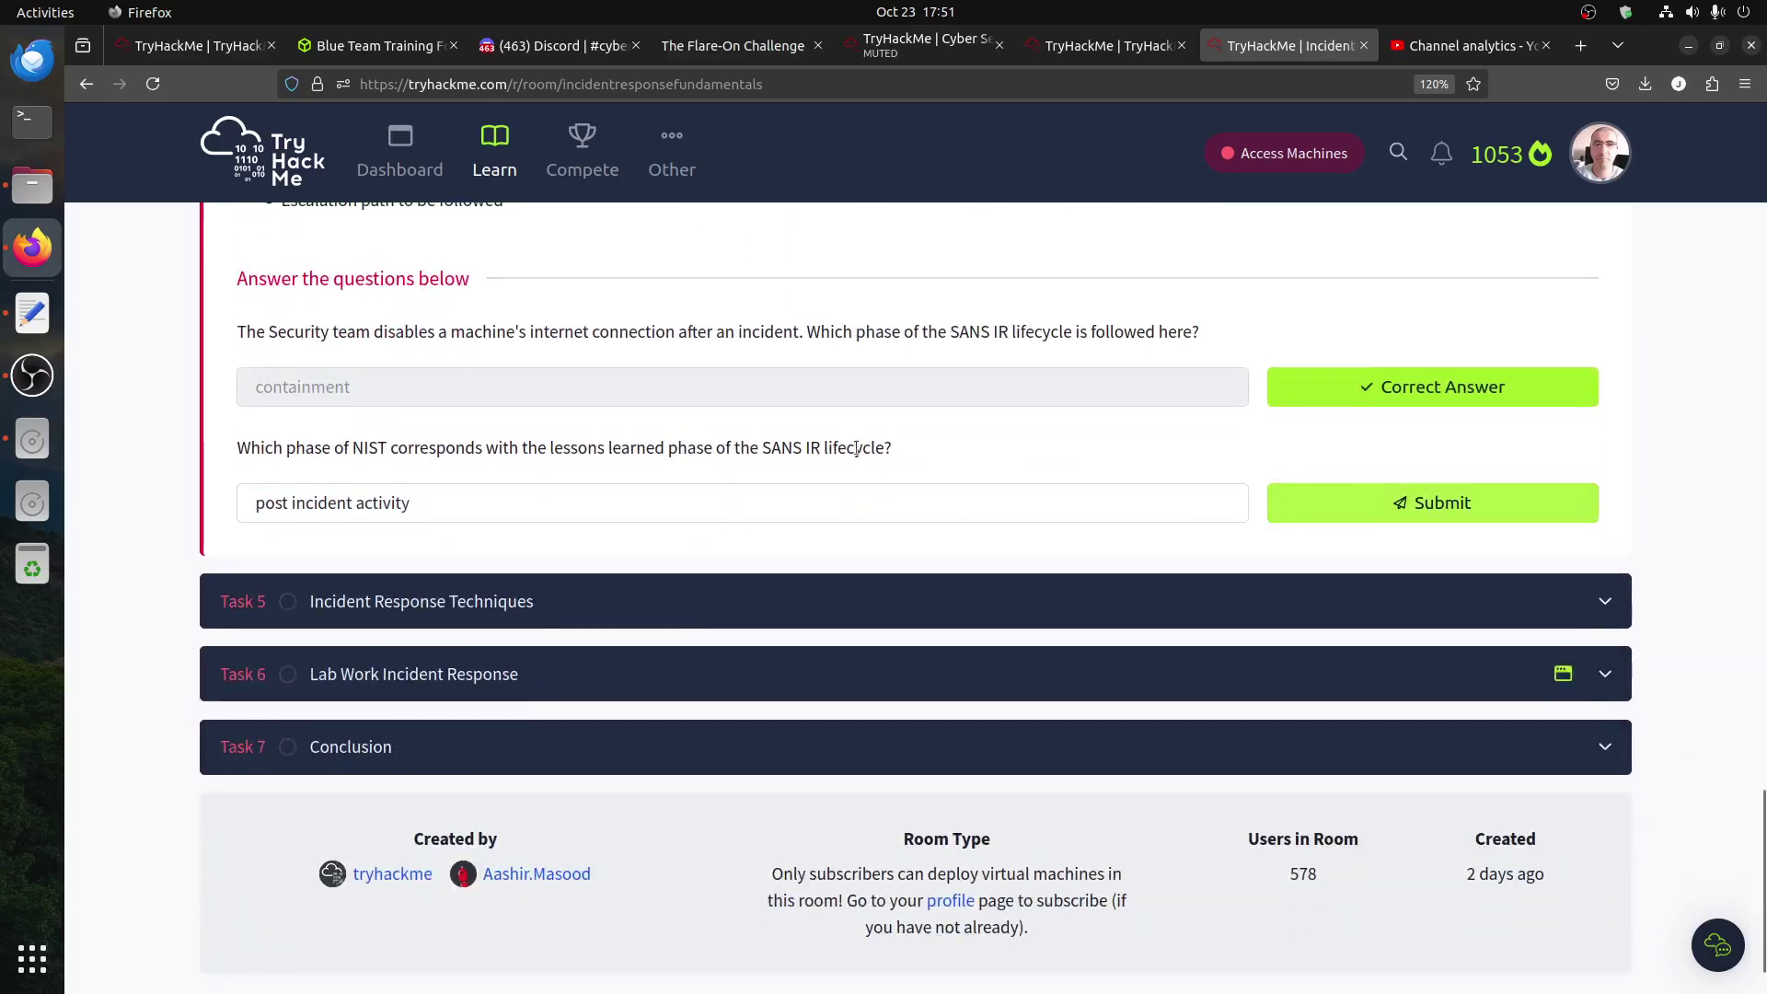
{"action": "key", "text": "Return"}
{"action": "left_click", "coordinate": [696, 603]}
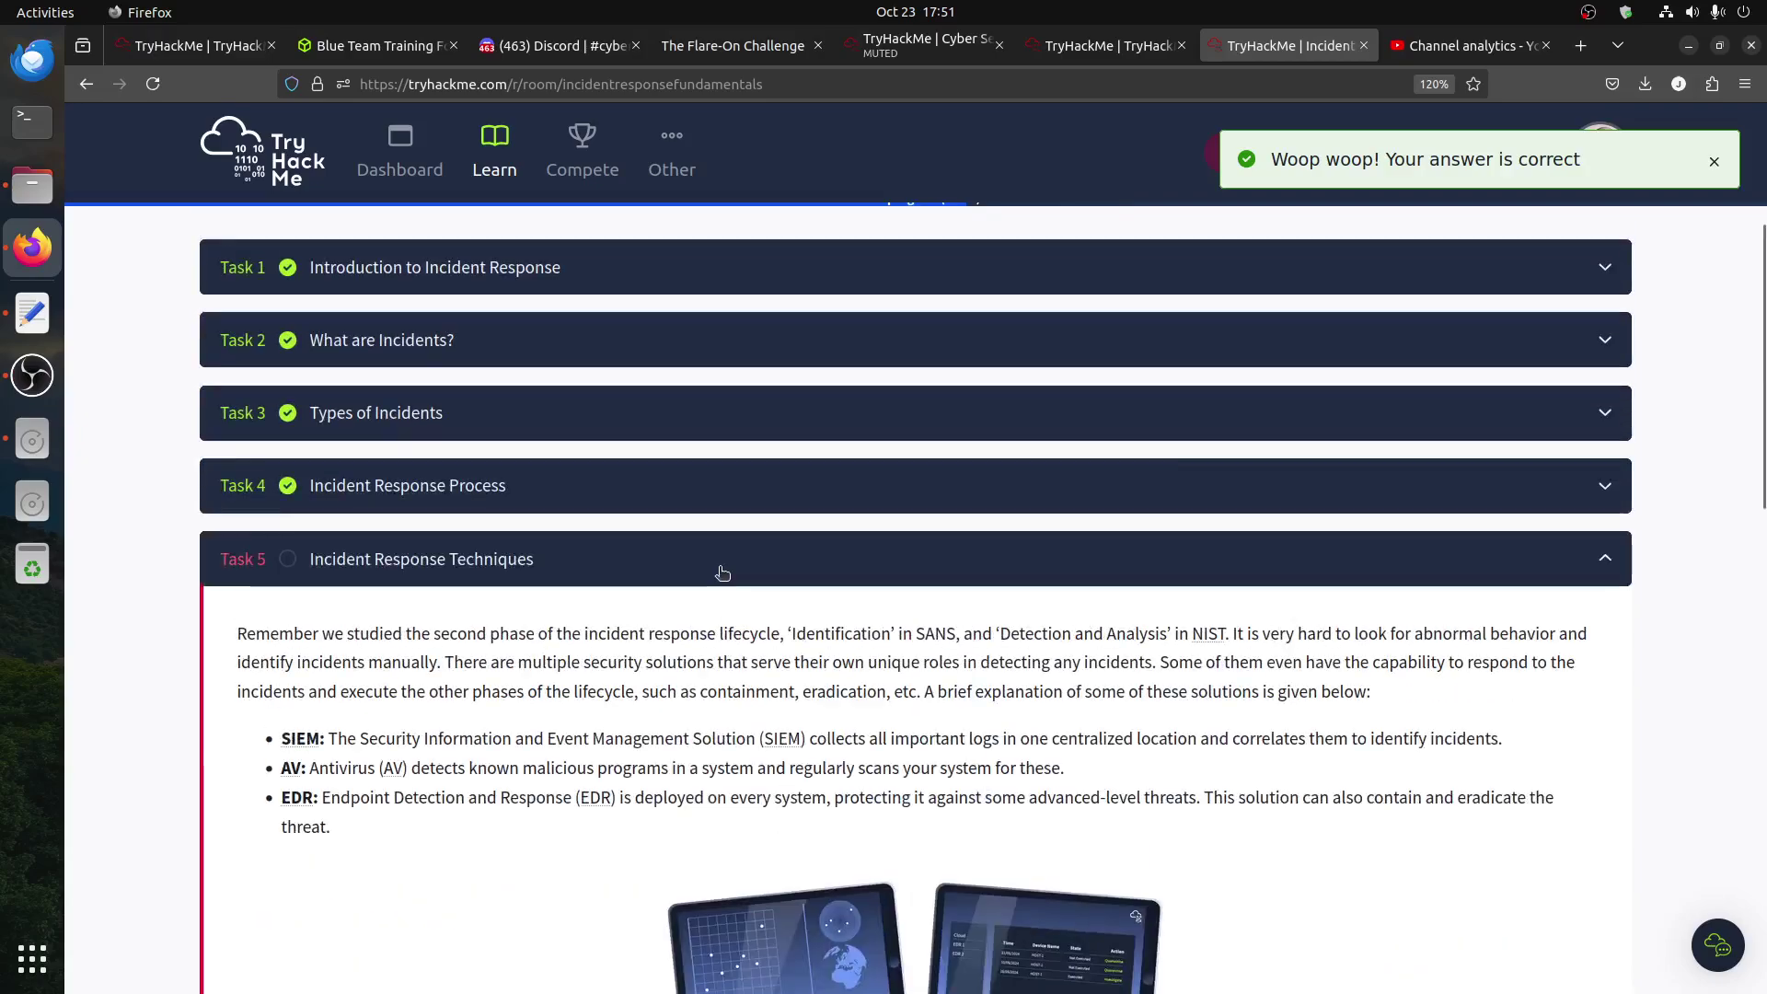
{"action": "scroll", "coordinate": [720, 569], "scroll_direction": "down", "scroll_amount": 3}
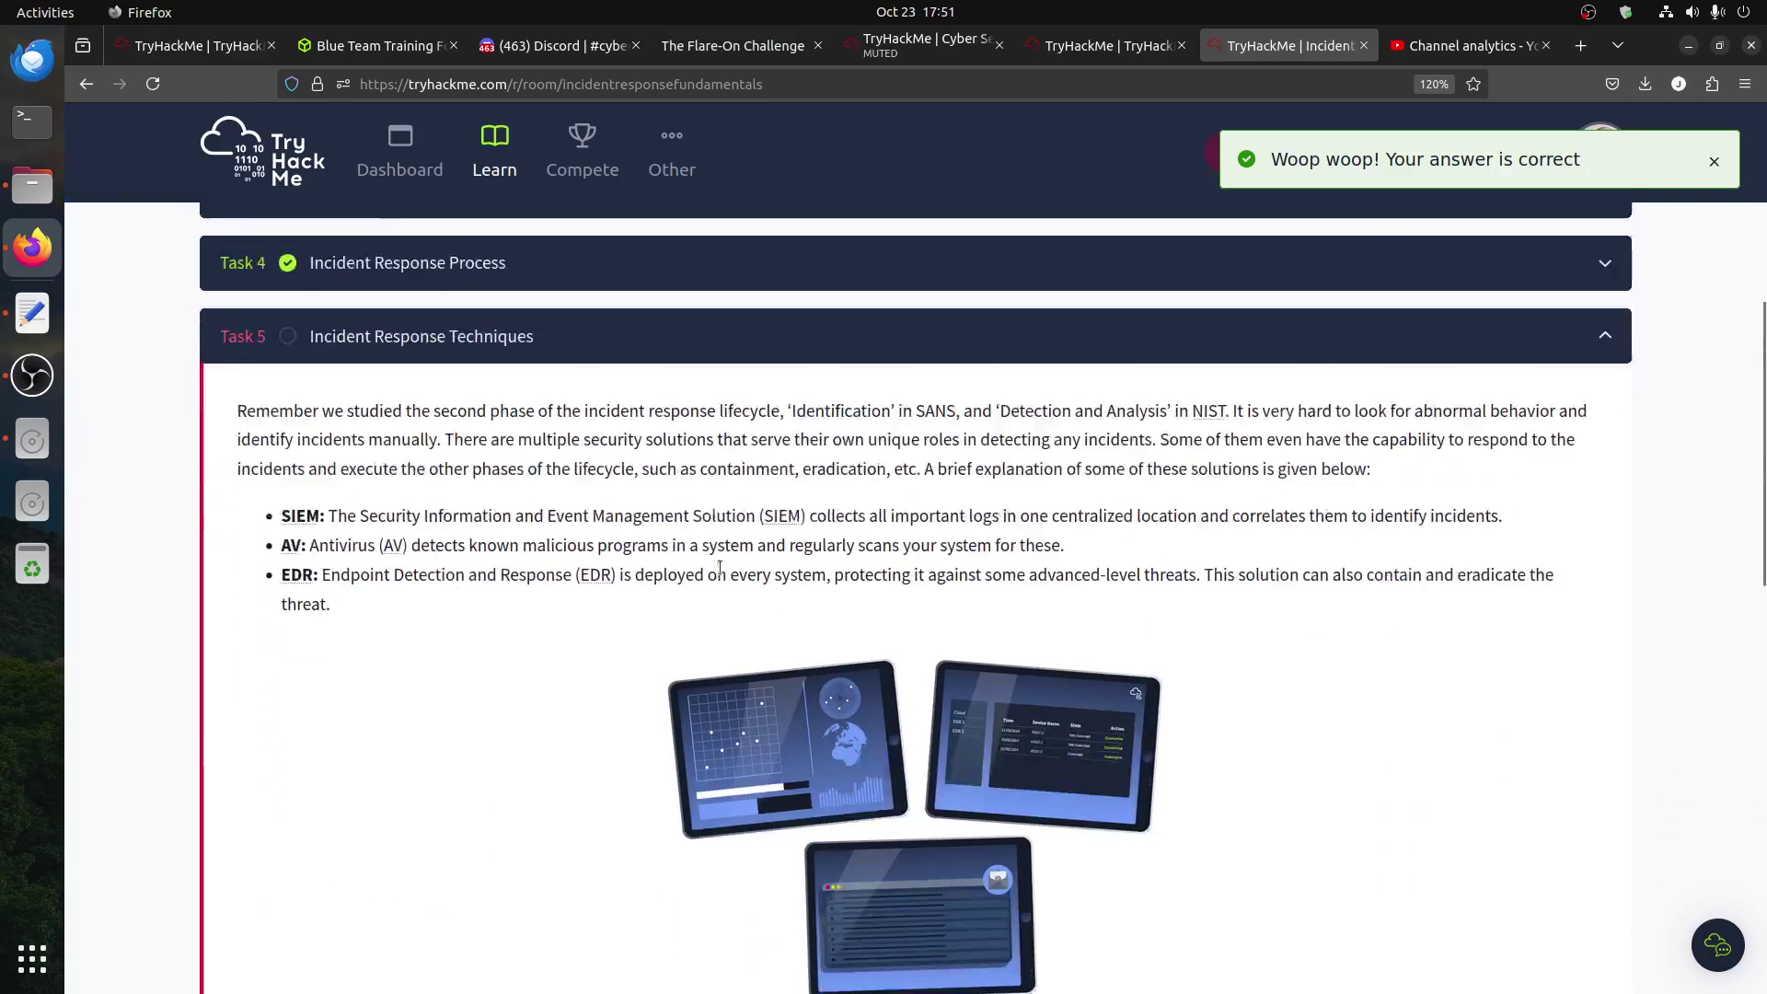
{"action": "scroll", "coordinate": [720, 570], "scroll_direction": "down", "scroll_amount": 2}
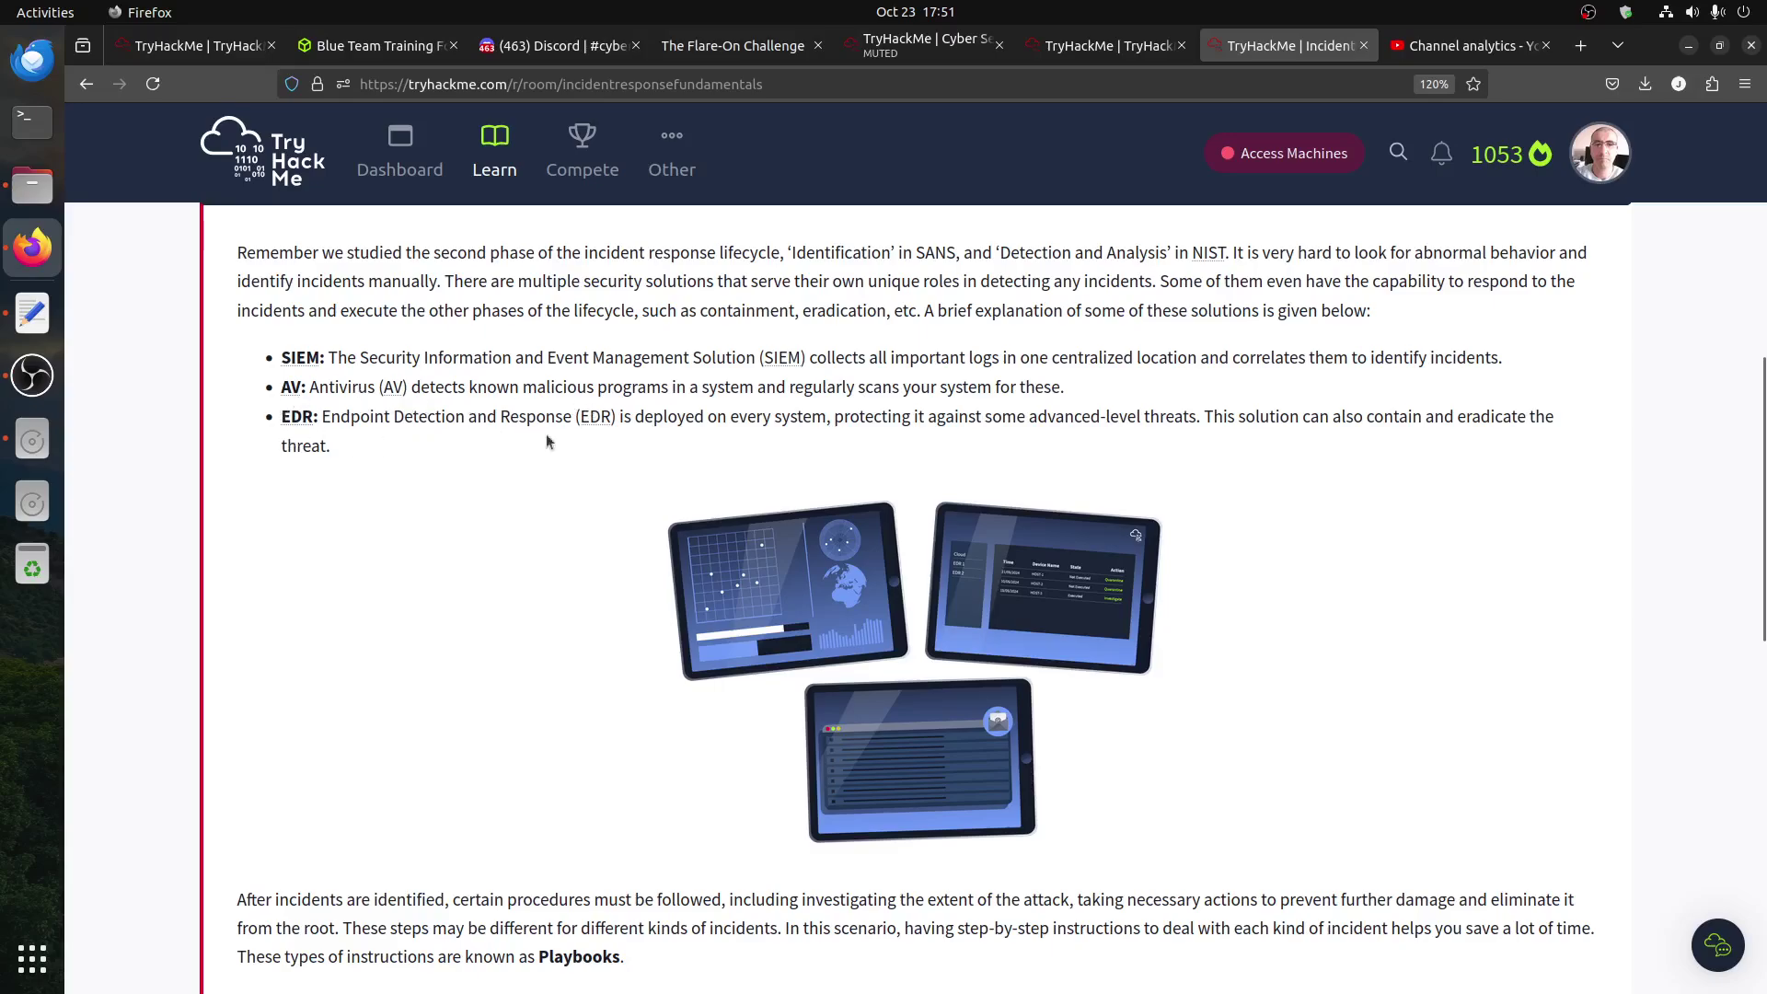
{"action": "scroll", "coordinate": [545, 433], "scroll_direction": "down", "scroll_amount": 2}
{"action": "scroll", "coordinate": [604, 472], "scroll_direction": "down", "scroll_amount": 3}
{"action": "scroll", "coordinate": [604, 474], "scroll_direction": "down", "scroll_amount": 2}
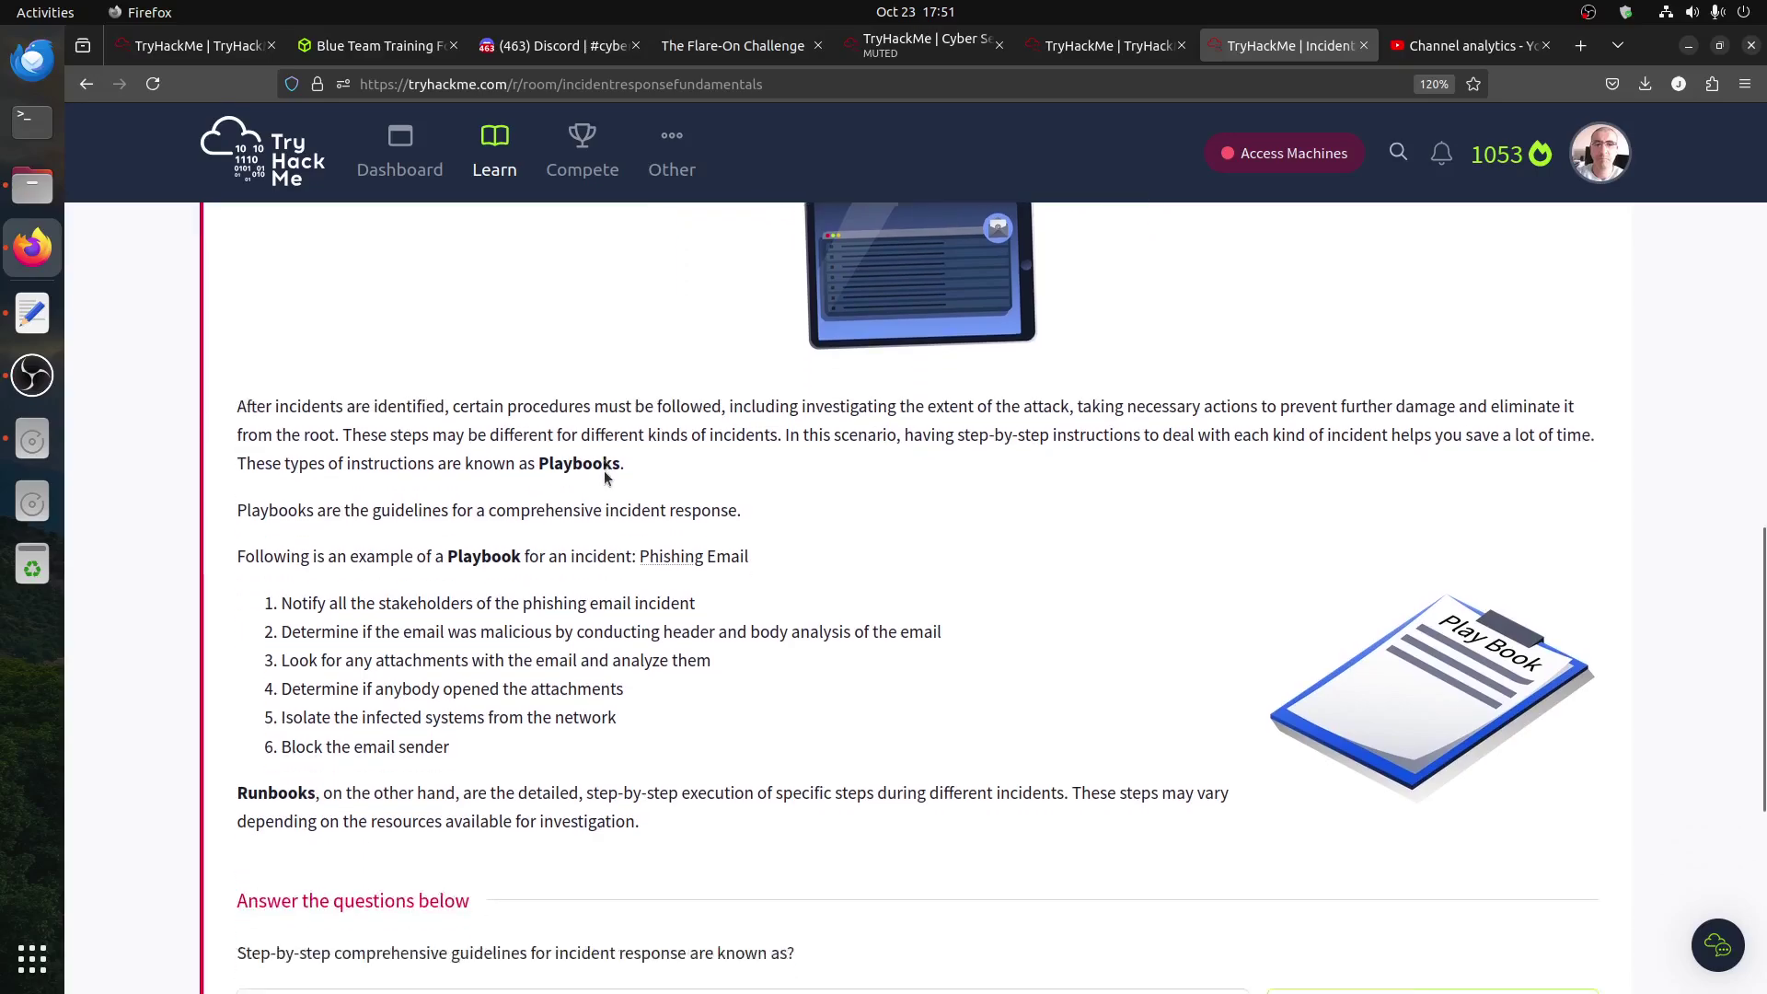
{"action": "scroll", "coordinate": [474, 471], "scroll_direction": "up", "scroll_amount": 2}
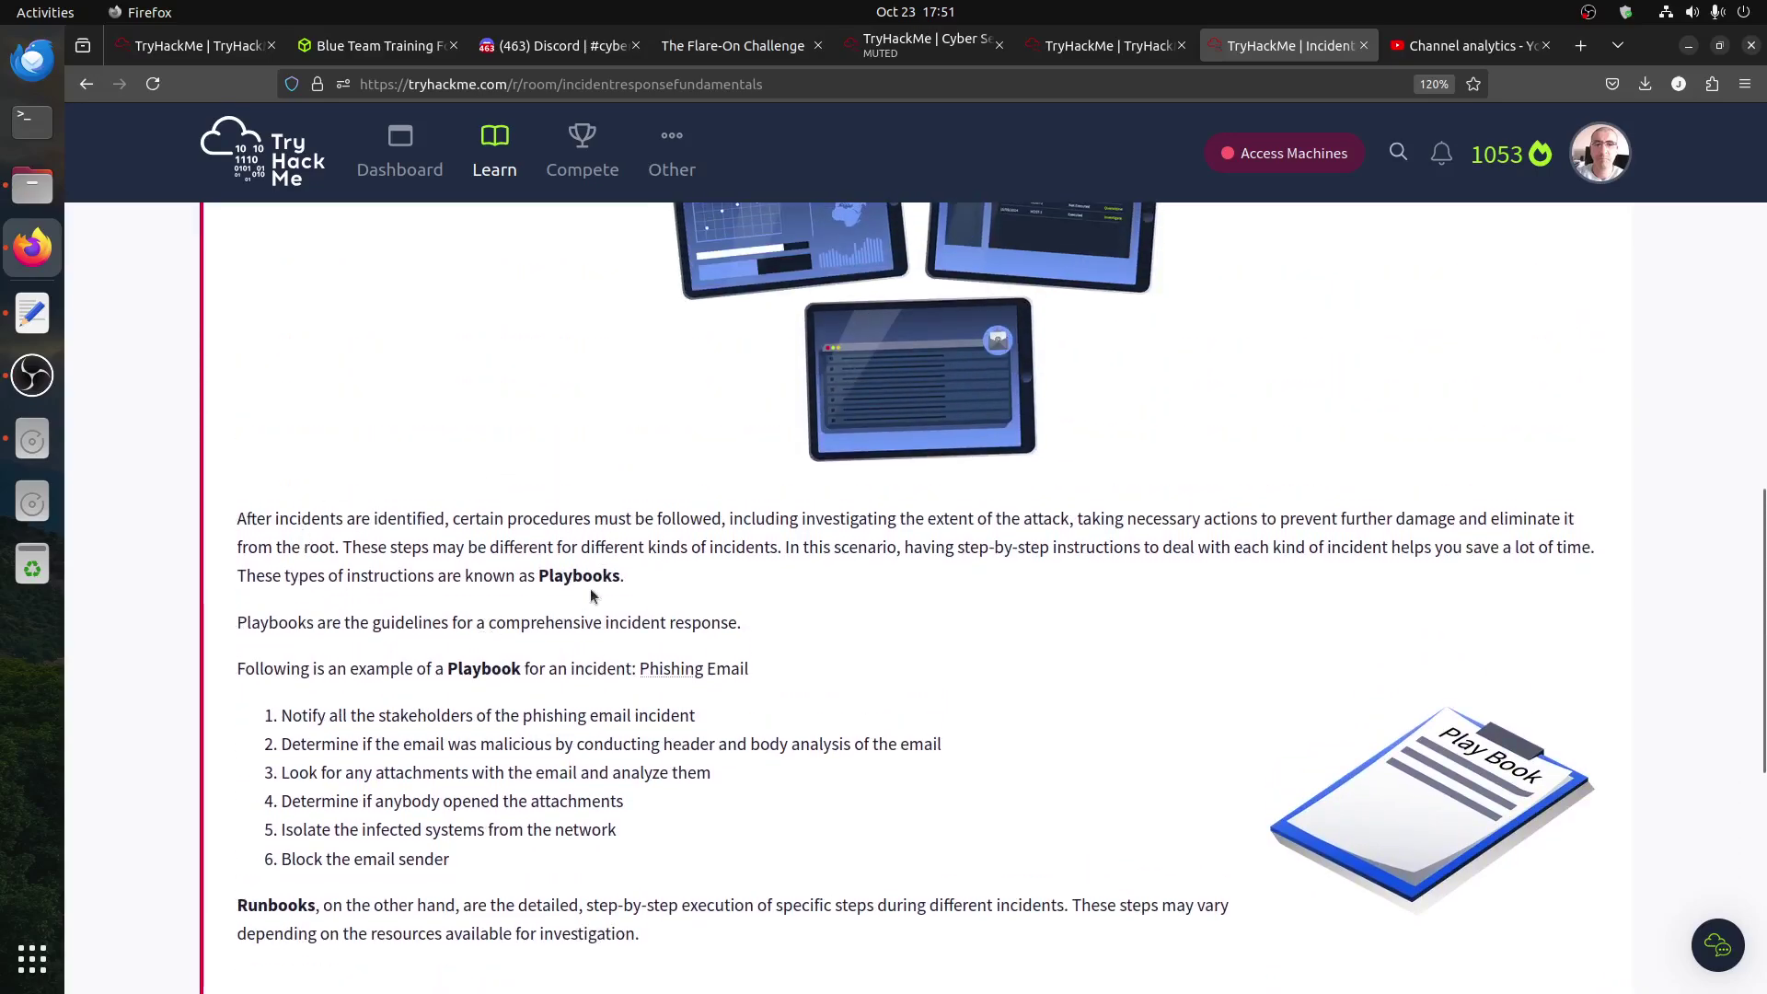
- Read Task 5's playbook example and its numbered steps
{"action": "left_click_drag", "start_coordinate": [532, 670], "coordinate": [435, 678]}
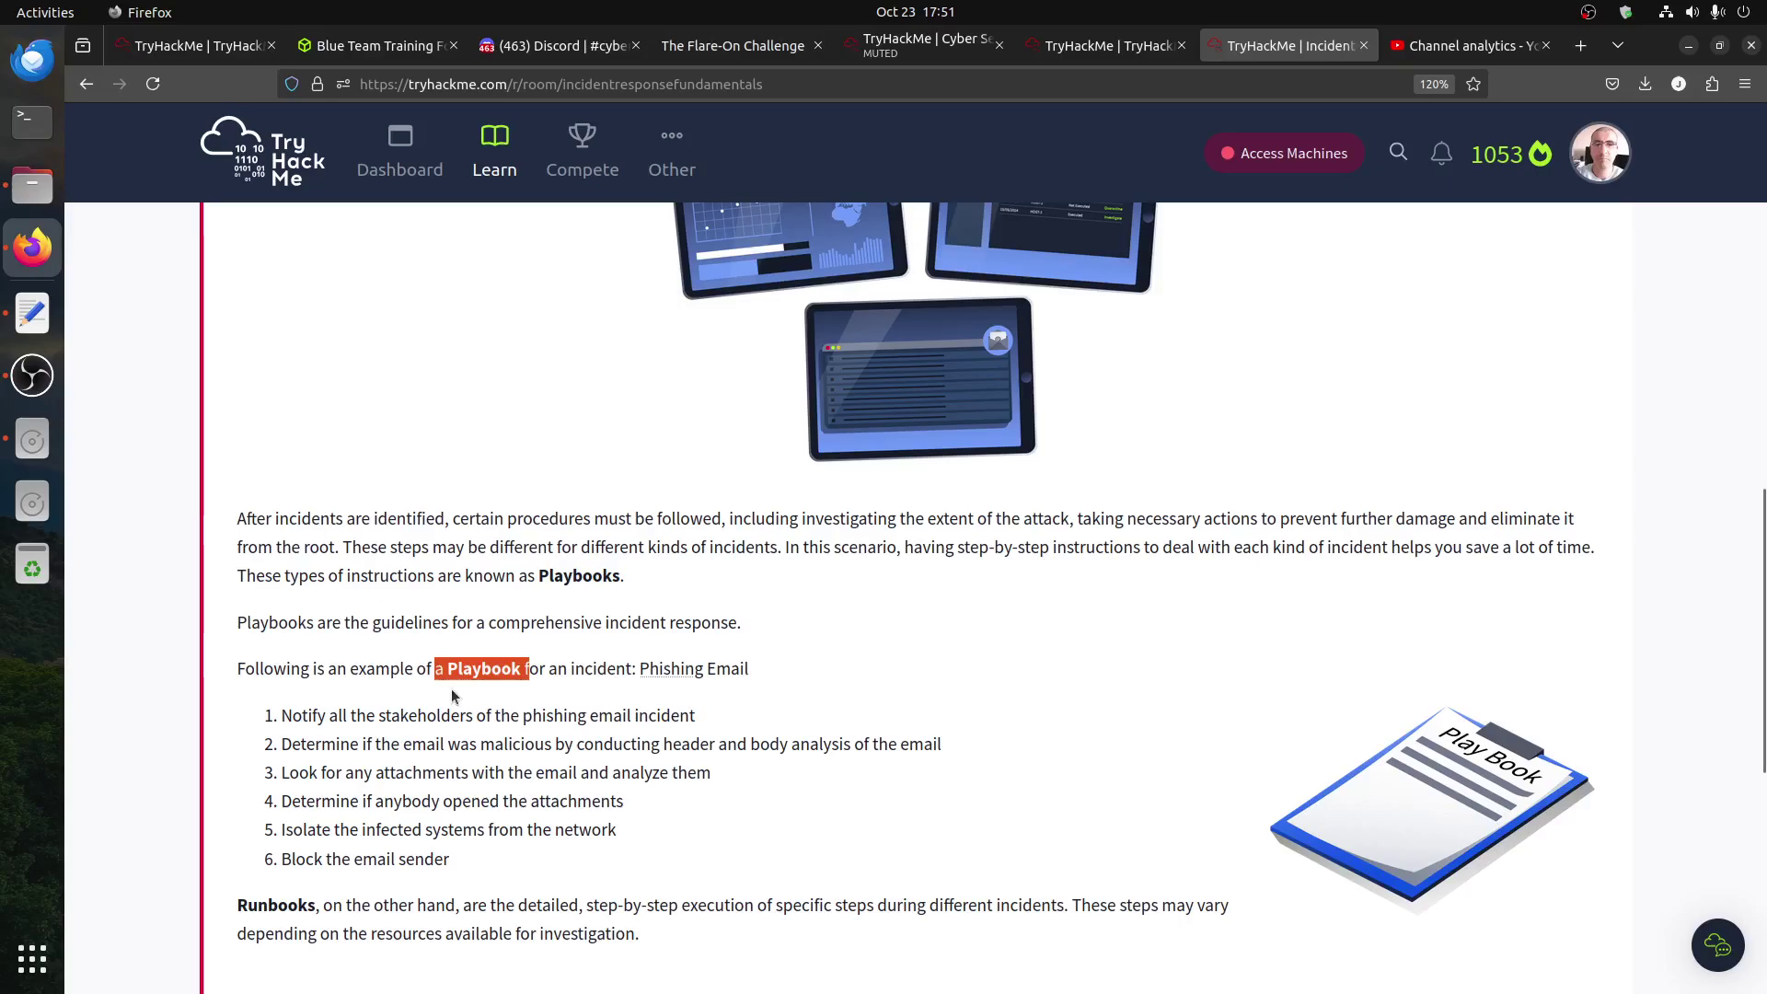
{"action": "left_click_drag", "start_coordinate": [521, 475], "coordinate": [744, 701]}
{"action": "scroll", "coordinate": [753, 699], "scroll_direction": "down", "scroll_amount": 2}
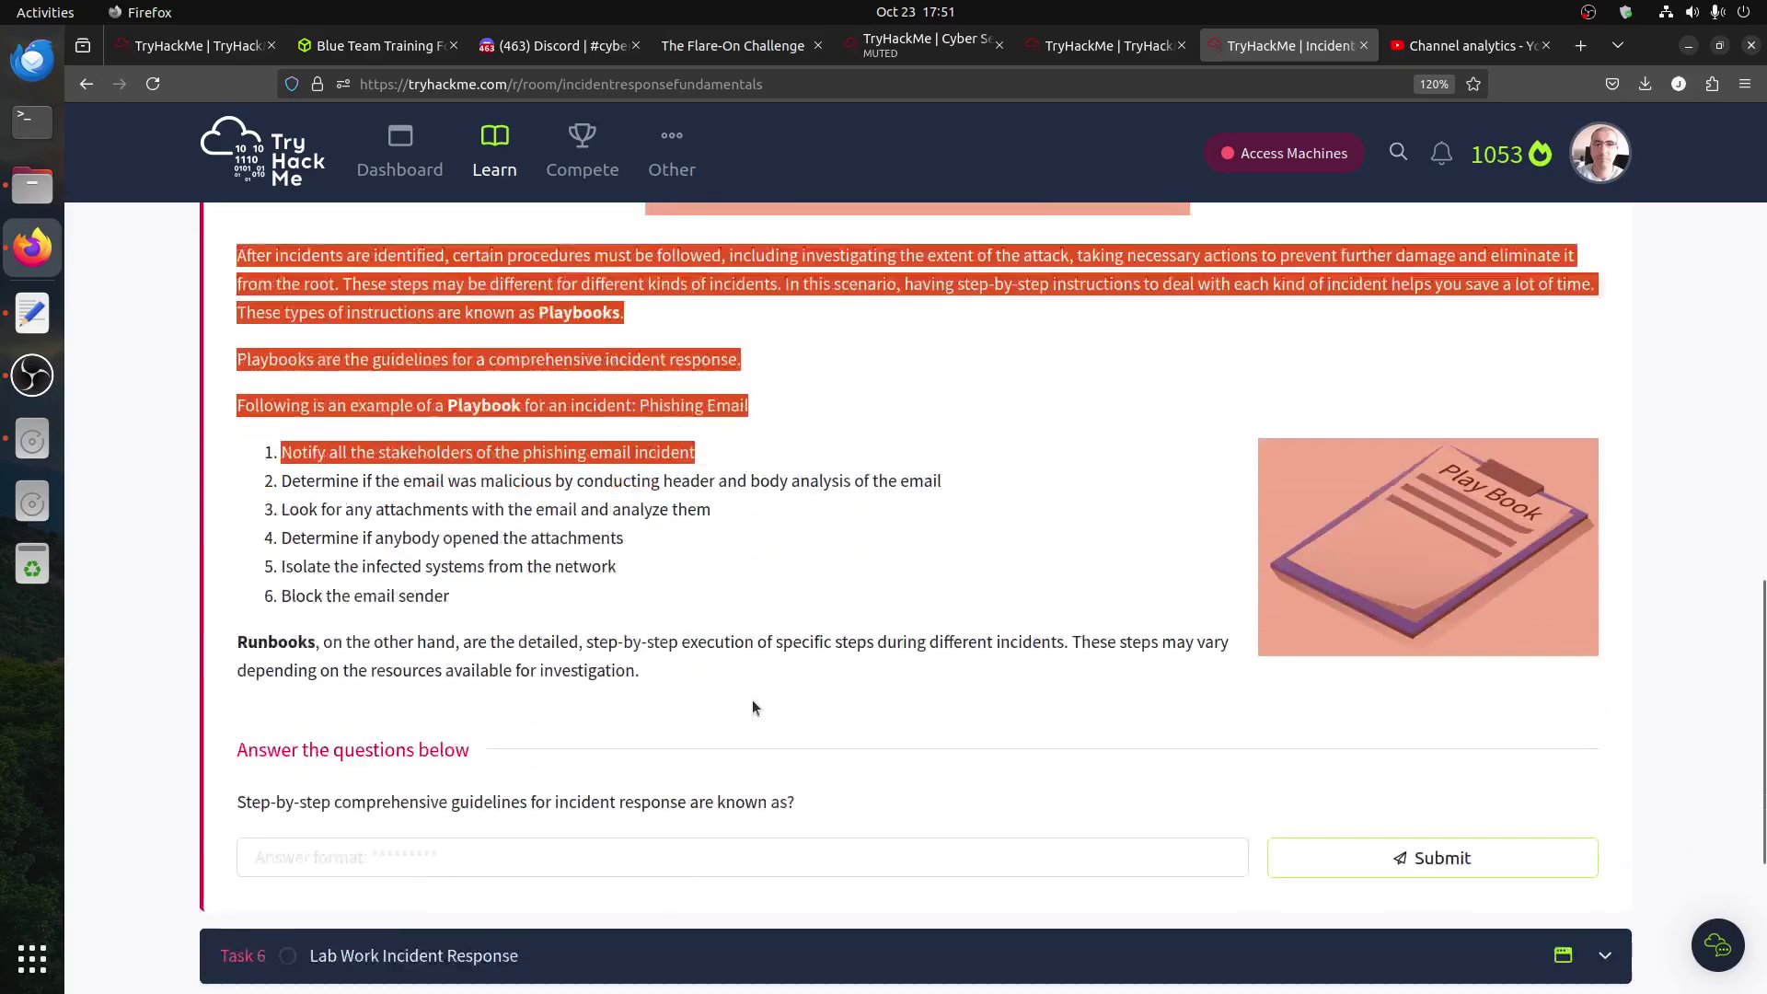
{"action": "scroll", "coordinate": [753, 700], "scroll_direction": "down", "scroll_amount": 1}
{"action": "scroll", "coordinate": [794, 701], "scroll_direction": "up", "scroll_amount": 2}
{"action": "left_click", "coordinate": [793, 700]}
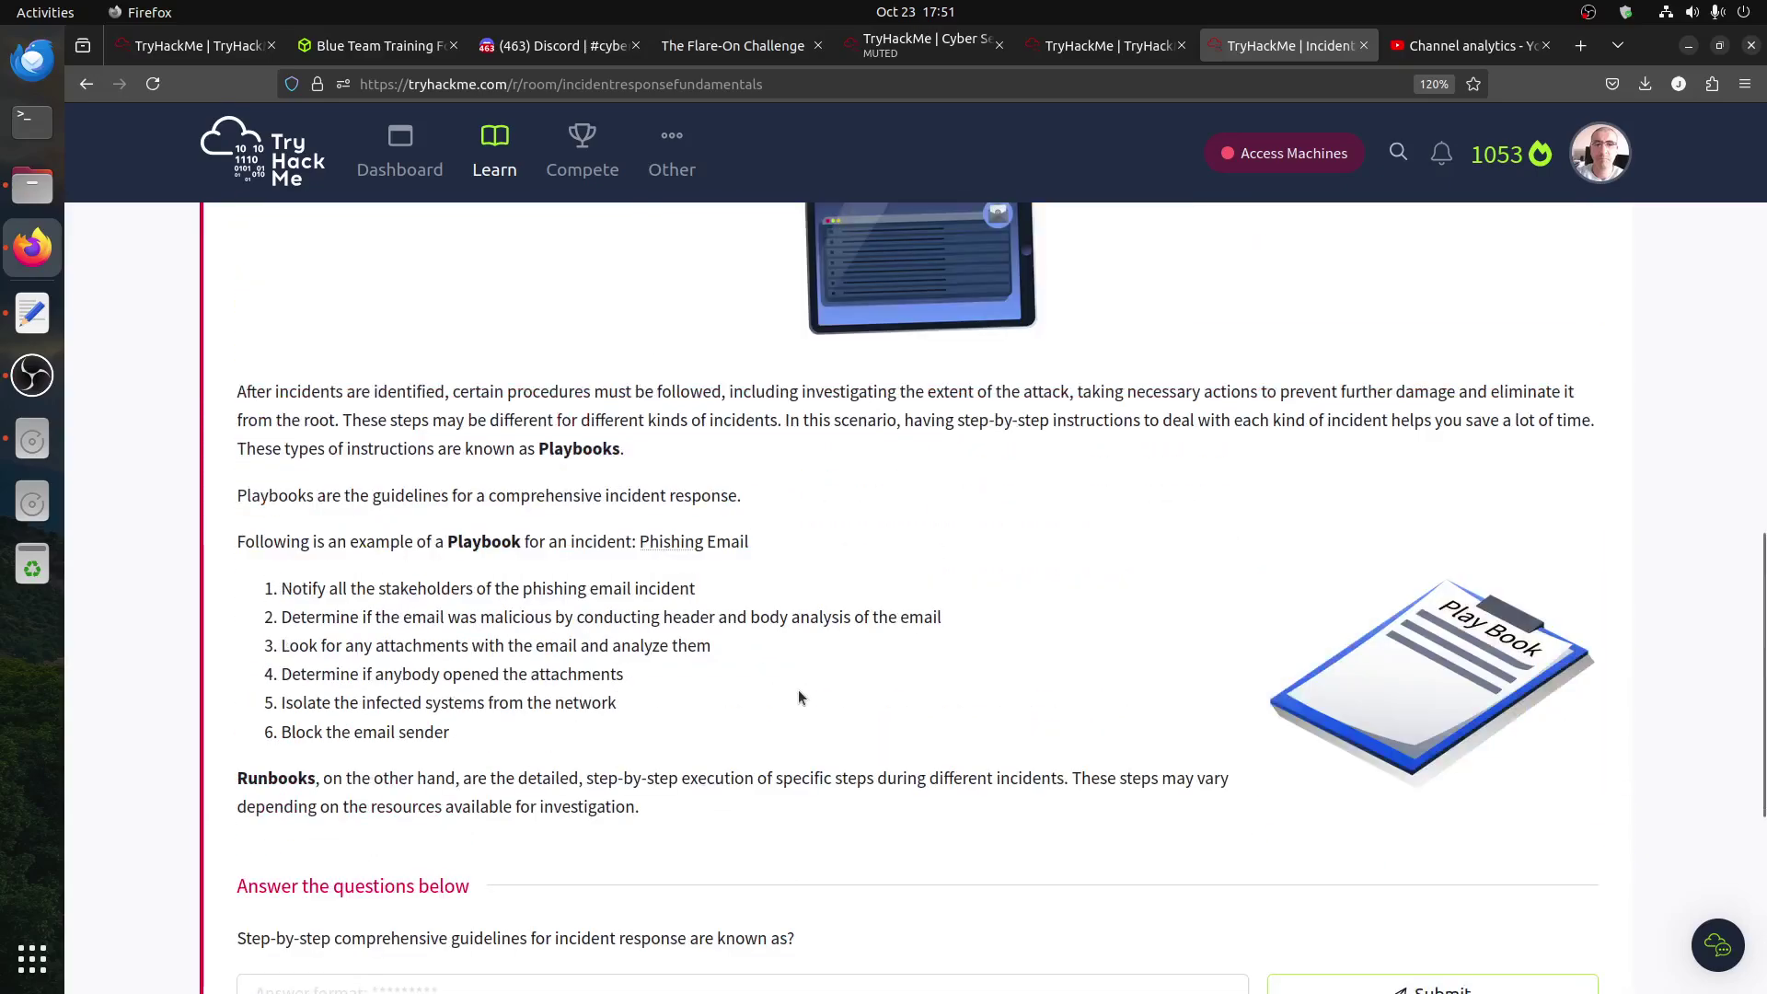
{"action": "scroll", "coordinate": [798, 698], "scroll_direction": "down", "scroll_amount": 4}
{"action": "scroll", "coordinate": [798, 697], "scroll_direction": "up", "scroll_amount": 3}
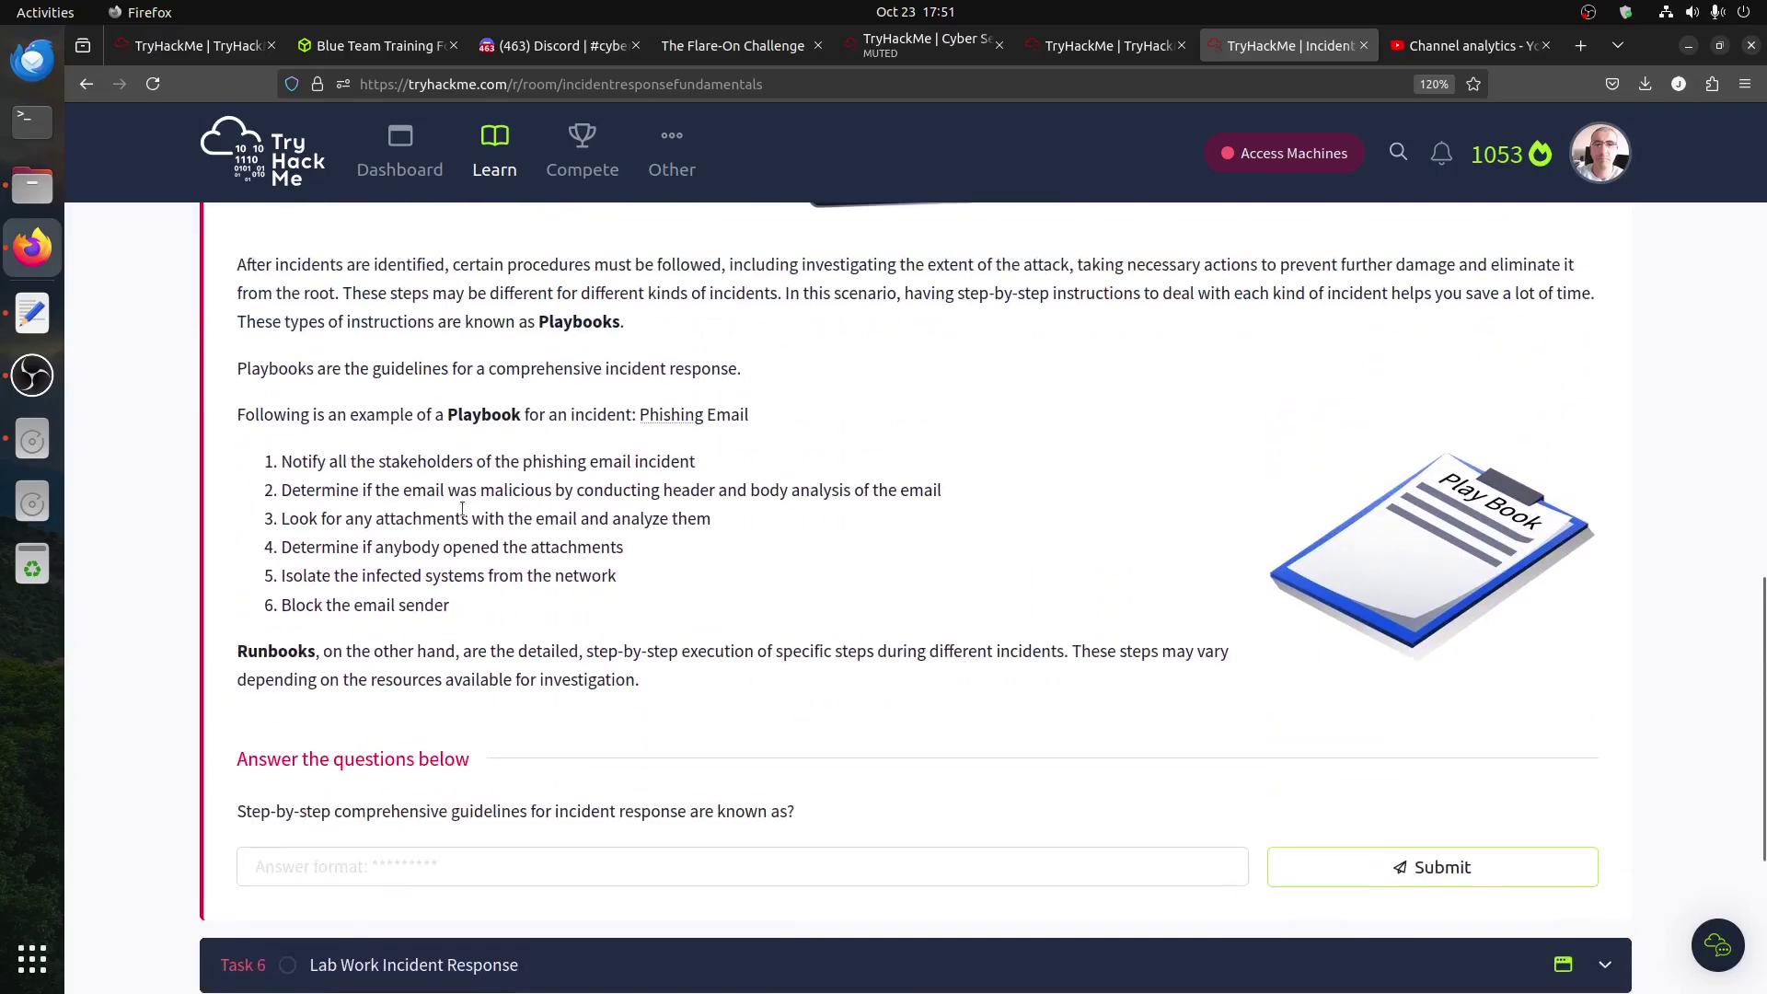
{"action": "left_click_drag", "start_coordinate": [495, 492], "coordinate": [864, 521]}
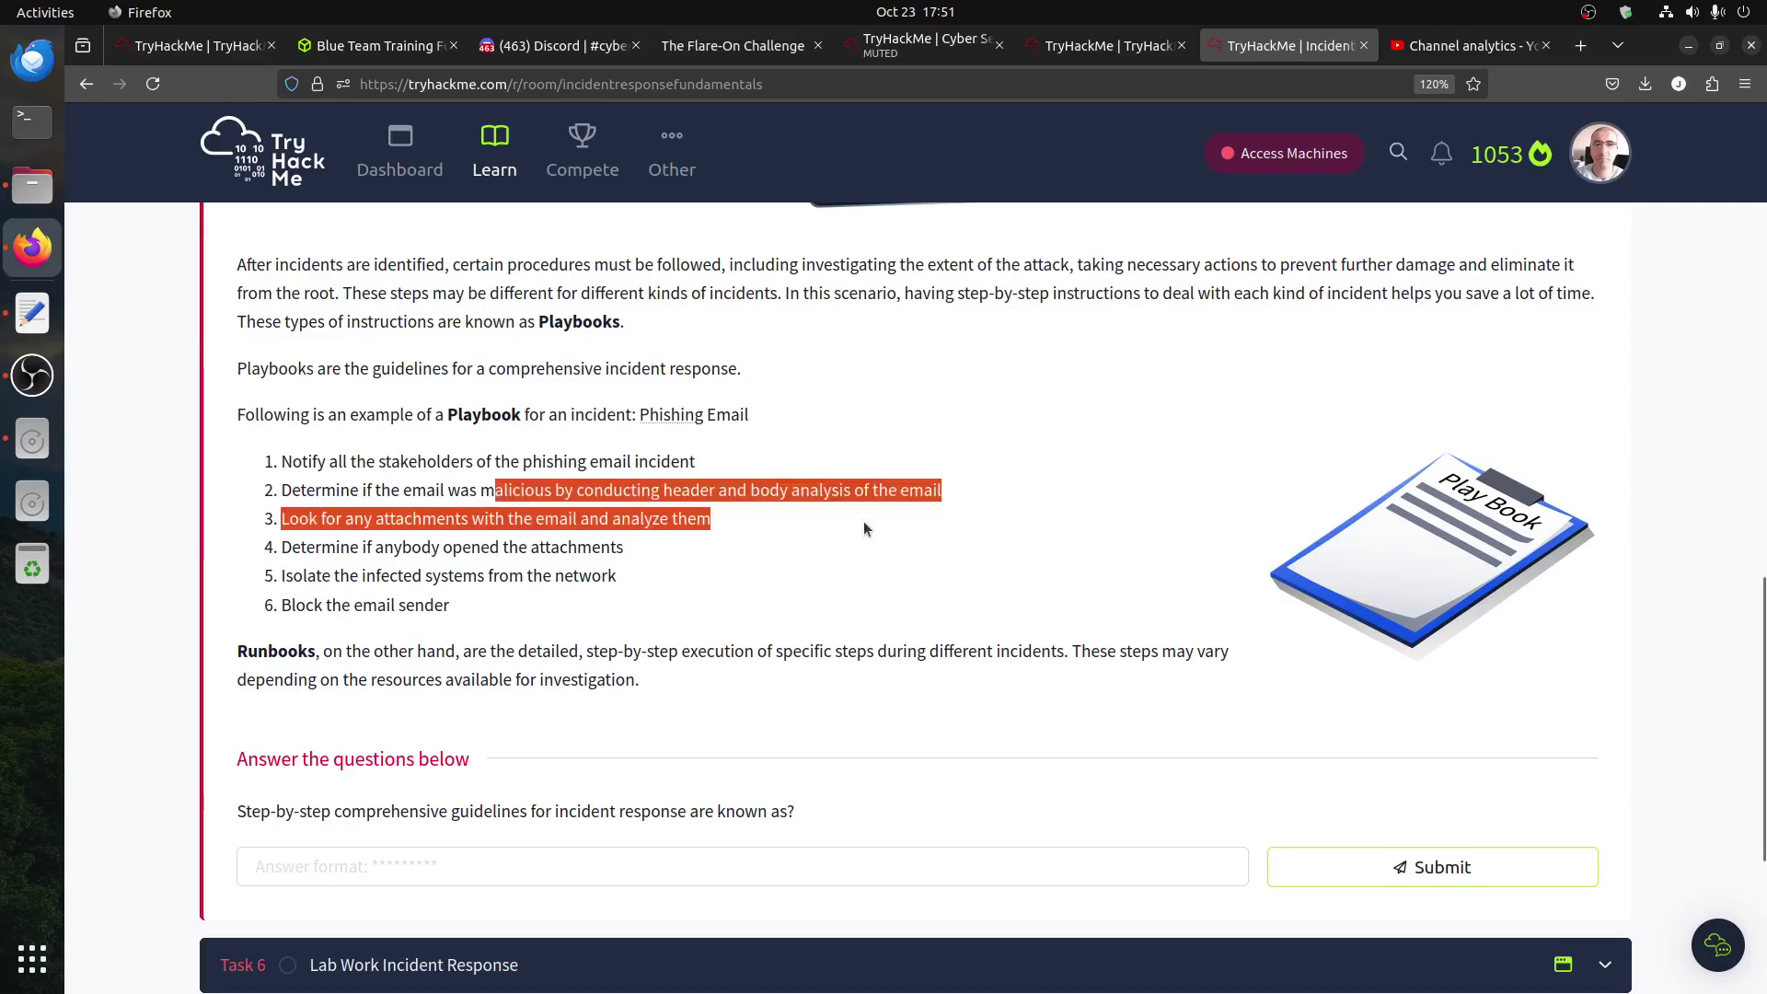
{"action": "left_click_drag", "start_coordinate": [341, 547], "coordinate": [678, 579]}
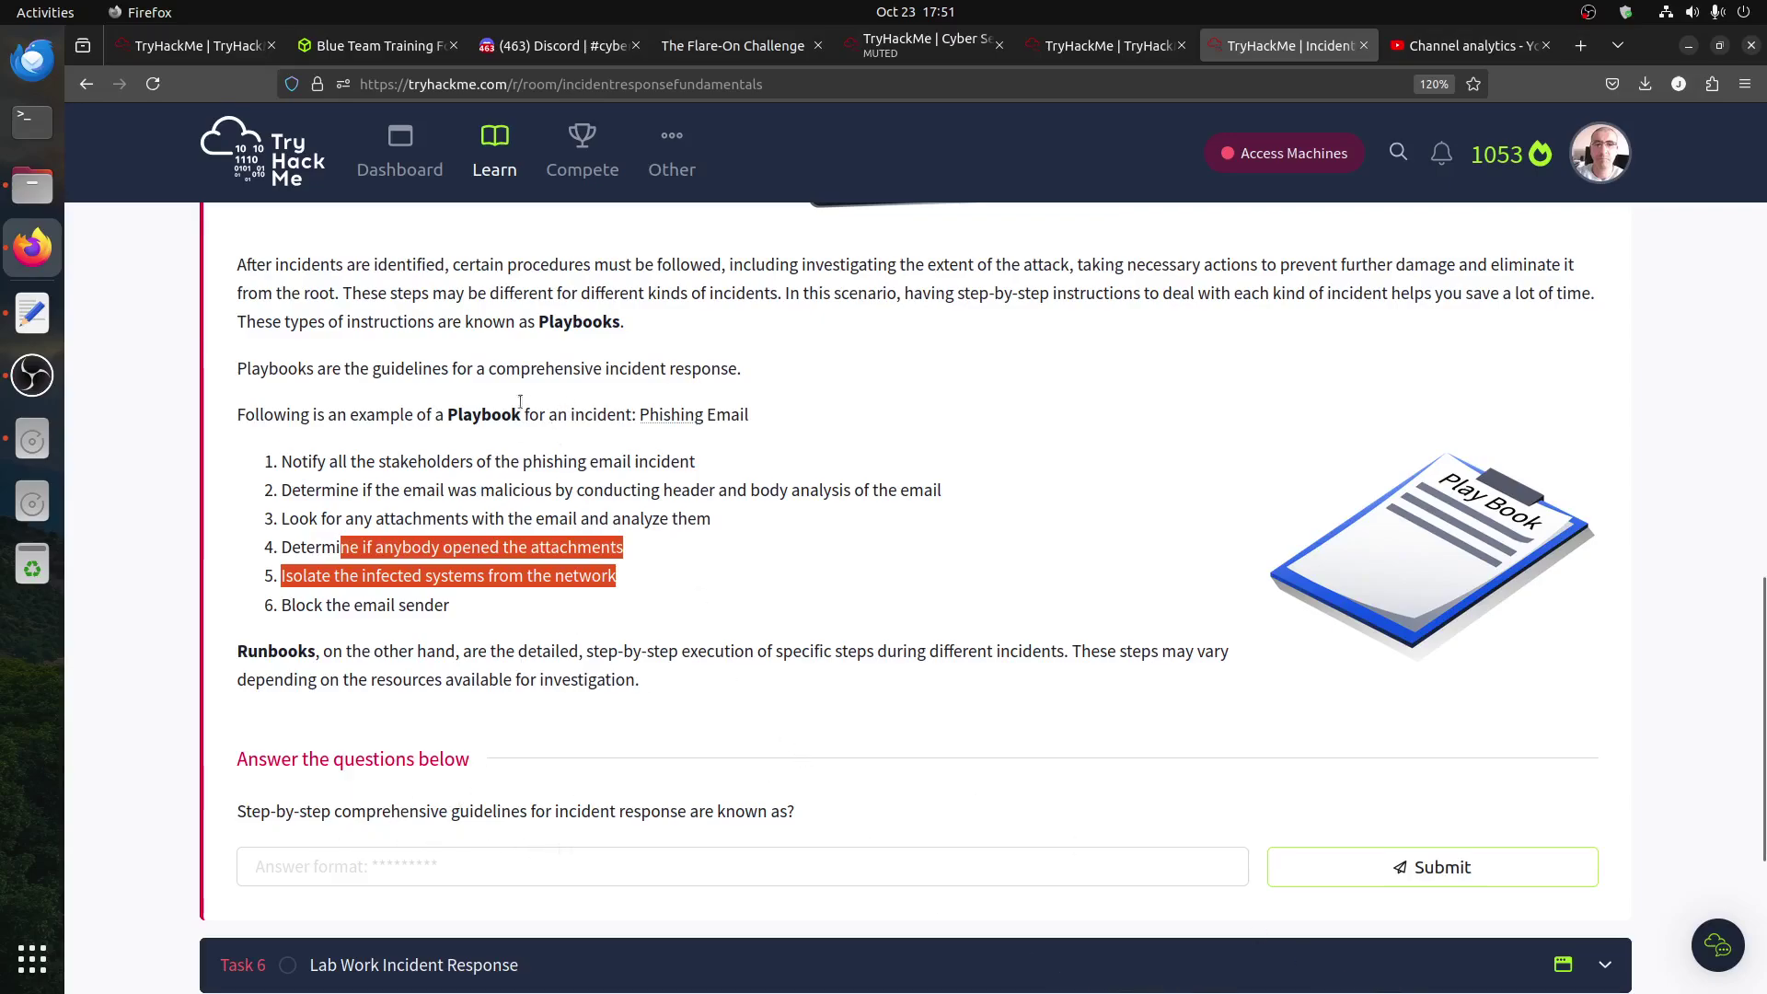
- Answer 'Playbooks' for the guidelines question and launch the Task 6 lab site
{"action": "double_click", "coordinate": [567, 321]}
{"action": "key", "text": "ctrl+c"}
{"action": "left_click", "coordinate": [626, 867]}
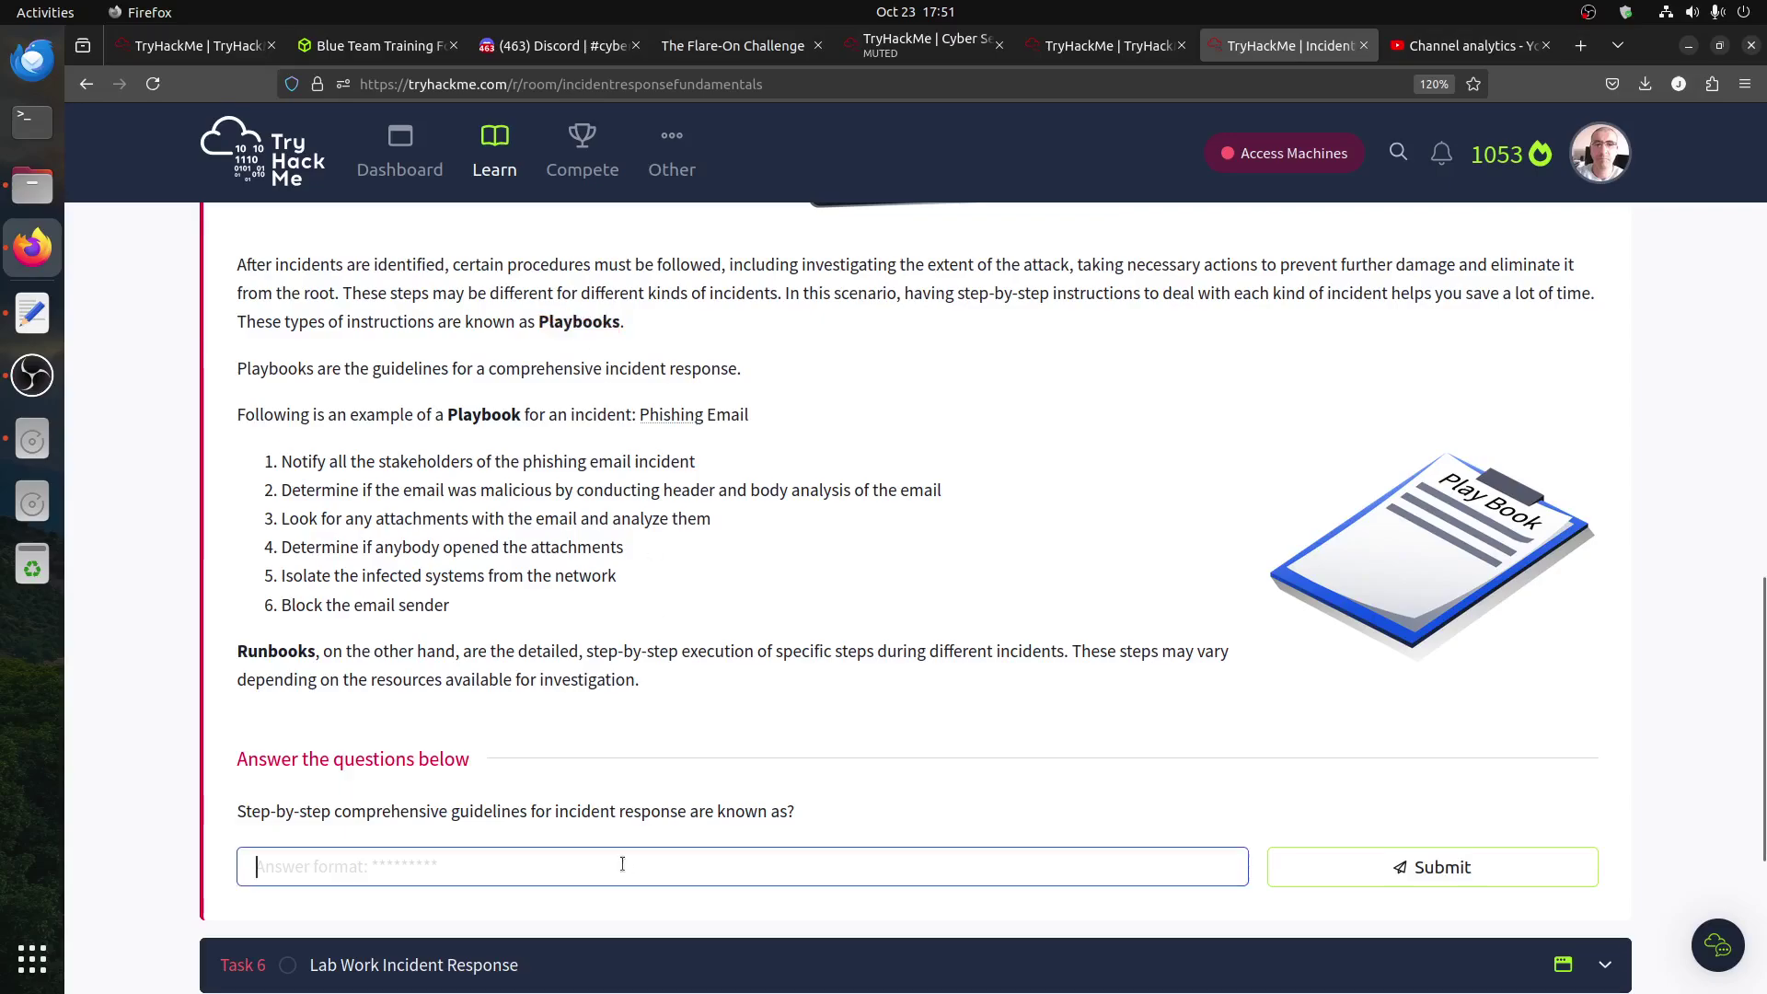
{"action": "key", "text": "ctrl+v"}
{"action": "left_click", "coordinate": [1443, 881]}
{"action": "scroll", "coordinate": [878, 649], "scroll_direction": "down", "scroll_amount": 3}
{"action": "left_click", "coordinate": [878, 649]}
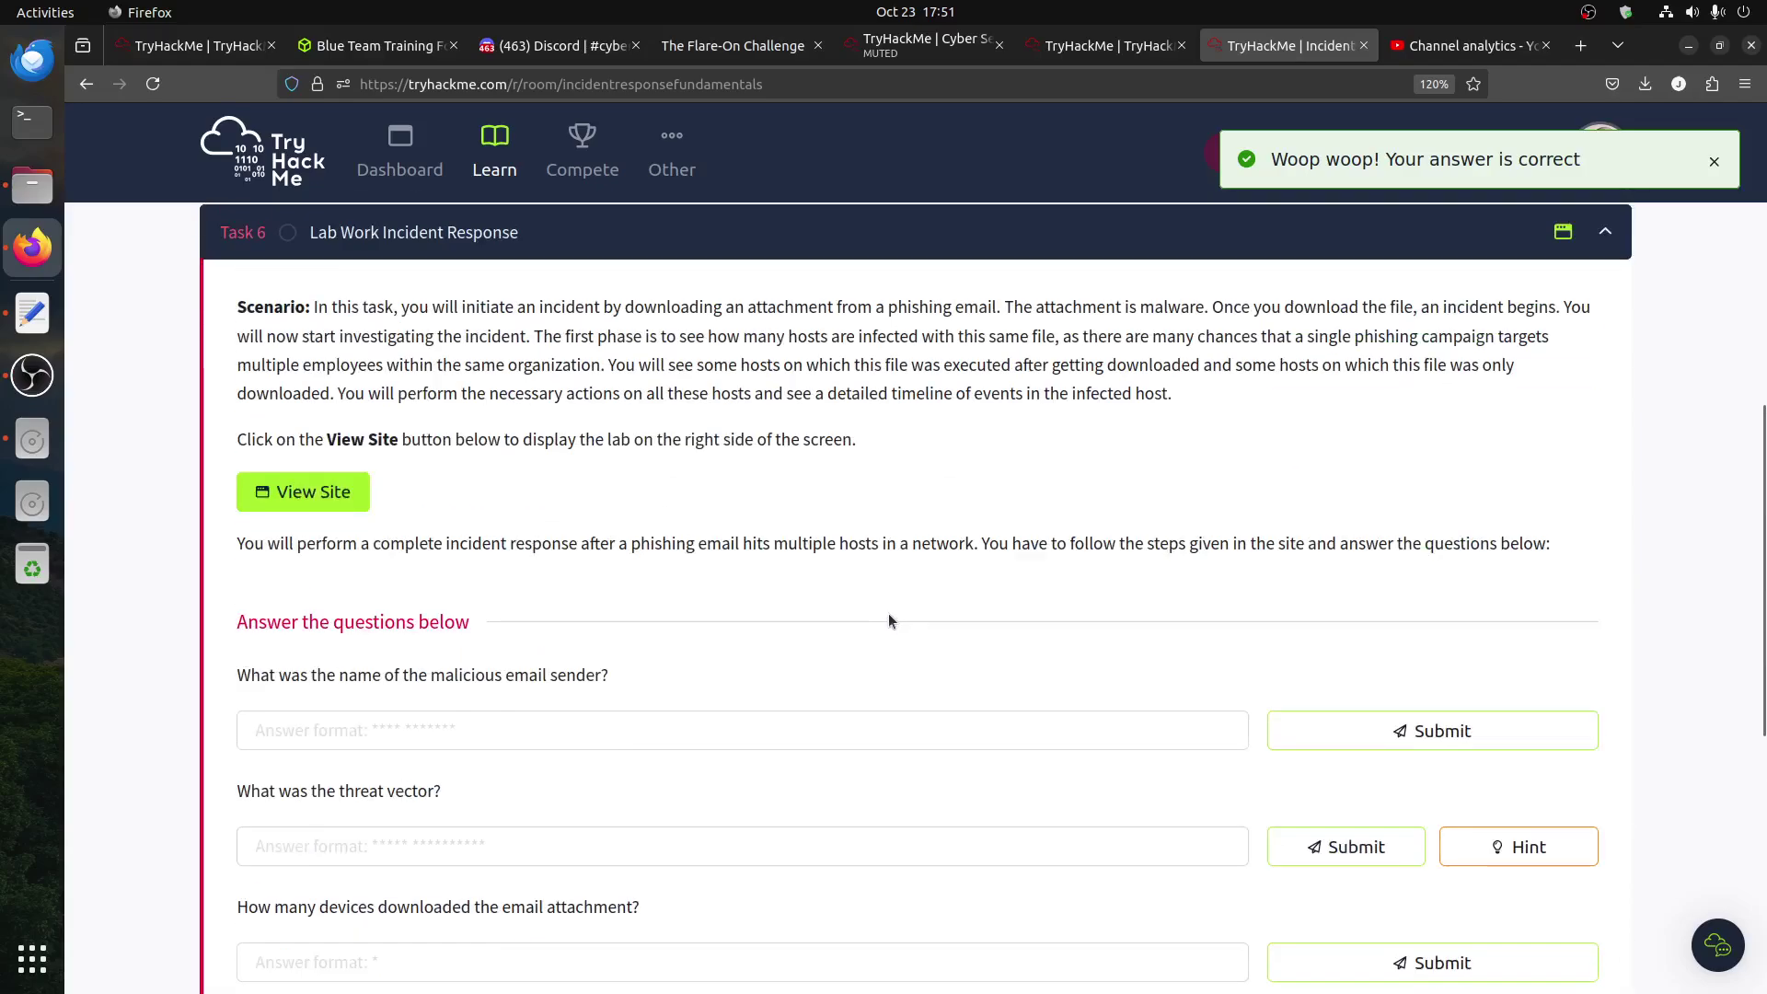
{"action": "left_click", "coordinate": [307, 496]}
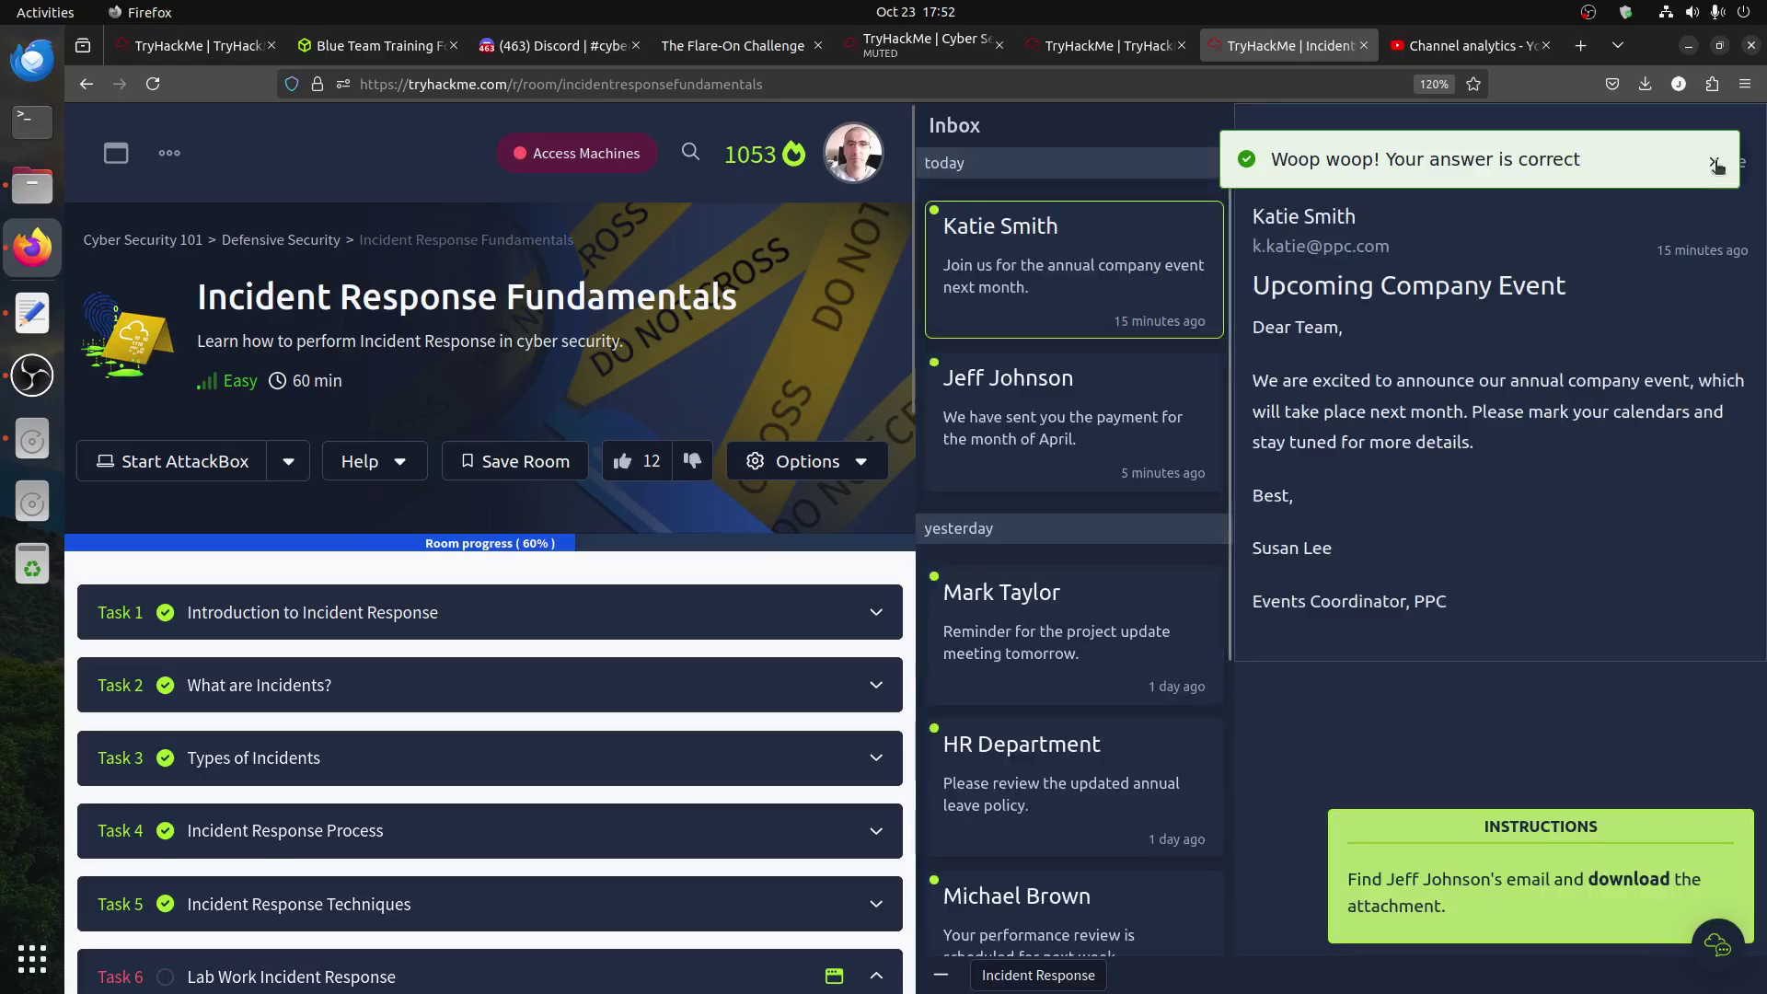
{"action": "scroll", "coordinate": [412, 681], "scroll_direction": "down", "scroll_amount": 5}
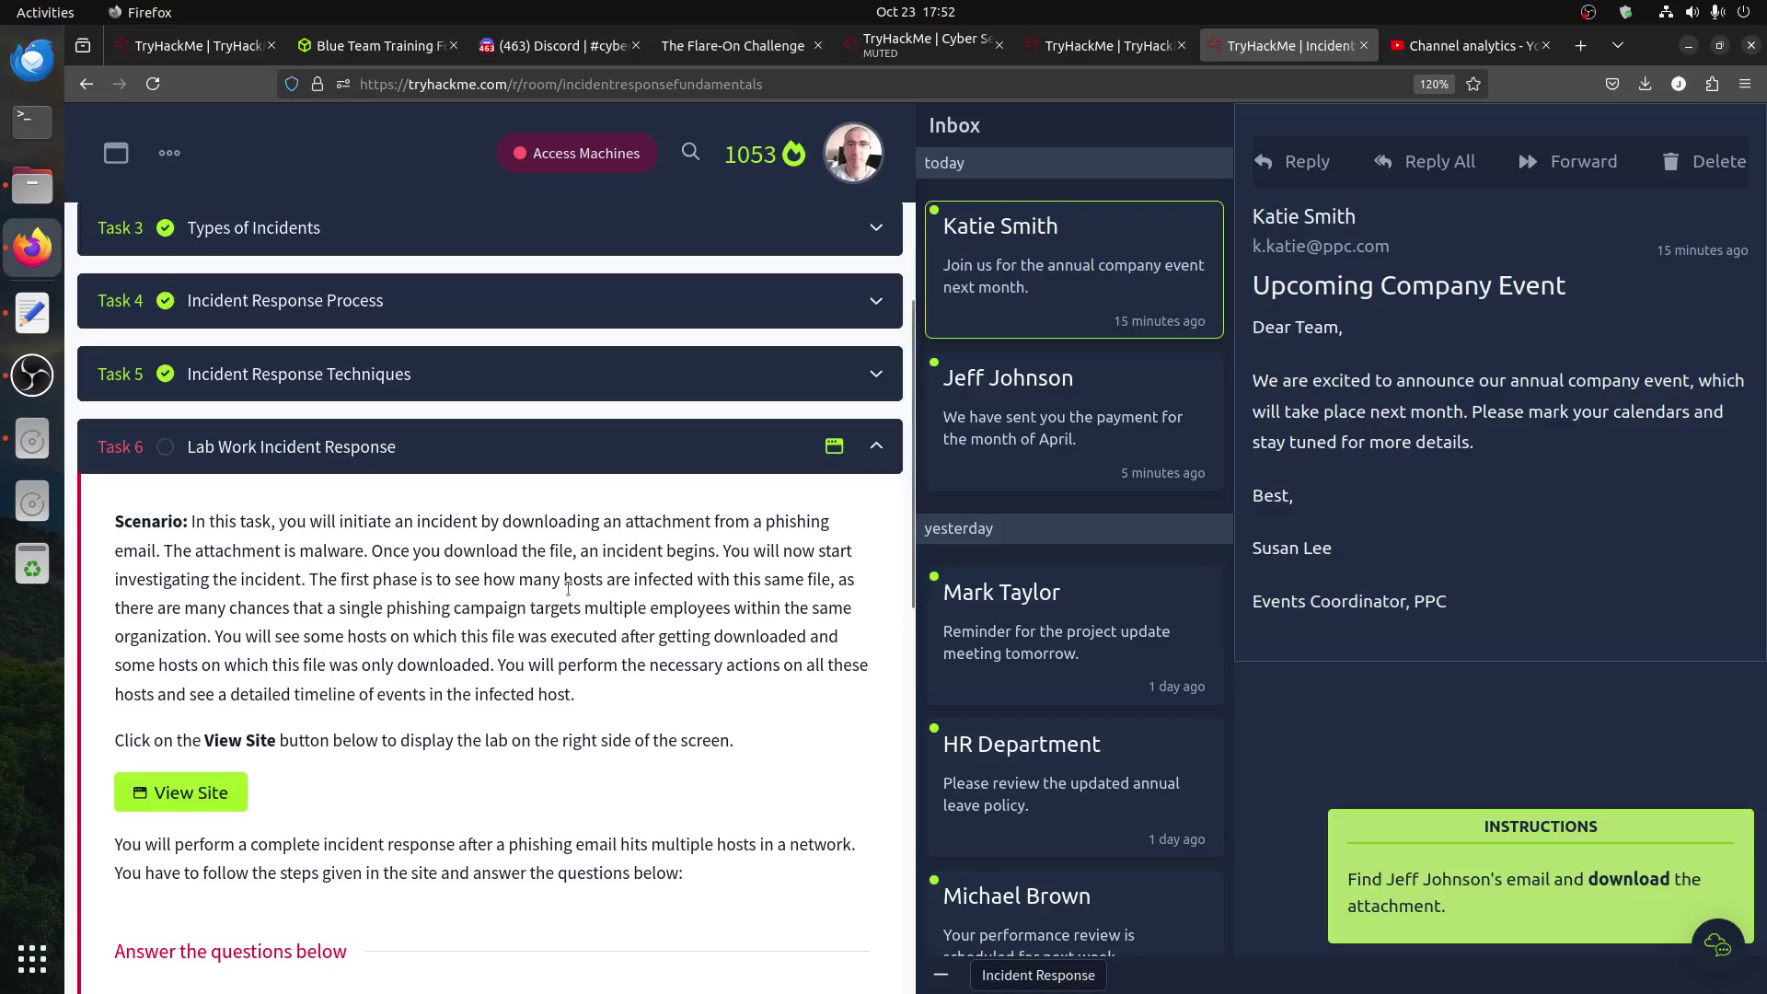
{"action": "scroll", "coordinate": [707, 598], "scroll_direction": "down", "scroll_amount": 2}
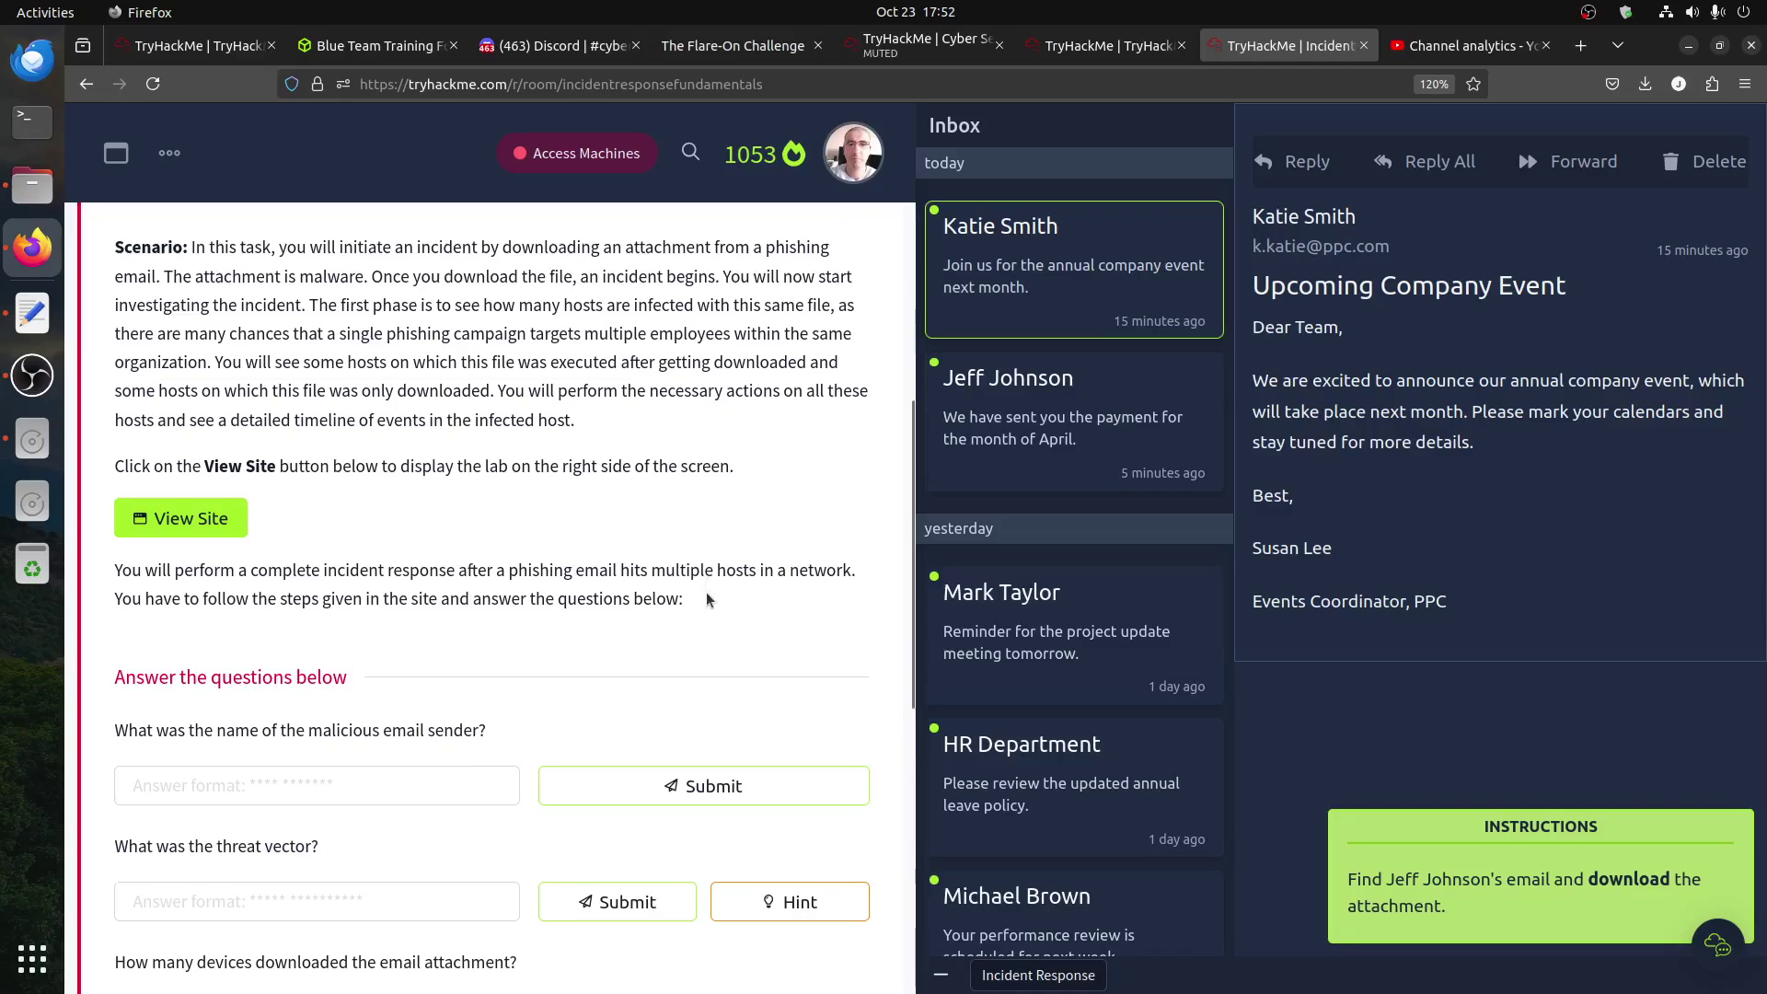
{"action": "scroll", "coordinate": [705, 608], "scroll_direction": "down", "scroll_amount": 2}
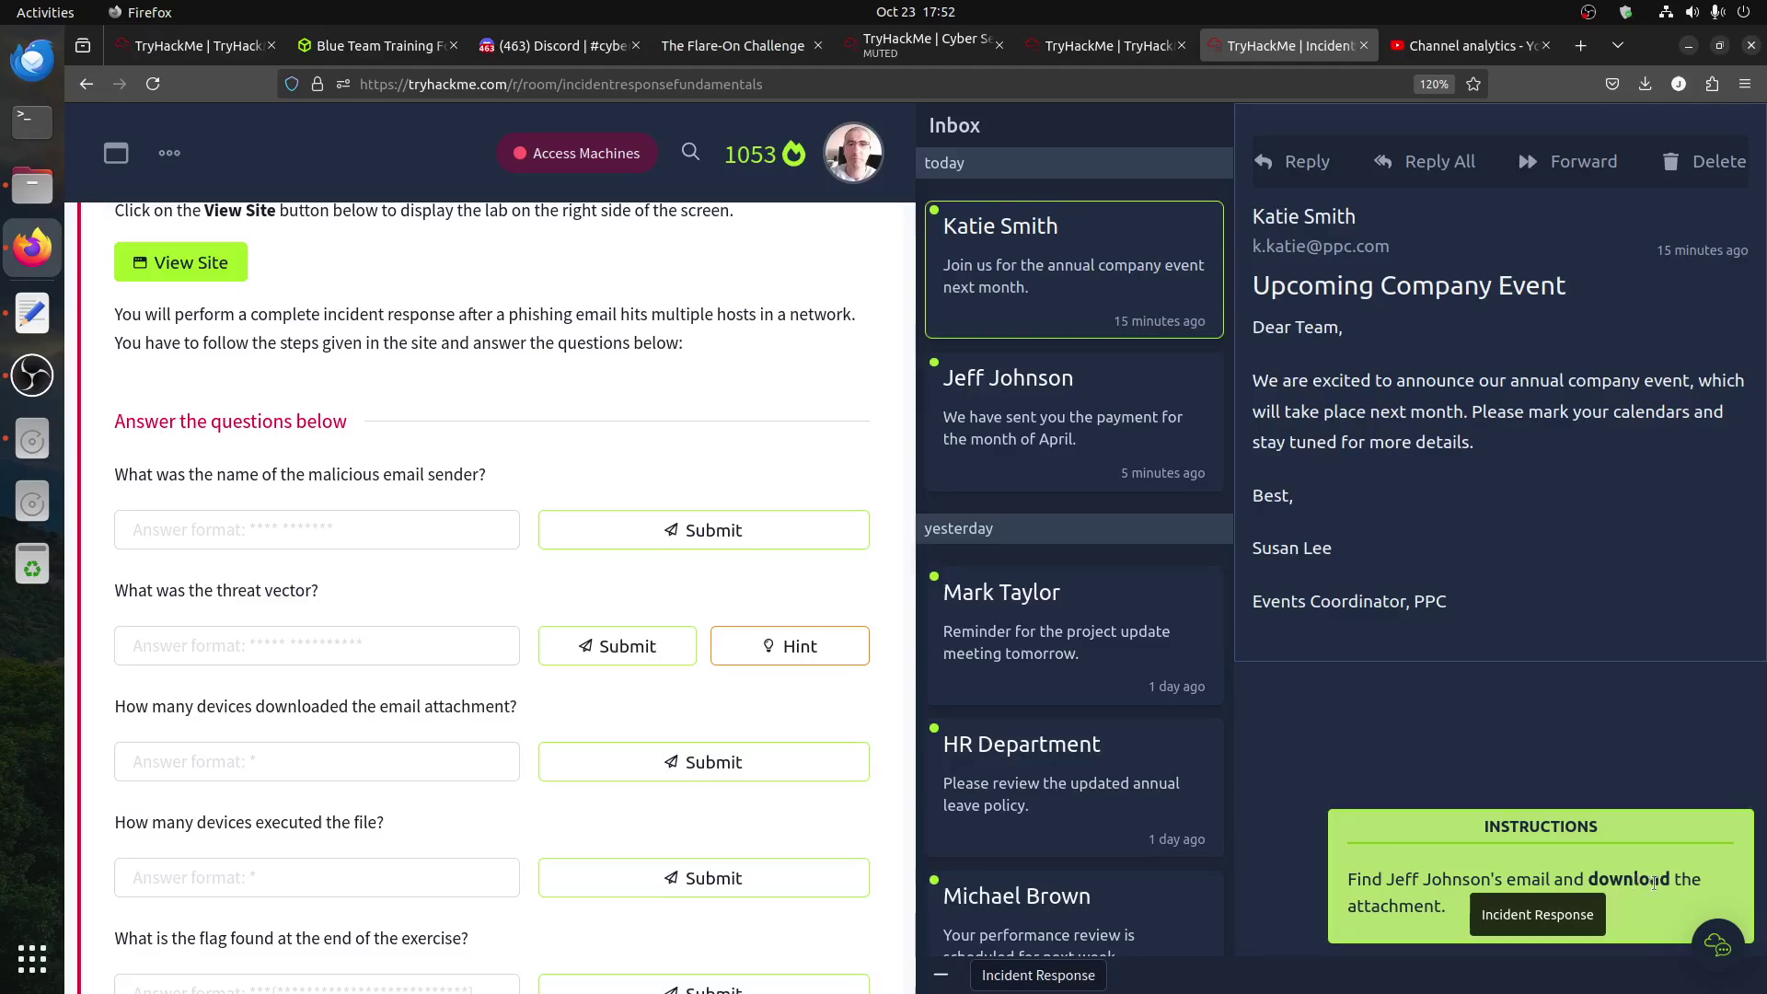
{"action": "left_click", "coordinate": [1033, 421]}
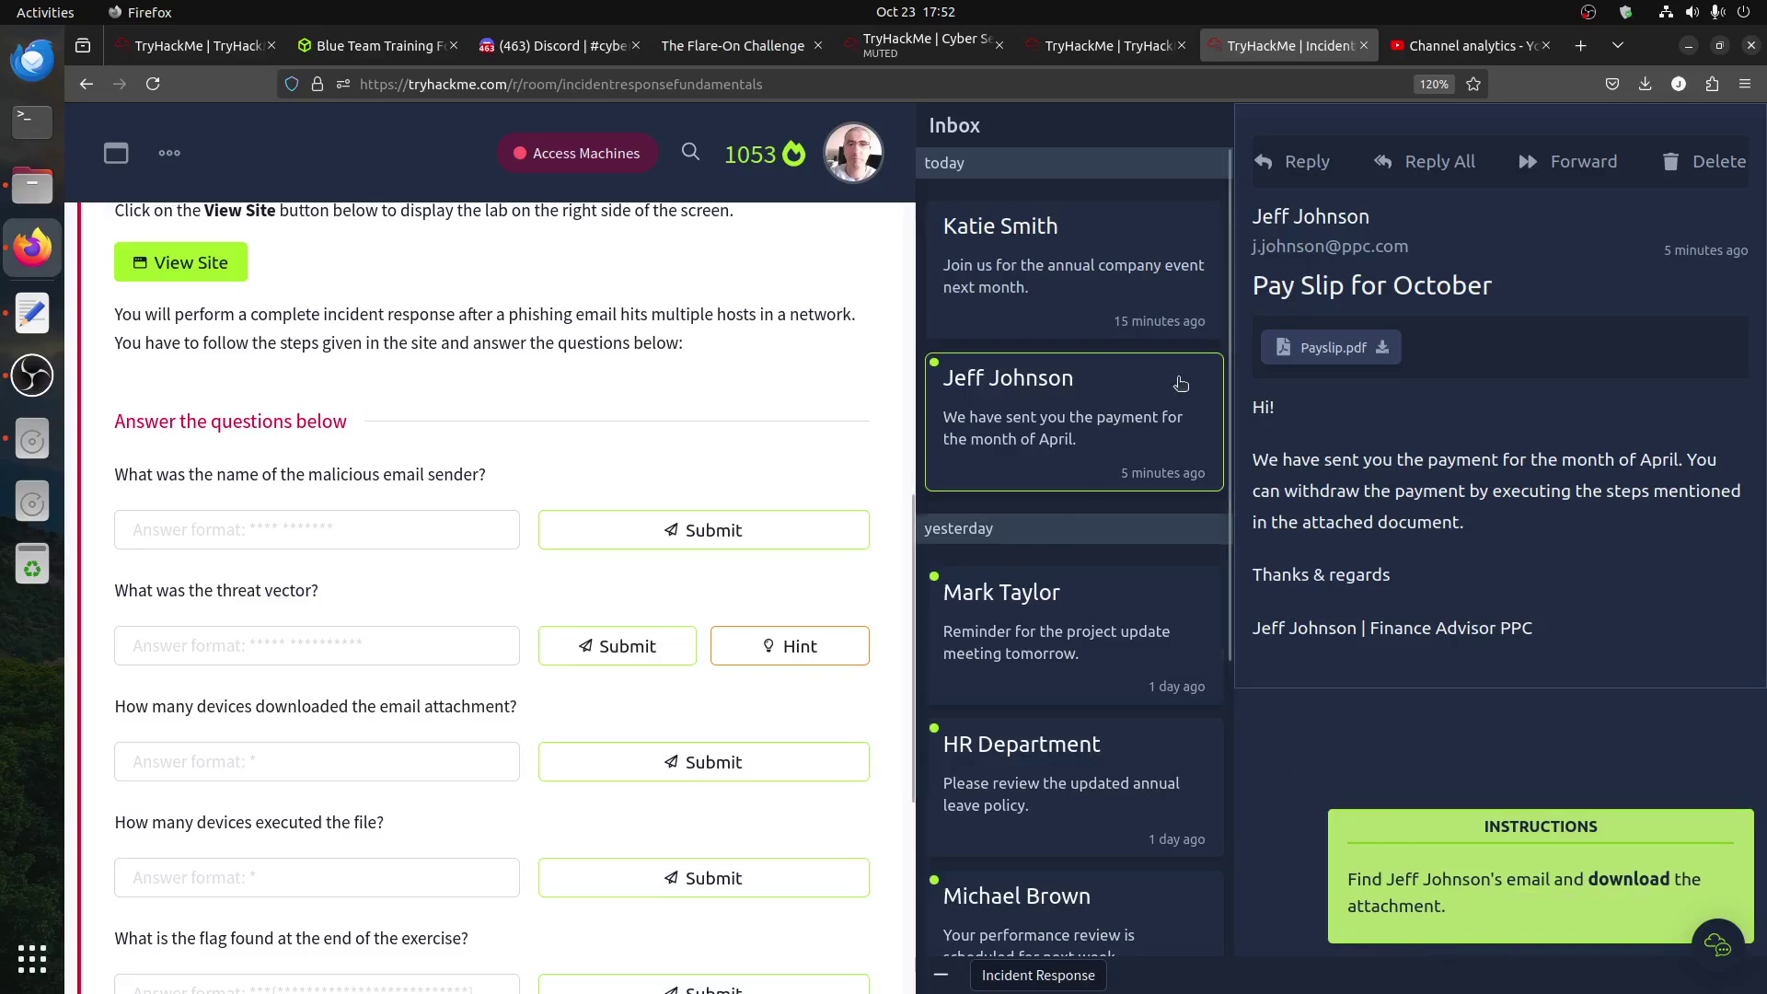
{"action": "left_click", "coordinate": [1335, 351]}
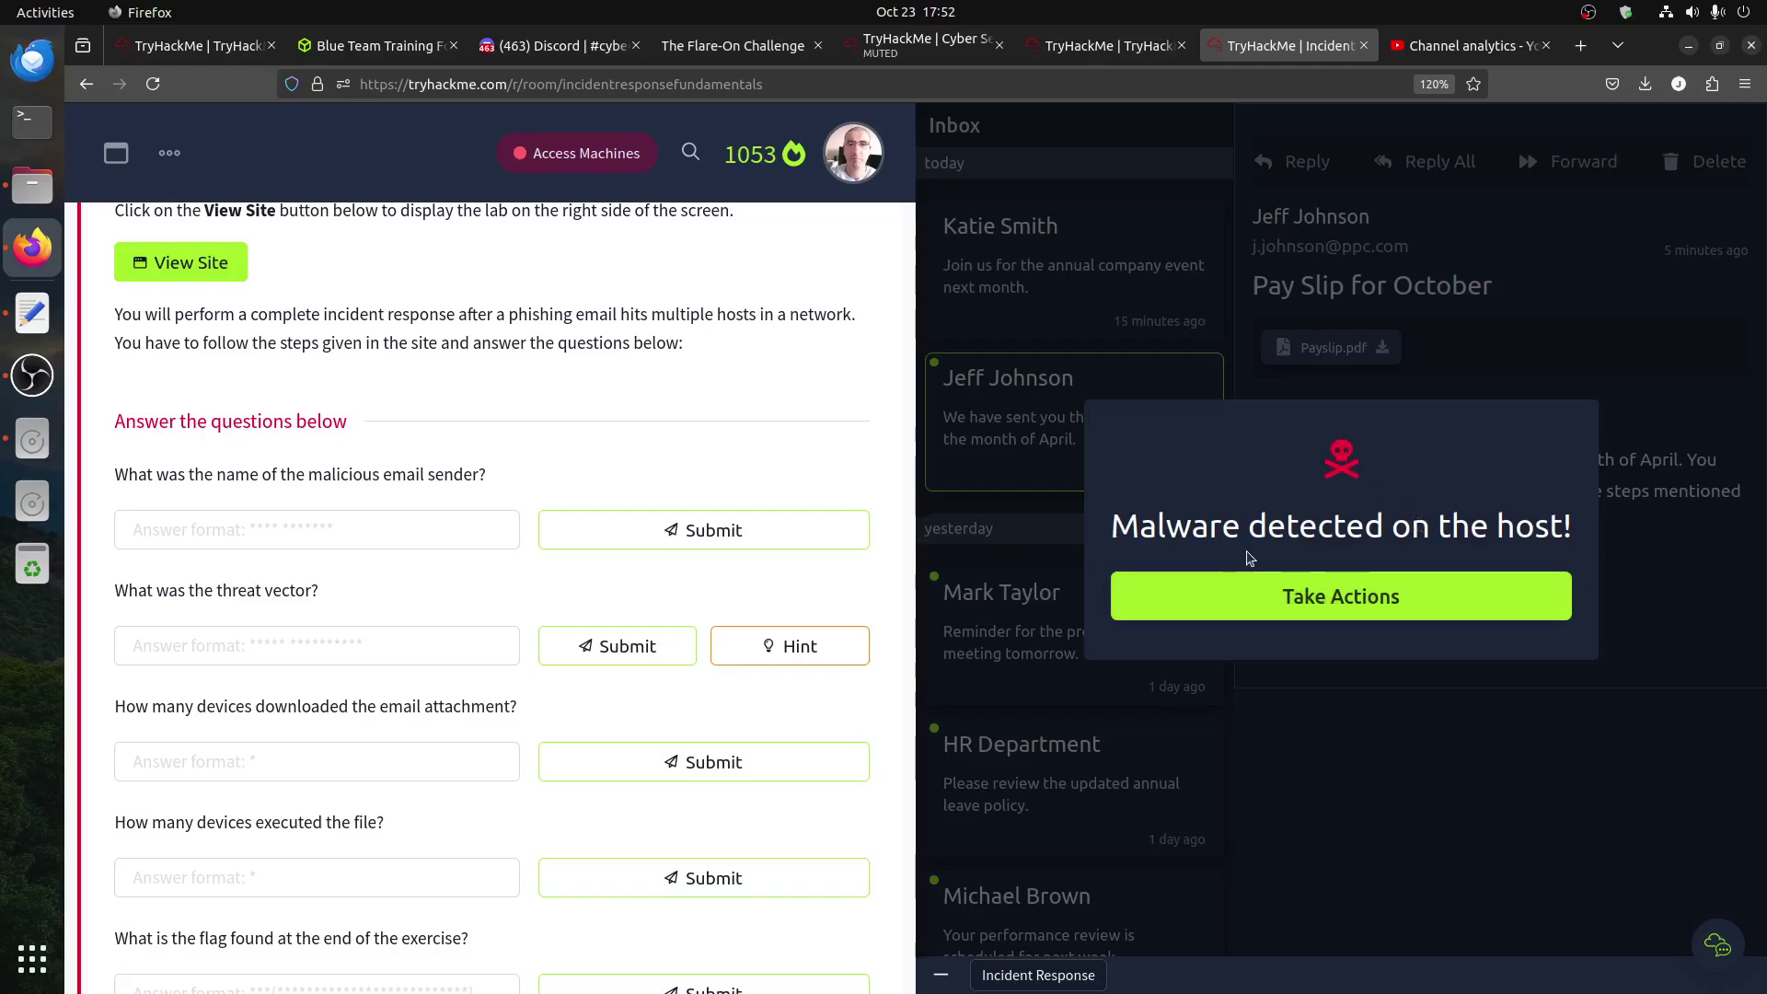
- Respond to the malware alert and submit 1 as the executed-device count
{"action": "left_click", "coordinate": [1351, 597]}
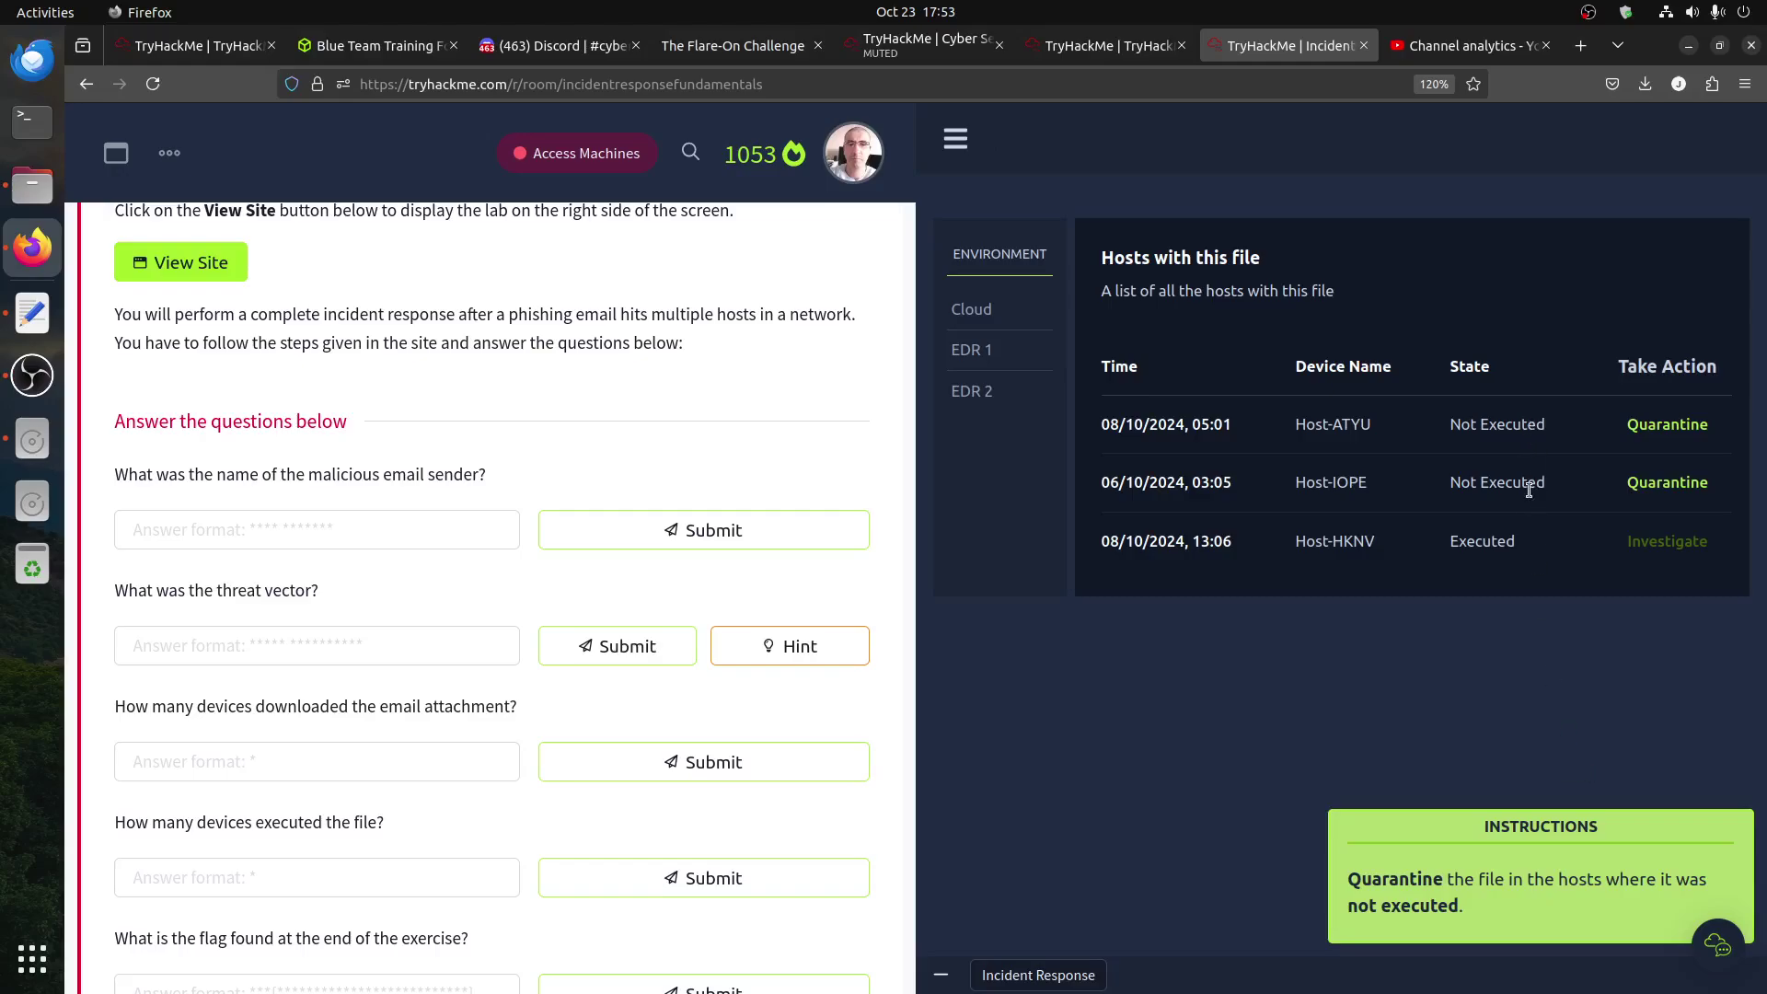
{"action": "mouse_move", "coordinate": [484, 773]}
{"action": "left_click", "coordinate": [311, 880]}
{"action": "type", "text": "1"}
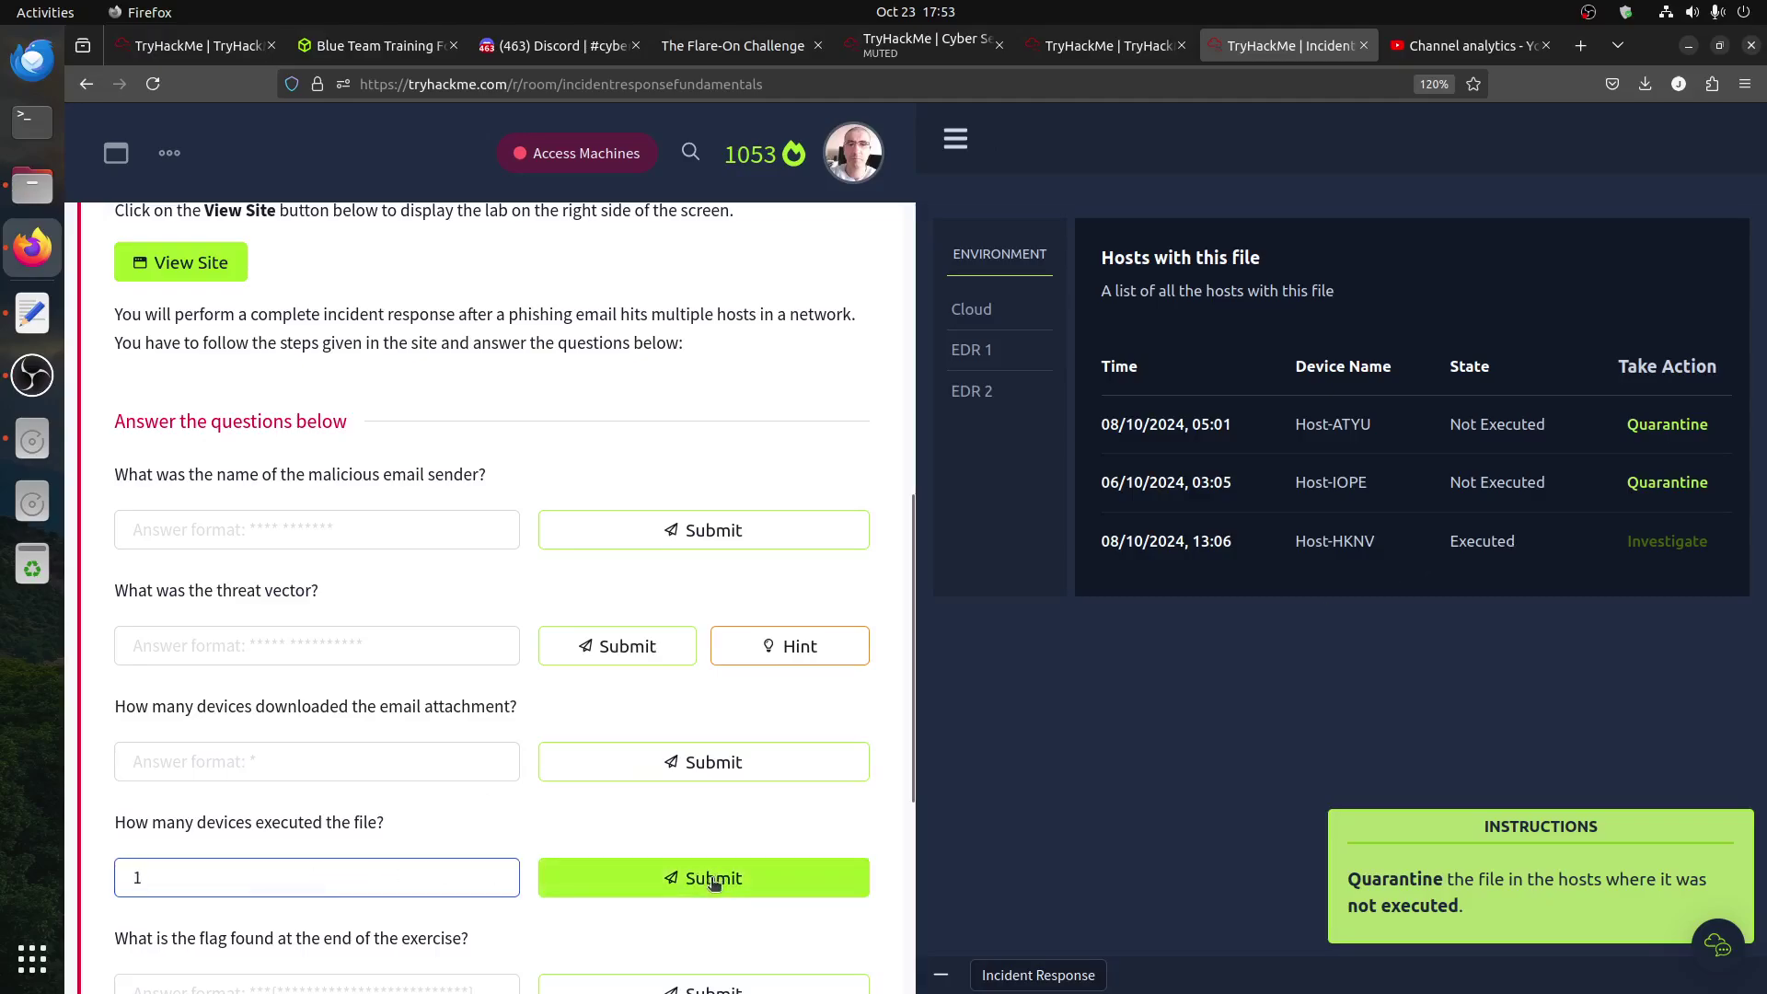
{"action": "left_click", "coordinate": [713, 880]}
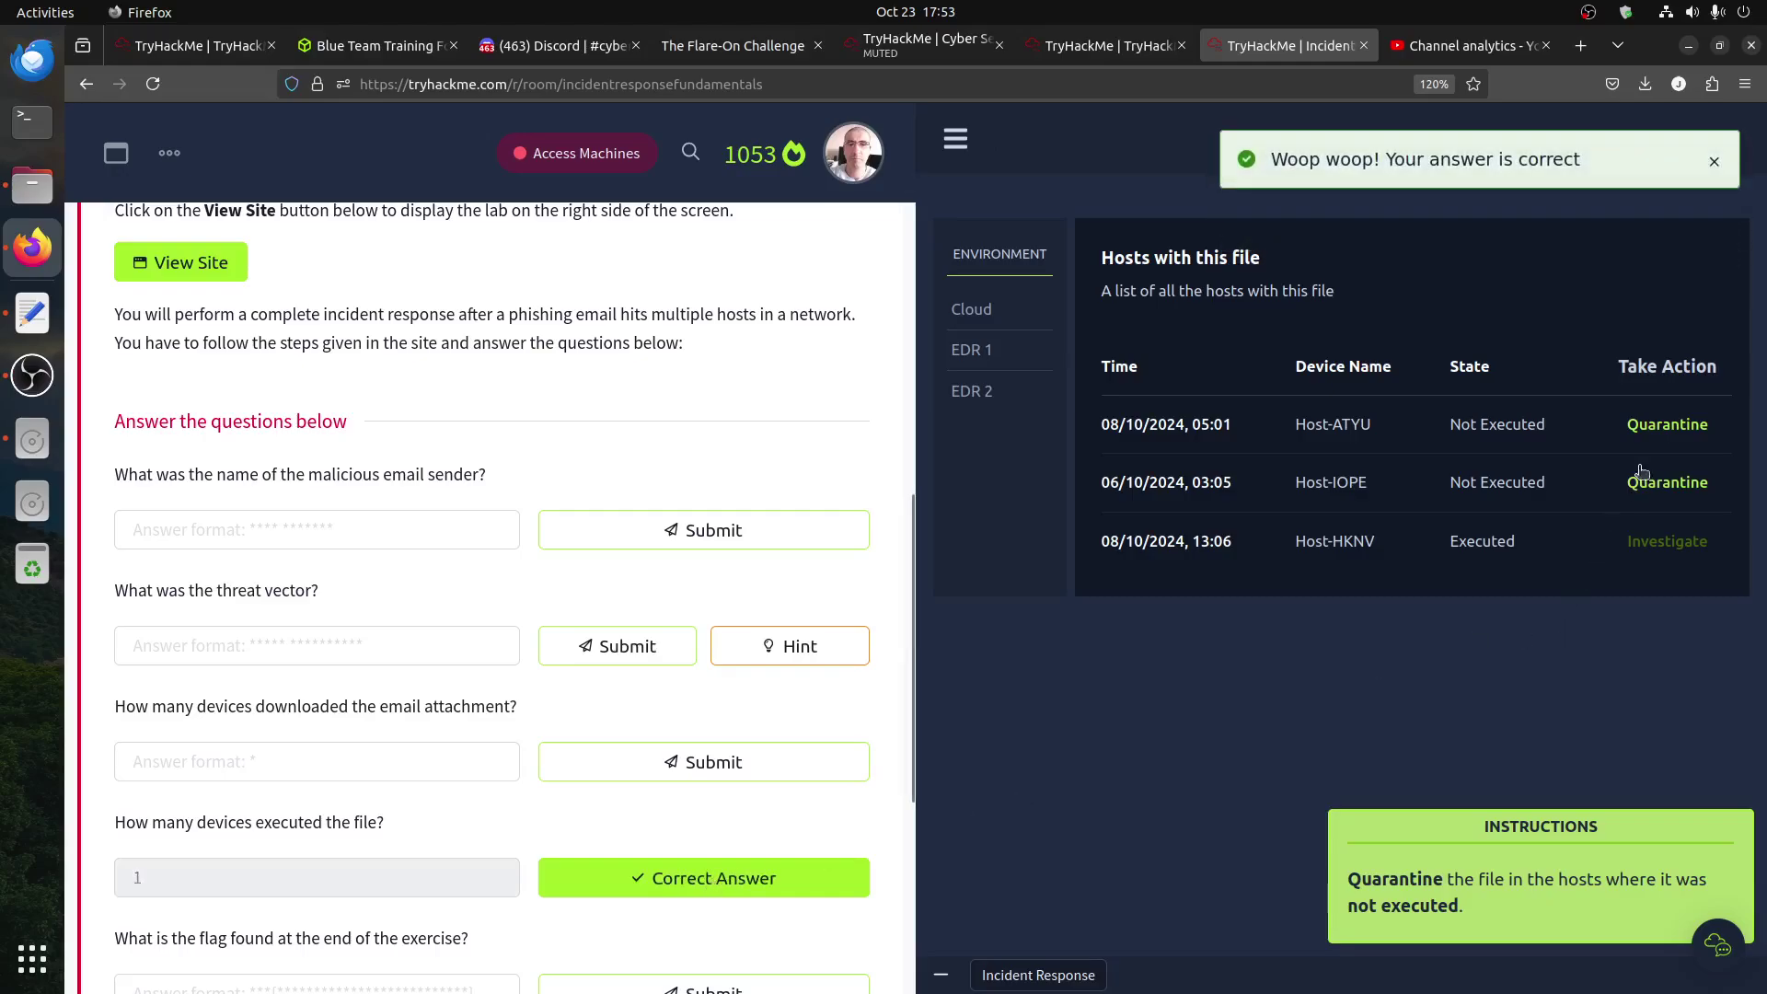
- Quarantine Host-ATYU and Host-IOPE, then submit 3 as the download count
{"action": "left_click", "coordinate": [1667, 423]}
{"action": "left_click", "coordinate": [1665, 486]}
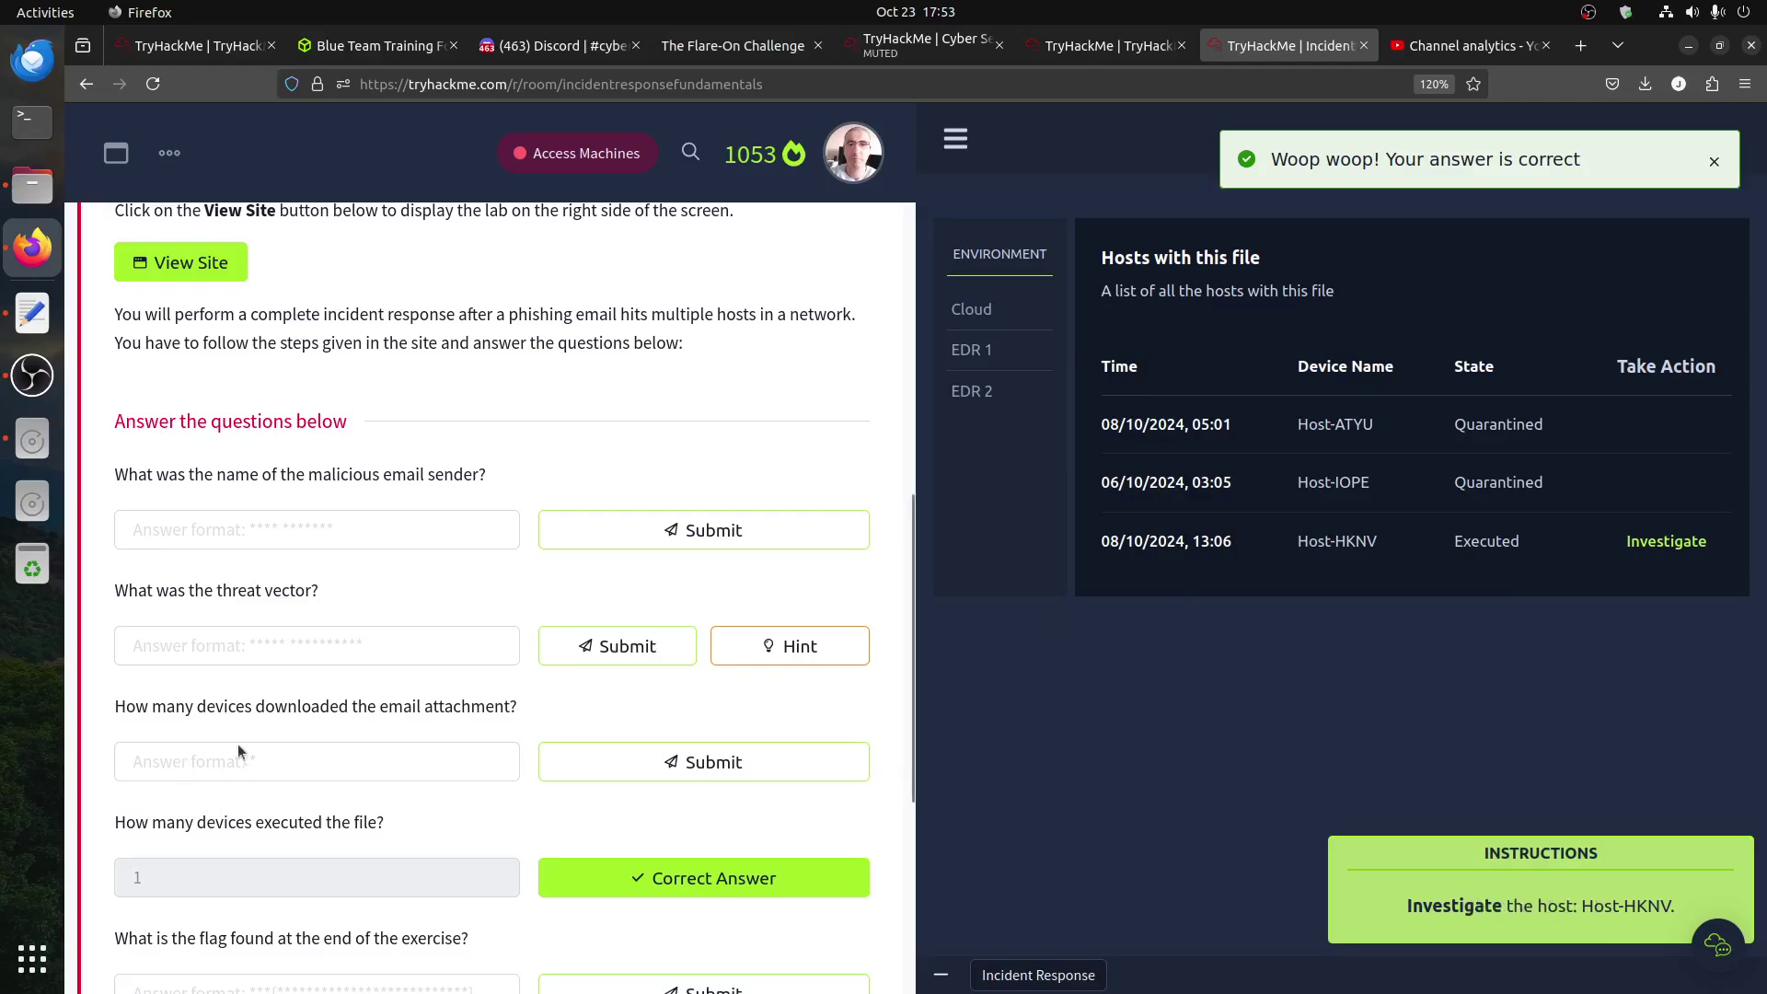
{"action": "left_click", "coordinate": [400, 755]}
{"action": "type", "text": "3"}
{"action": "left_click", "coordinate": [714, 756]}
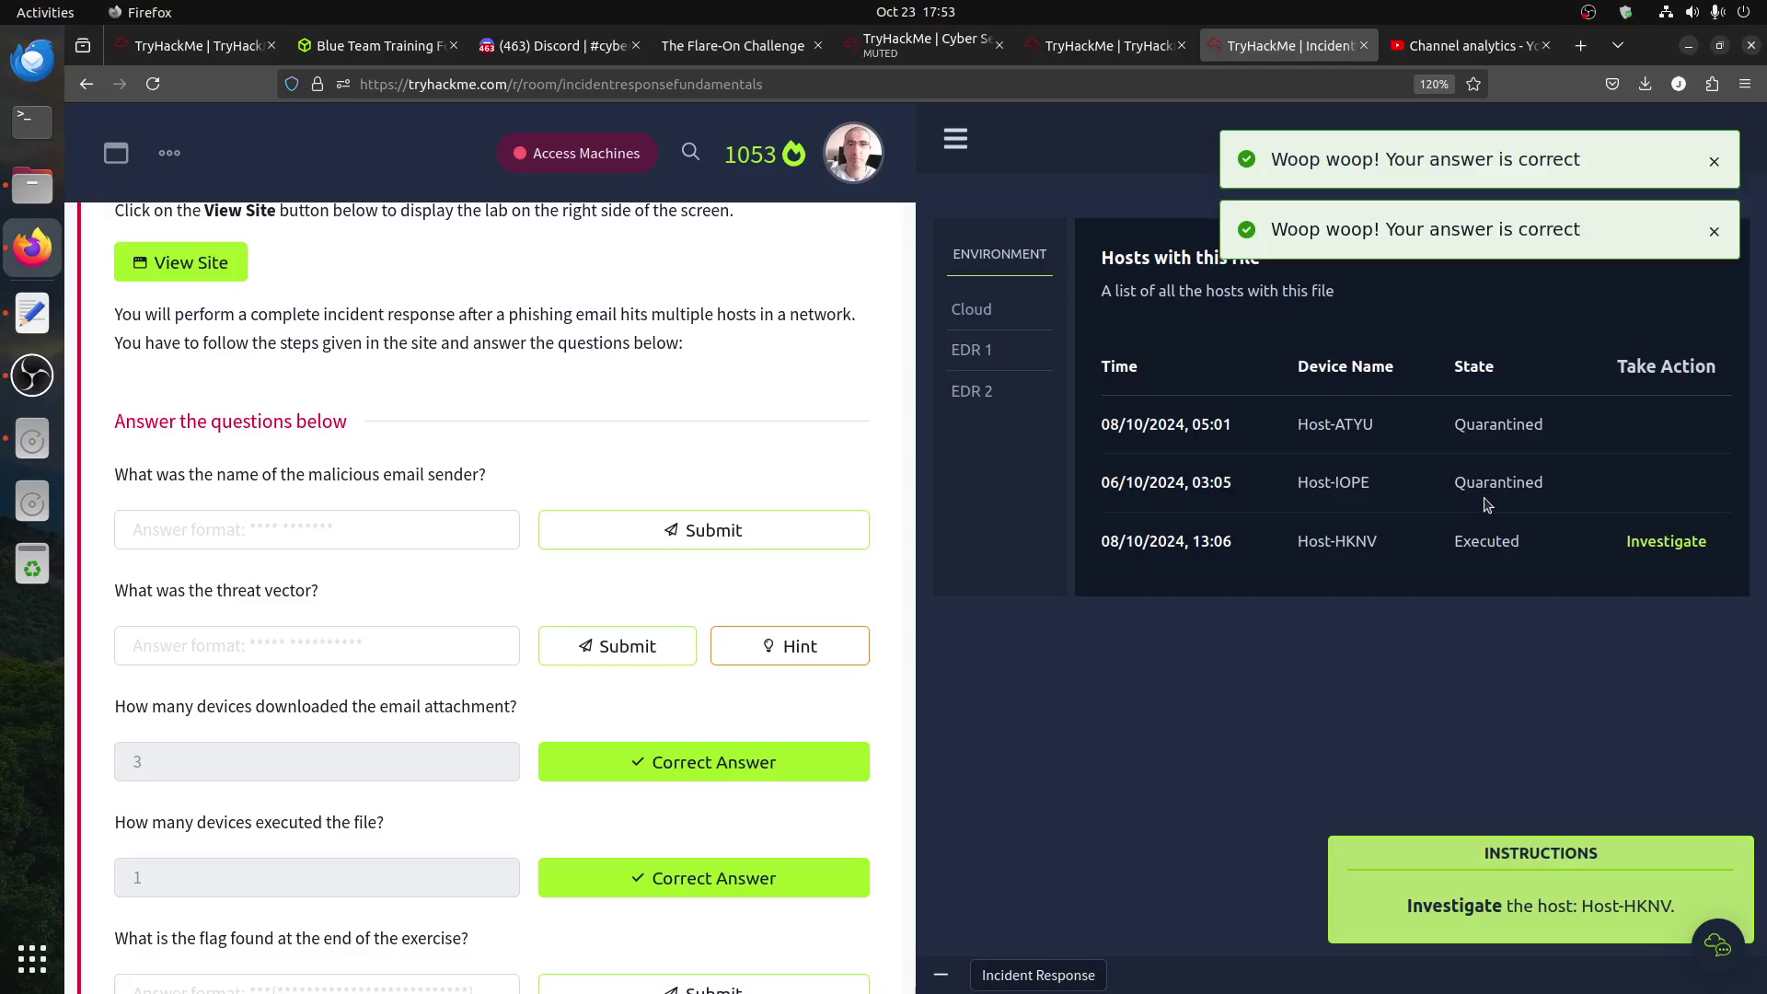
- Investigate and isolate the infected Host-HKNV, then view its process timeline
{"action": "left_click", "coordinate": [1674, 544]}
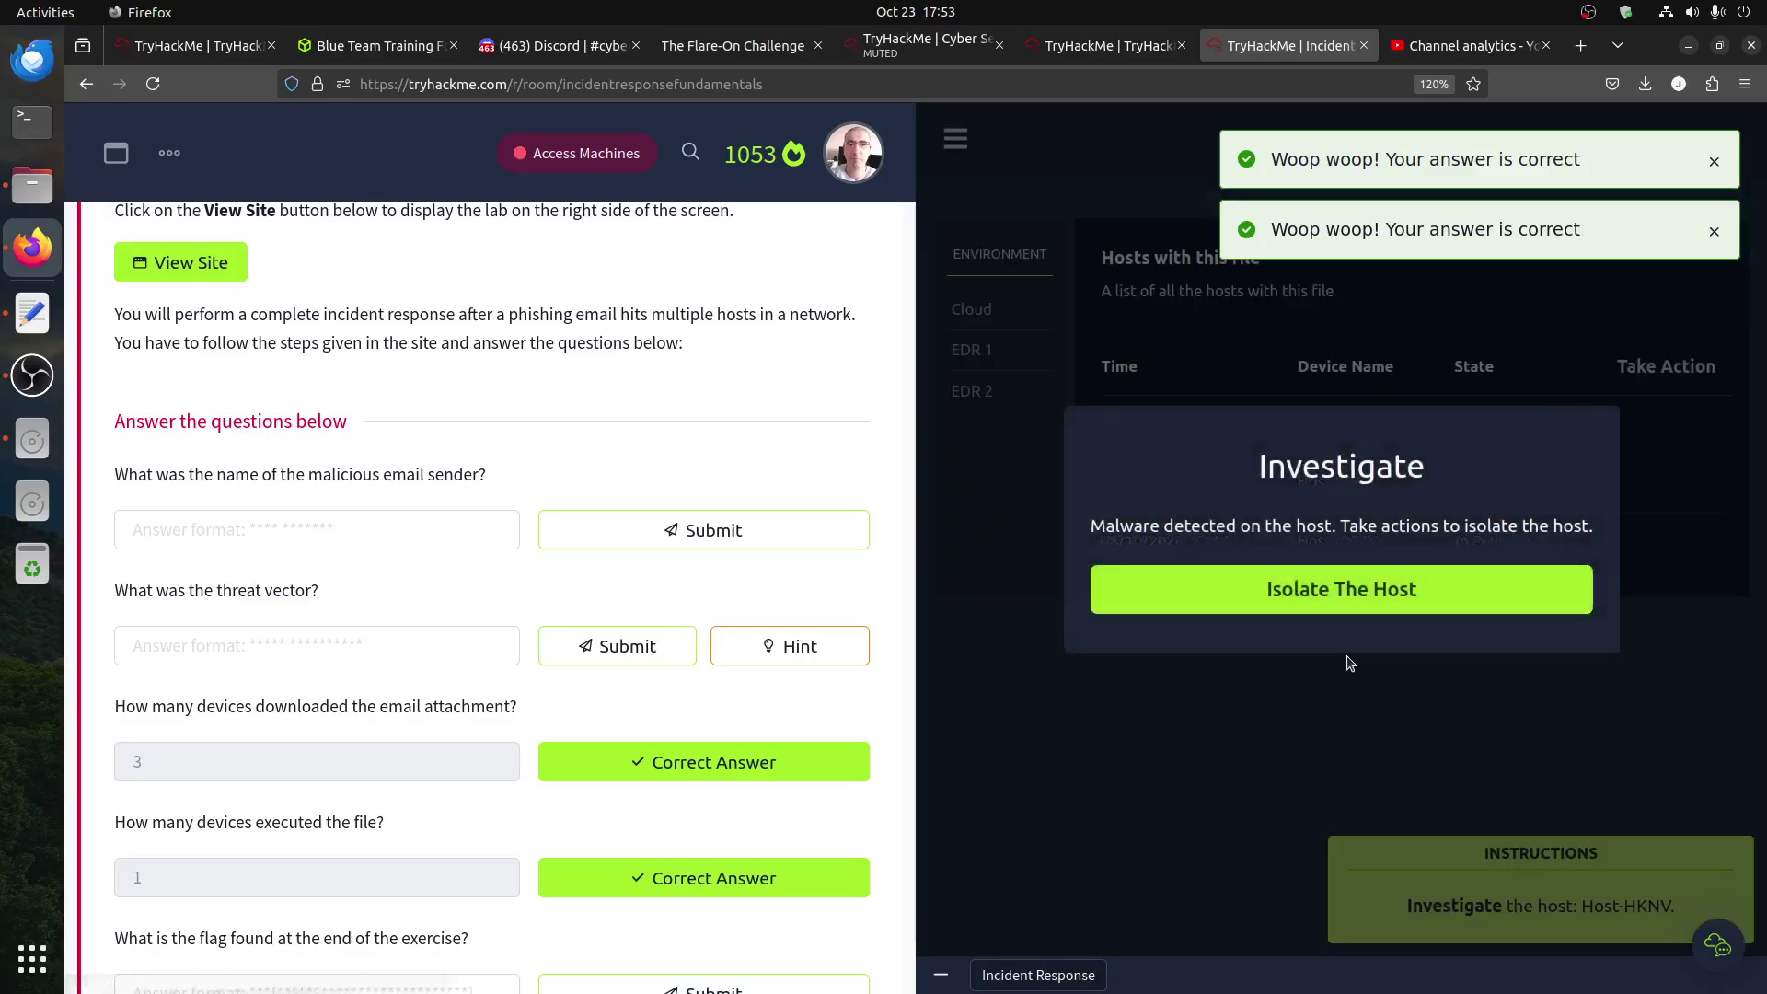
{"action": "left_click", "coordinate": [1331, 604]}
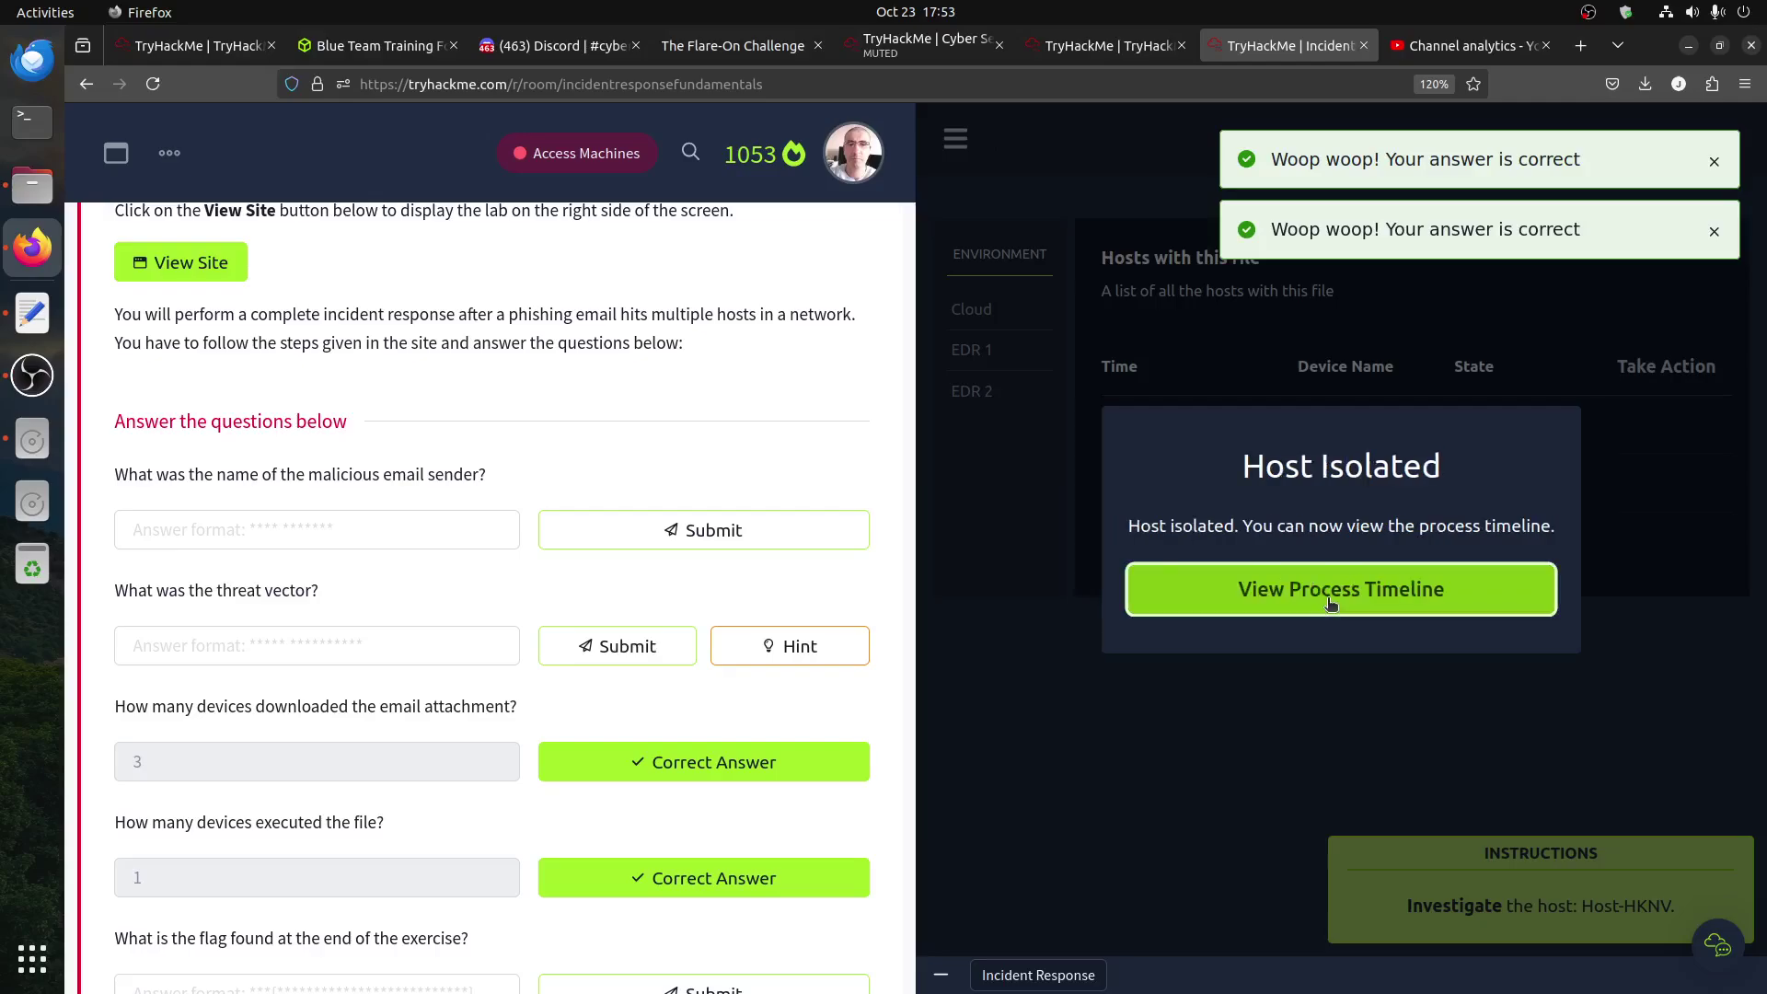
{"action": "left_click", "coordinate": [1318, 597]}
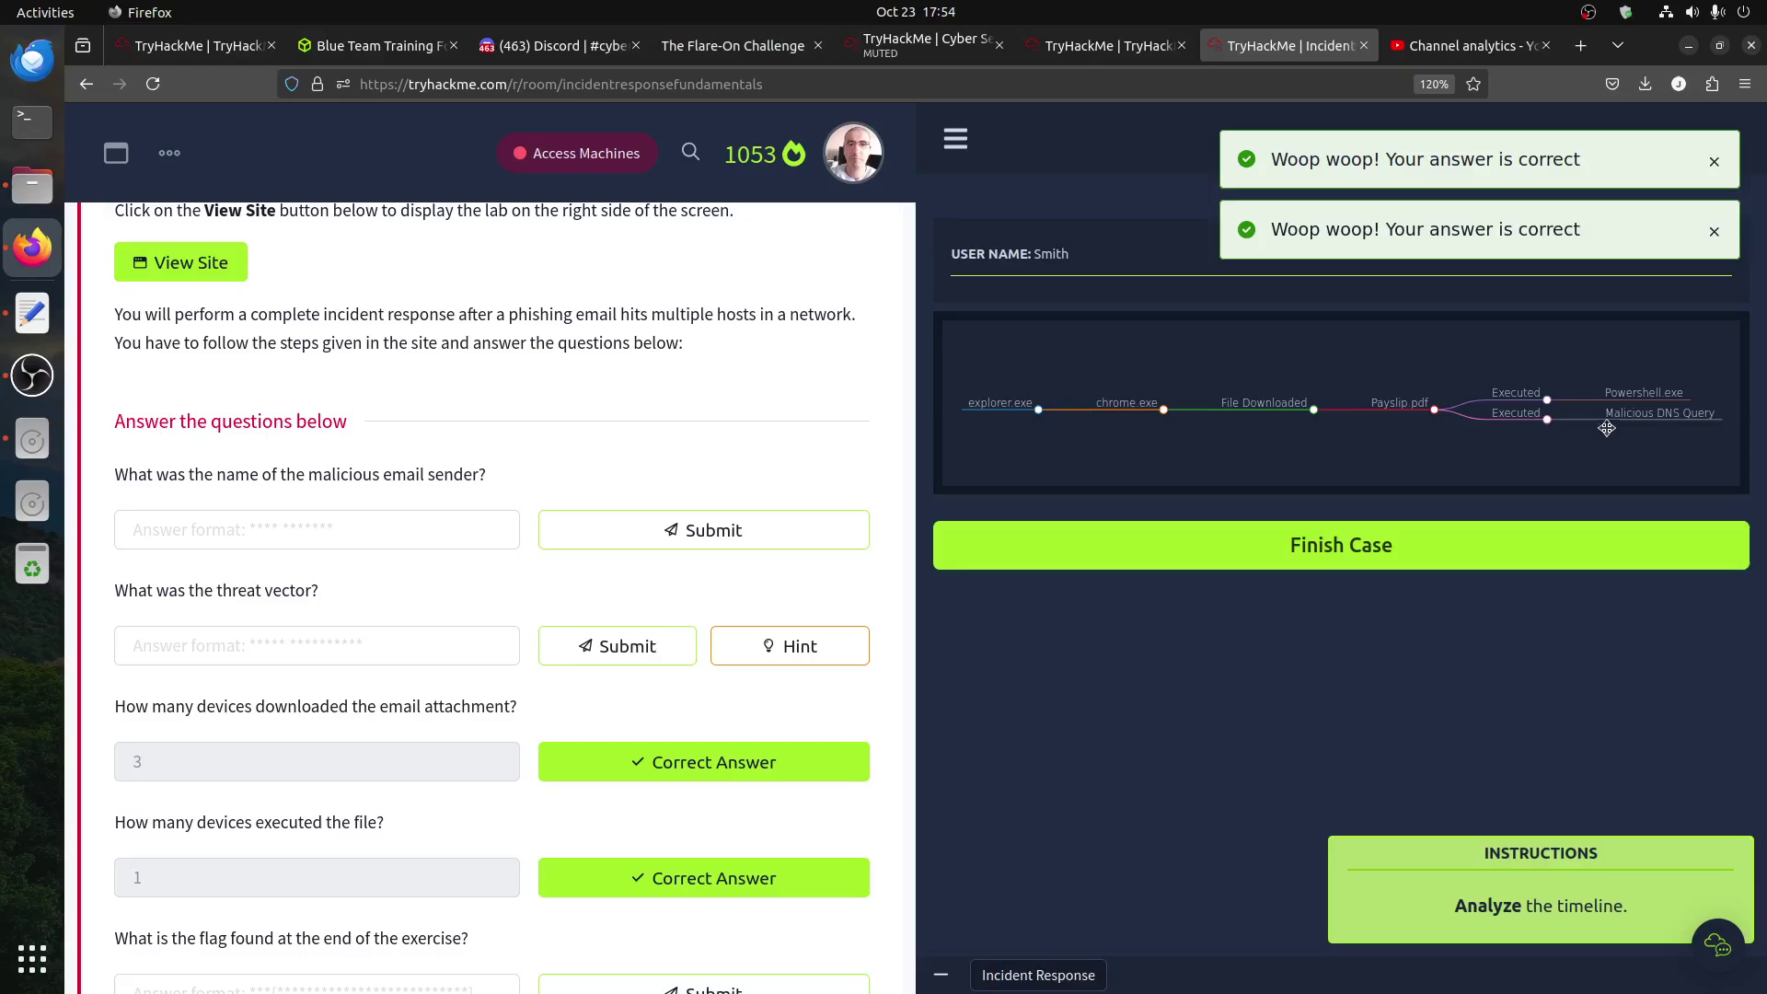
{"action": "left_click", "coordinate": [1714, 230]}
{"action": "left_click", "coordinate": [1714, 164]}
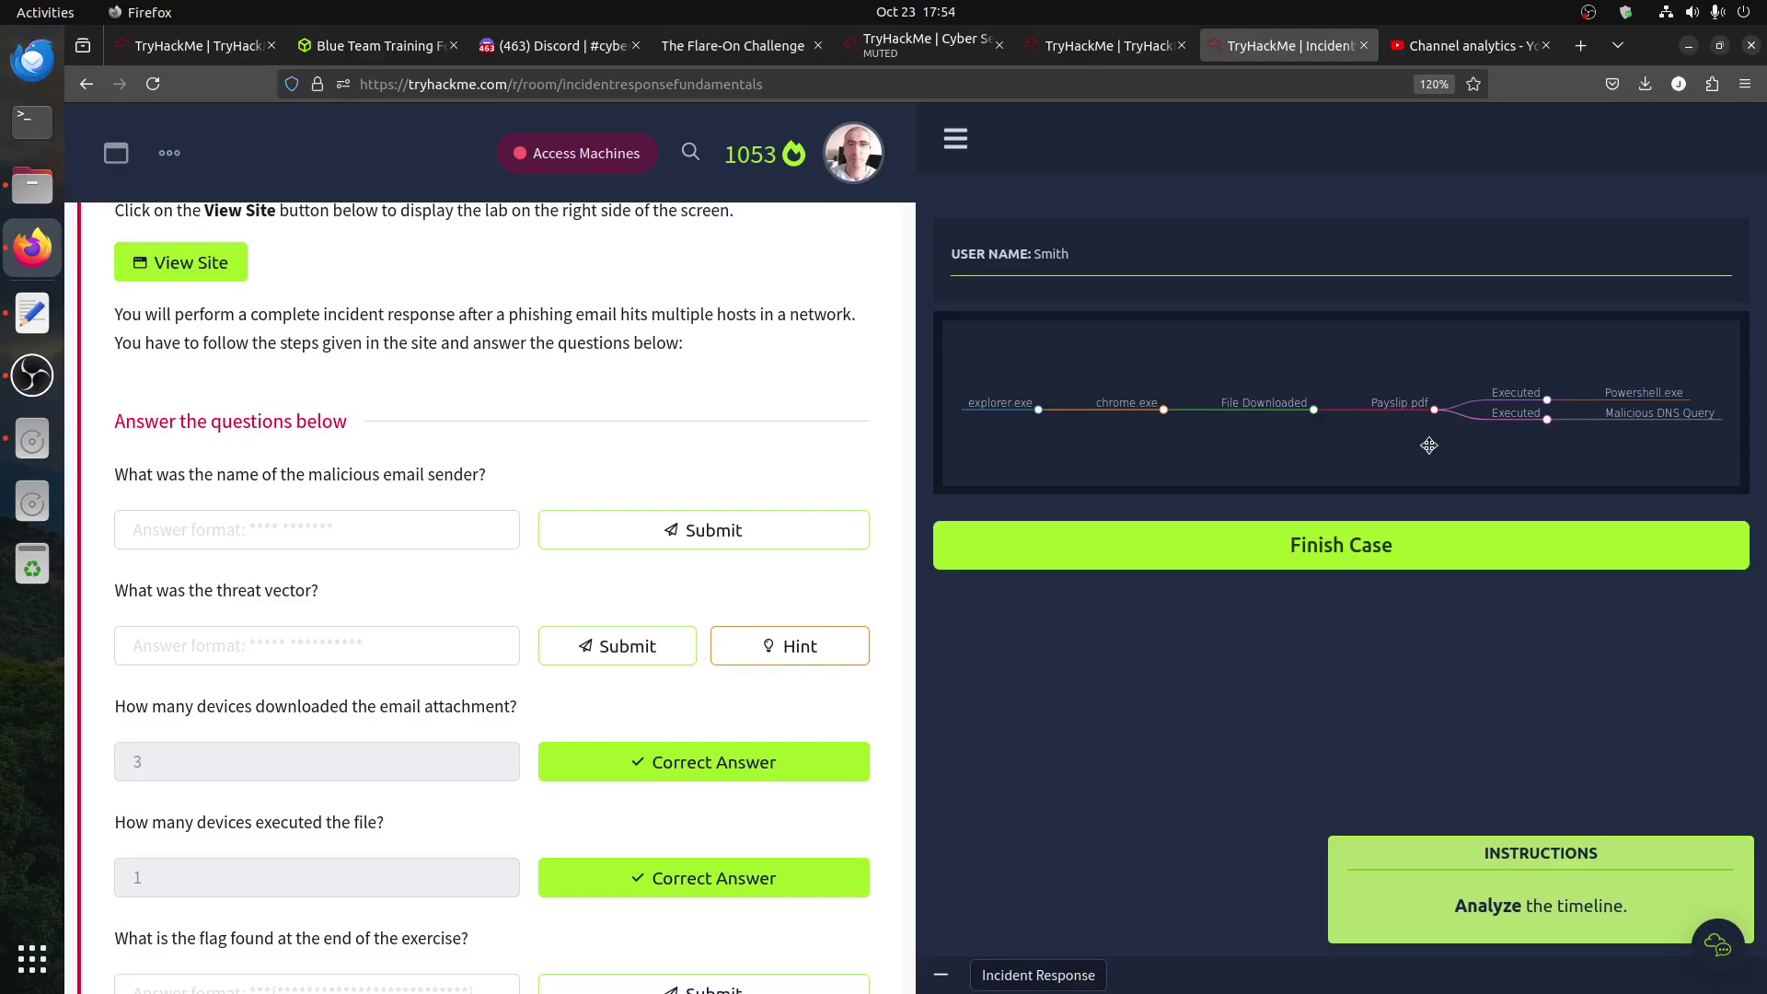
{"action": "scroll", "coordinate": [743, 529], "scroll_direction": "down", "scroll_amount": 3}
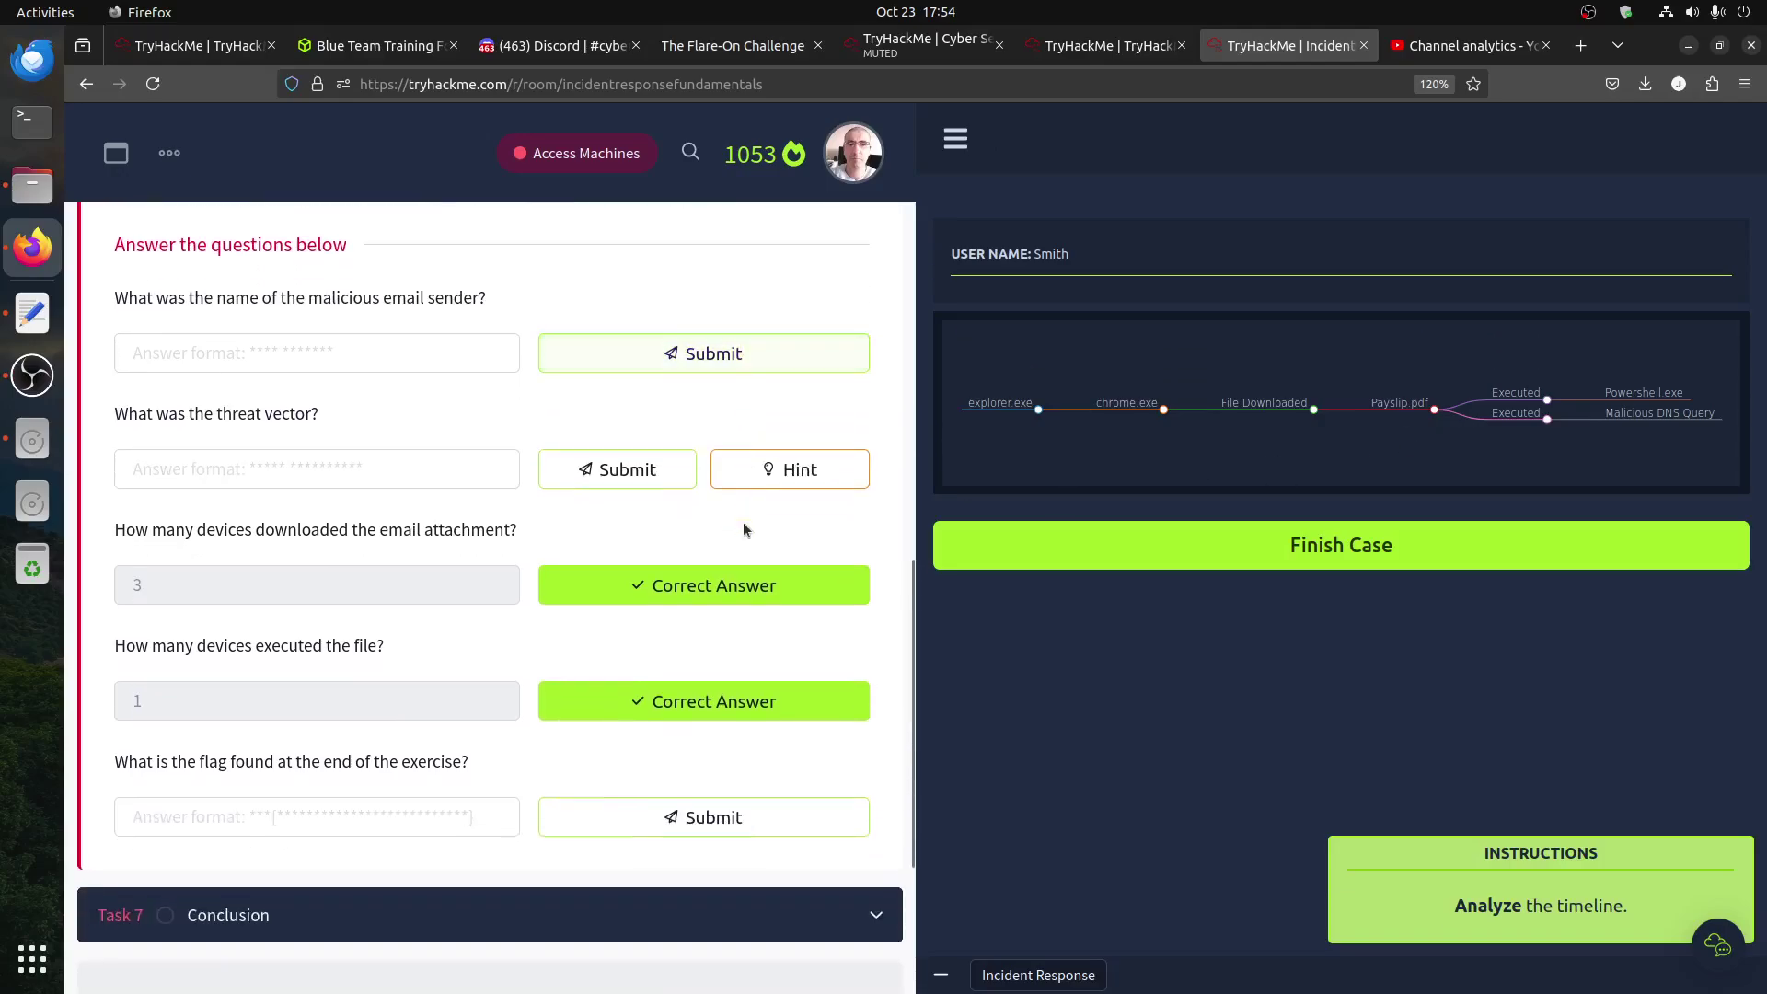
- Finish the case, submit flag THM{My_First_Incident_Response}, and restart the lab
{"action": "left_click", "coordinate": [1328, 559]}
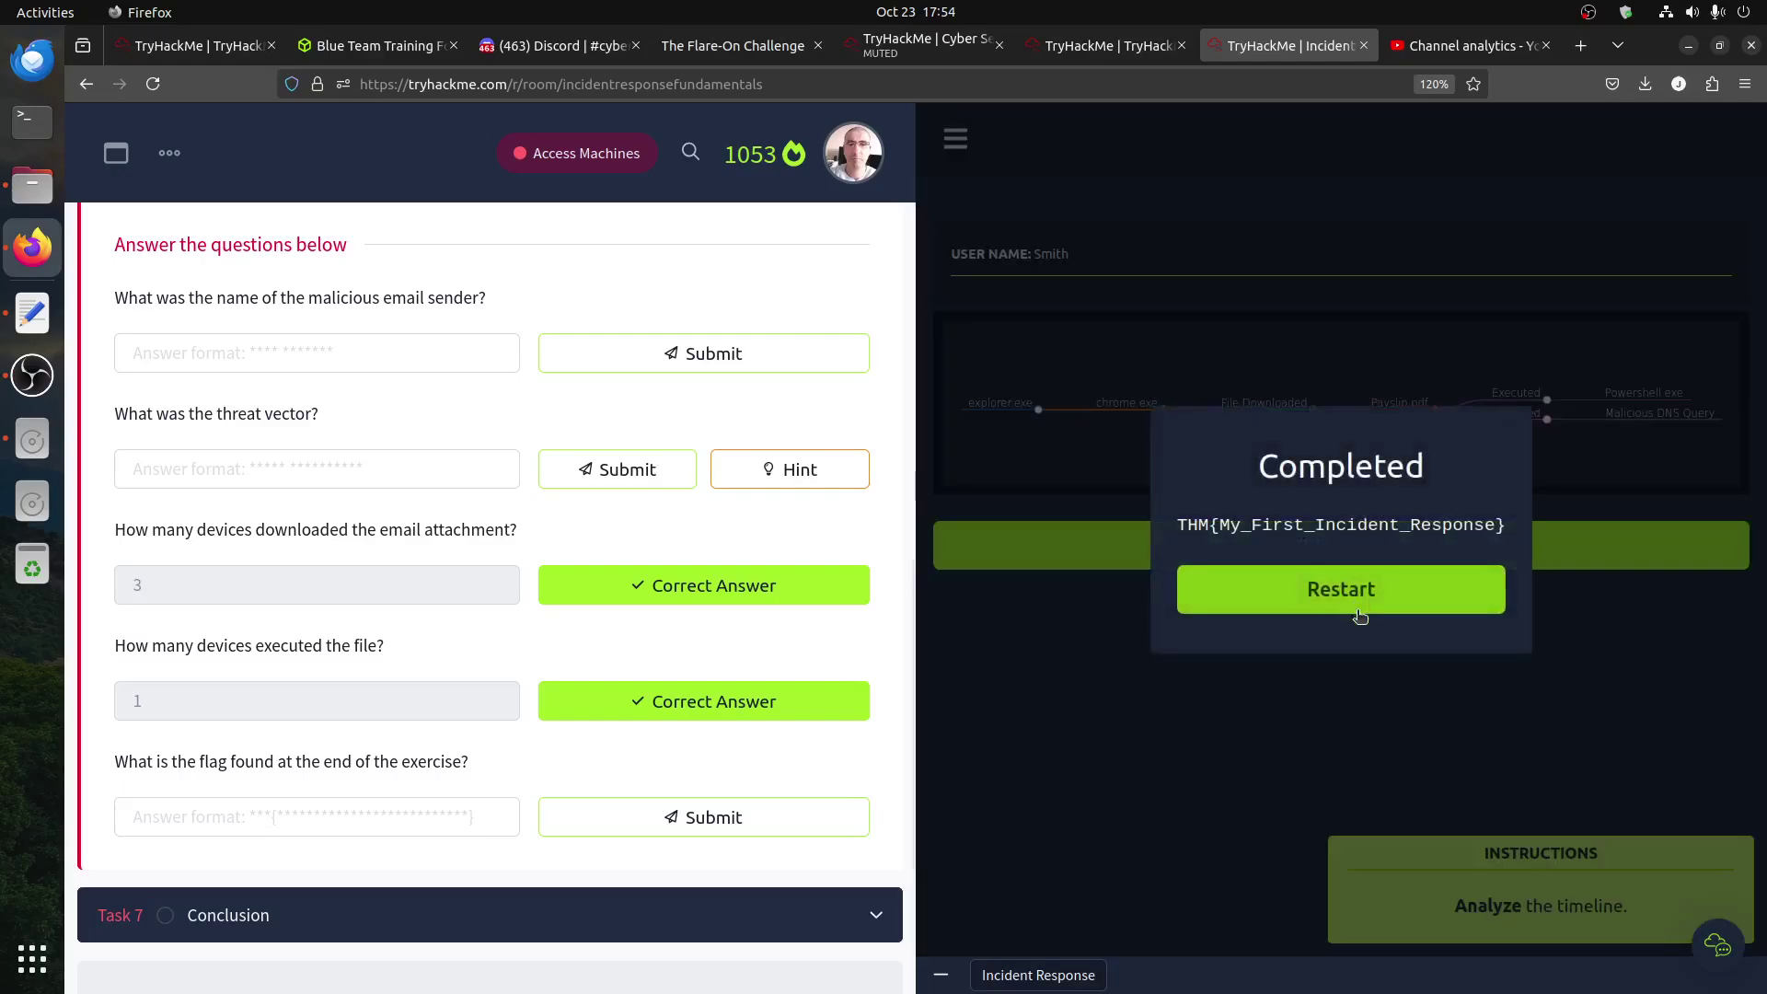
{"action": "triple_click", "coordinate": [1279, 532]}
{"action": "right_click", "coordinate": [1280, 533]}
{"action": "left_click", "coordinate": [1312, 557]}
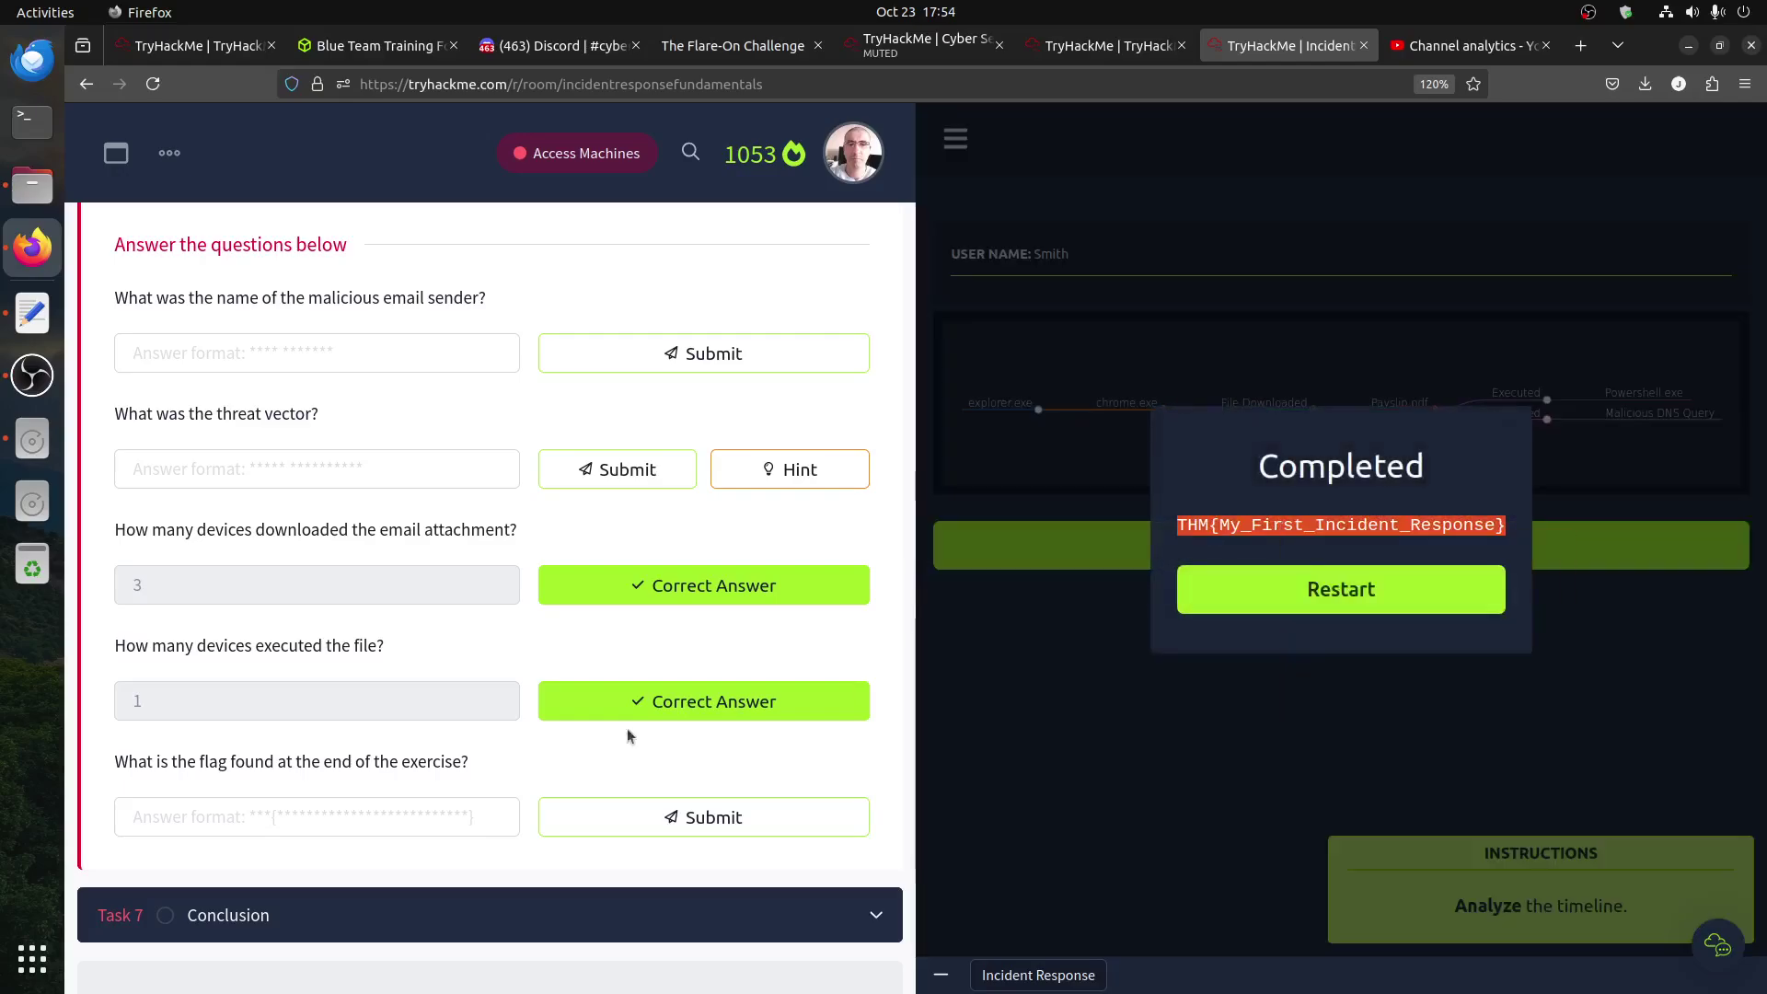
{"action": "left_click", "coordinate": [405, 829]}
{"action": "key", "text": "ctrl+v"}
{"action": "left_click", "coordinate": [677, 818]}
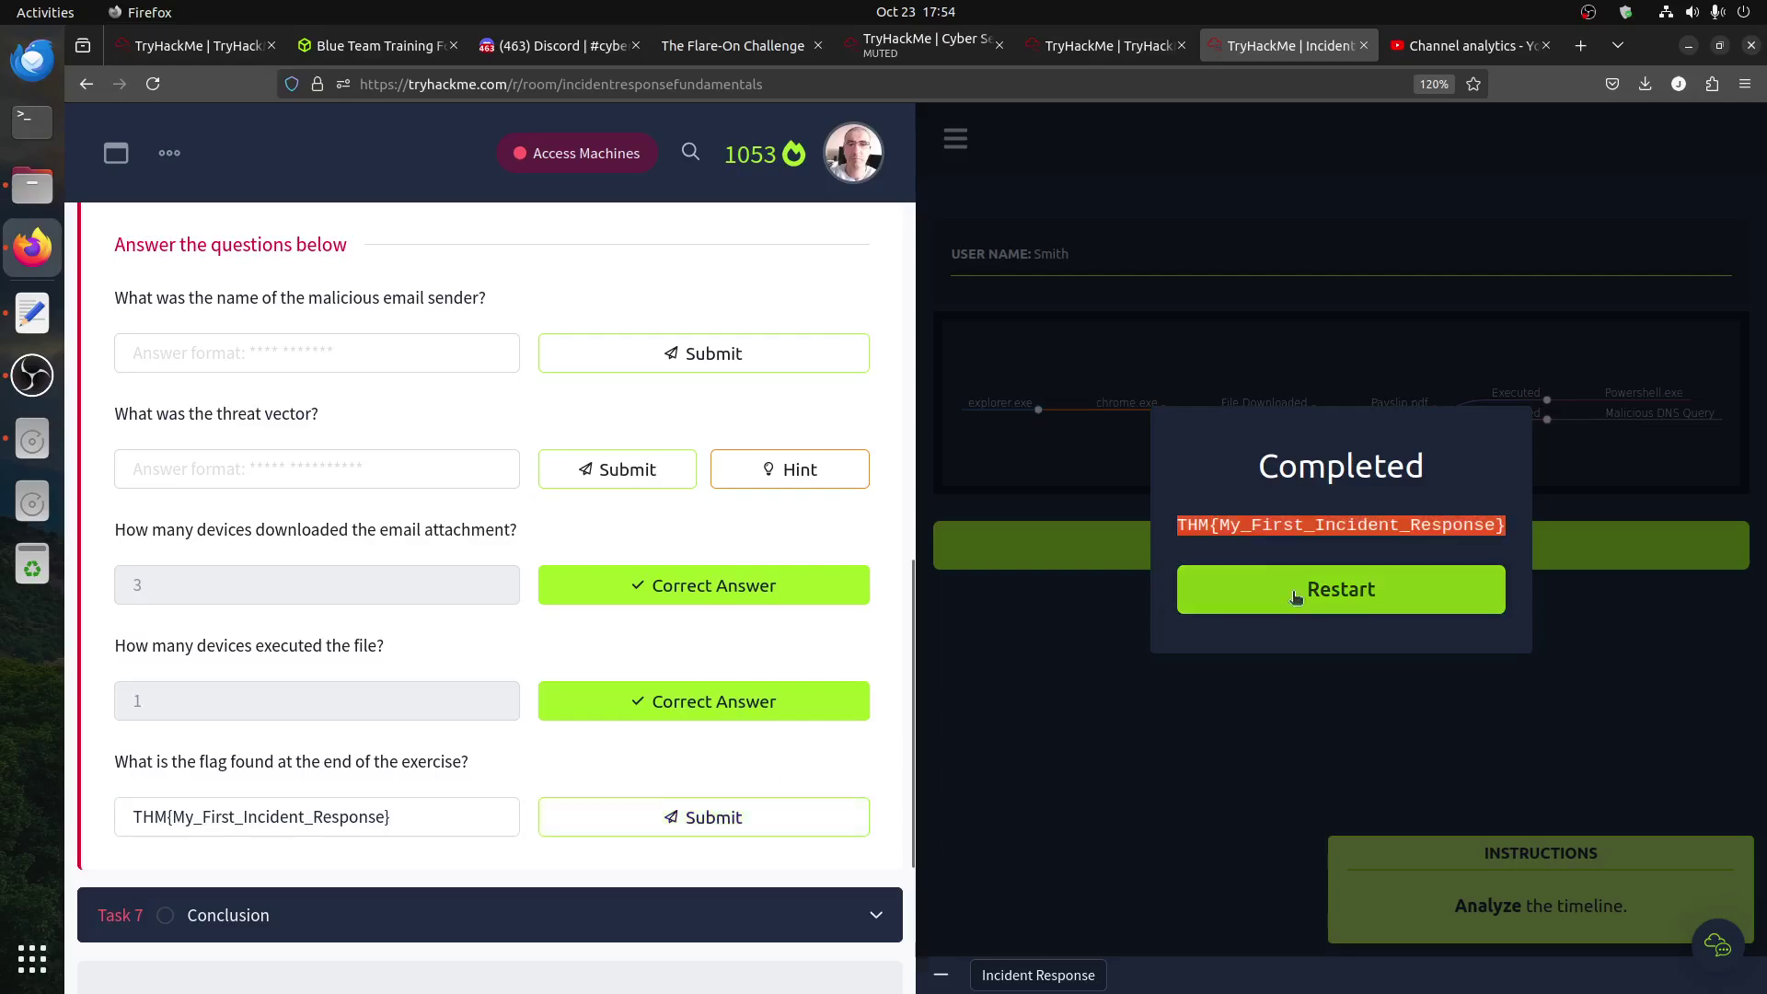
{"action": "left_click", "coordinate": [1322, 594]}
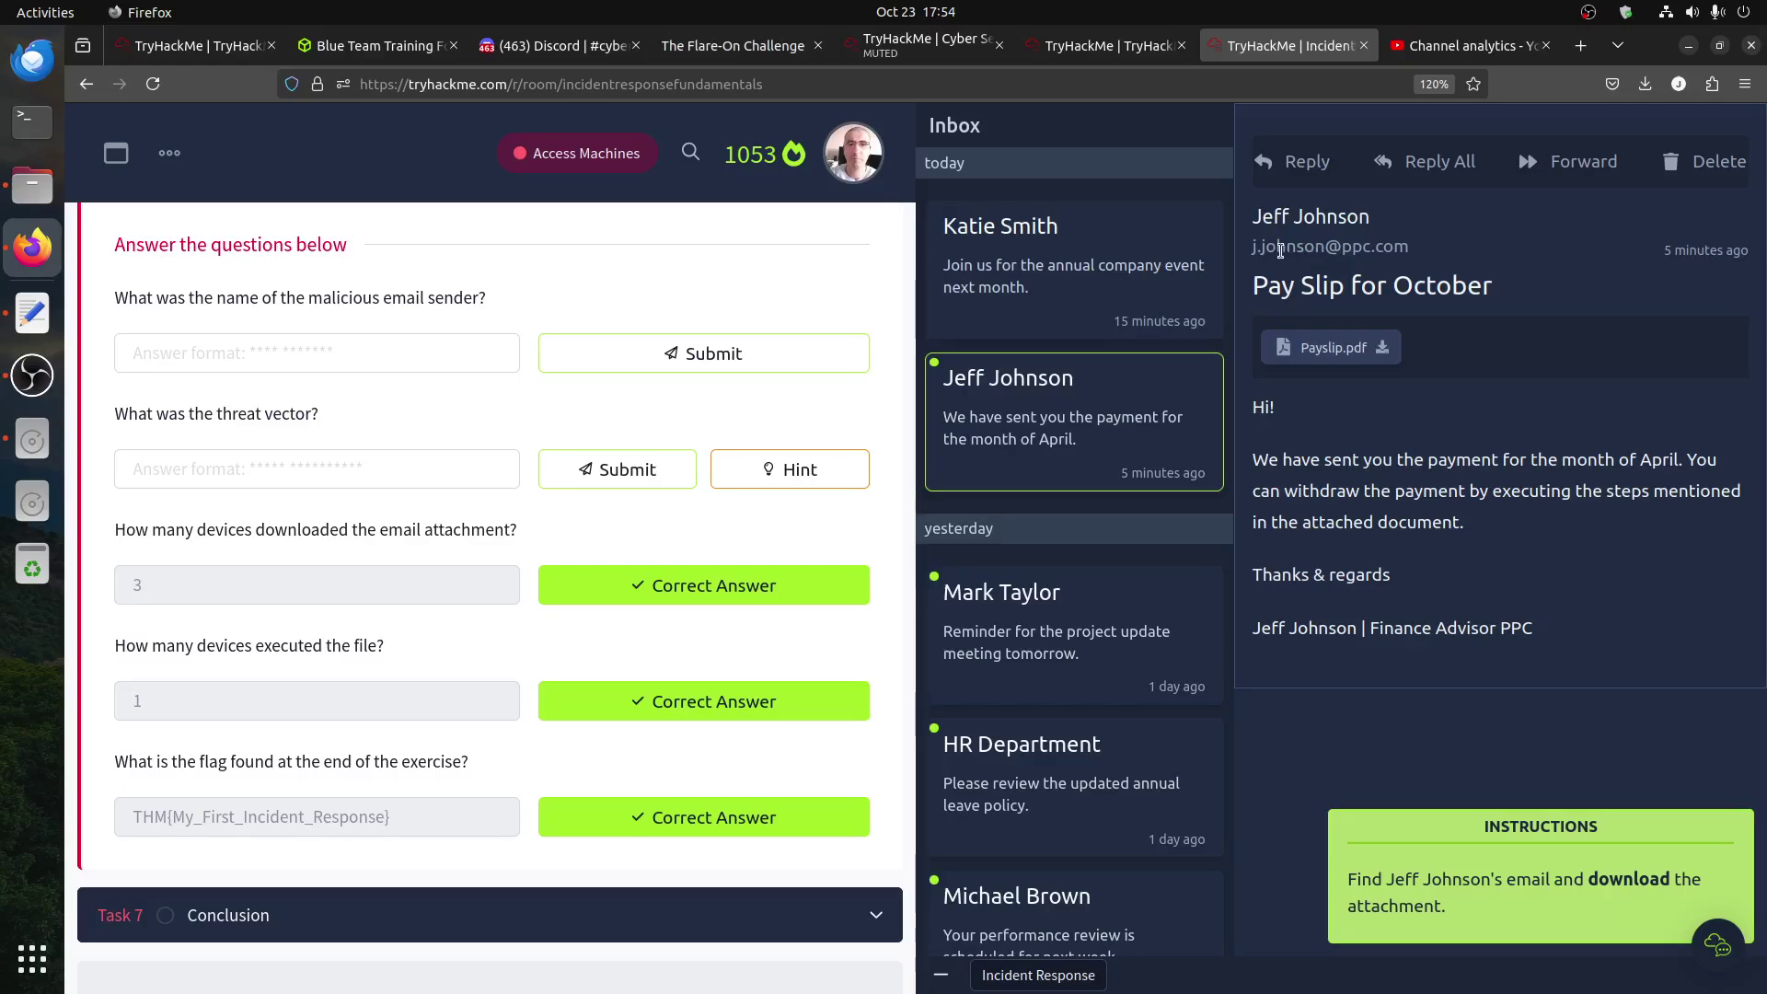
- Submit Jeff Johnson, copied from the email signature, as the sender answer
{"action": "triple_click", "coordinate": [1281, 249]}
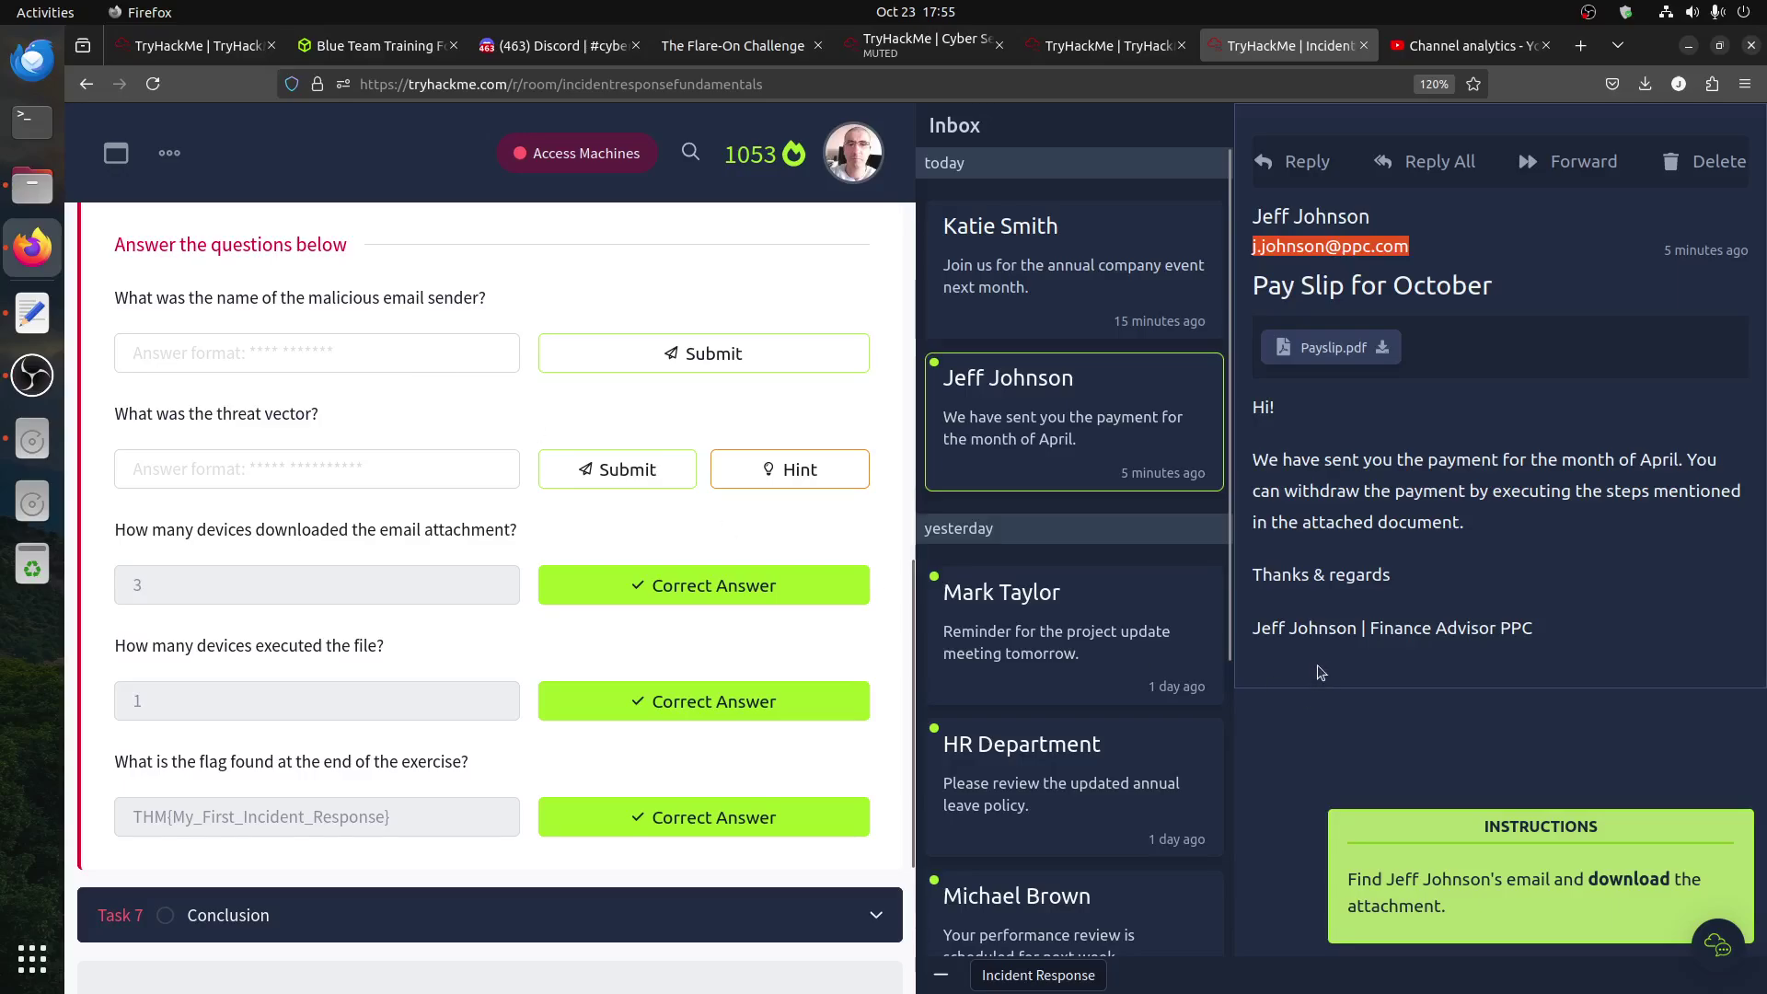
{"action": "left_click_drag", "start_coordinate": [1356, 628], "coordinate": [1251, 633]}
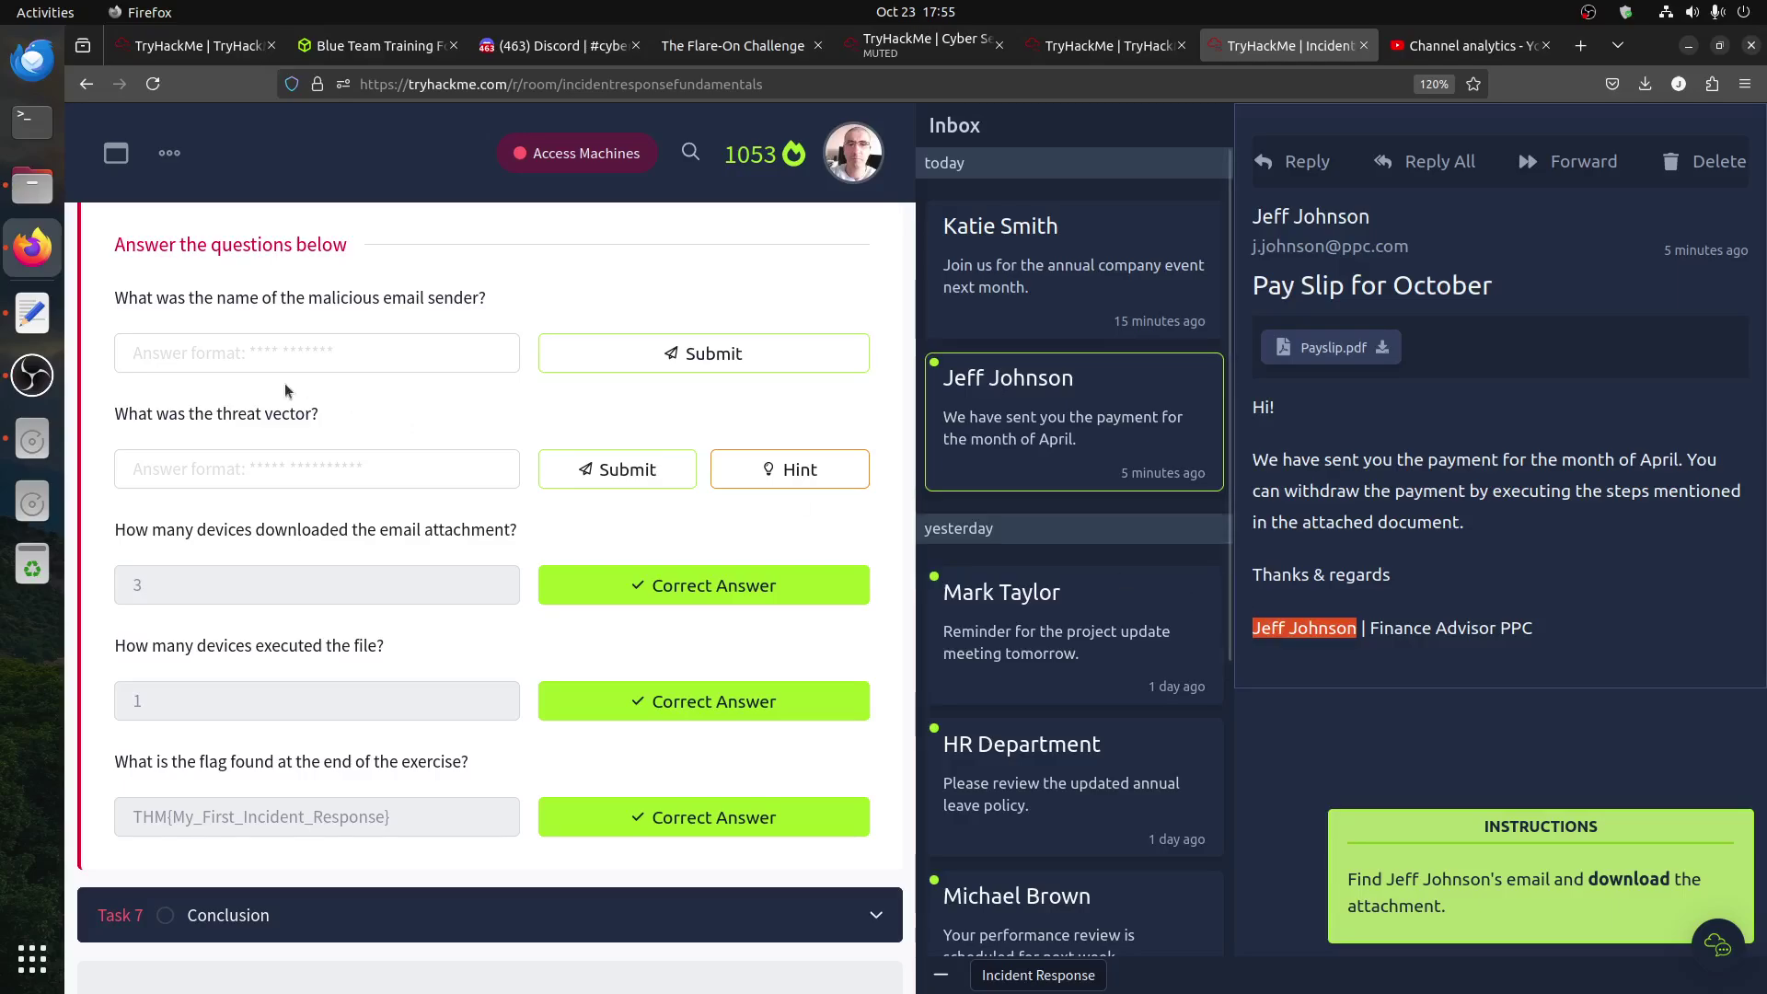
{"action": "left_click", "coordinate": [363, 352]}
{"action": "key", "text": "ctrl+v"}
{"action": "left_click", "coordinate": [712, 362]}
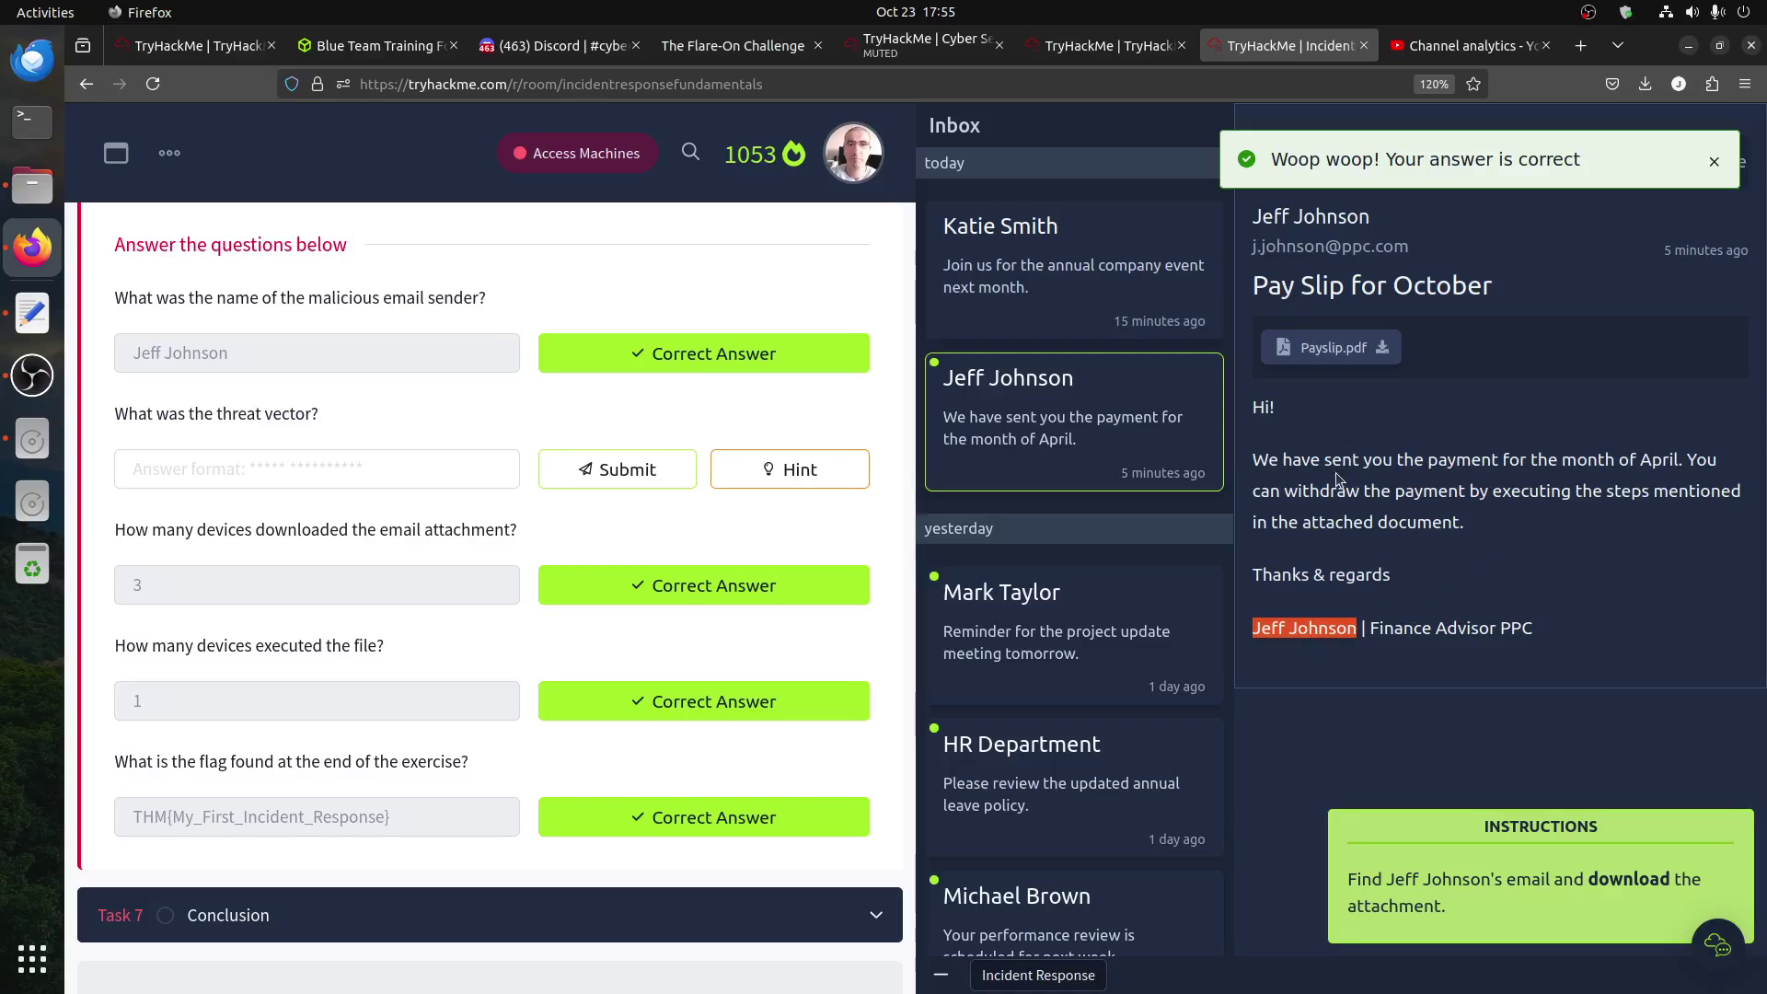
- Submit 'Email Attachment' as the threat vector answer and check its hint
{"action": "left_click", "coordinate": [325, 472]}
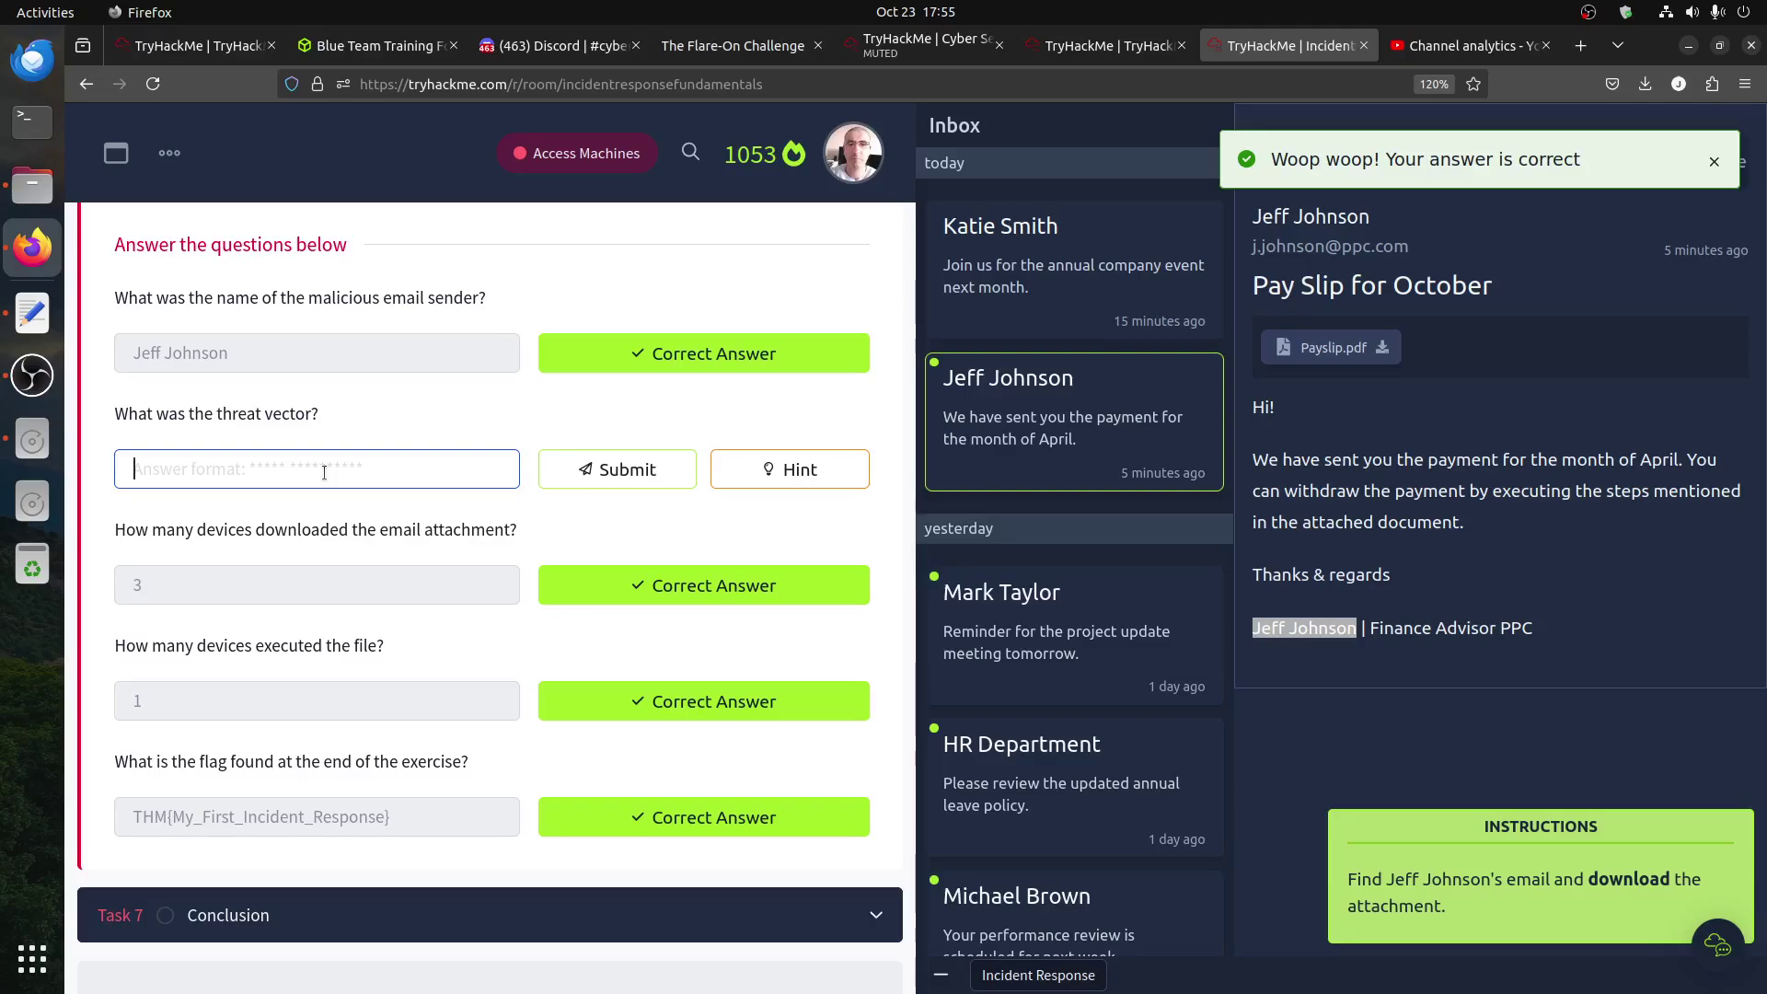
{"action": "type", "text": "Email Attach"}
{"action": "type", "text": "ment"}
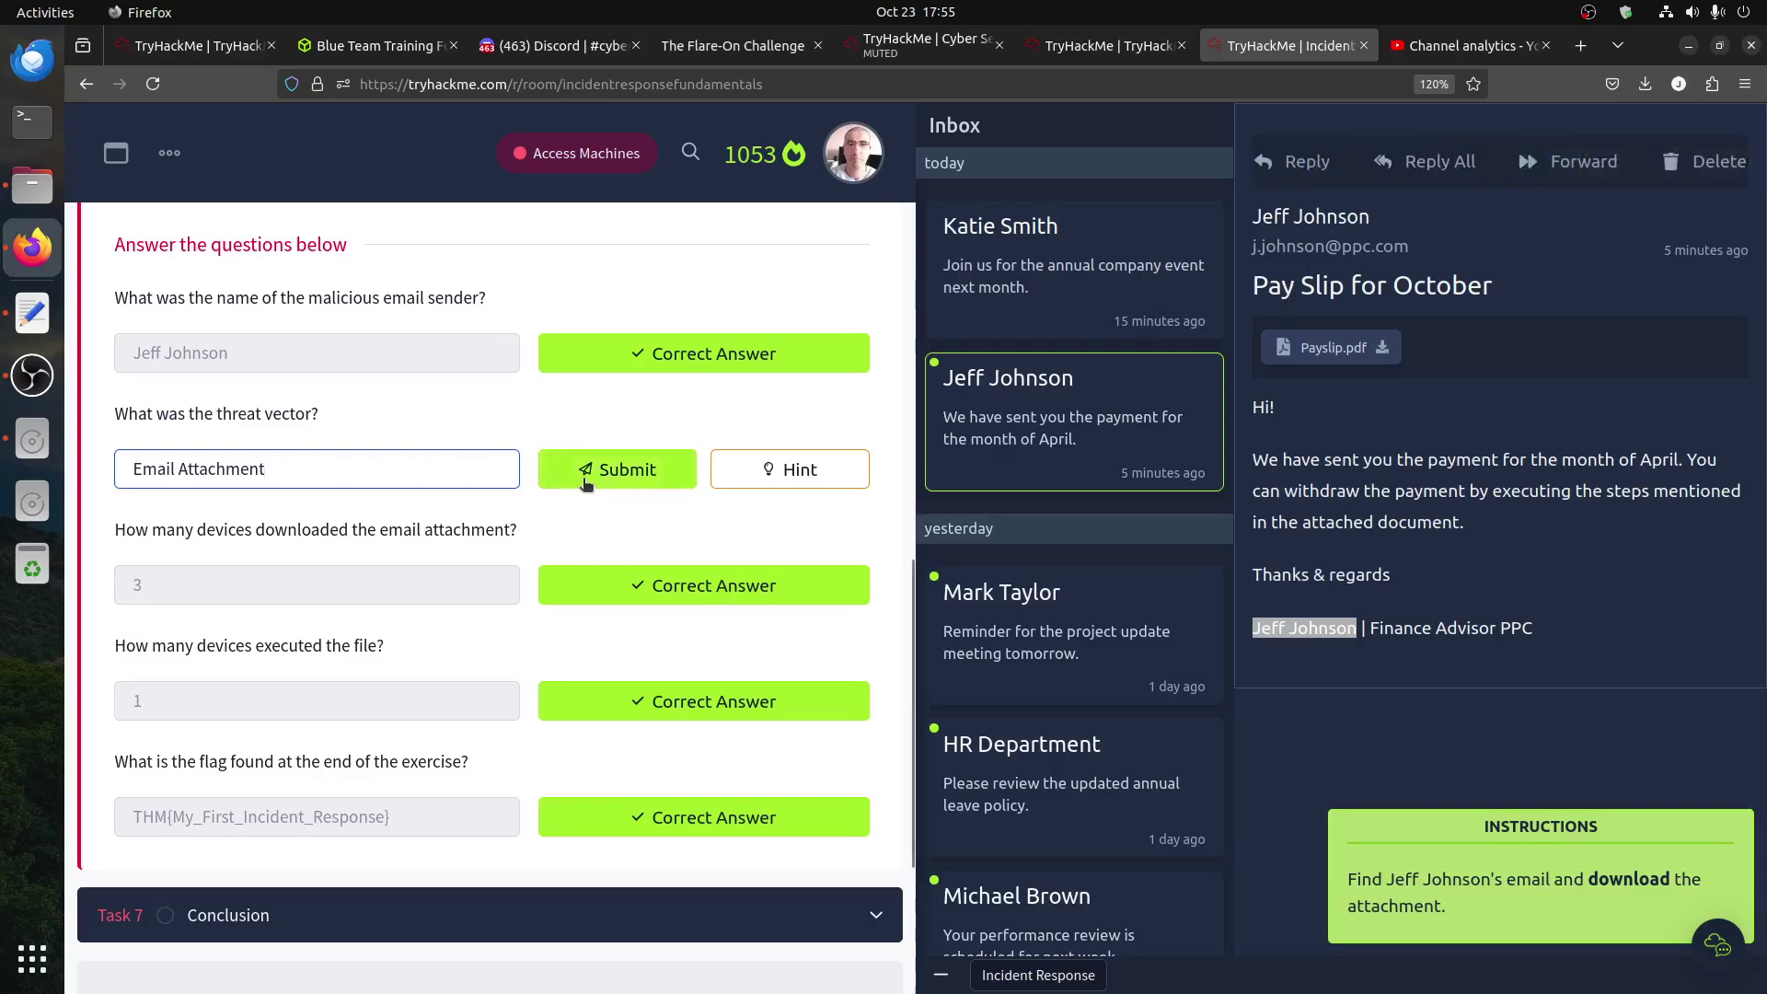
{"action": "left_click", "coordinate": [613, 476]}
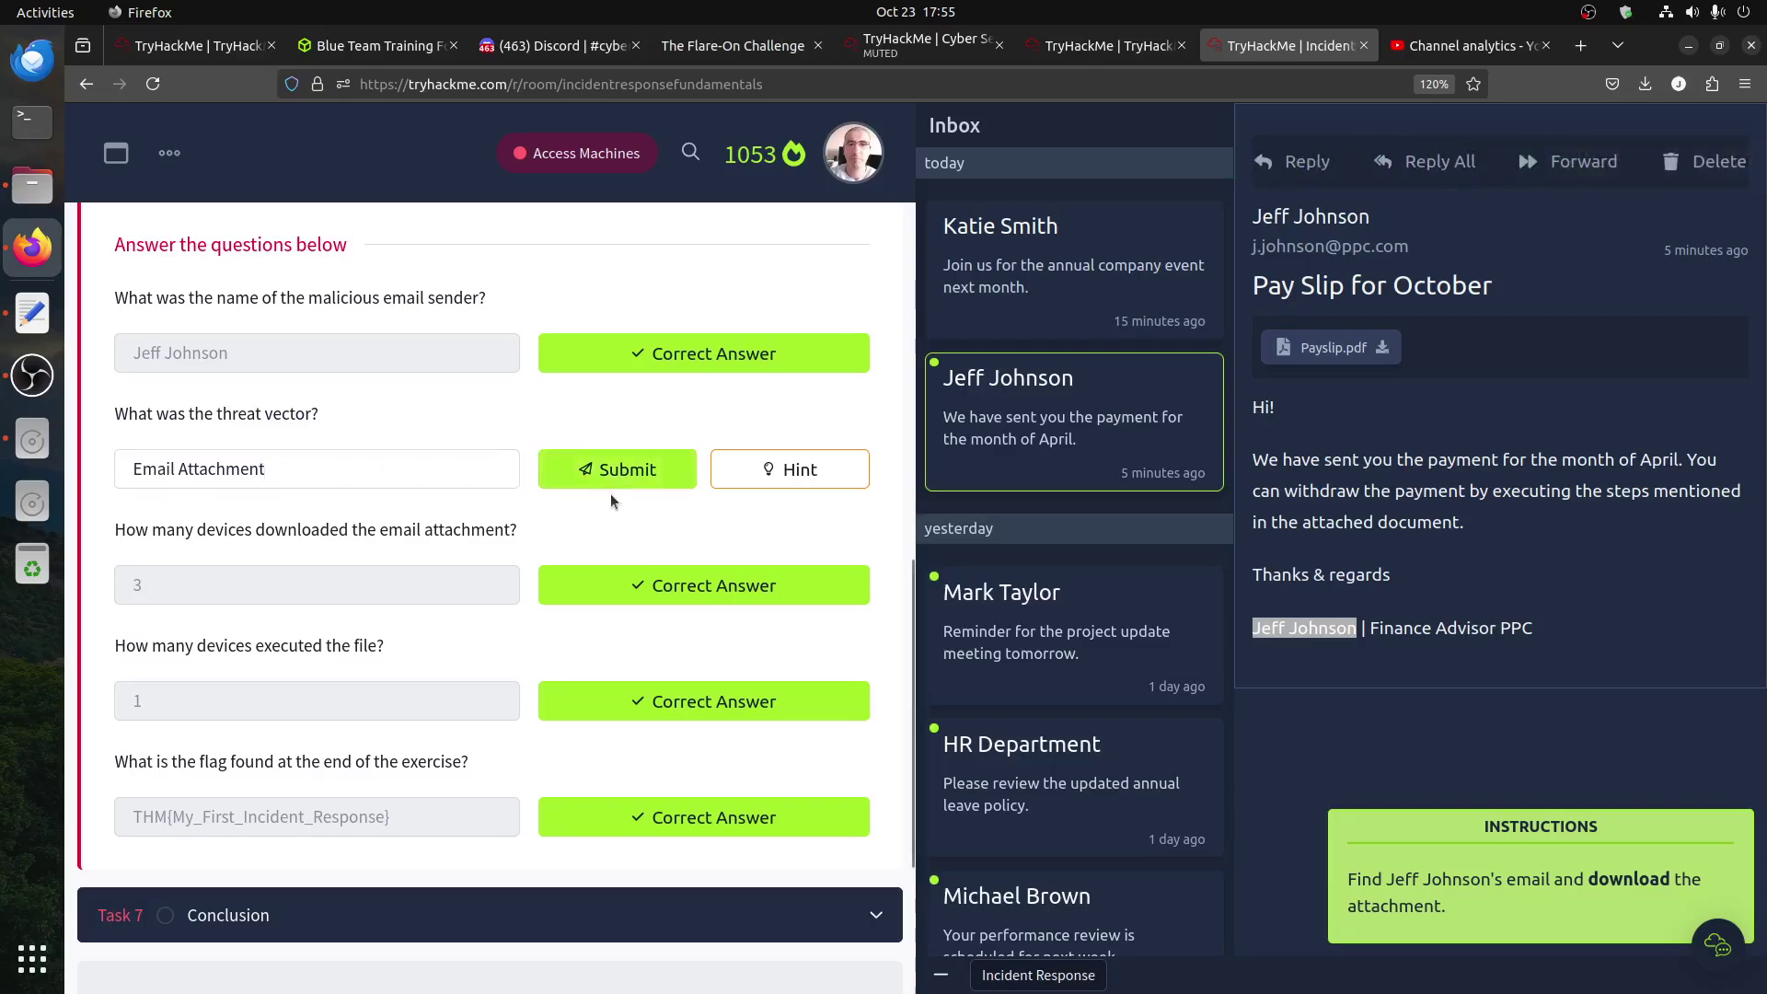
{"action": "left_click", "coordinate": [788, 480]}
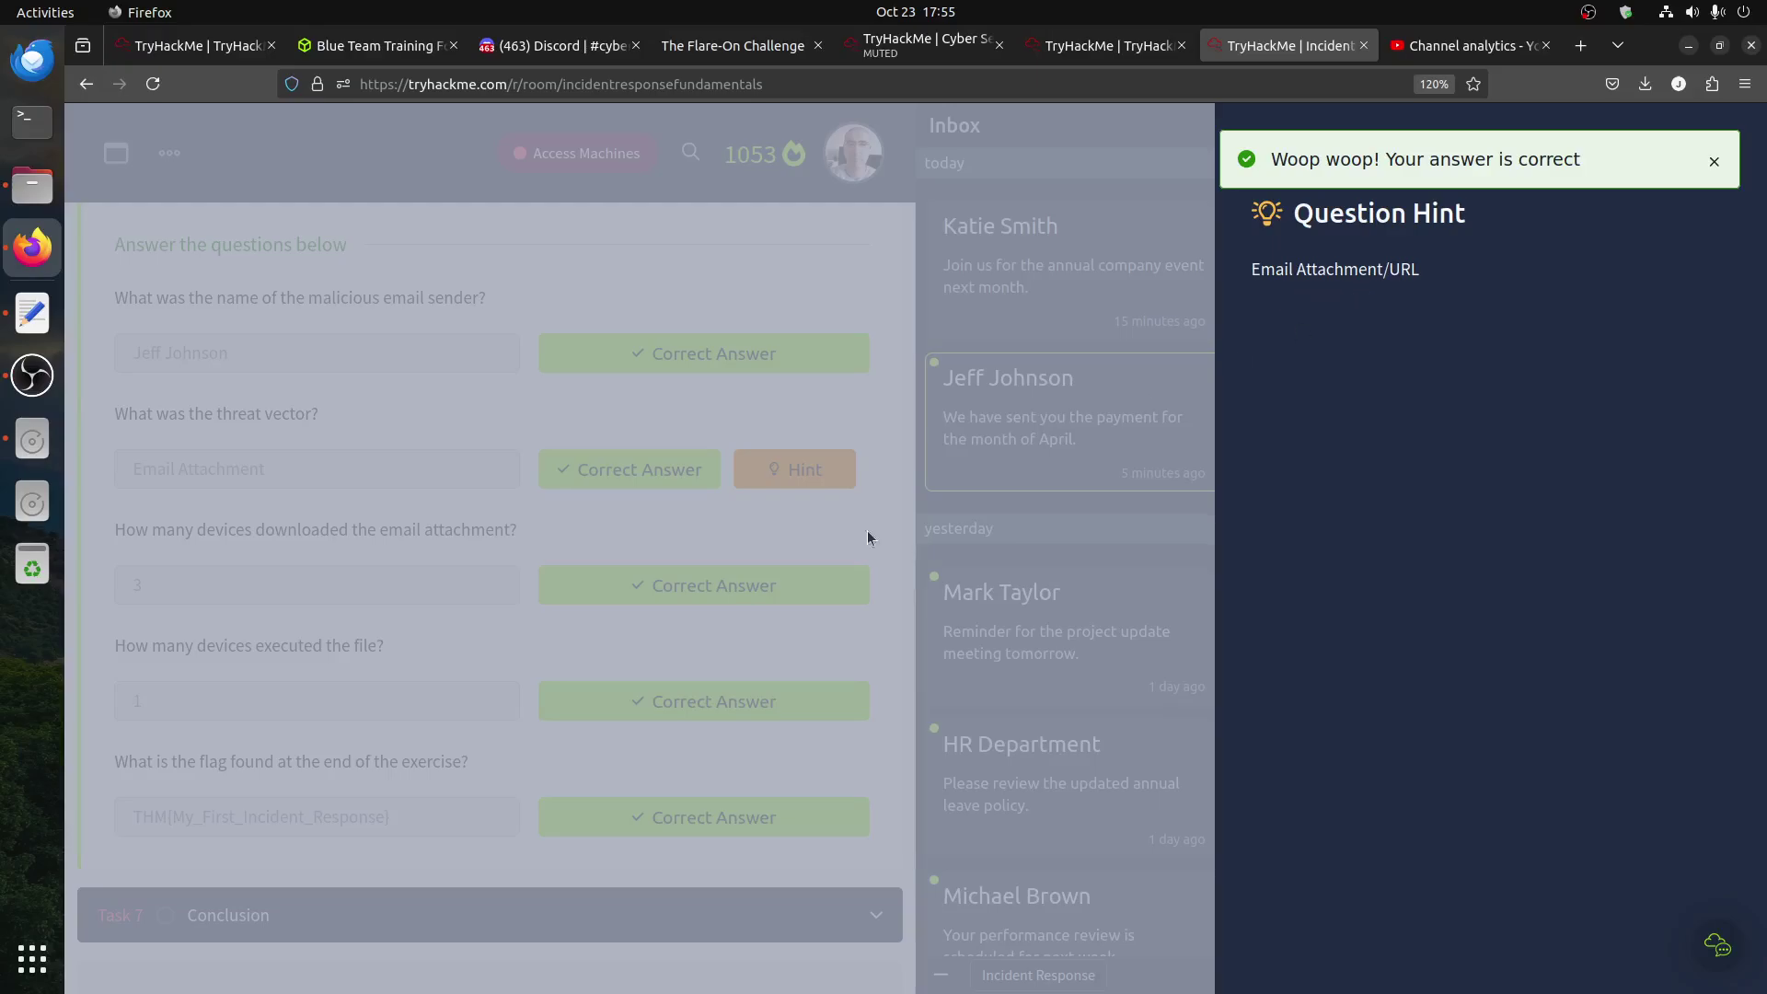
{"action": "left_click", "coordinate": [721, 531]}
{"action": "left_click", "coordinate": [794, 471]}
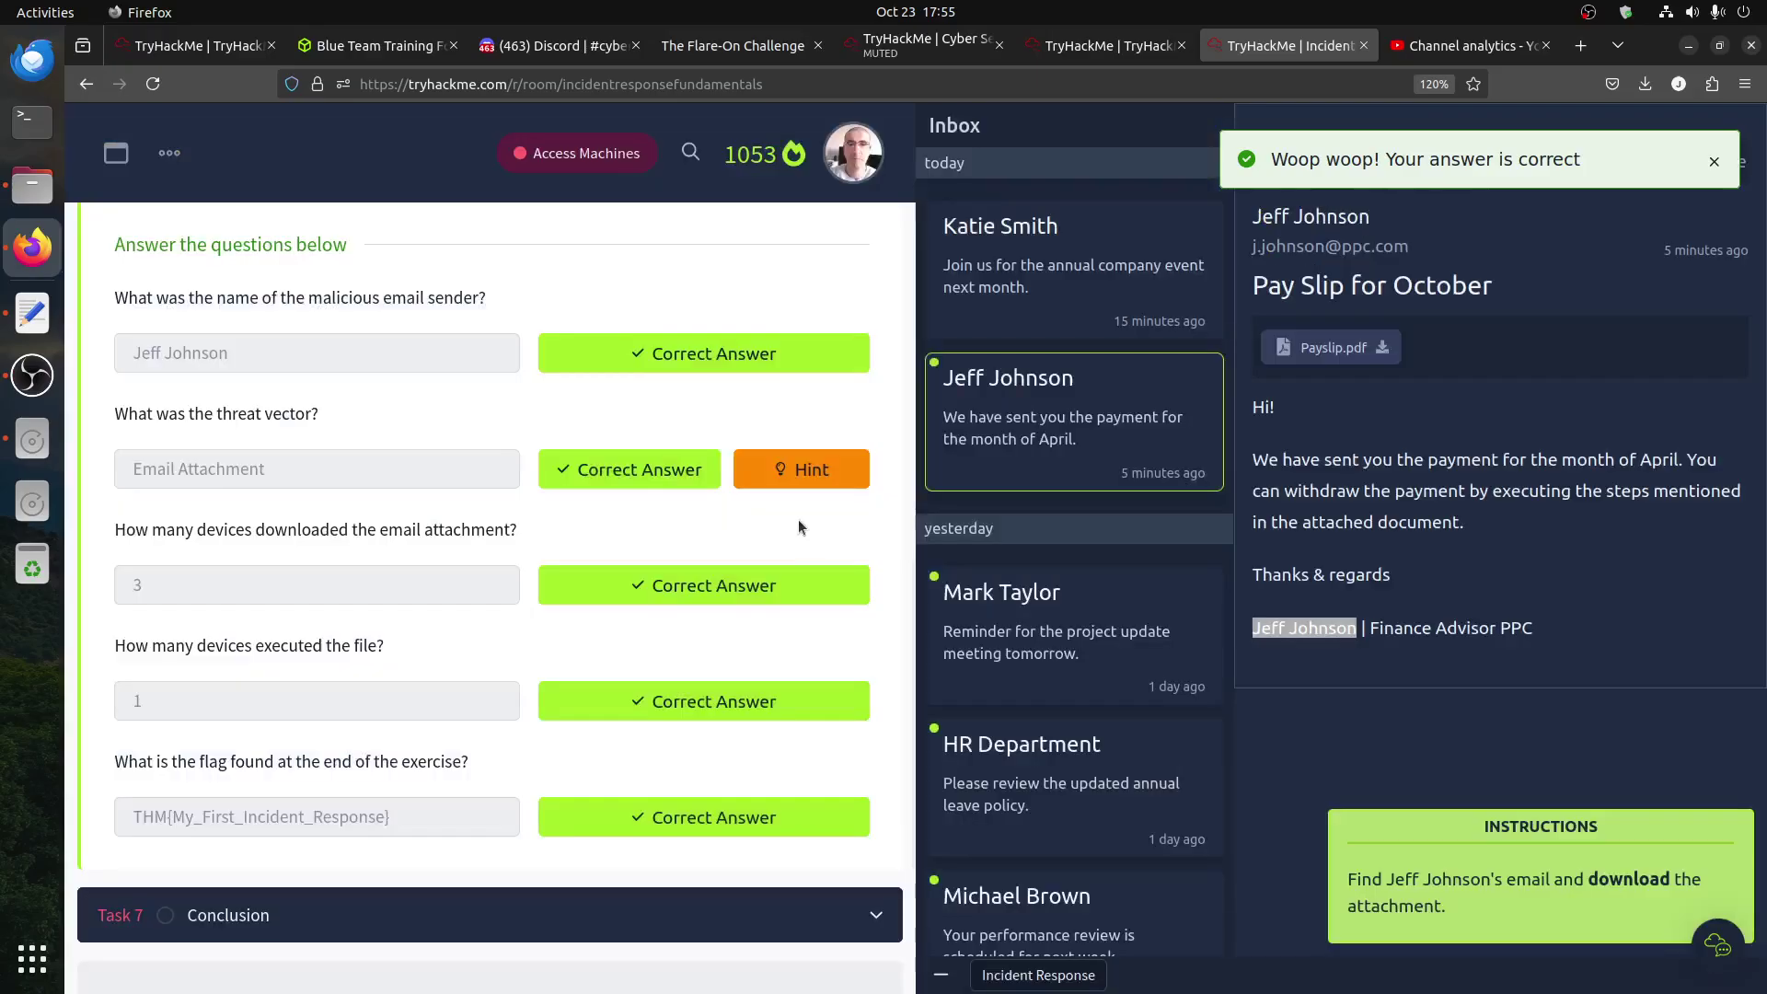
{"action": "left_click", "coordinate": [809, 526]}
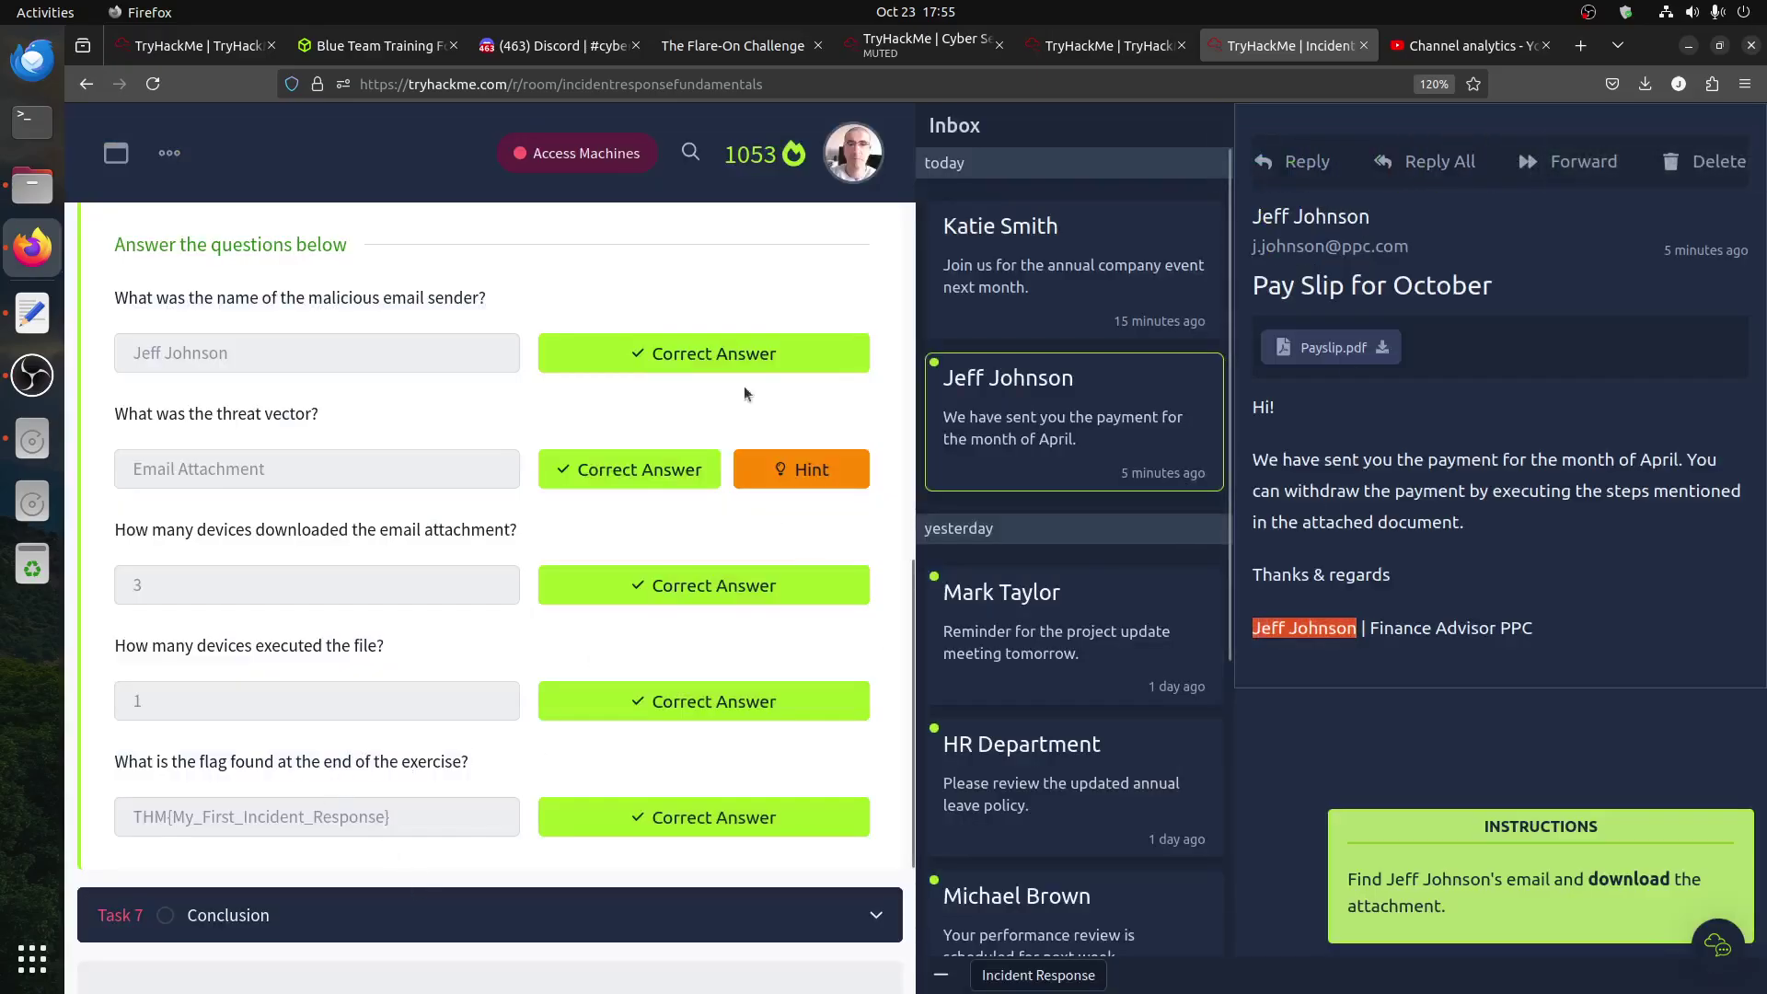
- Browse the inbox emails, then collapse Task 6 and expand Task 7 Conclusion
{"action": "left_click", "coordinate": [1056, 683]}
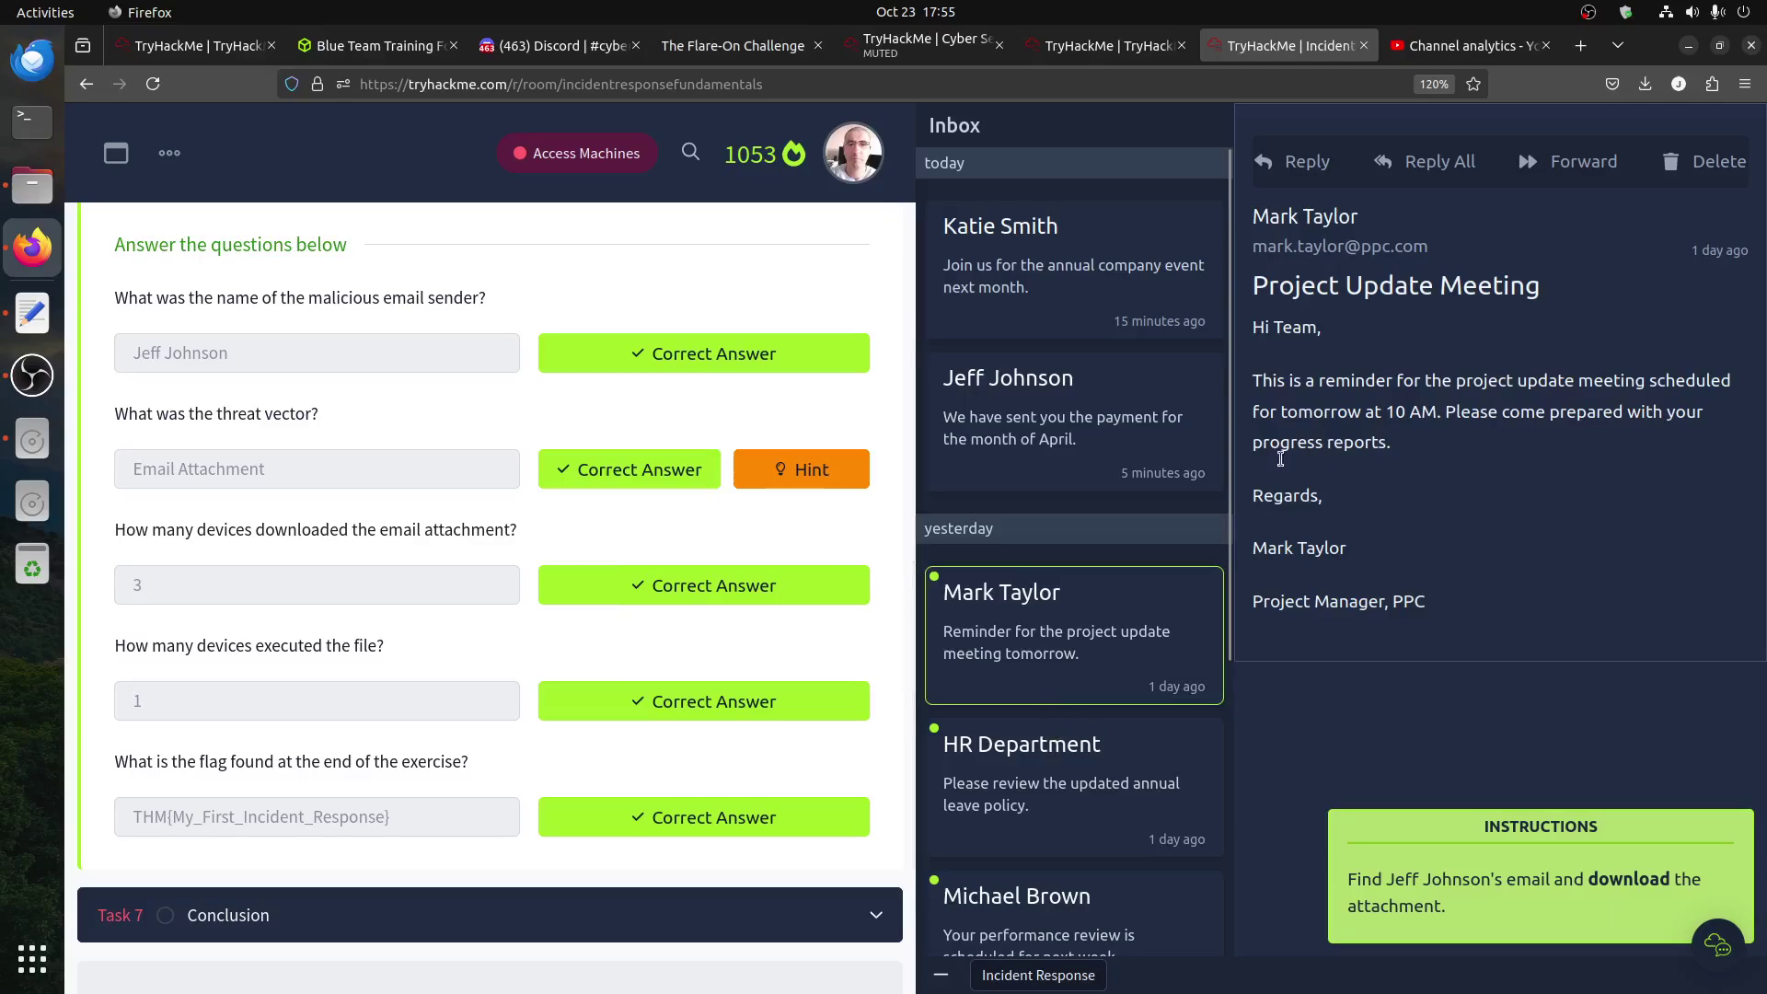
{"action": "left_click", "coordinate": [1134, 746]}
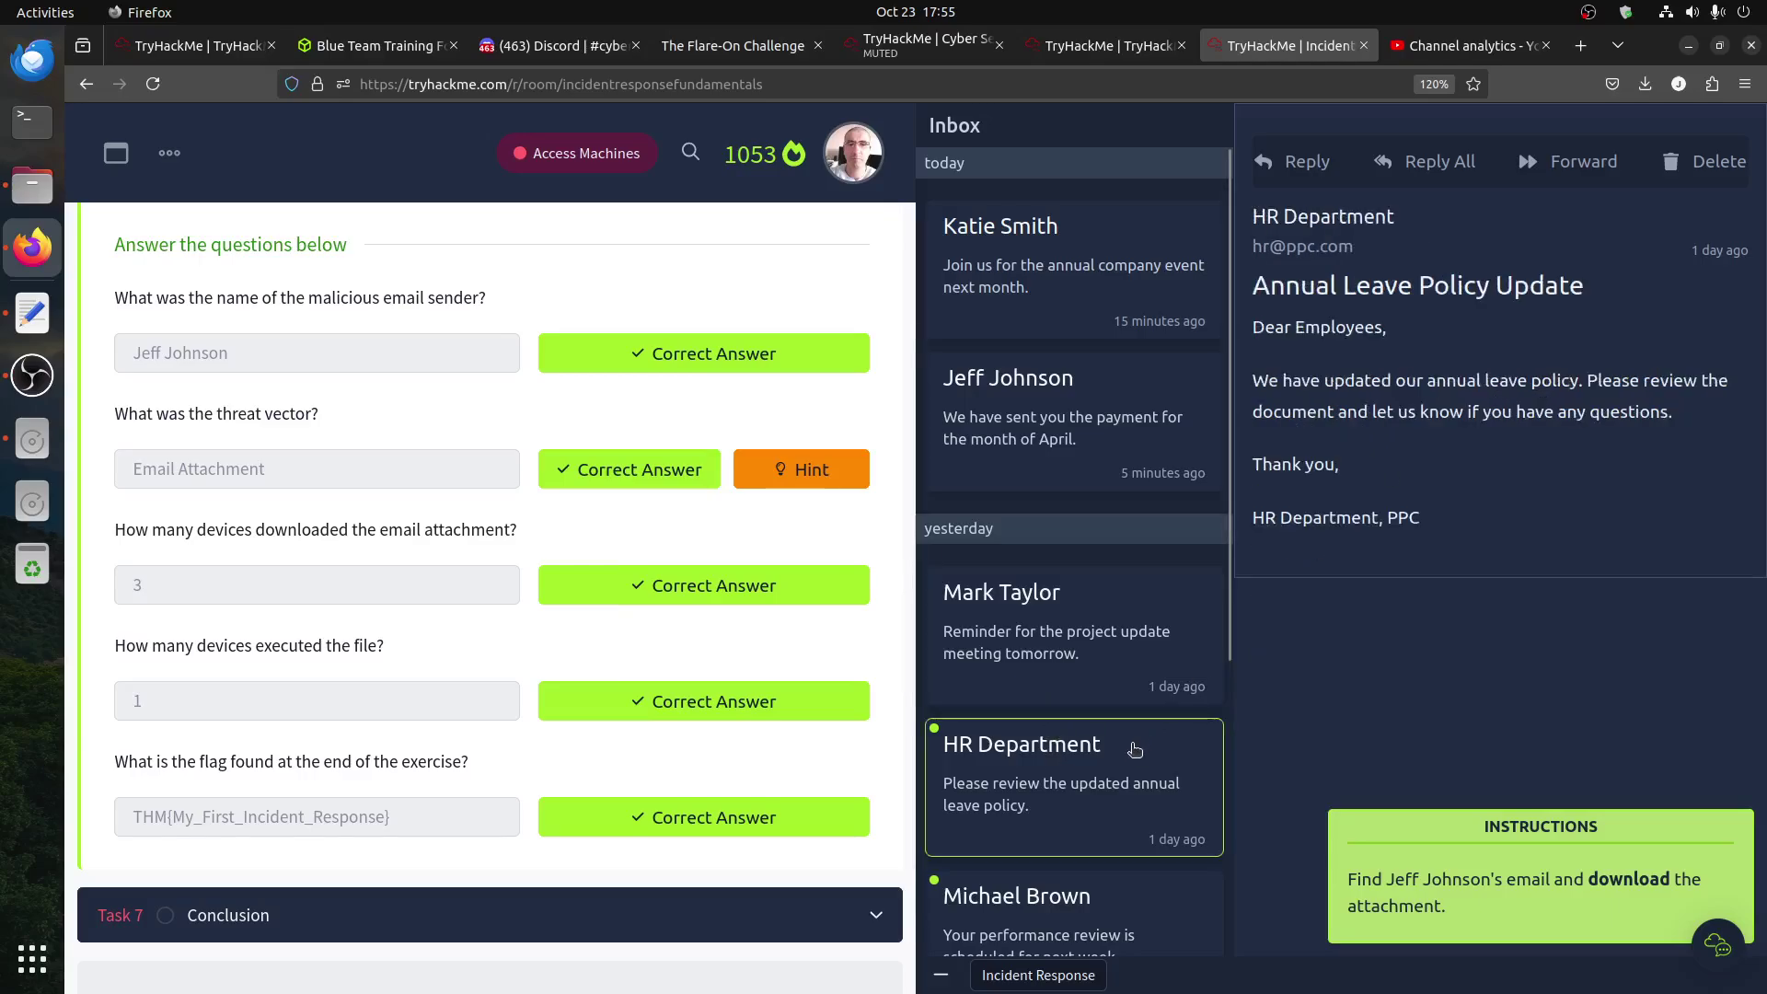
{"action": "left_click", "coordinate": [1063, 908]}
{"action": "left_click", "coordinate": [1022, 288]}
{"action": "left_click", "coordinate": [1039, 397]}
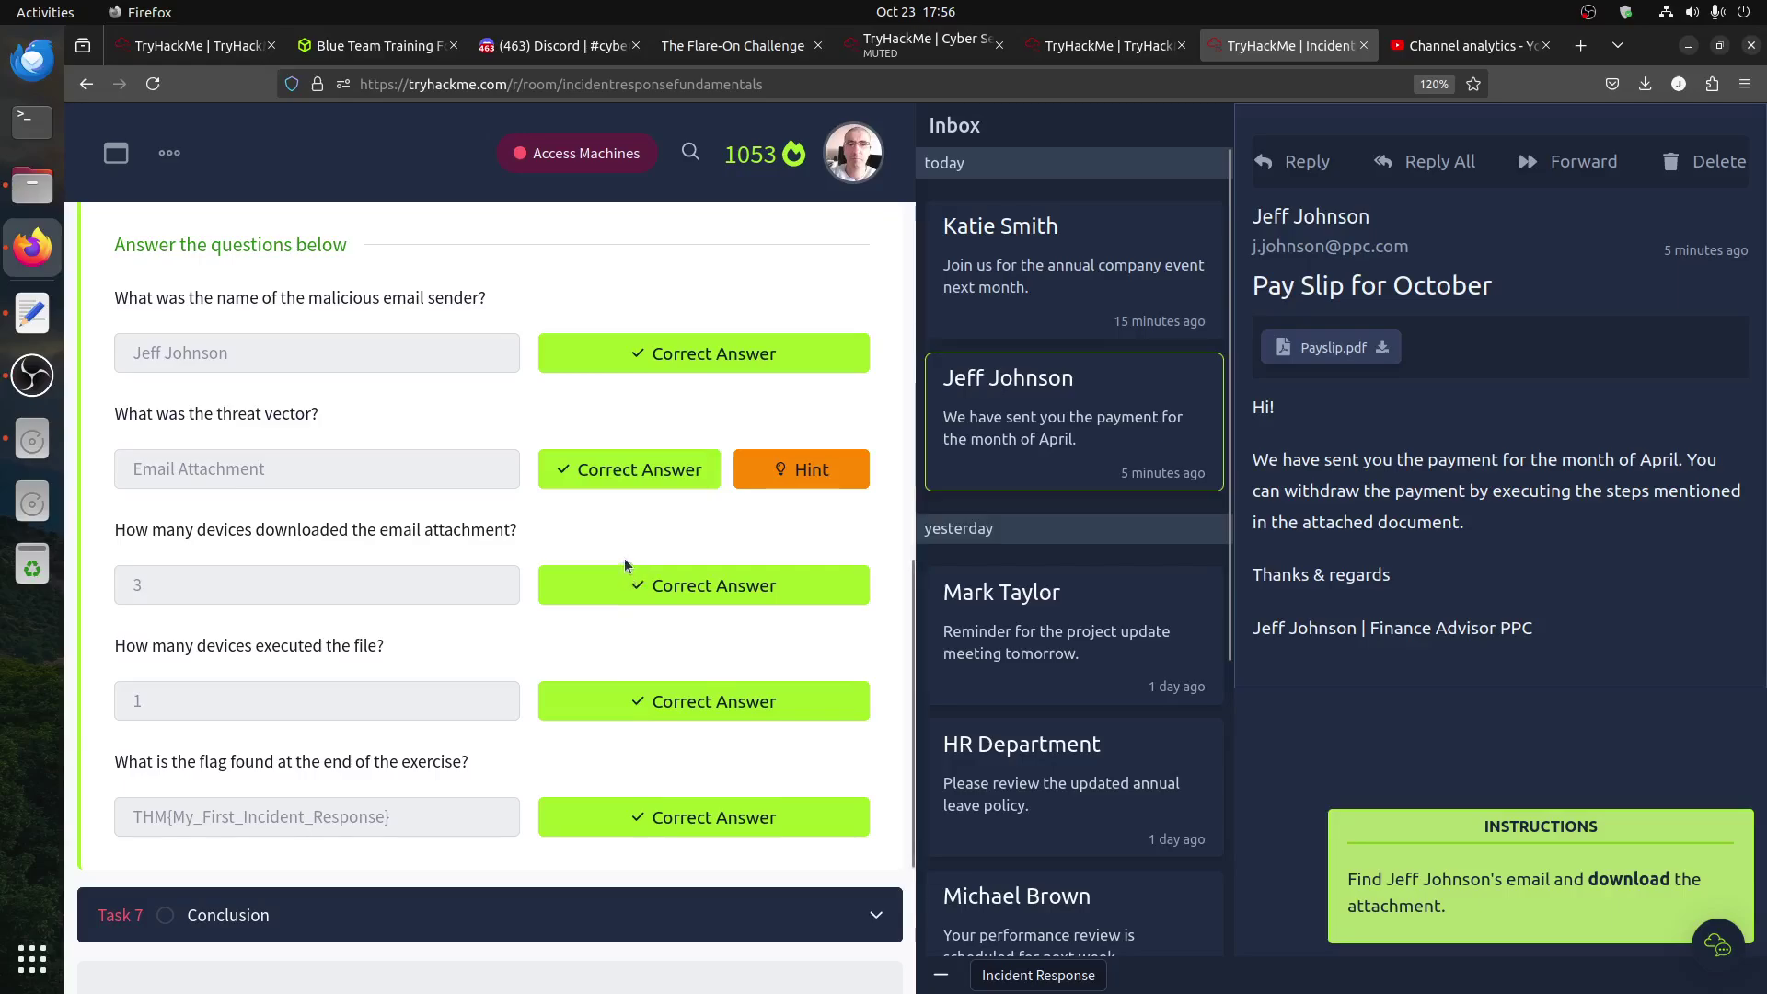
{"action": "scroll", "coordinate": [325, 394], "scroll_direction": "up", "scroll_amount": 5}
{"action": "left_click", "coordinate": [332, 359]}
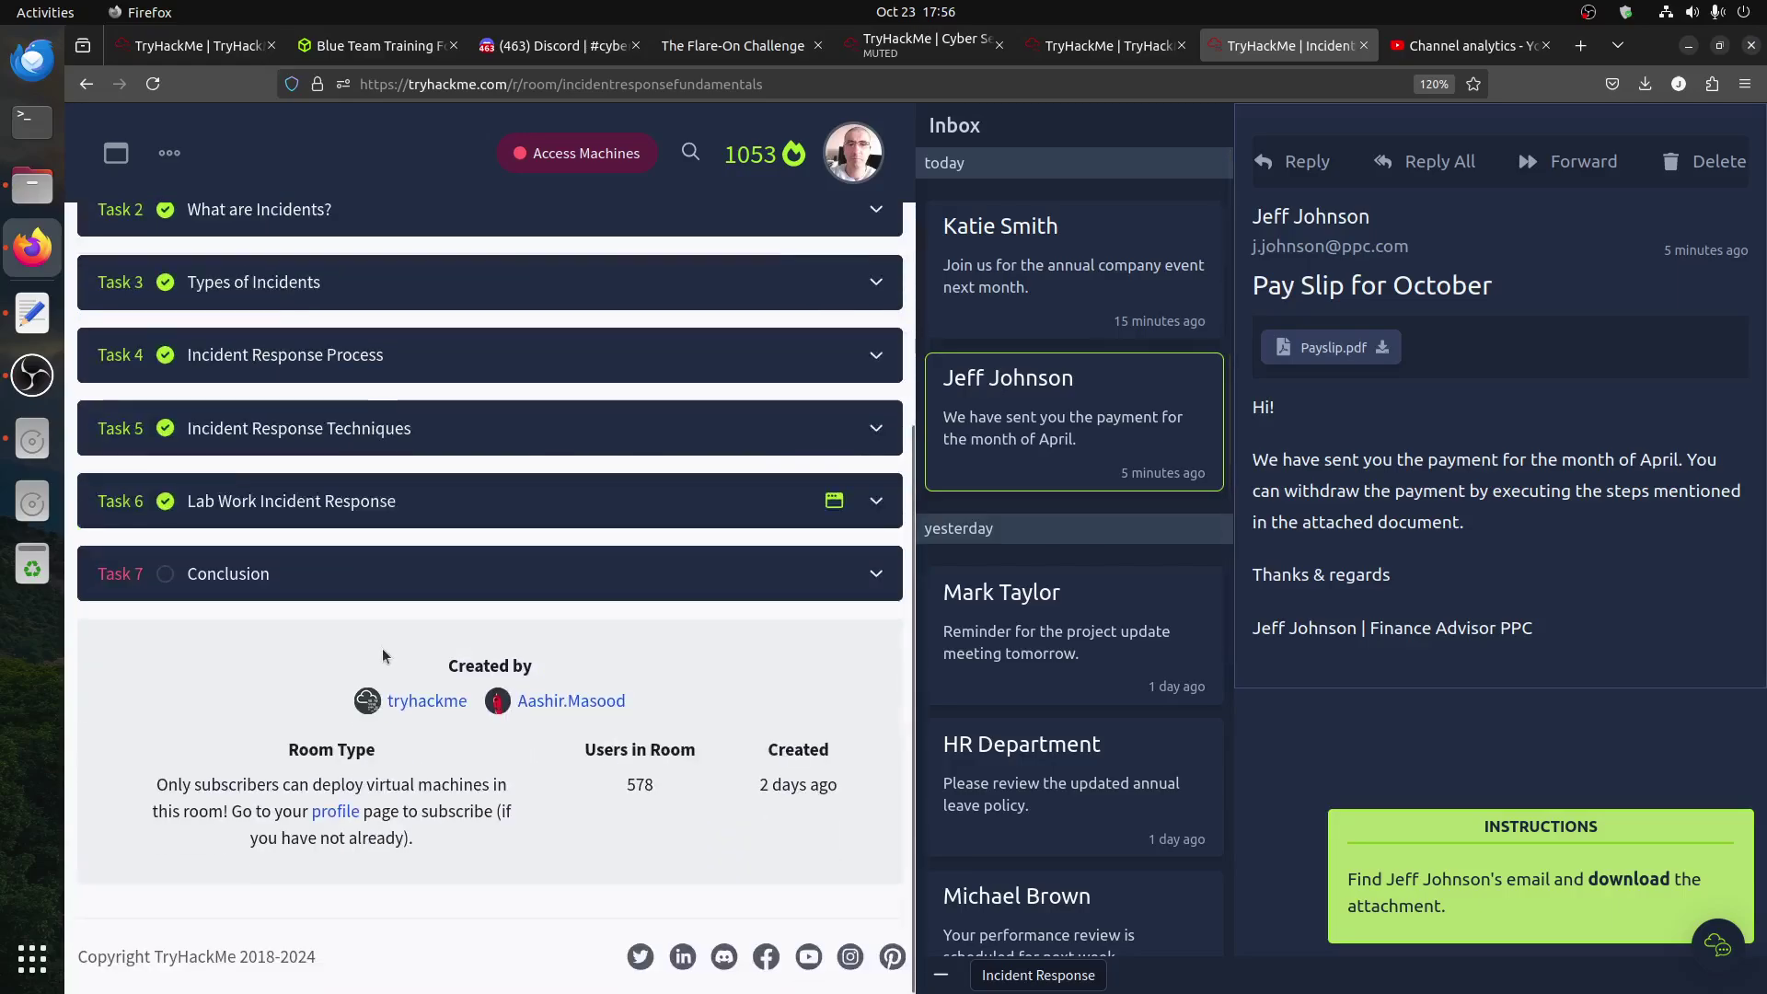
{"action": "left_click", "coordinate": [344, 599]}
{"action": "scroll", "coordinate": [344, 599], "scroll_direction": "down", "scroll_amount": 3}
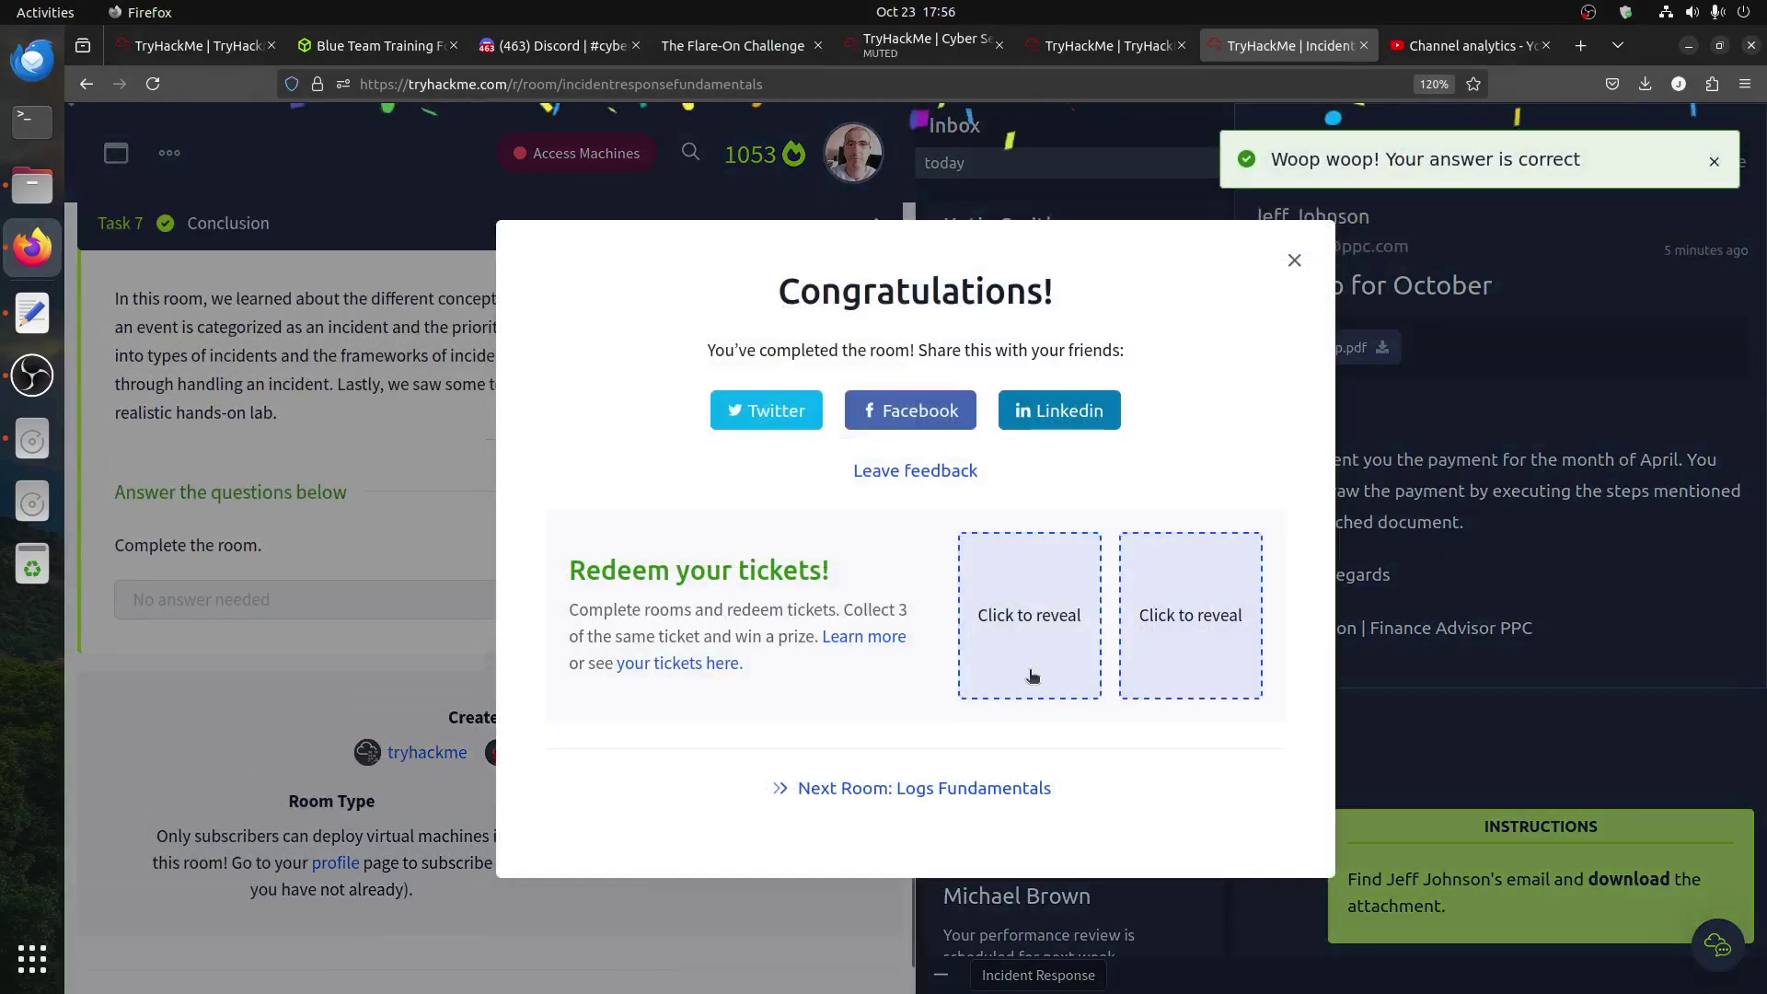
- Reveal both reward tickets and close the Congratulations message
{"action": "left_click", "coordinate": [1033, 671]}
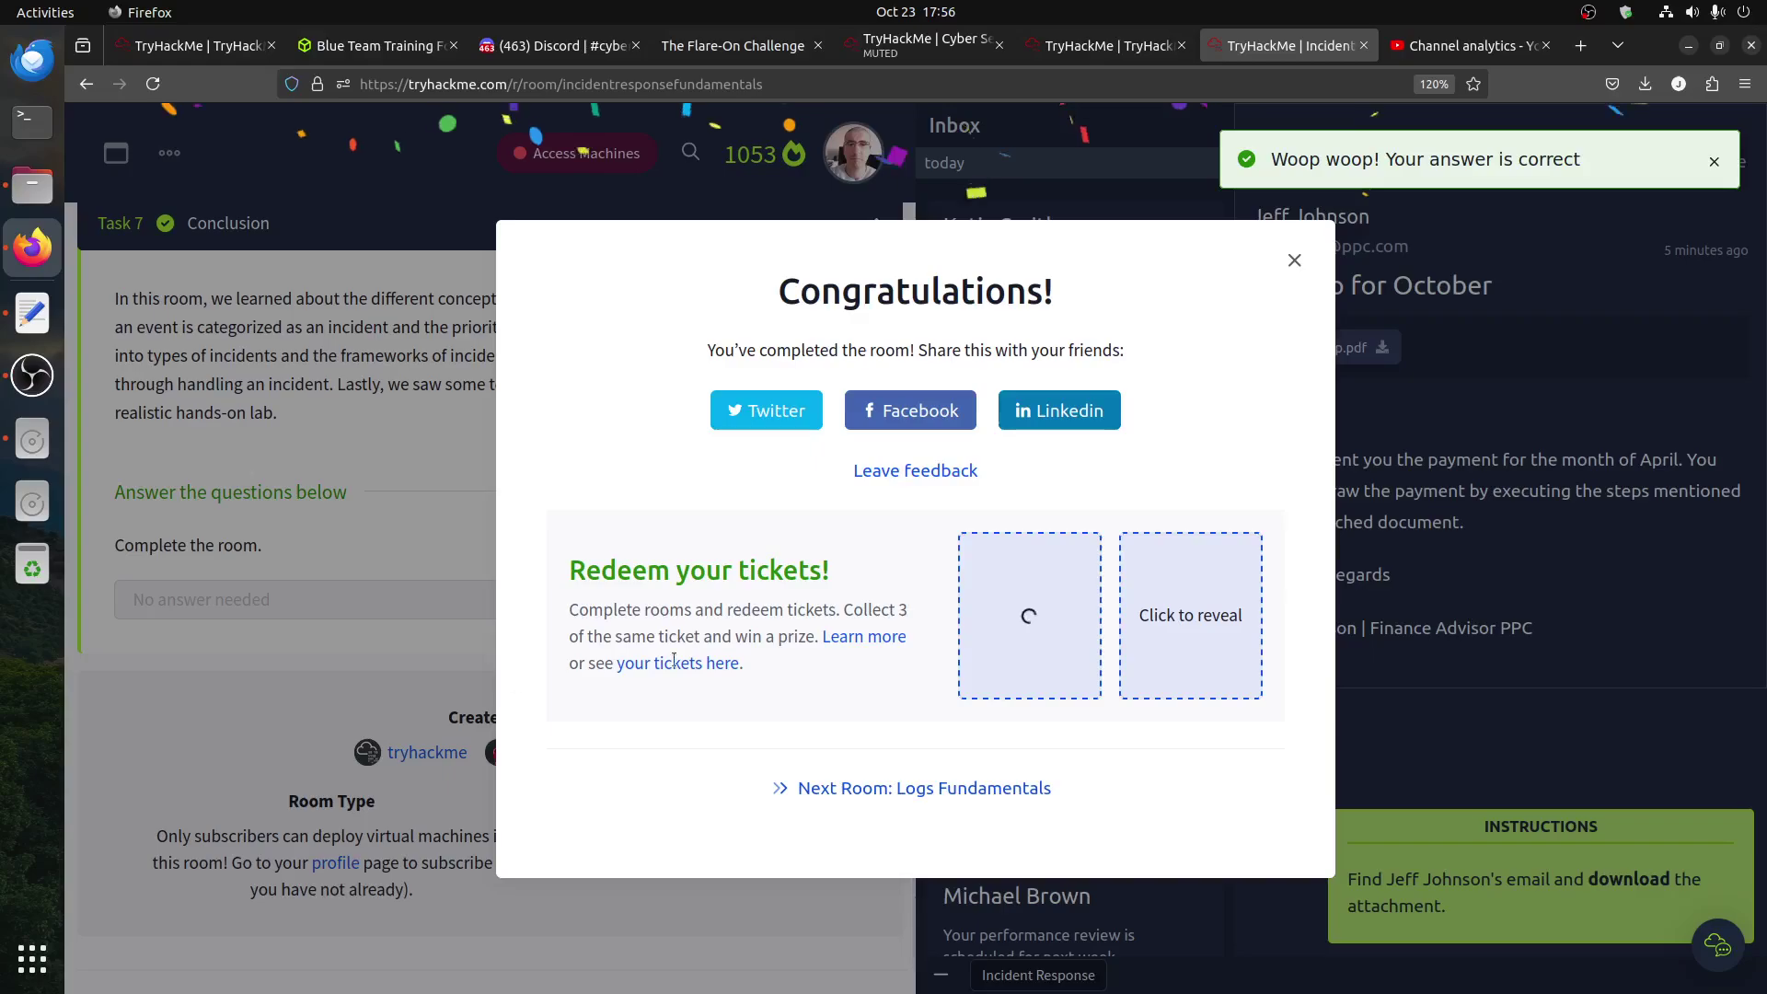
{"action": "left_click", "coordinate": [1196, 677]}
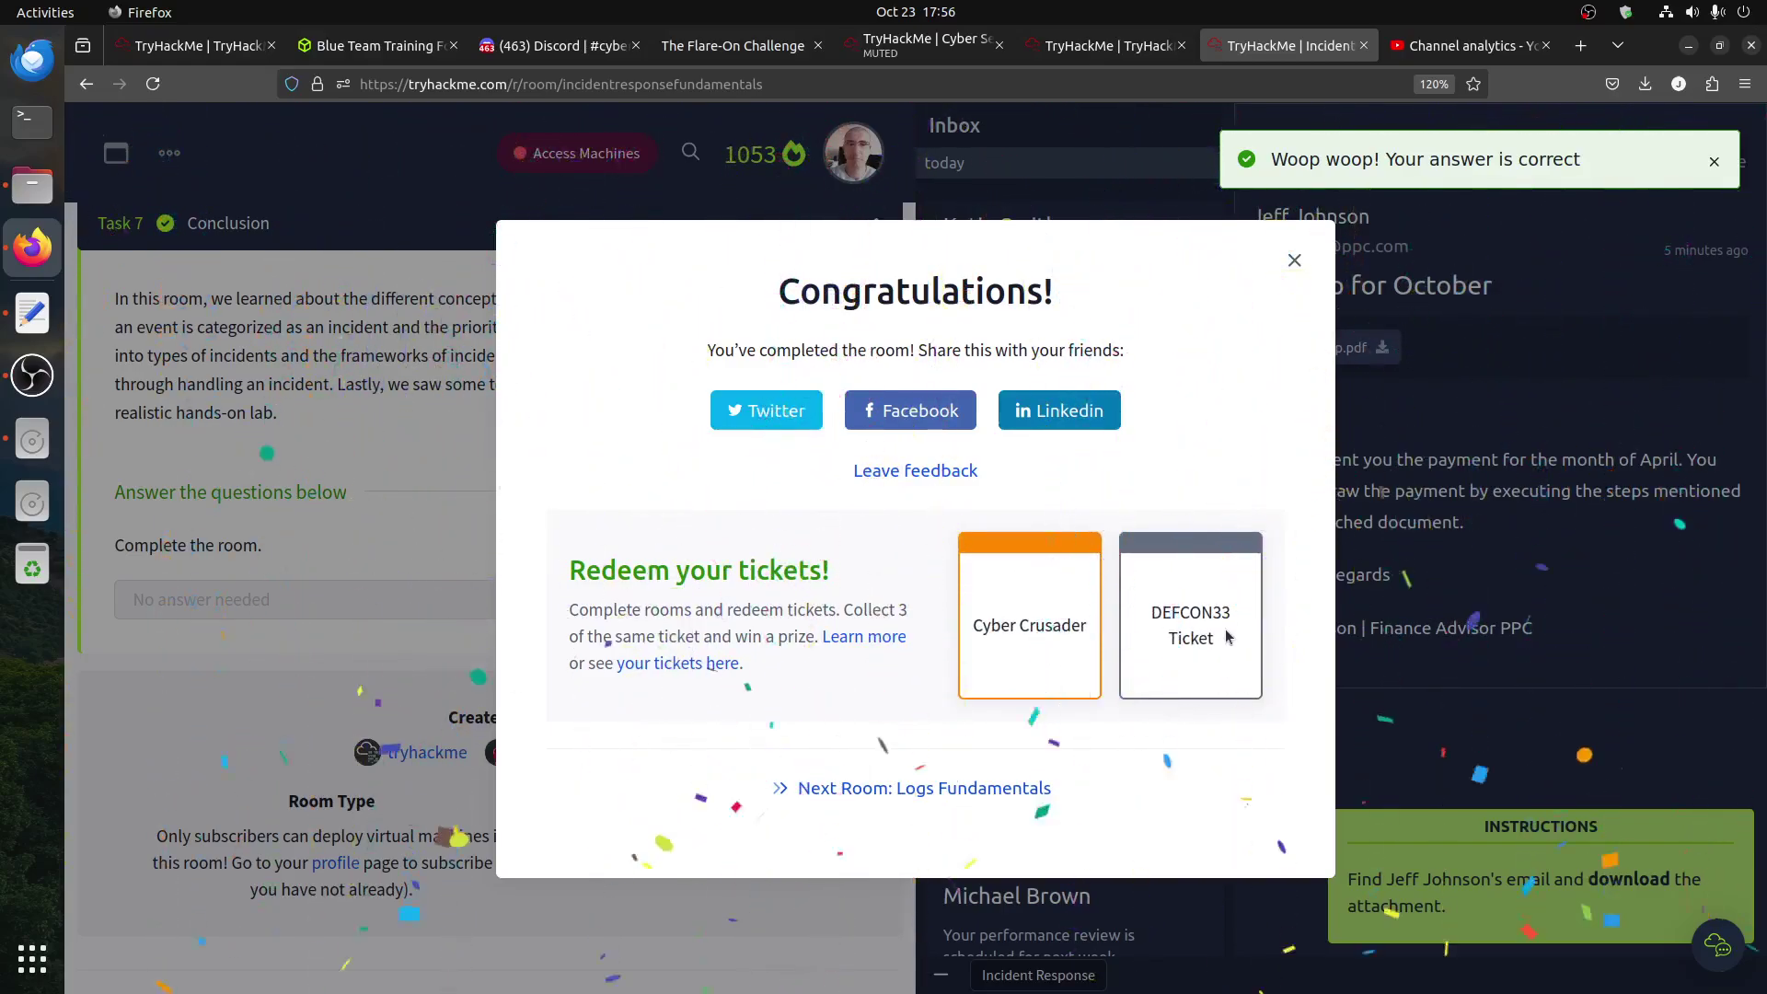
{"action": "scroll", "coordinate": [975, 520], "scroll_direction": "down", "scroll_amount": 1}
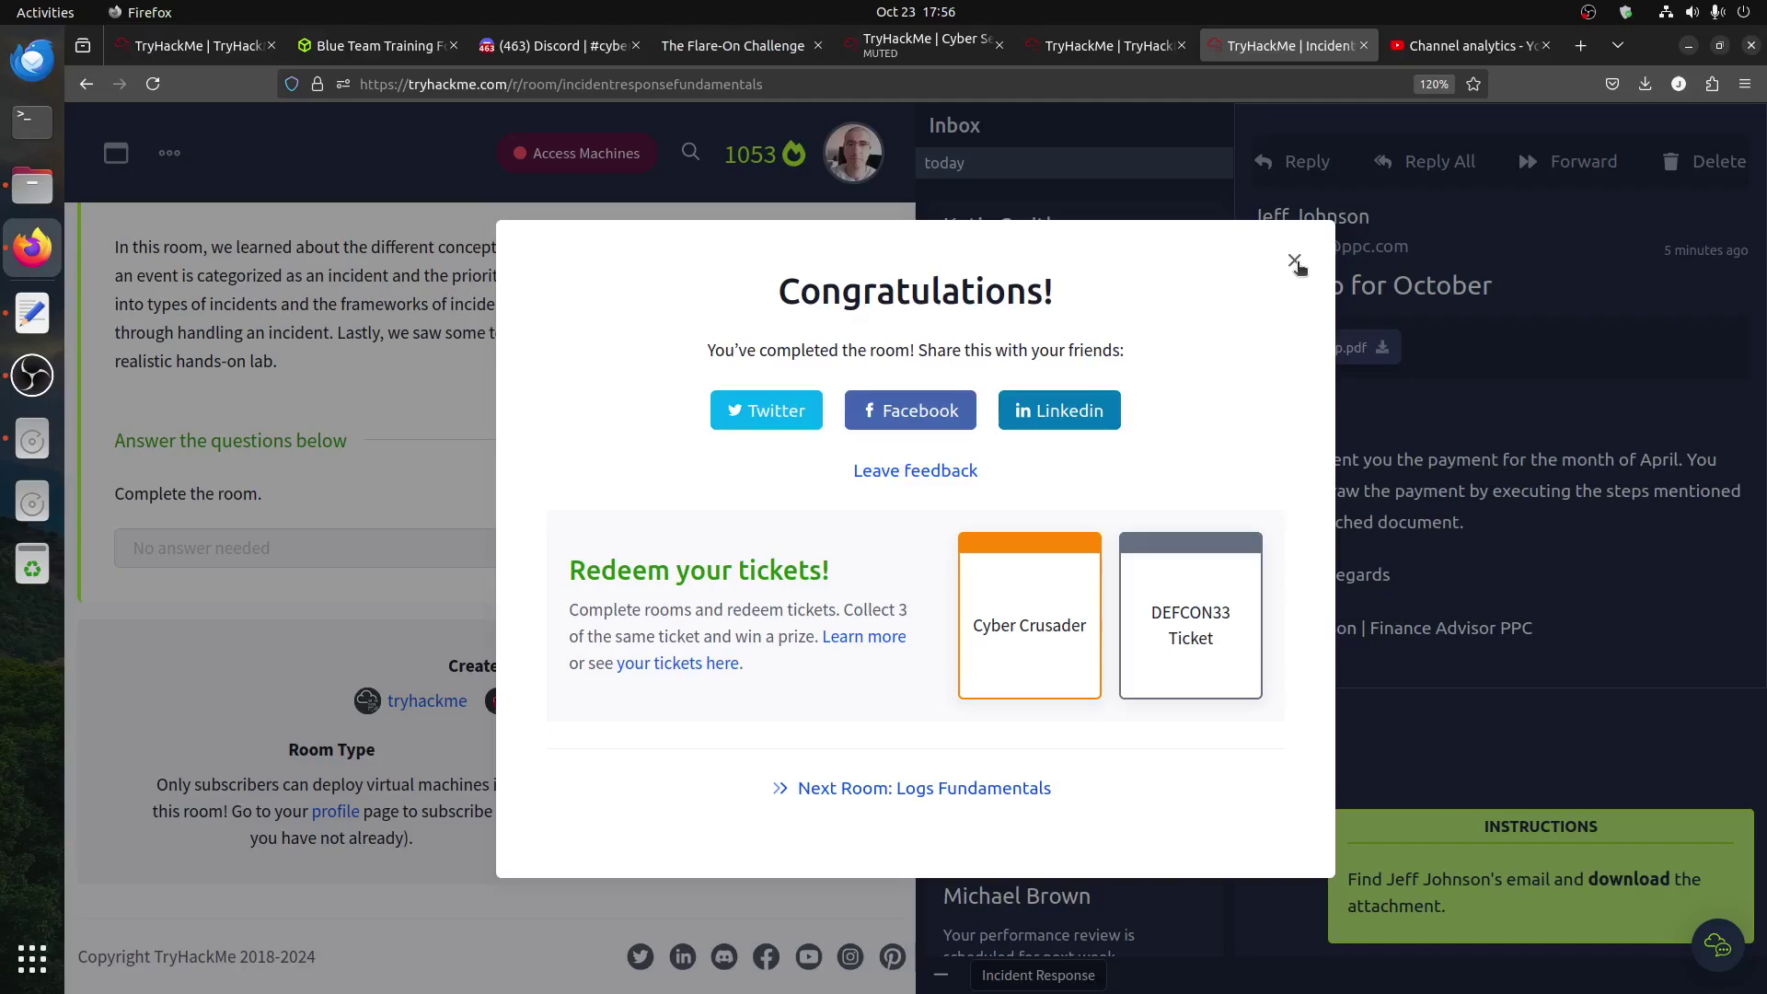
{"action": "left_click", "coordinate": [1294, 260]}
{"action": "scroll", "coordinate": [551, 563], "scroll_direction": "up", "scroll_amount": 4}
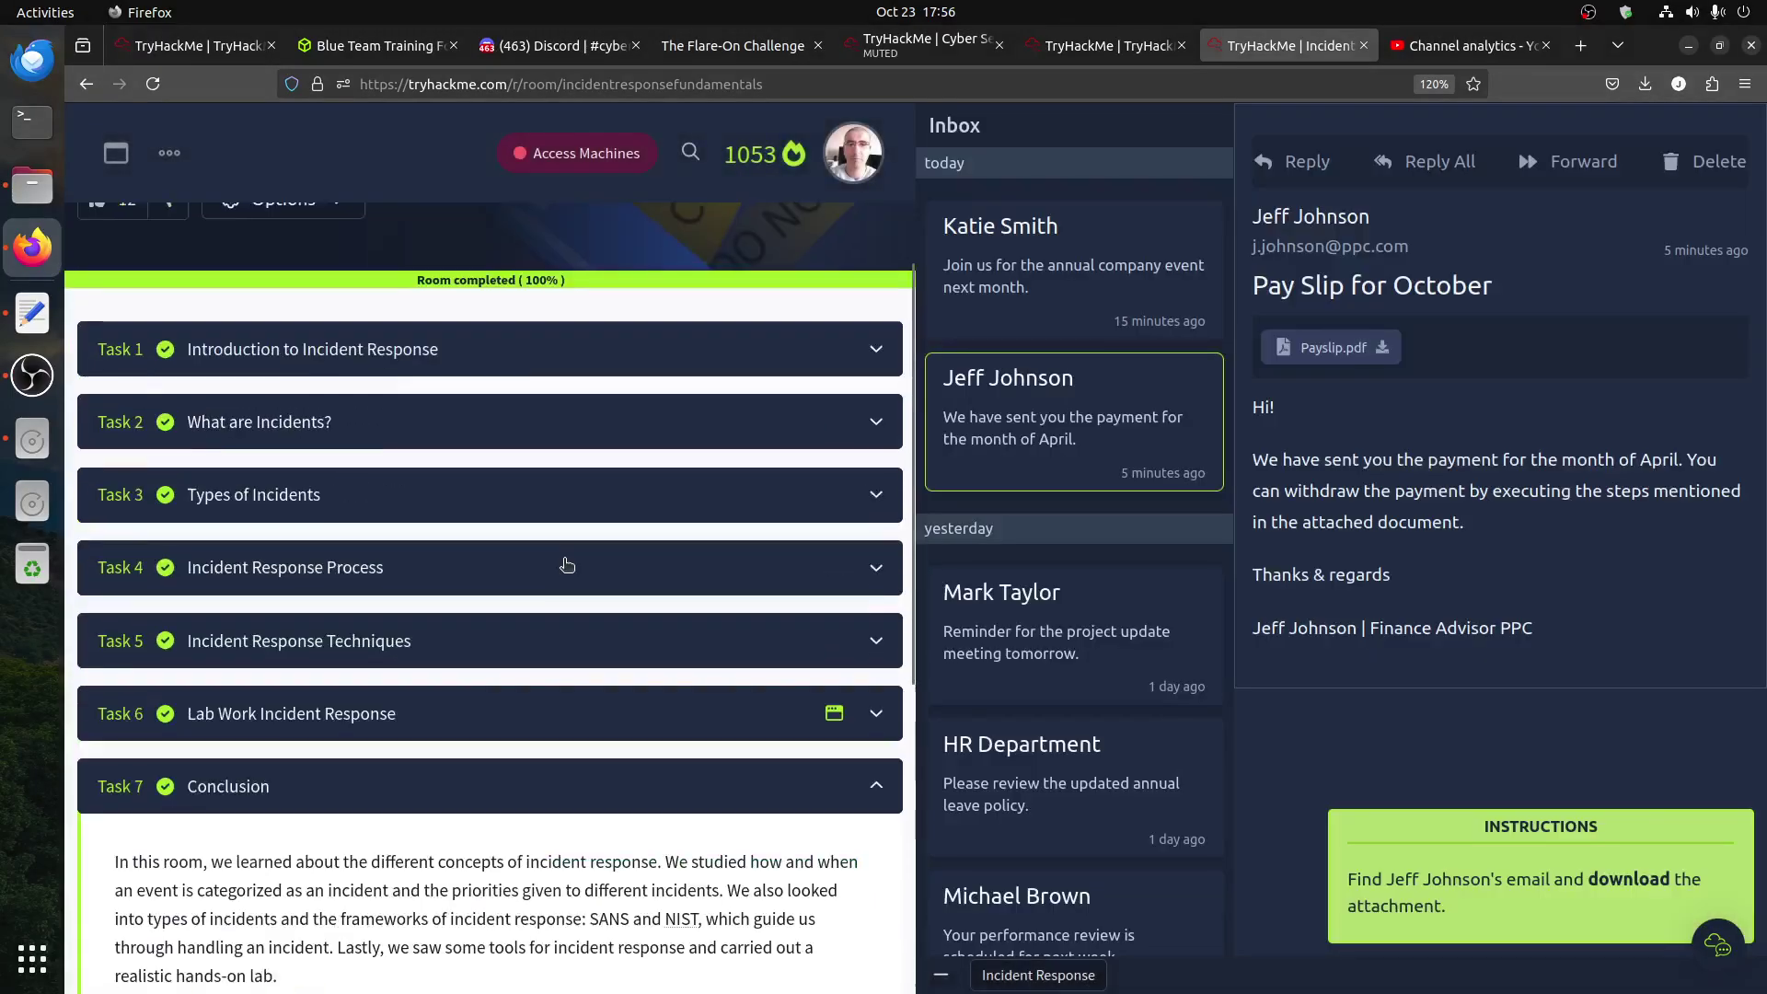
{"action": "scroll", "coordinate": [551, 562], "scroll_direction": "up", "scroll_amount": 2}
{"action": "left_click", "coordinate": [31, 375]}
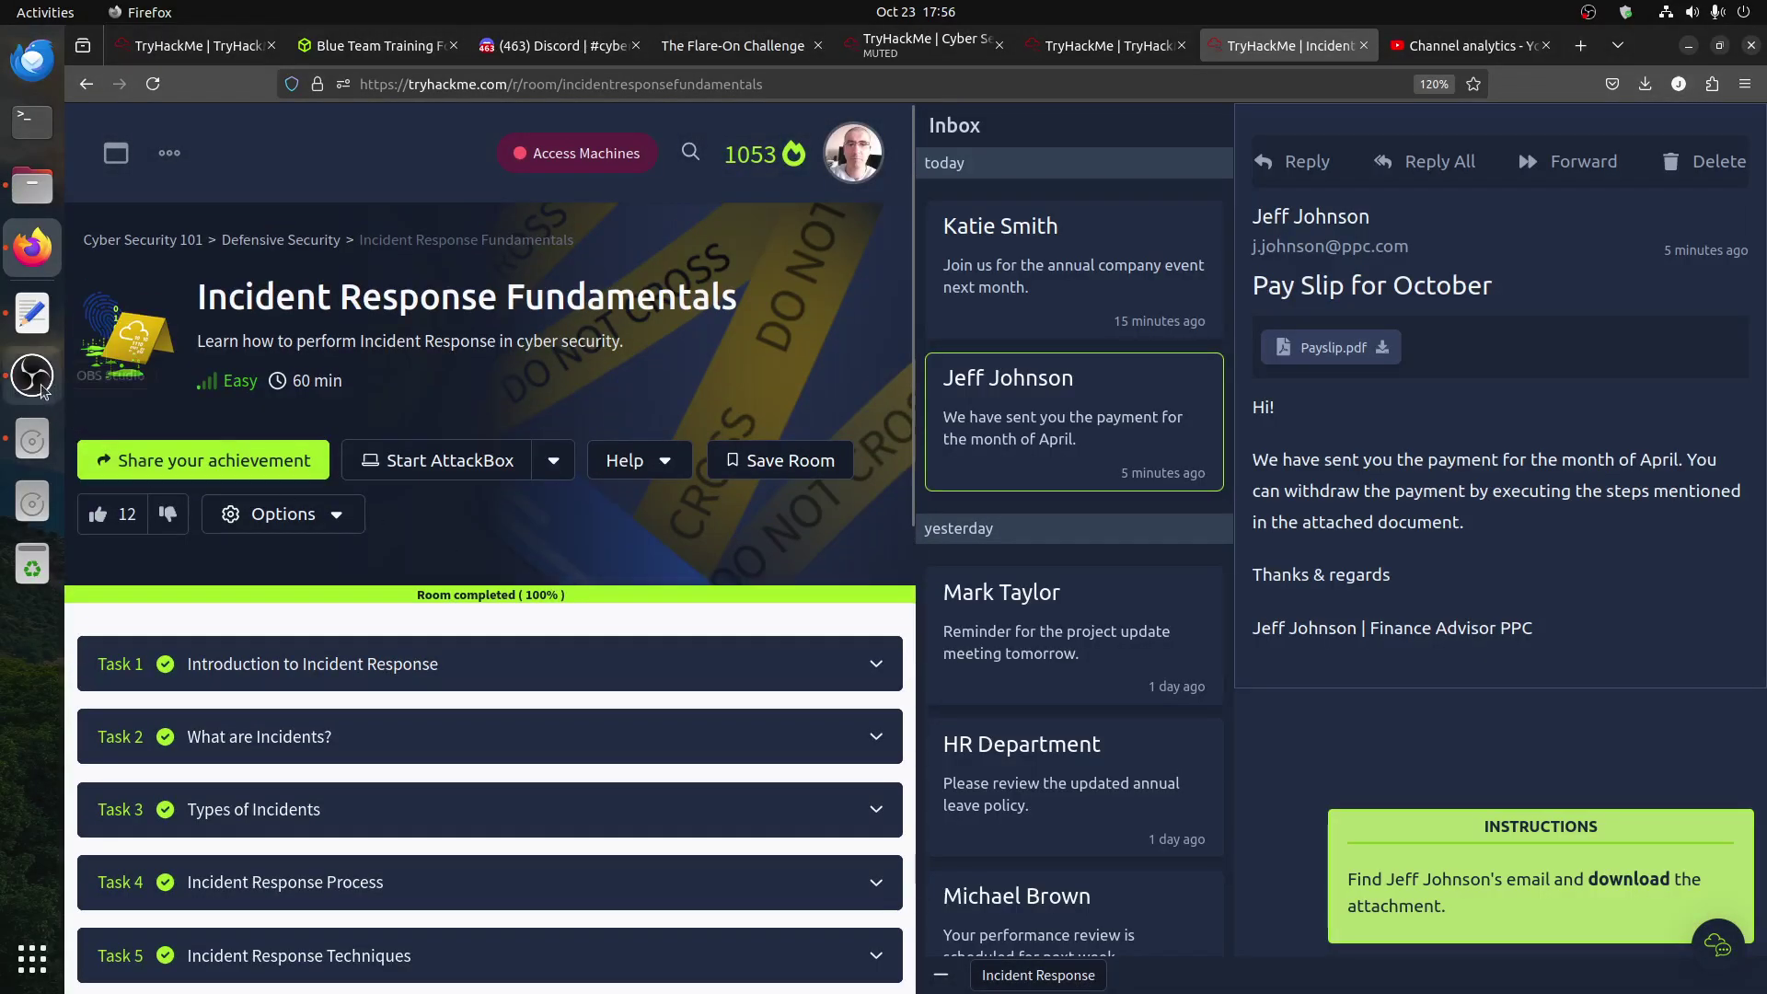